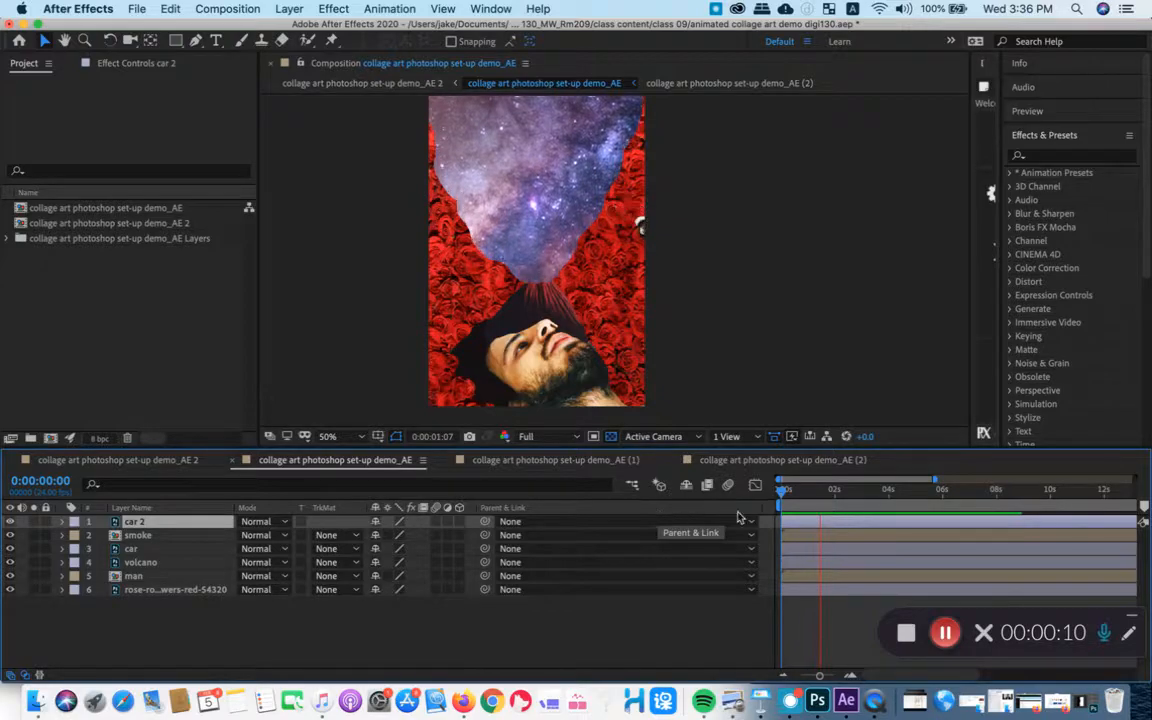
# - Nudge the curve handles of the car 2 layer's motion path and preview the car's flight across the collage
pyautogui.press('space')
pyautogui.press('space')
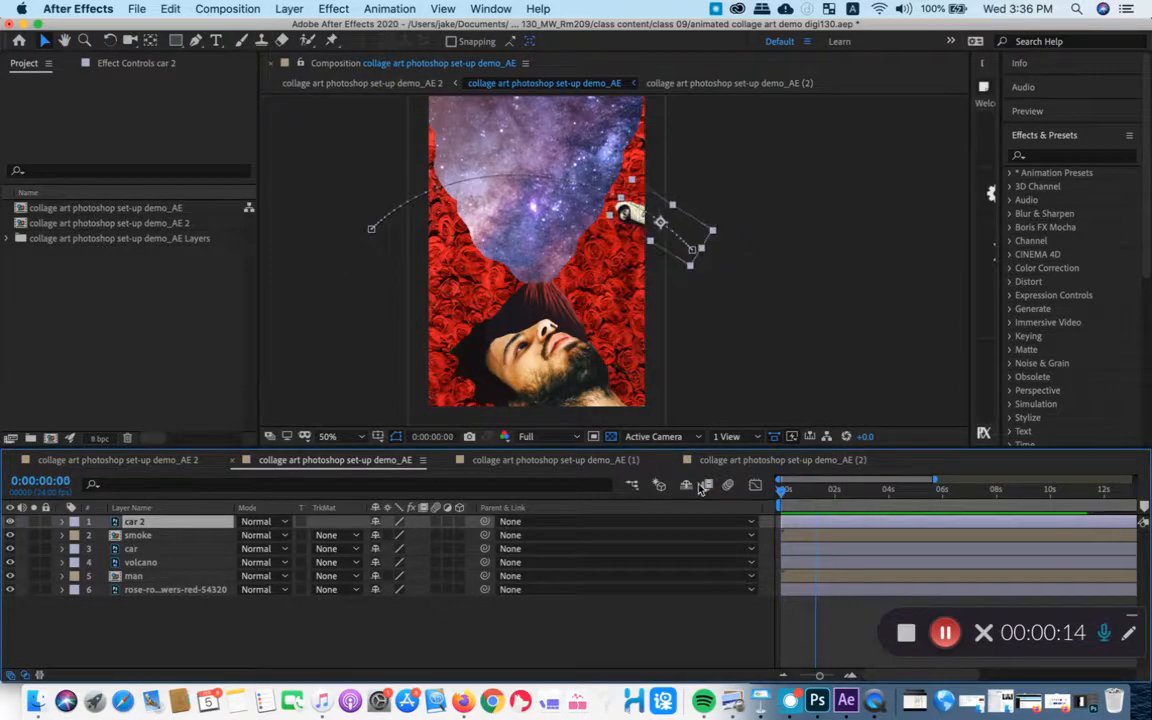
pyautogui.press('space')
pyautogui.click(369, 230)
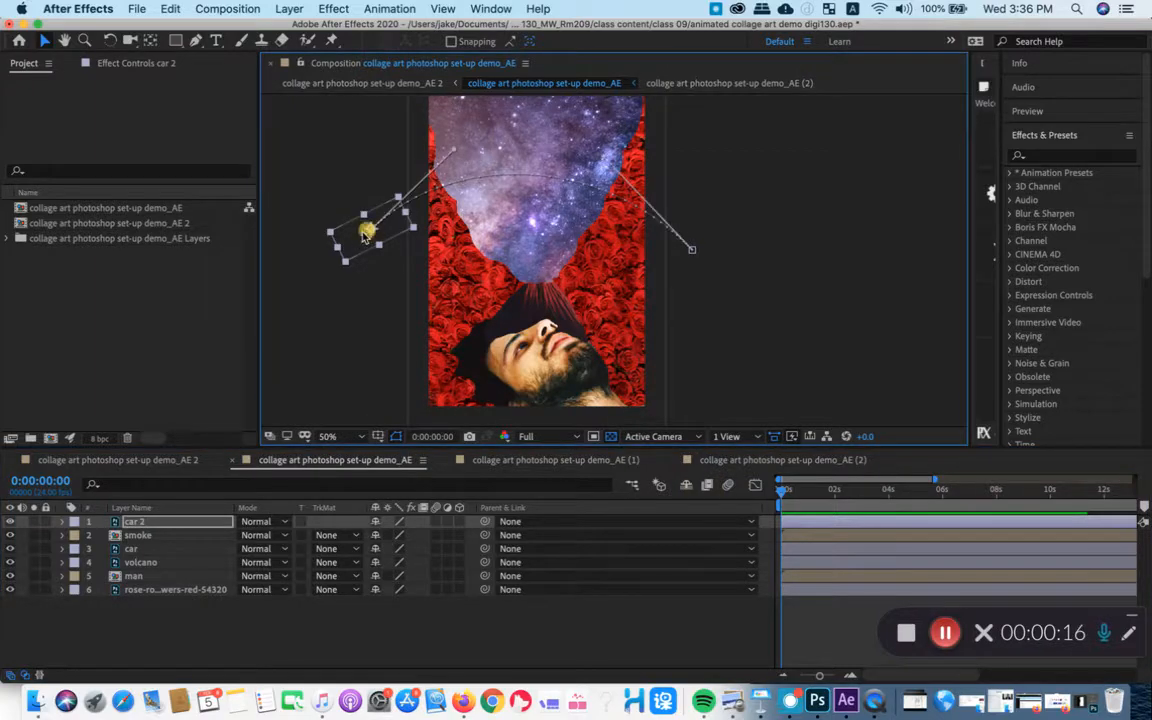
pyautogui.moveTo(458, 149); pyautogui.dragTo(458, 146)
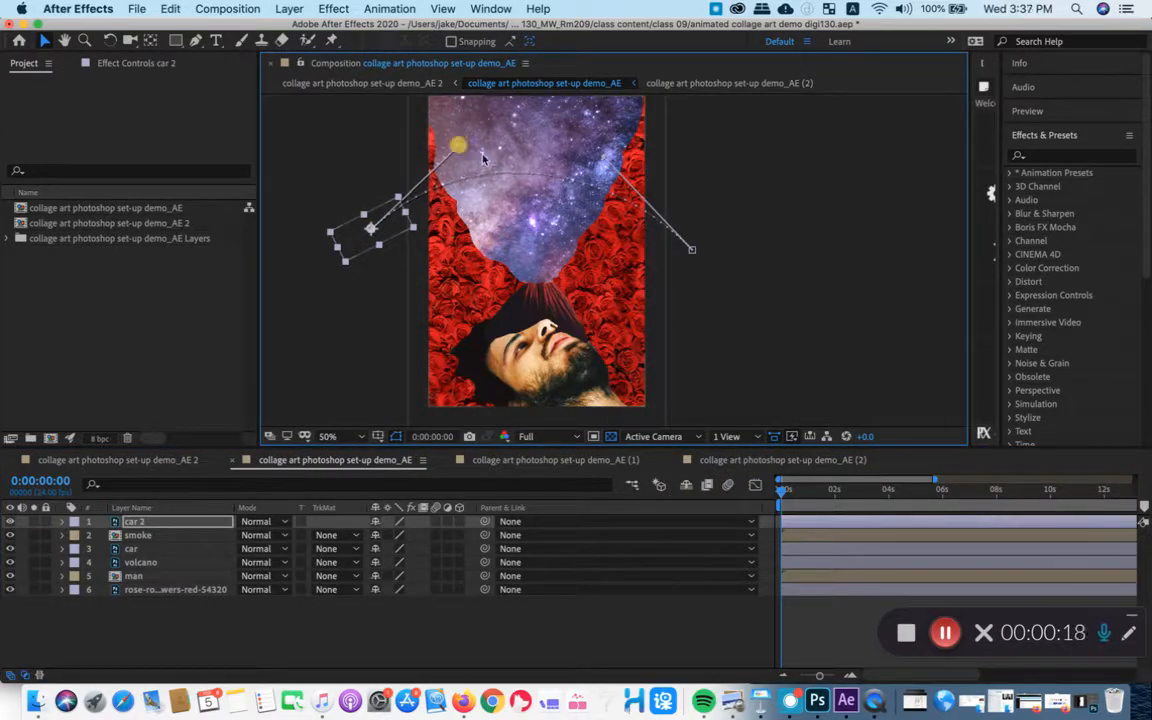
pyautogui.moveTo(606, 157); pyautogui.dragTo(603, 156)
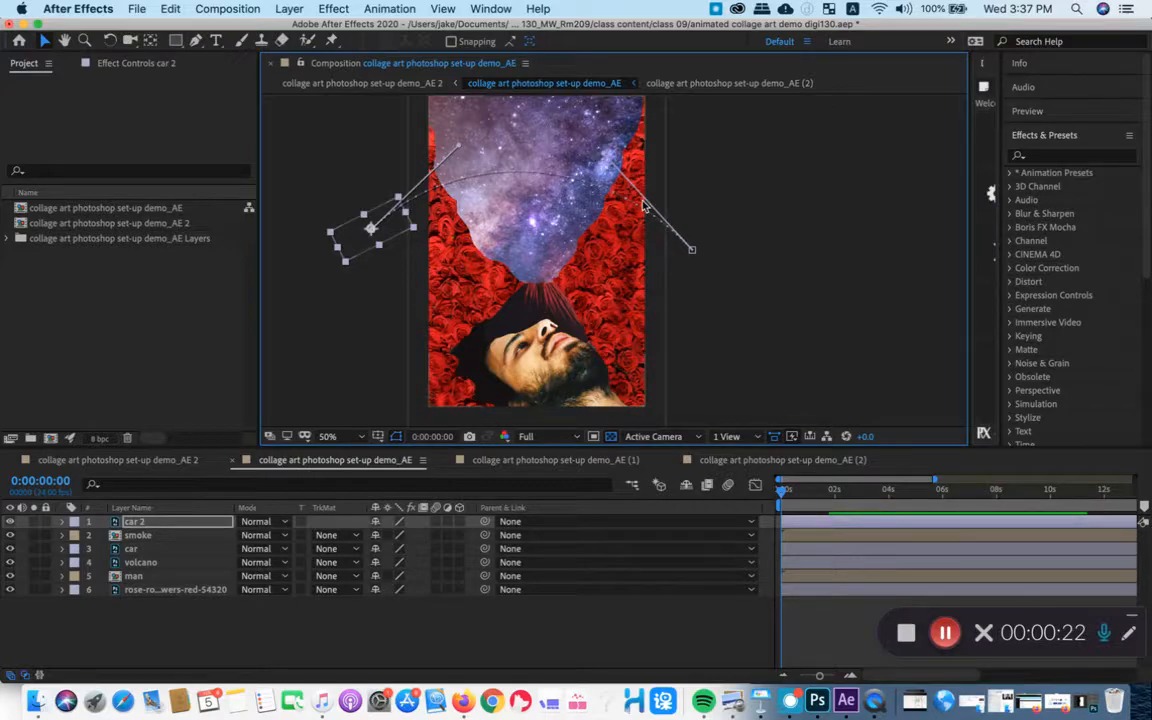
pyautogui.press('space')
pyautogui.press('space')
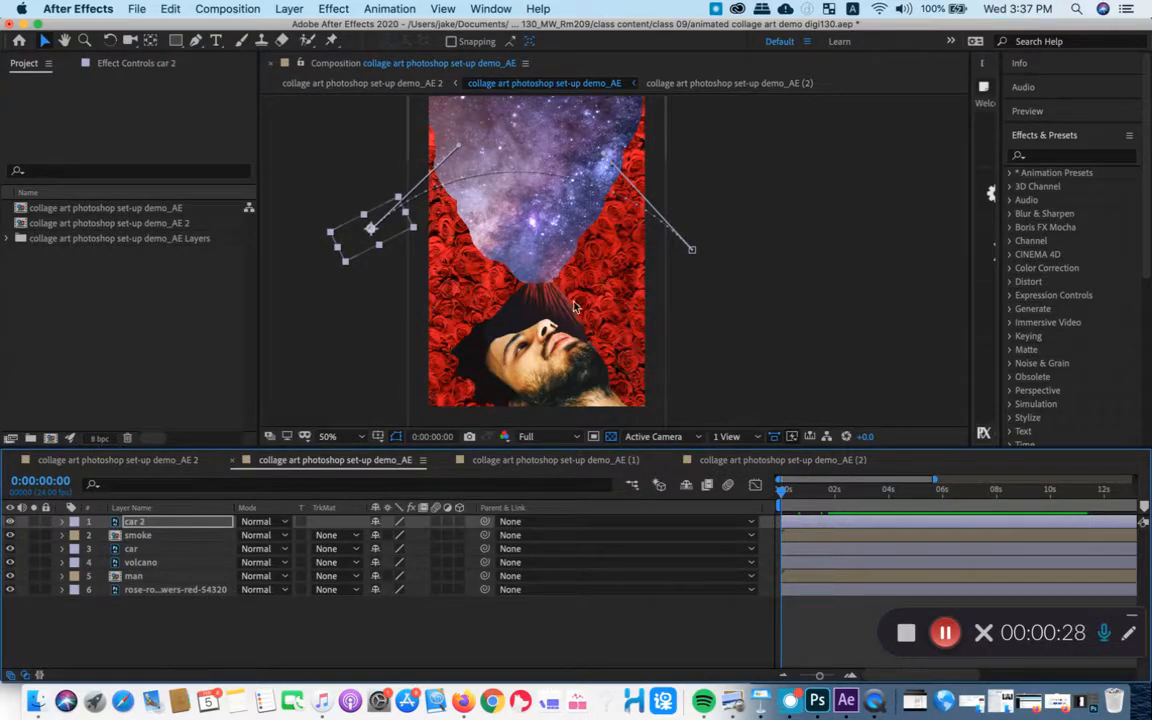
# - Draw a closed six-point Pen tool mask on the car layer at 0:00:00:21, covering the right part of the car and artwork
pyautogui.moveTo(835, 509); pyautogui.dragTo(804, 497)
pyautogui.click(329, 633)
pyautogui.click(145, 549)
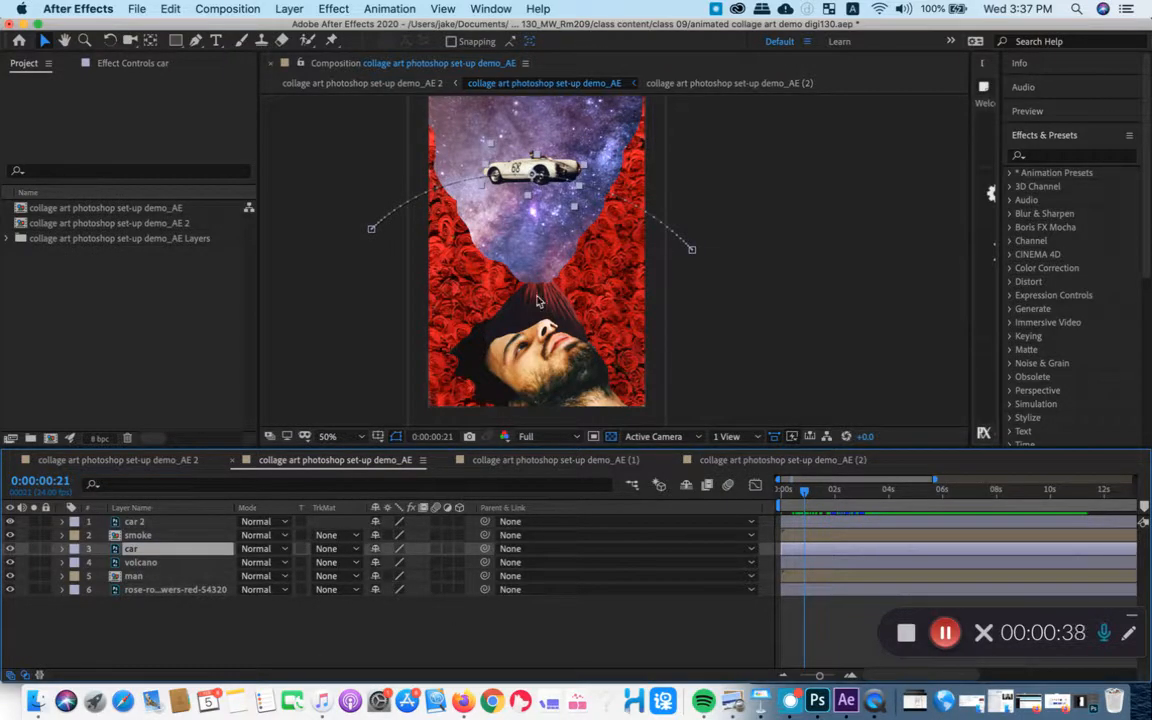
pyautogui.click(196, 41)
pyautogui.click(508, 194)
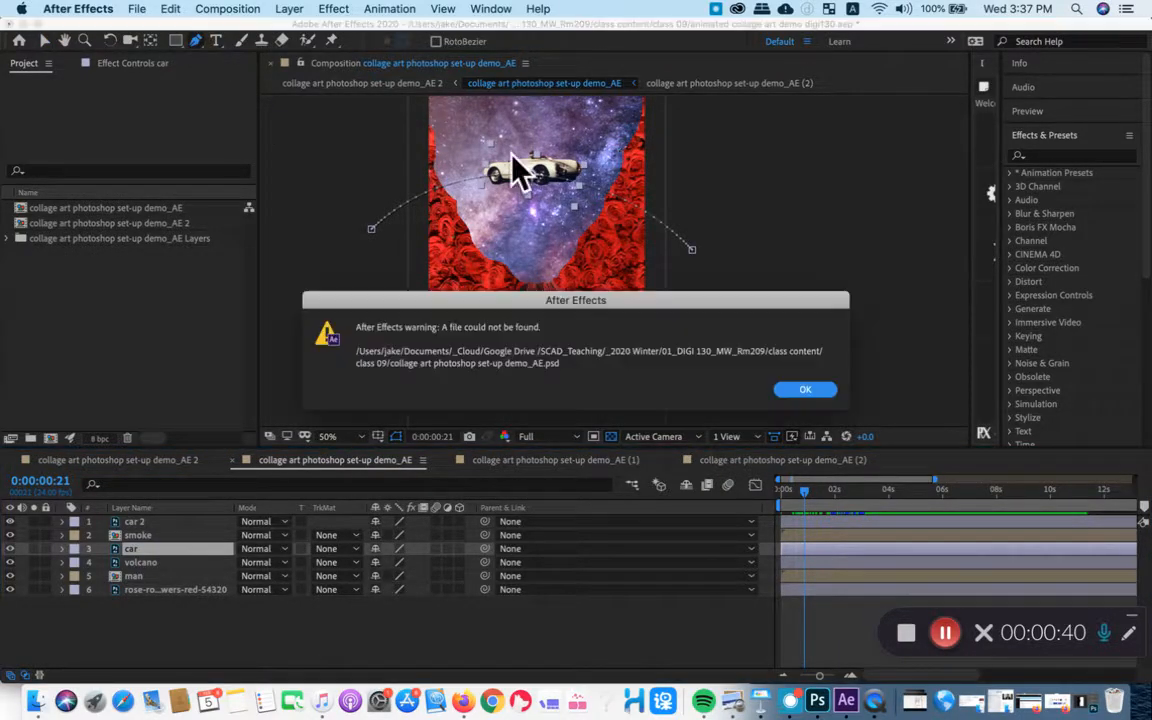
pyautogui.click(802, 390)
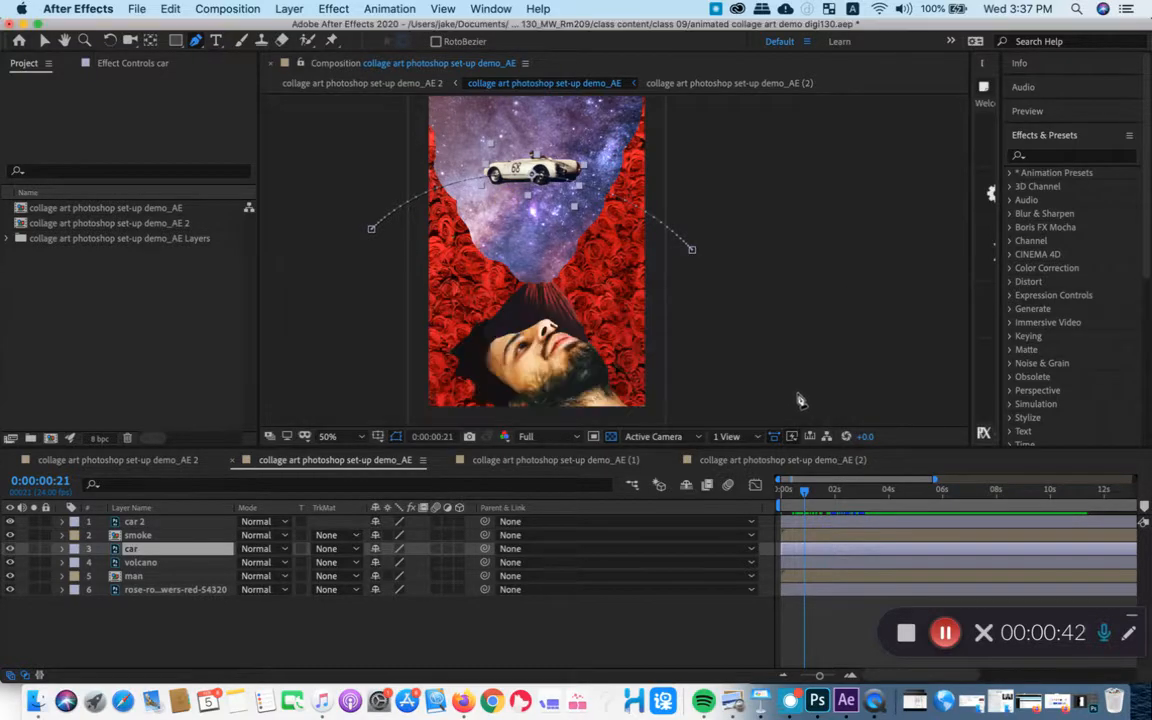
pyautogui.click(541, 114)
pyautogui.click(523, 256)
pyautogui.click(591, 363)
pyautogui.press('space')
pyautogui.moveTo(737, 259); pyautogui.dragTo(717, 338)
pyautogui.click(753, 291)
pyautogui.click(634, 172)
pyautogui.click(556, 143)
pyautogui.click(521, 197)
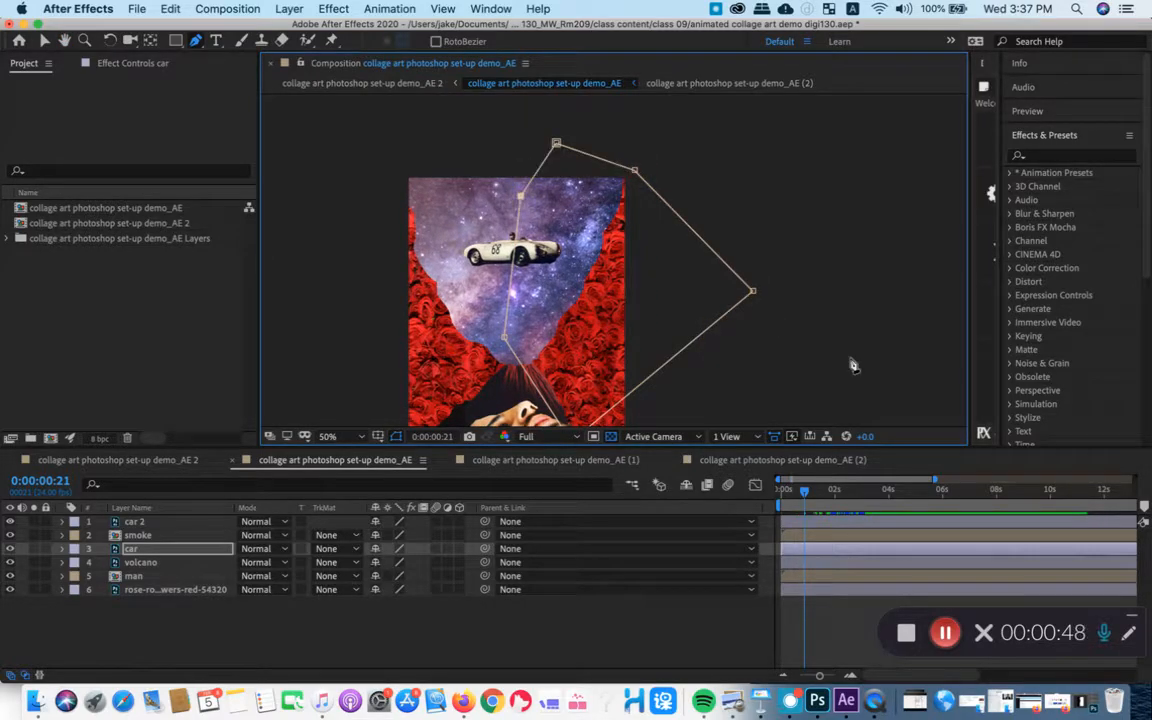
# - Check the mask's movement at 0:00:01:07, delete it from the car layer, and return to 0:00:00:02
pyautogui.moveTo(801, 496)
pyautogui.mouseDown()
pyautogui.moveTo(786, 497)
pyautogui.moveTo(820, 500)
pyautogui.moveTo(784, 496)
pyautogui.moveTo(815, 494)
pyautogui.mouseUp()
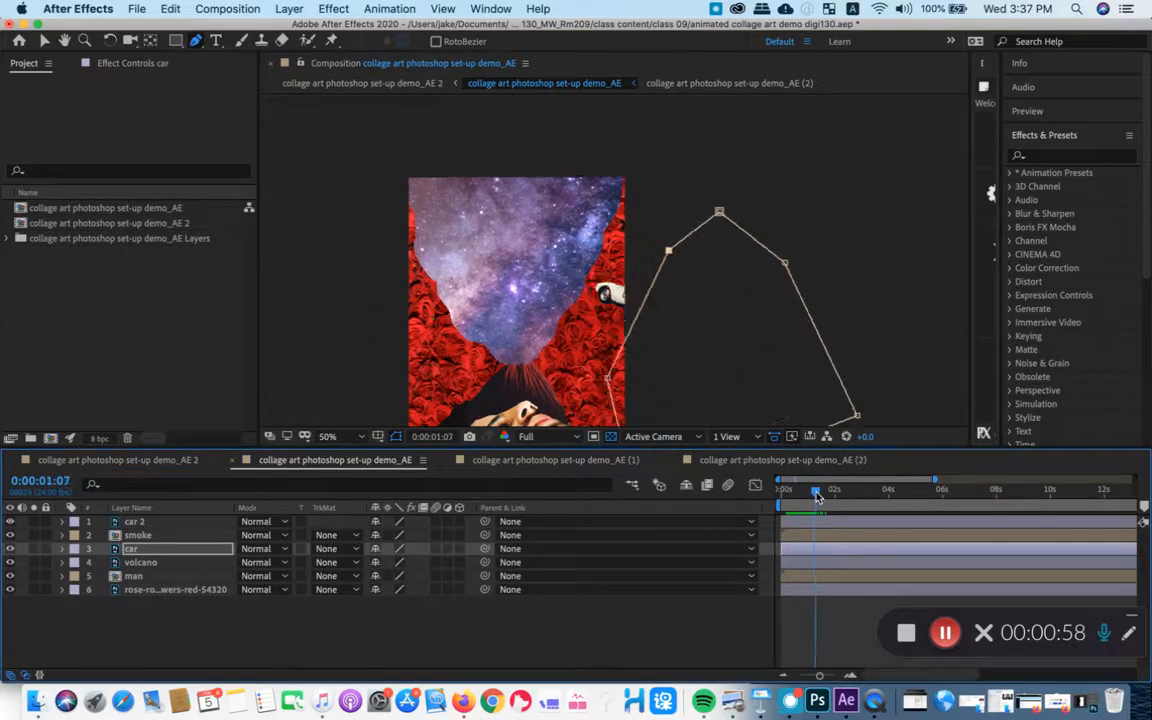
pyautogui.moveTo(719, 307); pyautogui.dragTo(748, 247)
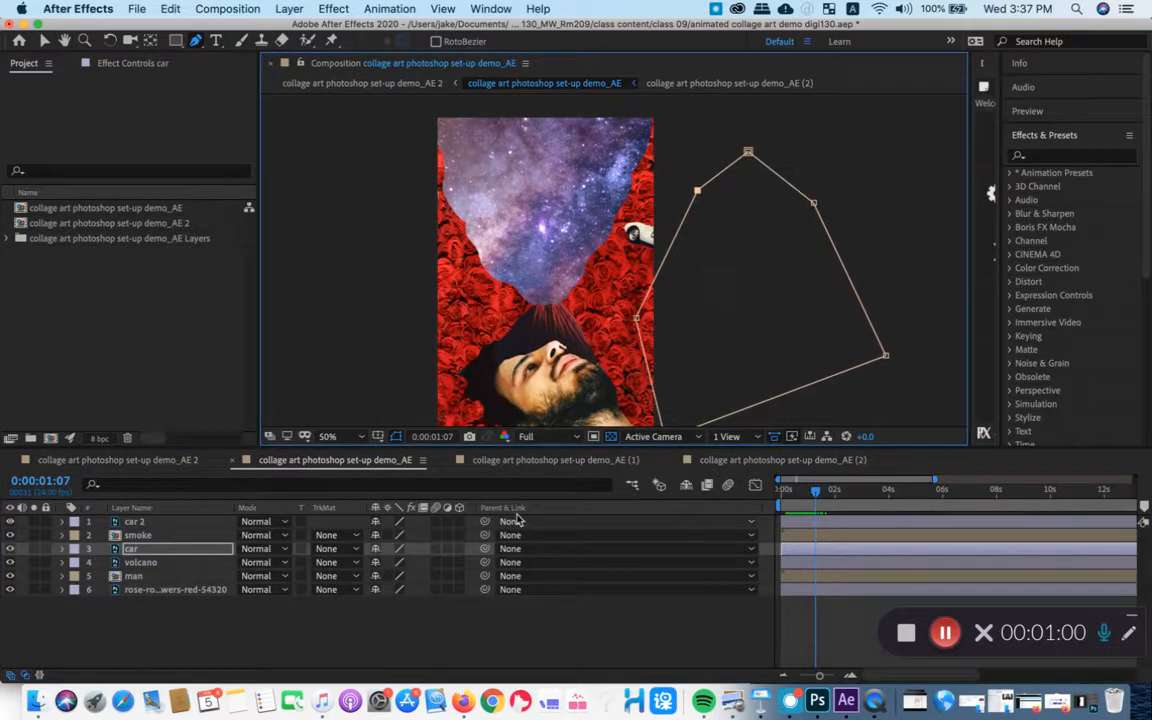
pyautogui.press('v')
pyautogui.doubleClick(734, 165)
pyautogui.press('Delete')
pyautogui.moveTo(817, 491); pyautogui.dragTo(783, 502)
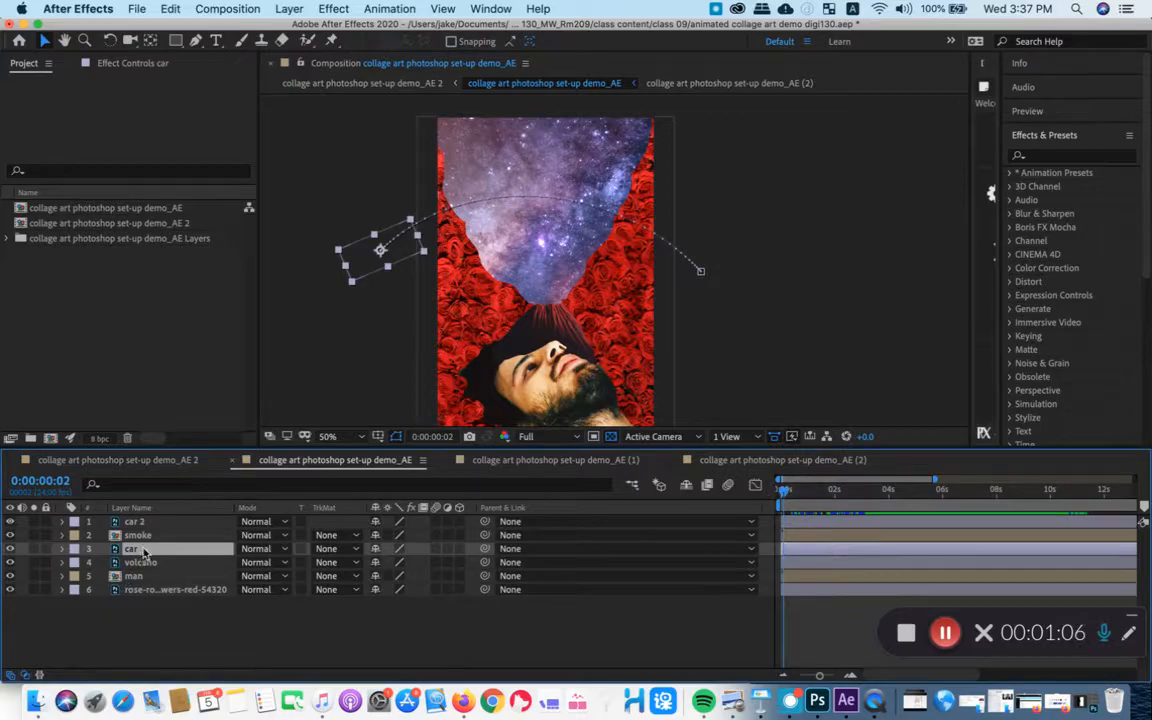
# - Examine the shape and Pen tools and the track matte options offered for the car layer
pyautogui.click(177, 40)
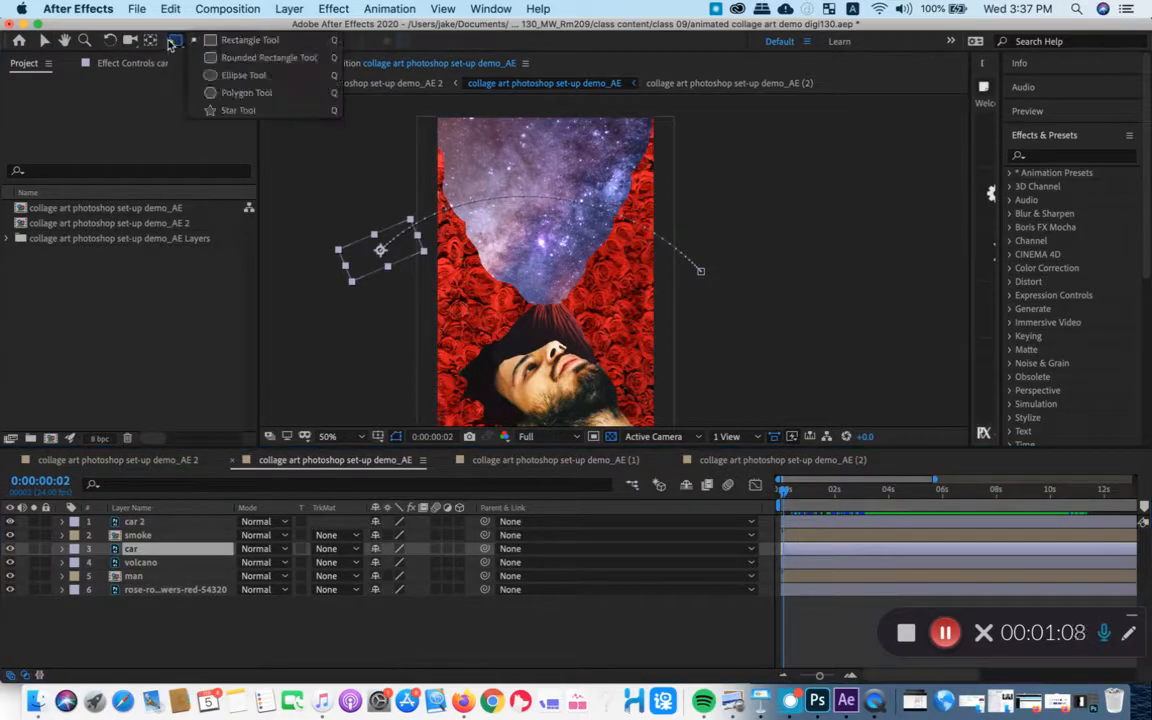
pyautogui.click(196, 40)
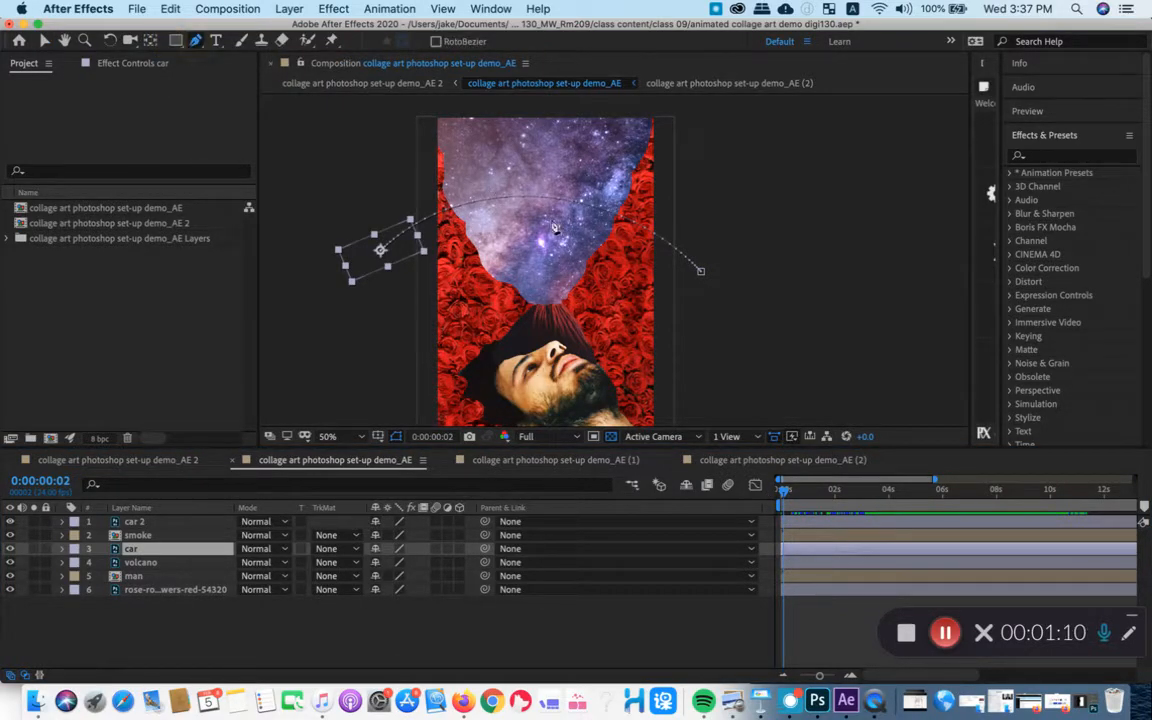
pyautogui.moveTo(557, 147); pyautogui.dragTo(529, 138)
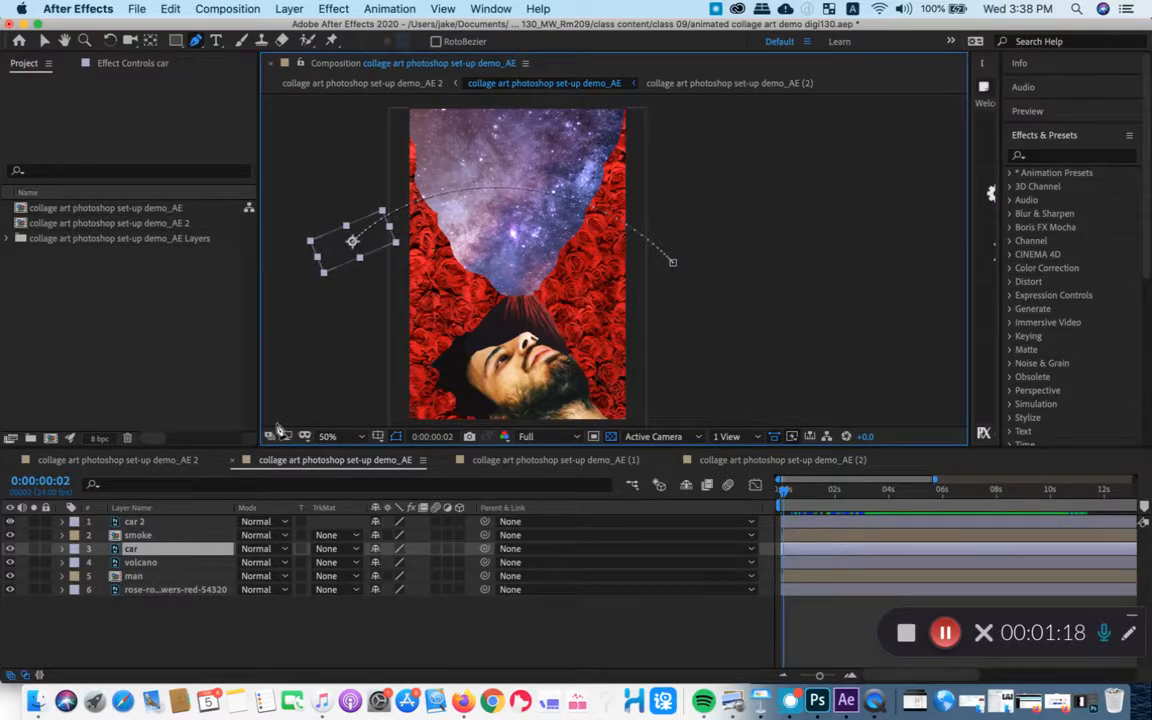
pyautogui.click(130, 537)
pyautogui.click(173, 549)
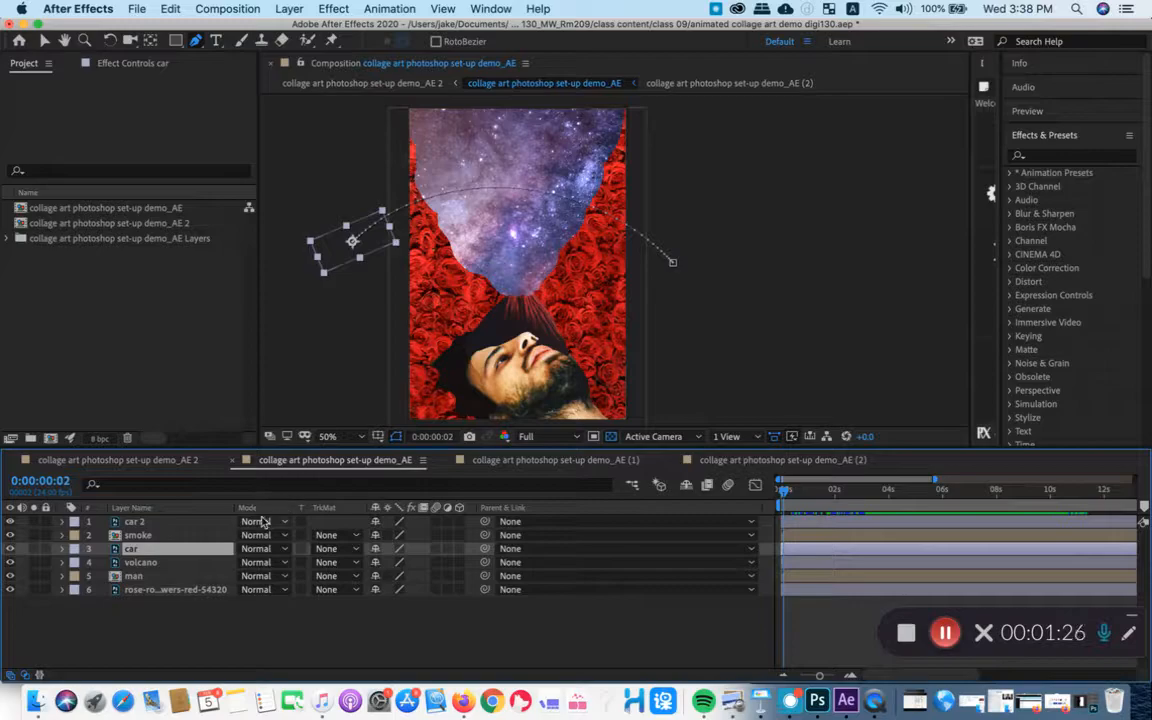
pyautogui.rightClick(211, 512)
pyautogui.click(328, 510)
pyautogui.click(326, 548)
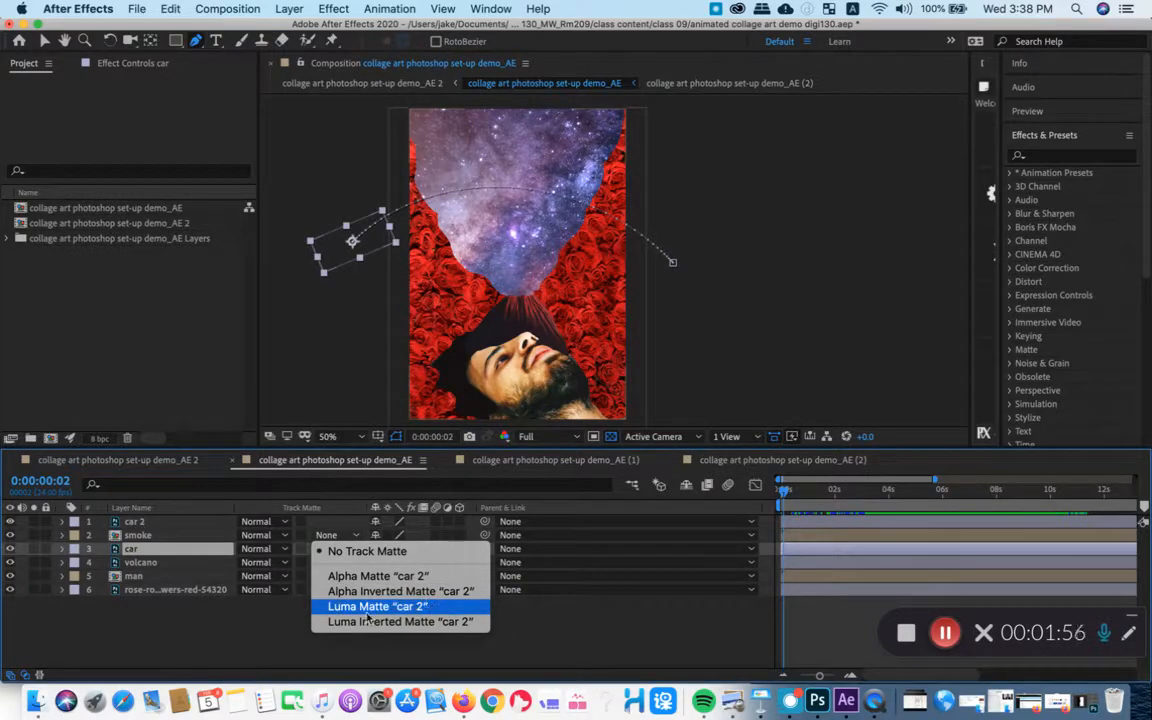
pyautogui.click(137, 543)
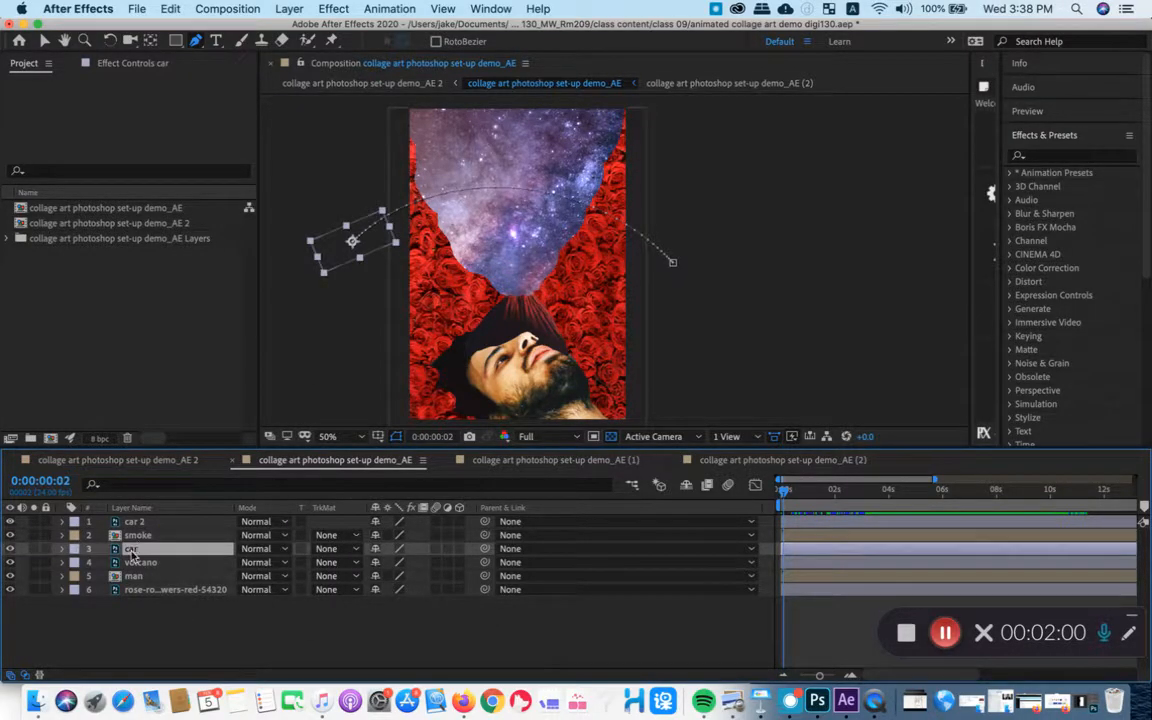
# - Hide the car layer, scrub back to 0:00:00:01, and clear the layer selection
pyautogui.click(10, 549)
pyautogui.click(137, 535)
pyautogui.click(135, 550)
pyautogui.moveTo(847, 493); pyautogui.dragTo(782, 494)
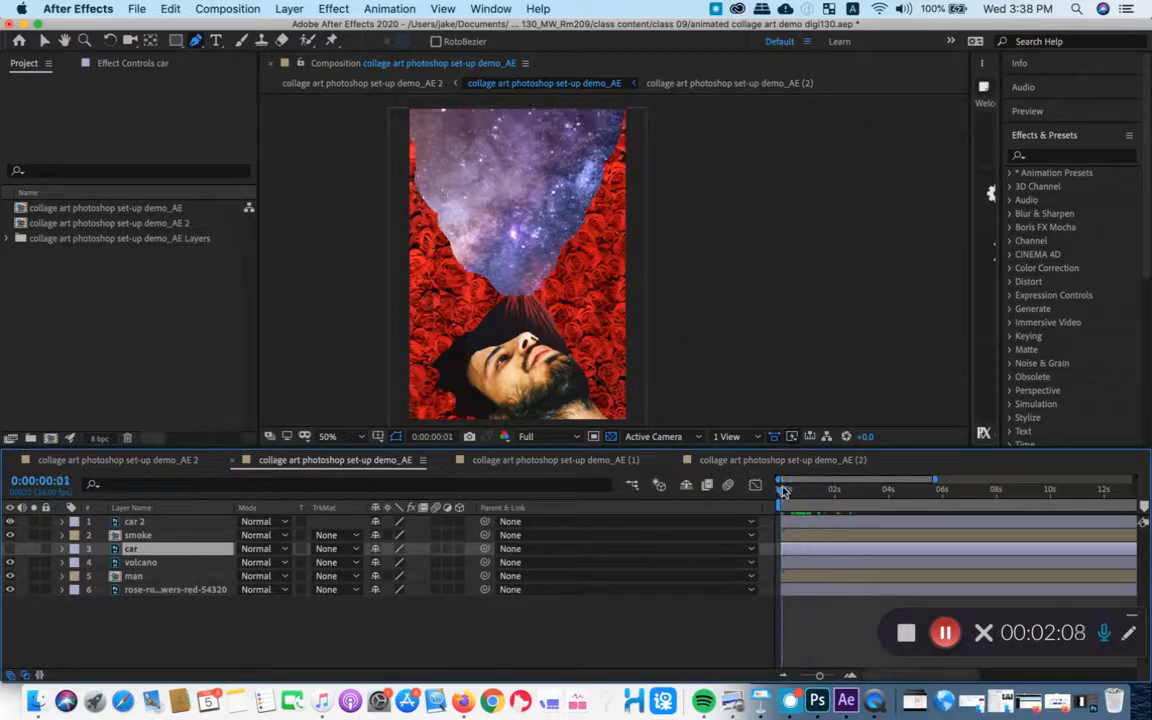
pyautogui.click(180, 630)
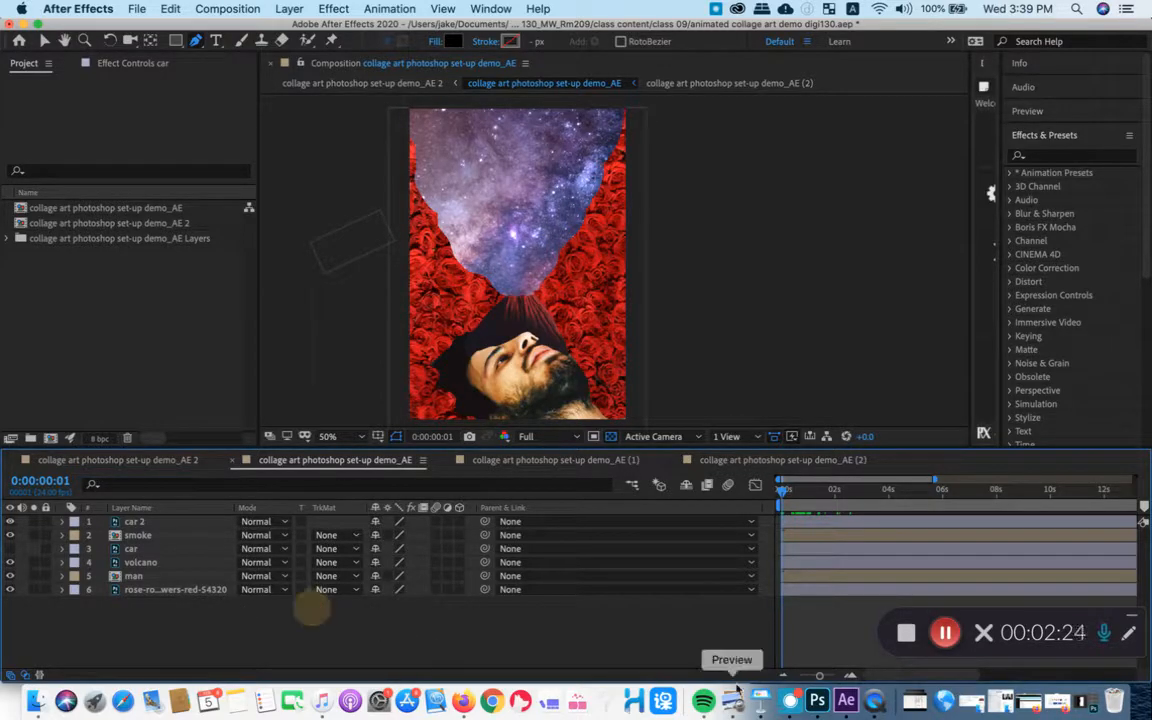
# - Hide the timeline's Mode and TrkMat columns and show them again by enabling the Modes column
pyautogui.rightClick(346, 509)
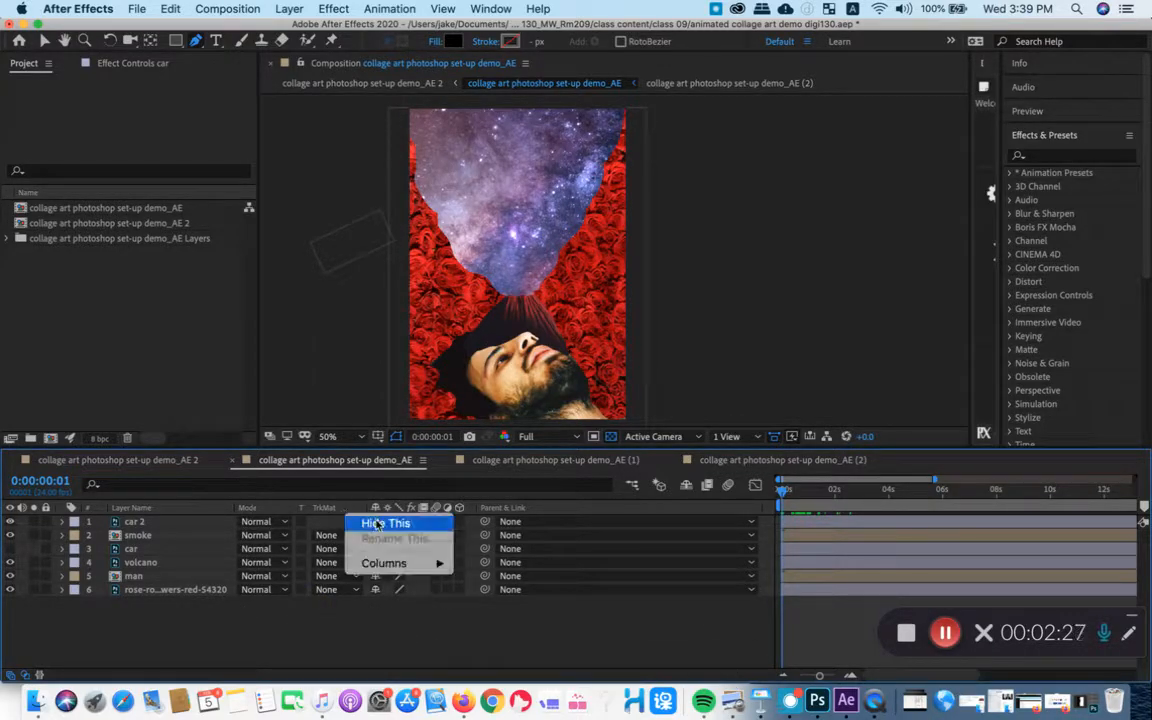
pyautogui.click(376, 524)
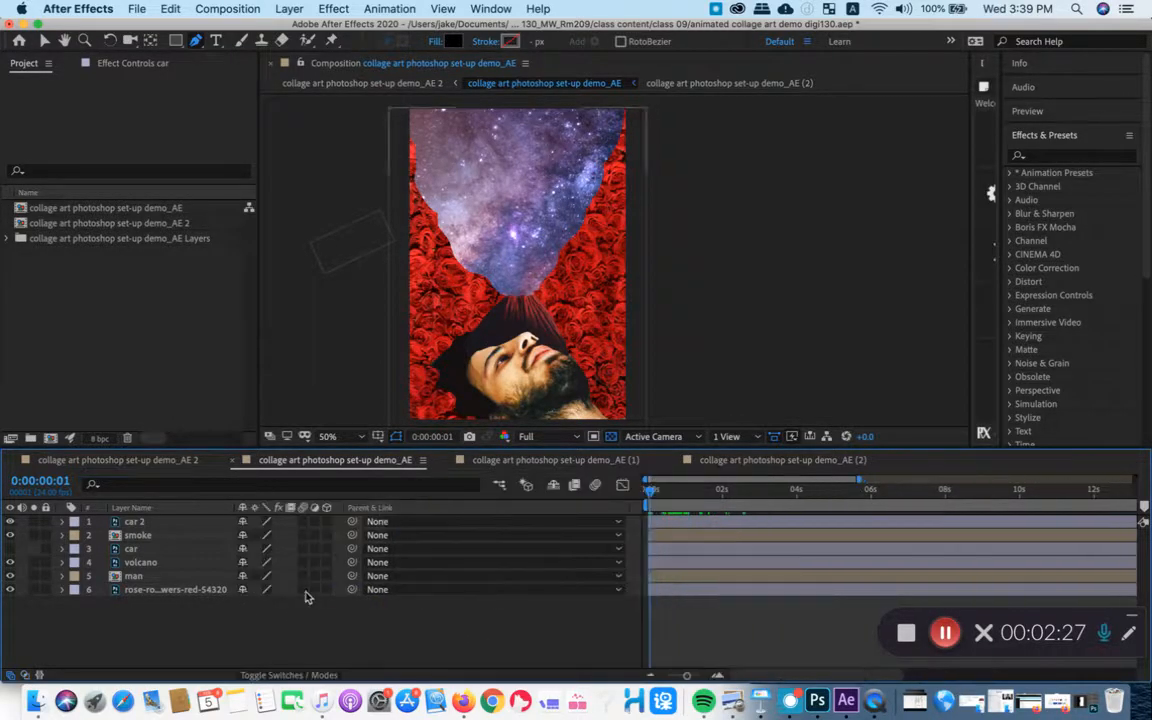
pyautogui.rightClick(230, 511)
pyautogui.click(212, 511)
pyautogui.rightClick(214, 512)
pyautogui.moveTo(253, 563)
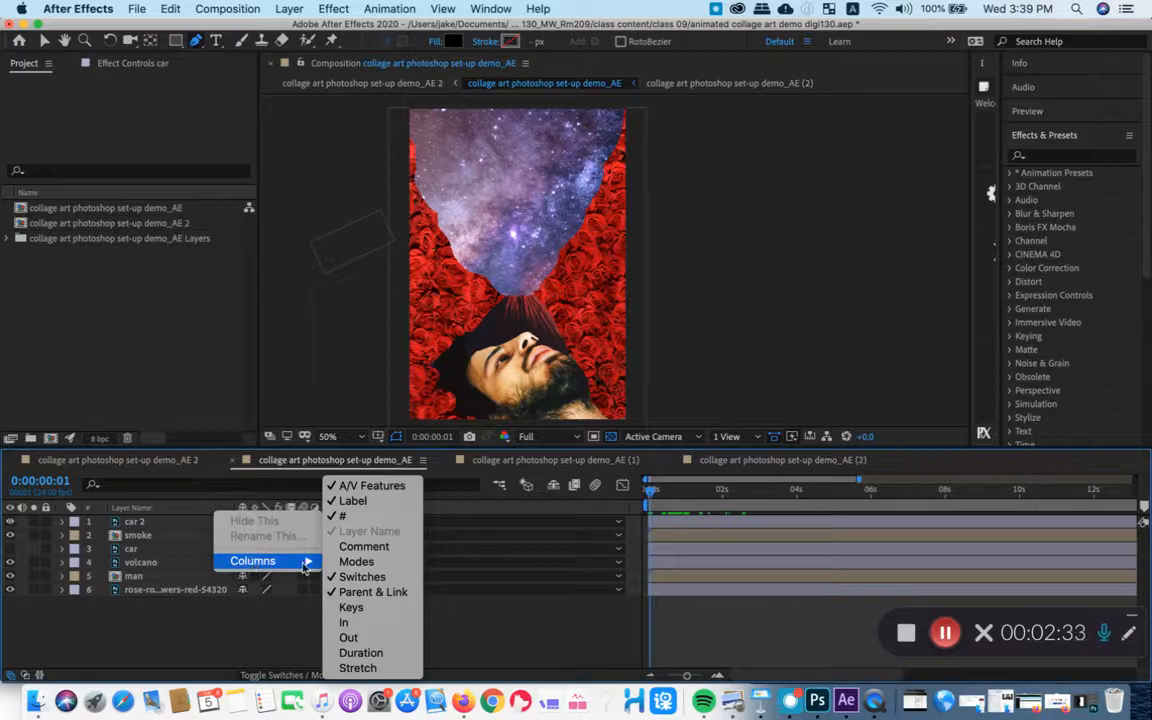
pyautogui.click(372, 562)
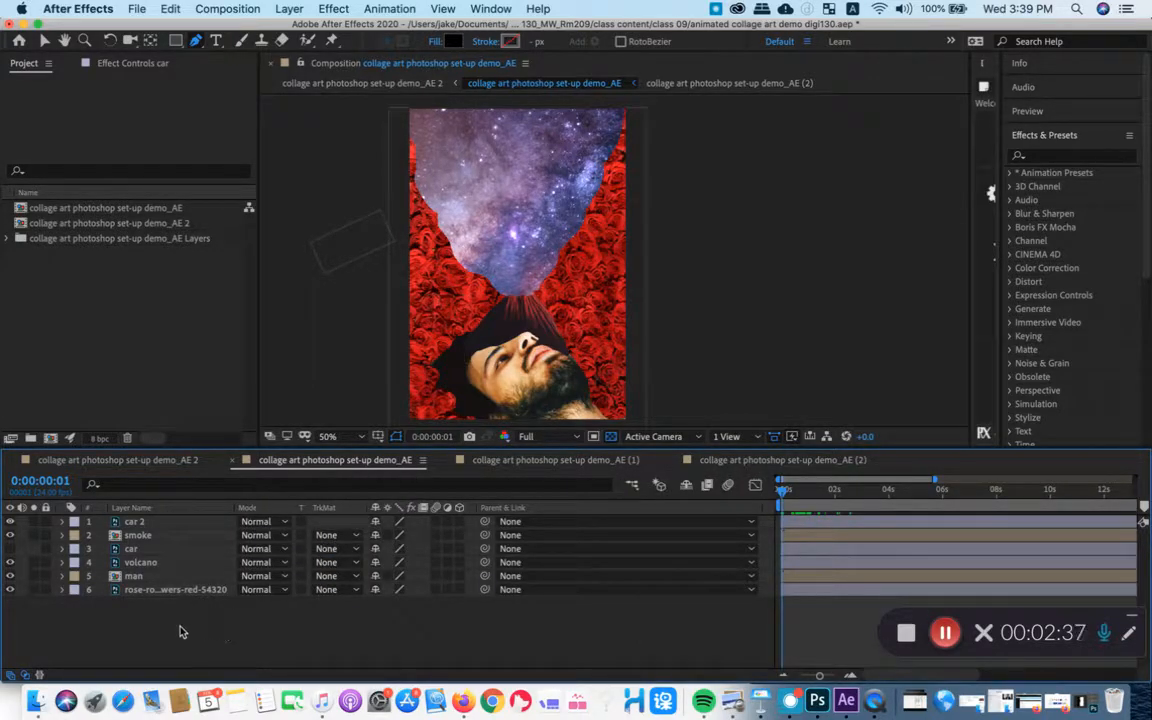
# - Move the playhead to 0:00:00:22 and select the car 2 layer
pyautogui.click(150, 522)
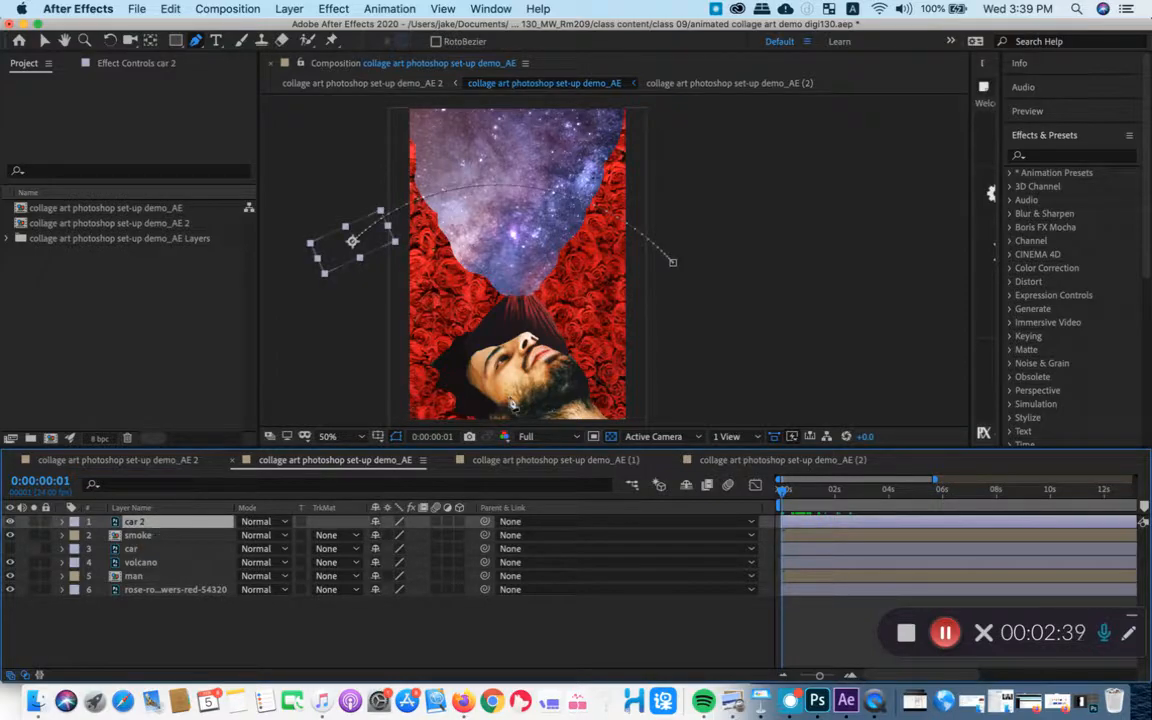
pyautogui.moveTo(782, 492); pyautogui.dragTo(806, 497)
pyautogui.click(378, 632)
pyautogui.click(159, 537)
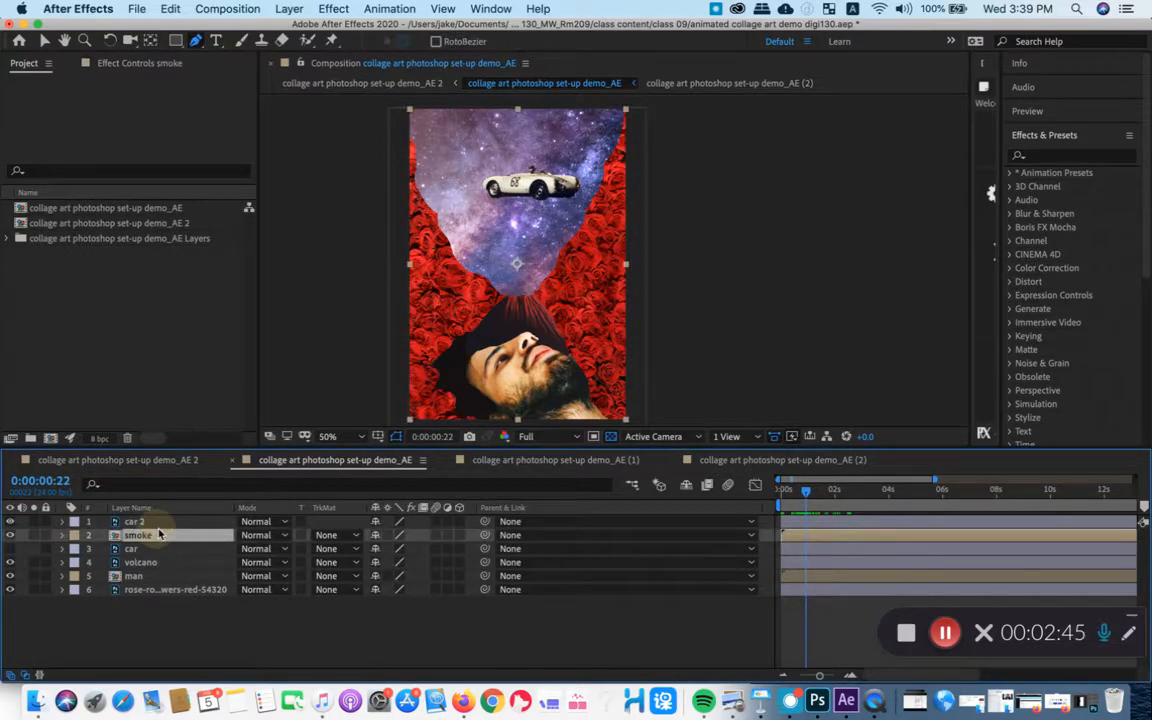
pyautogui.click(161, 524)
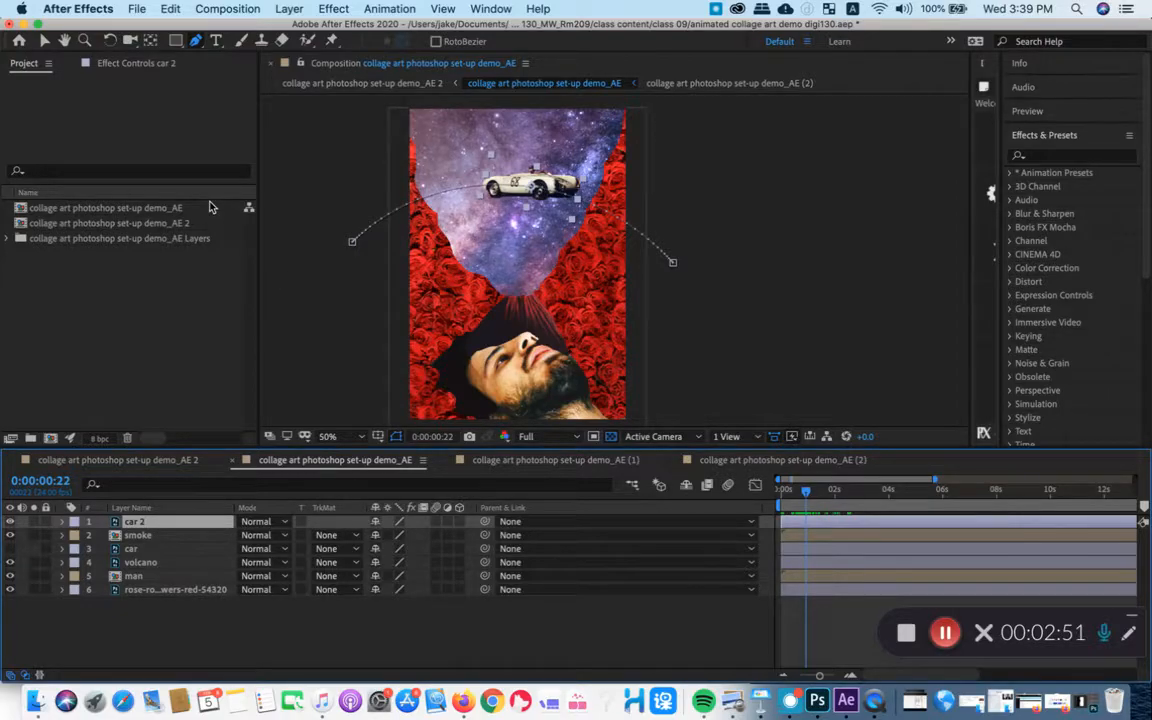
# - Switch to Finder, open the mask folder in class 09, and preview mask 1.jpg and mask 2.png
pyautogui.moveTo(196, 40); pyautogui.dragTo(345, 144)
pyautogui.click(455, 88)
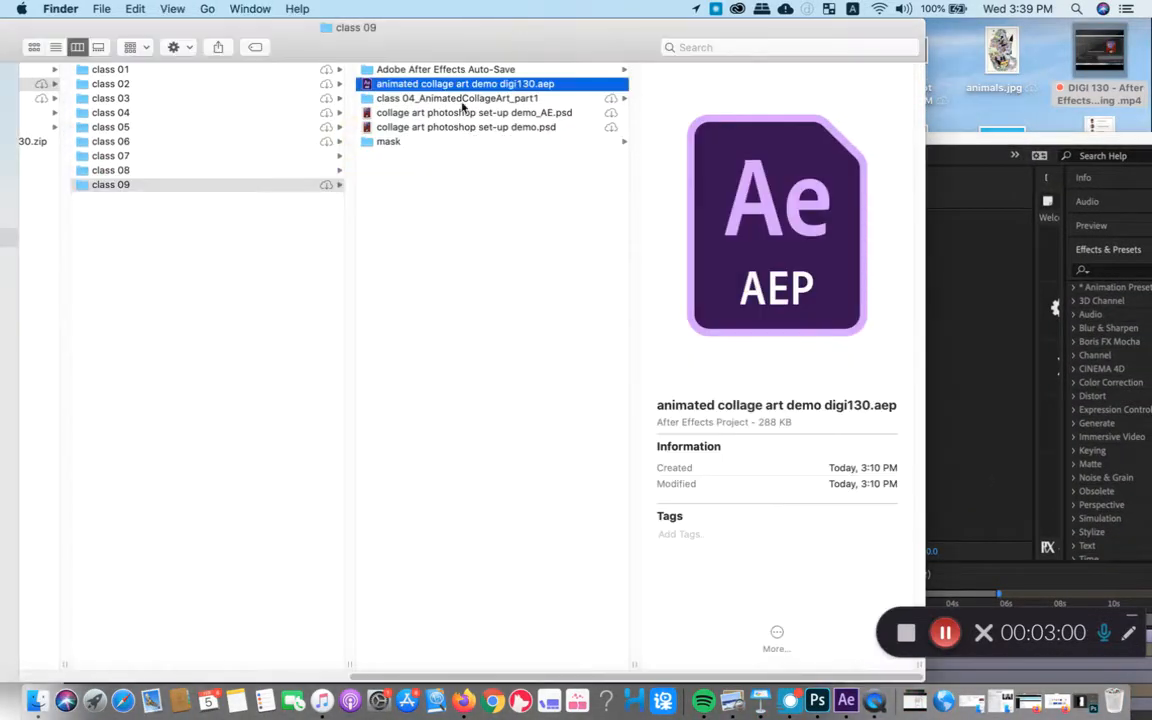
pyautogui.click(405, 144)
pyautogui.click(673, 75)
pyautogui.press('space')
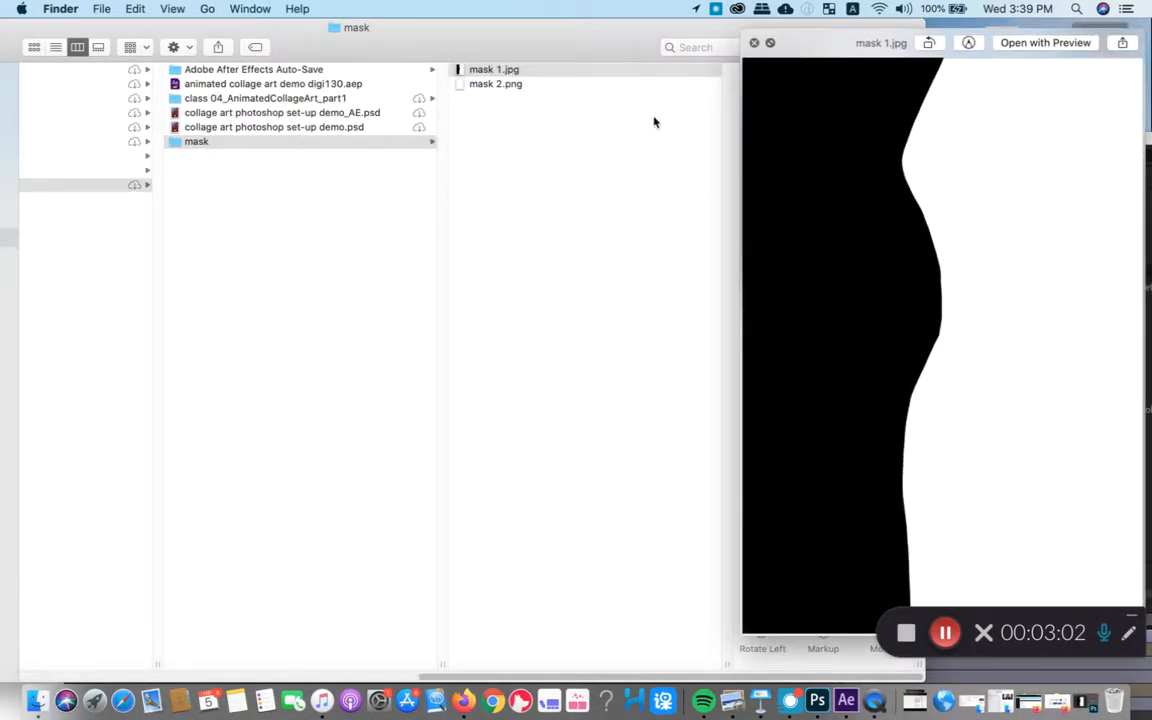
pyautogui.click(548, 86)
pyautogui.press('space')
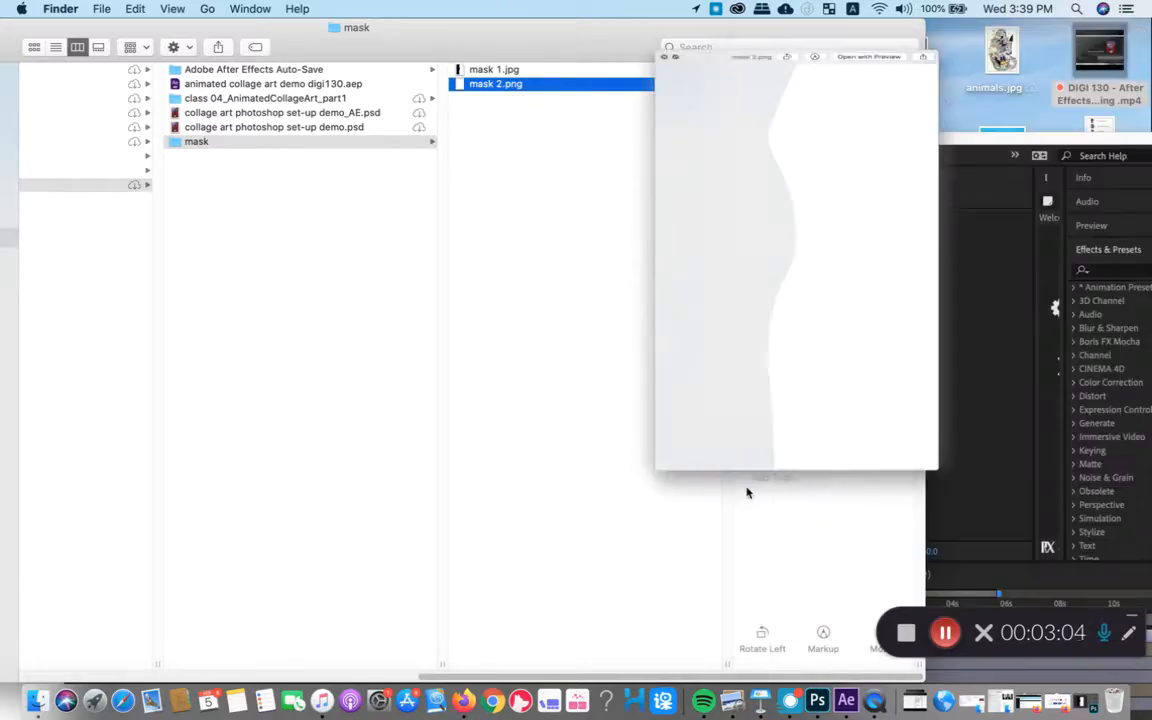
# - Switch to Photoshop, hide the mask 1 layer, and show the car, universe, smoke, volcano, Levels 1, man and rose background layers
pyautogui.click(817, 701)
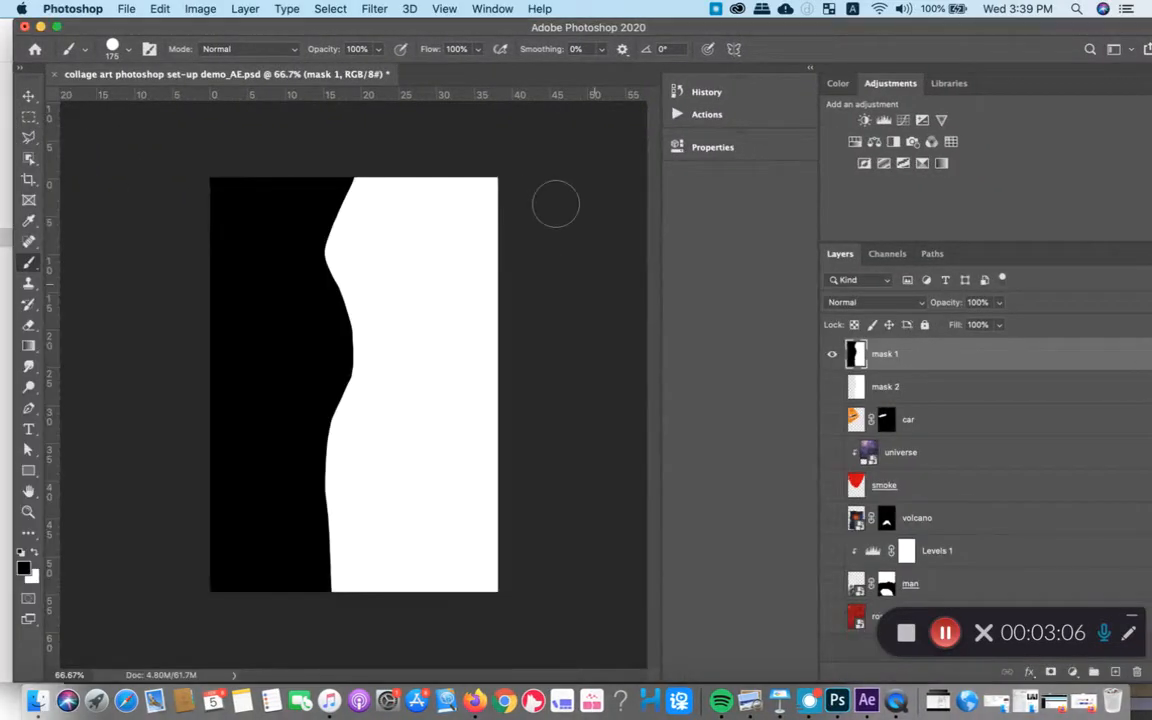
pyautogui.click(832, 353)
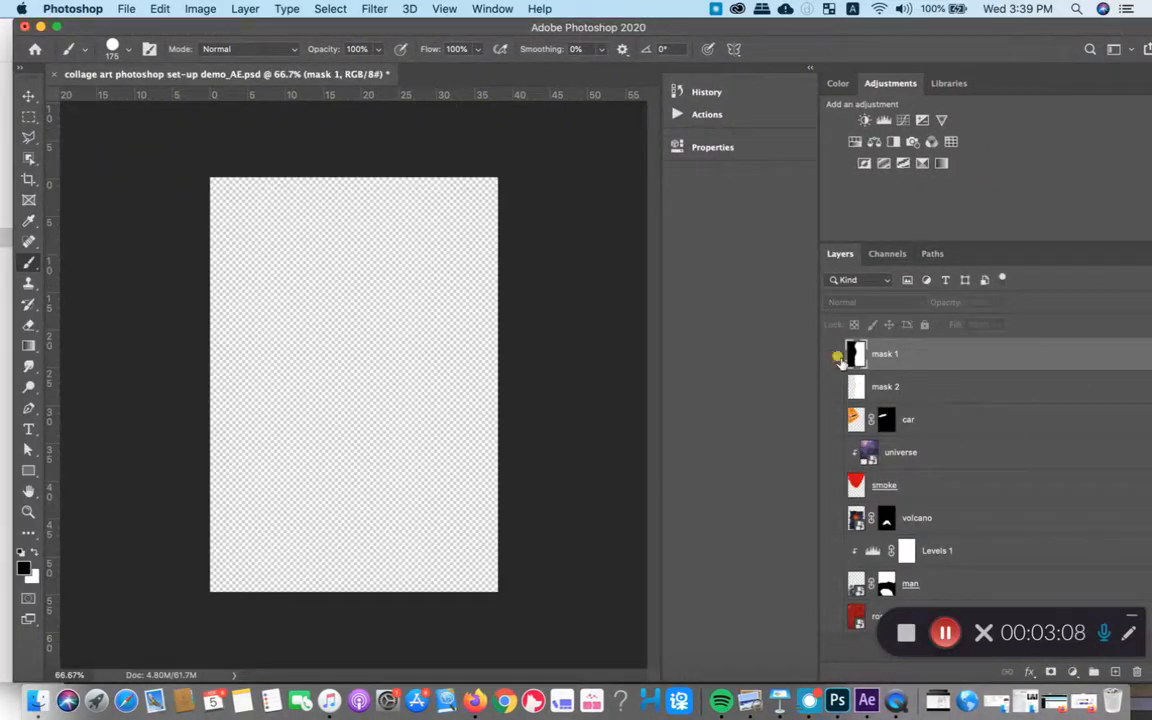
pyautogui.click(832, 419)
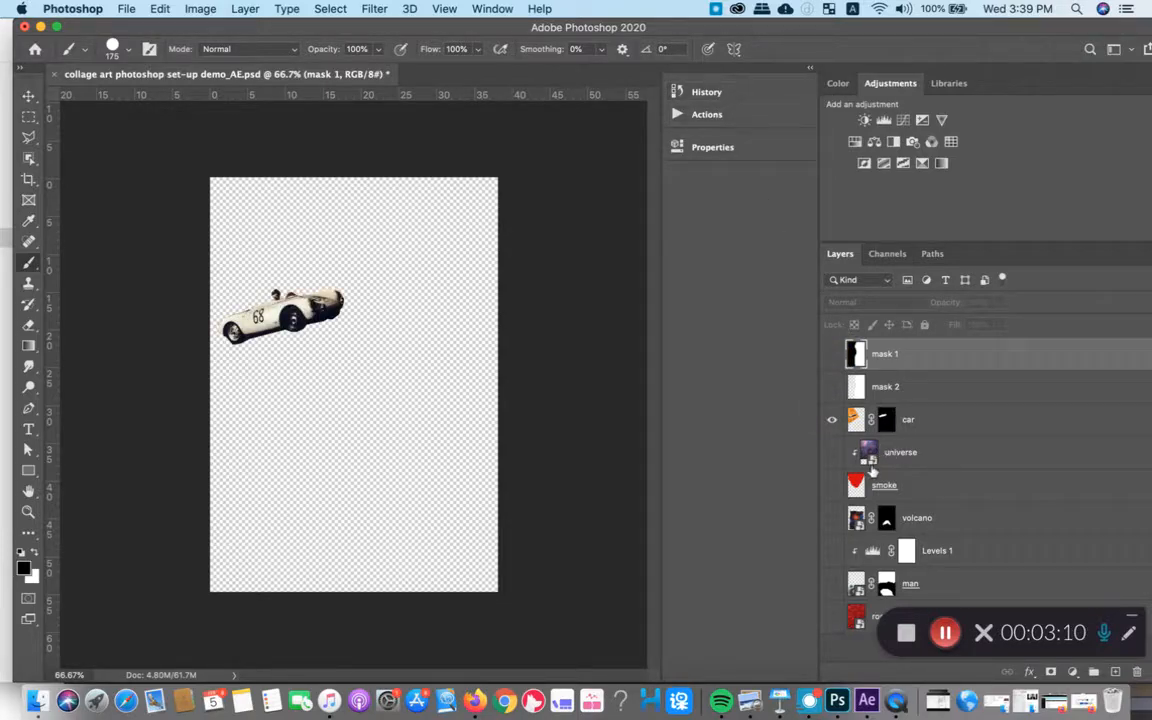
pyautogui.click(835, 616)
pyautogui.click(834, 584)
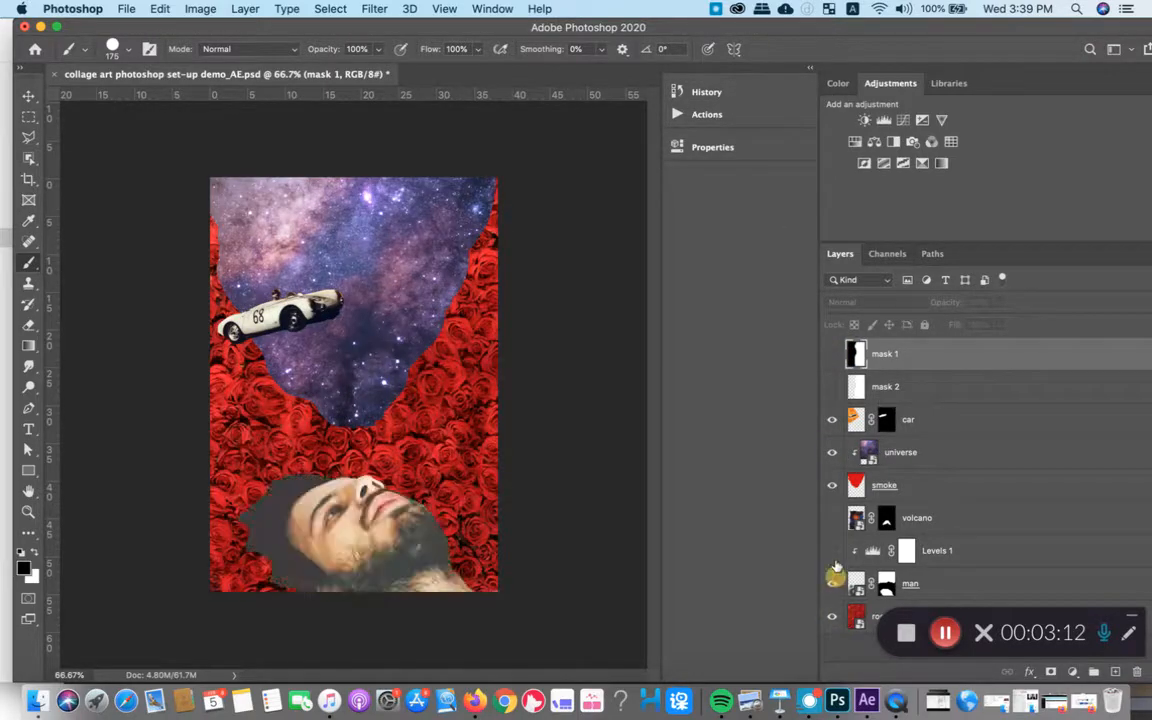
pyautogui.click(833, 551)
pyautogui.click(833, 519)
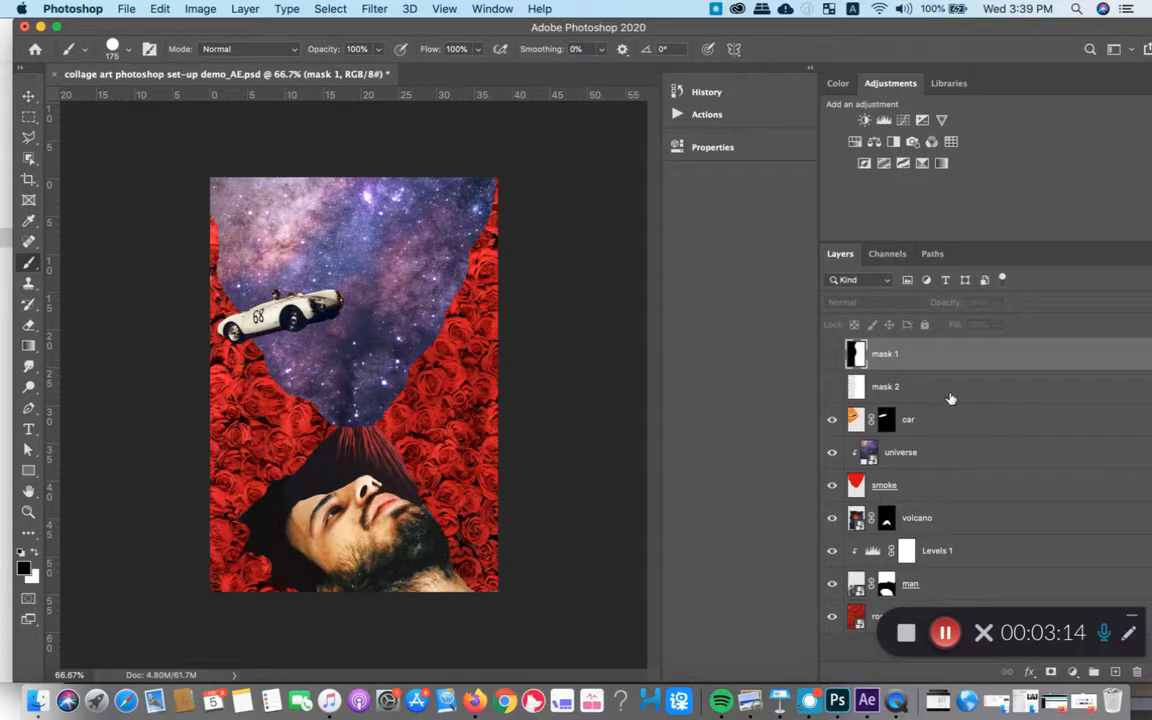
# - Examine the mask 1 and mask 2 layers over the collage by showing and hiding each one, leaving both hidden
pyautogui.click(831, 353)
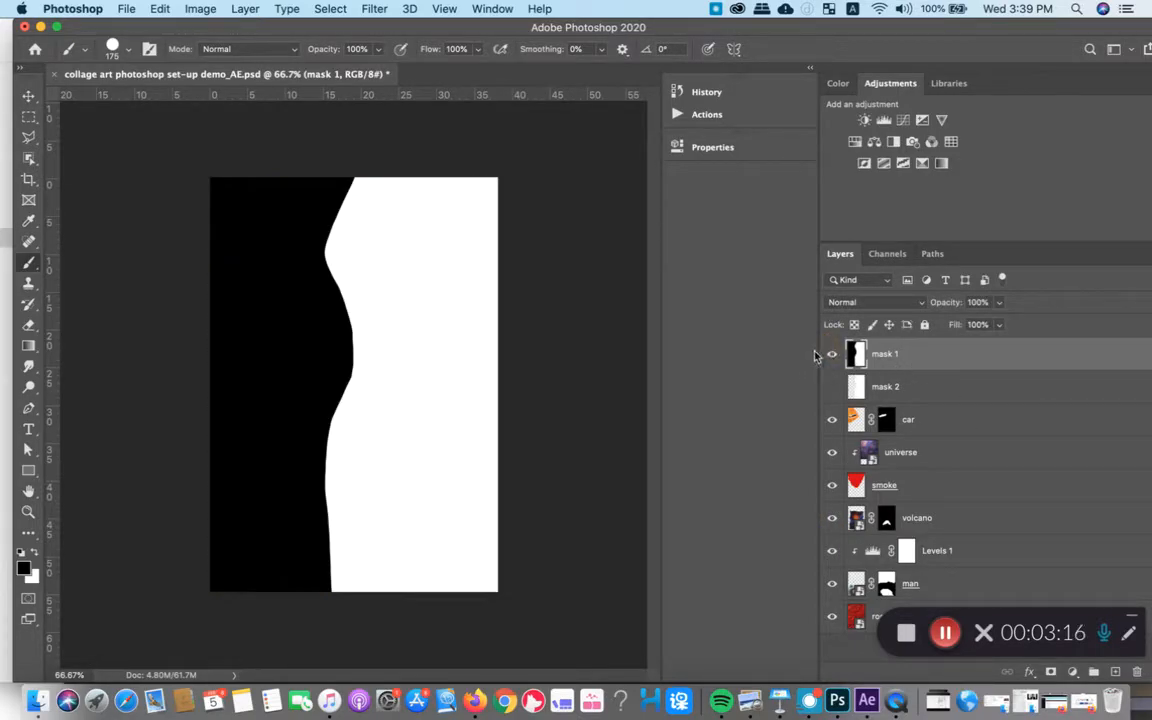
pyautogui.click(834, 358)
pyautogui.click(833, 358)
pyautogui.click(831, 355)
pyautogui.click(831, 386)
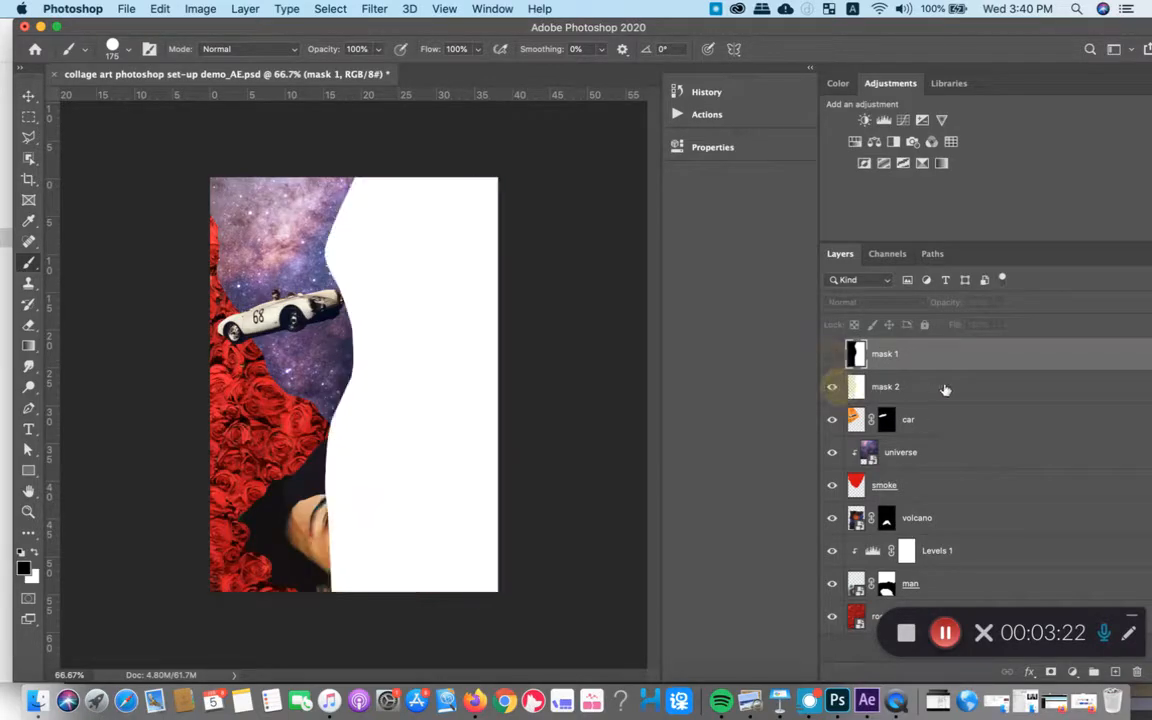
pyautogui.click(841, 385)
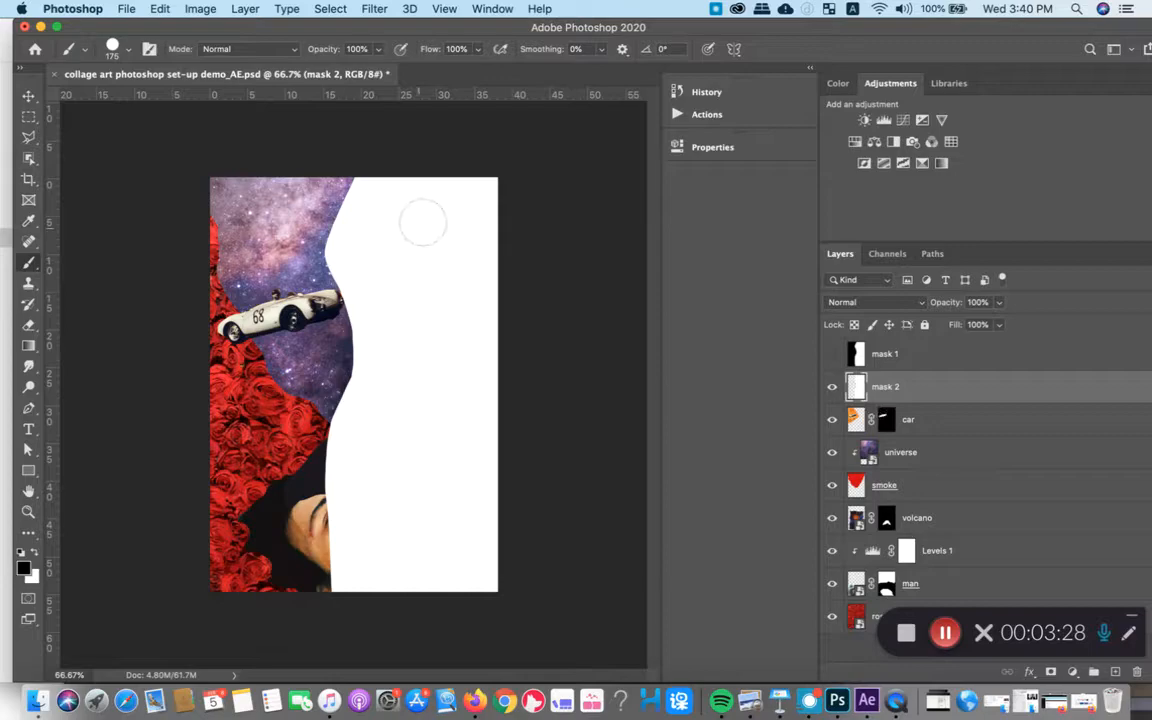
pyautogui.click(830, 387)
pyautogui.click(925, 388)
# - Minimize the Photoshop window and preview mask 1.jpg and mask 2.png in the mask folder in Finder
pyautogui.click(40, 26)
pyautogui.click(684, 193)
pyautogui.click(265, 140)
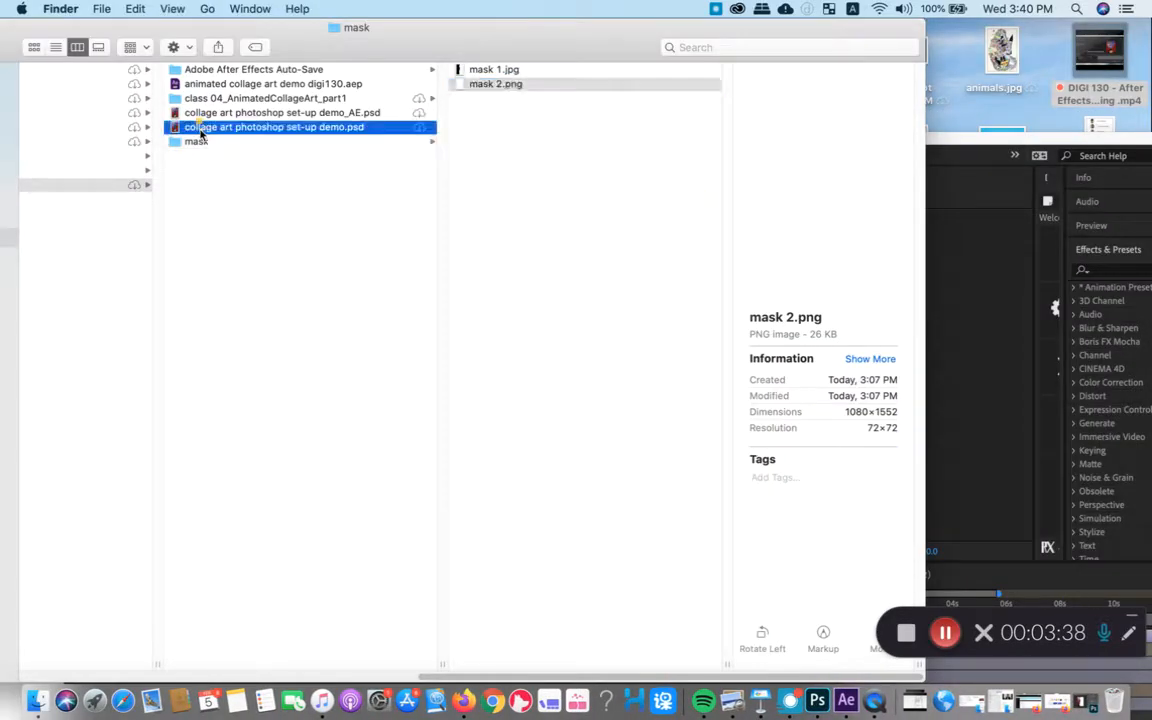
pyautogui.click(510, 71)
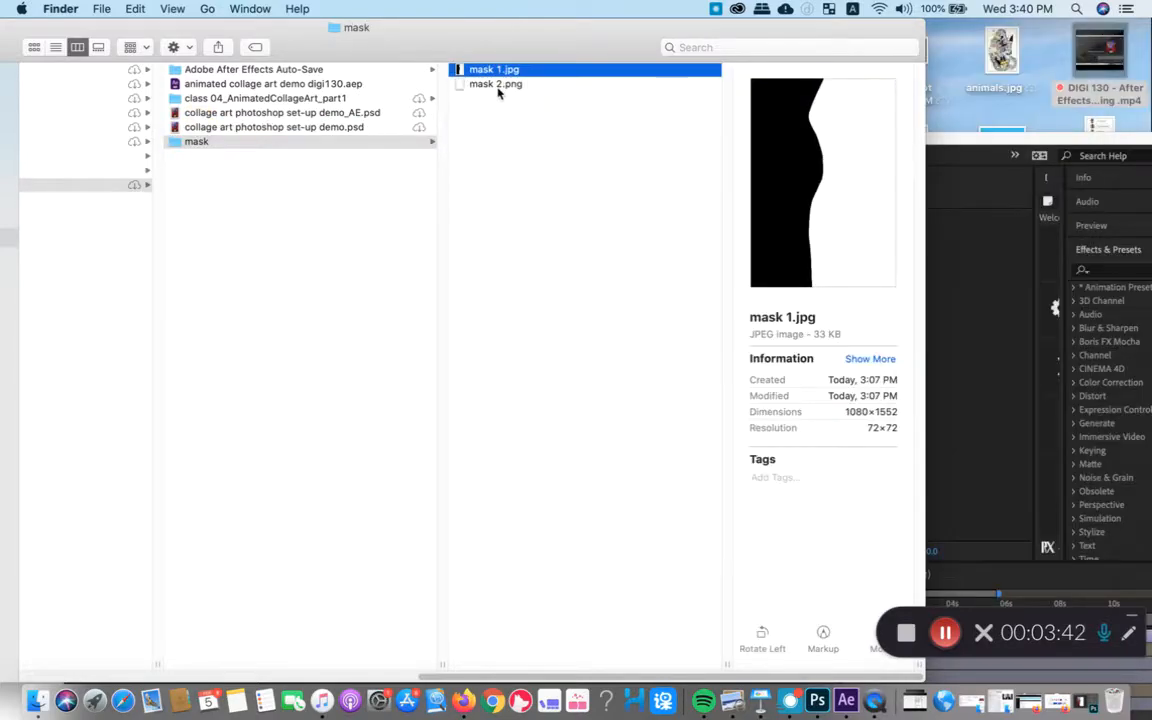
pyautogui.click(498, 87)
pyautogui.press('space')
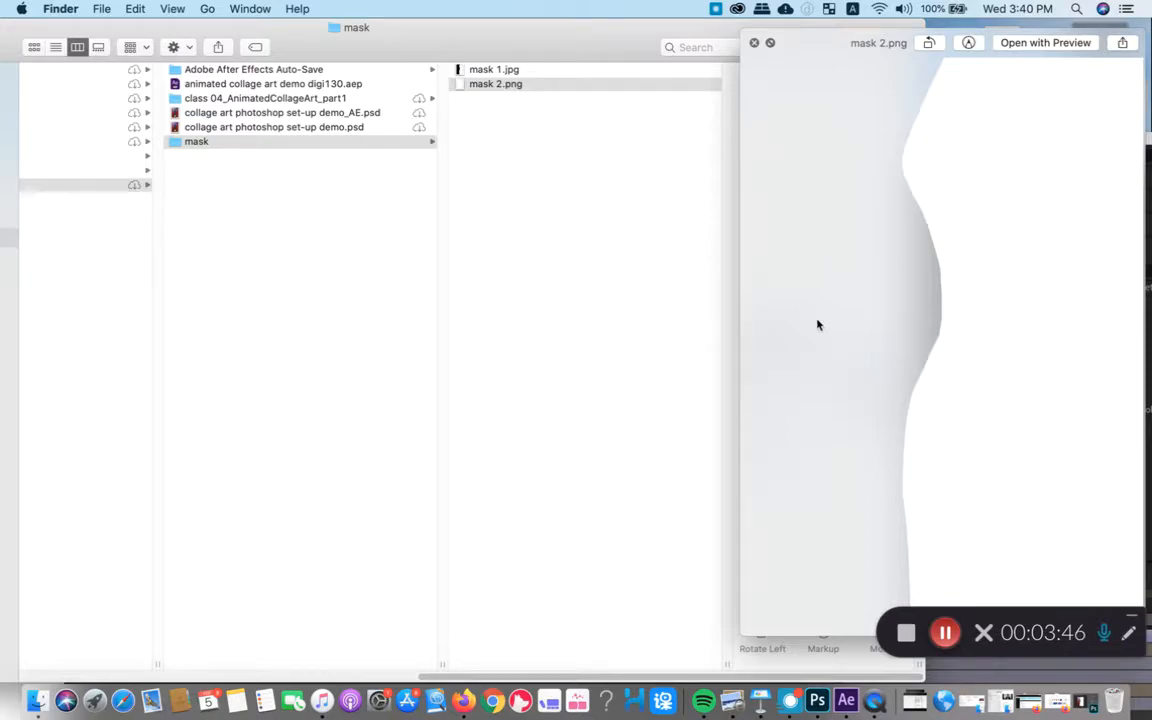
pyautogui.press('space')
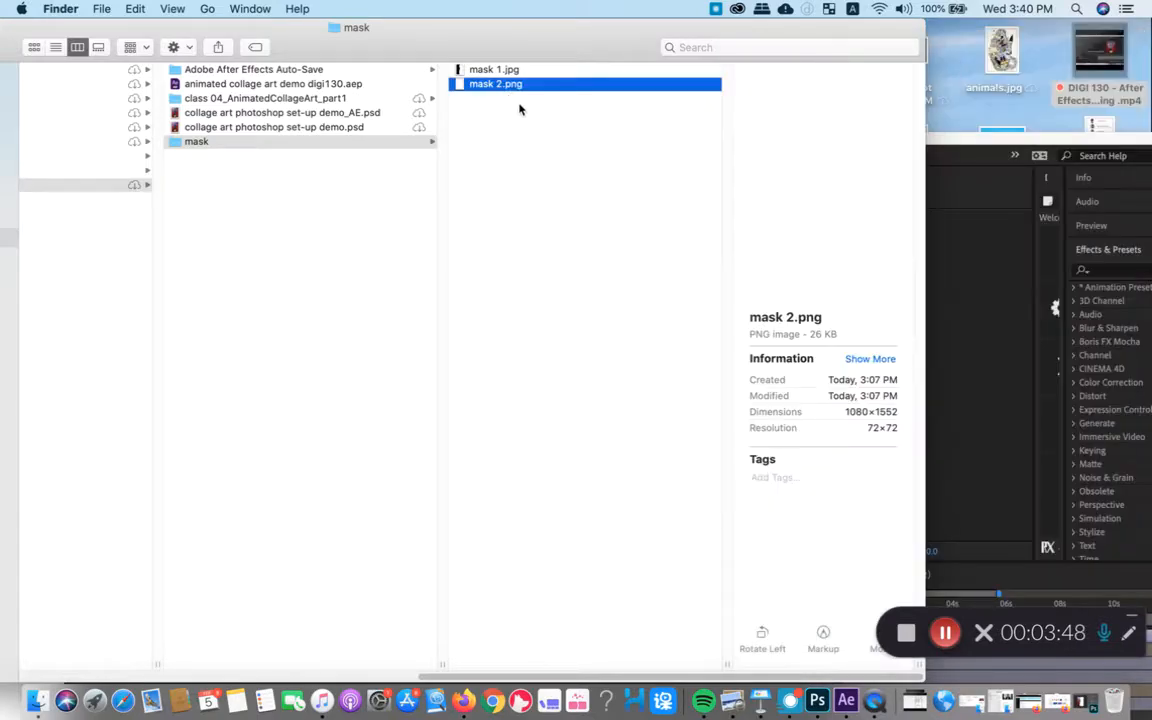
# - Import mask 1.jpg and mask 2.png together from the mask folder into the After Effects project, dismissing the missing-files warning
pyautogui.click(555, 69)
pyautogui.keyDown('shift'); pyautogui.click(520, 85); pyautogui.keyUp('shift')
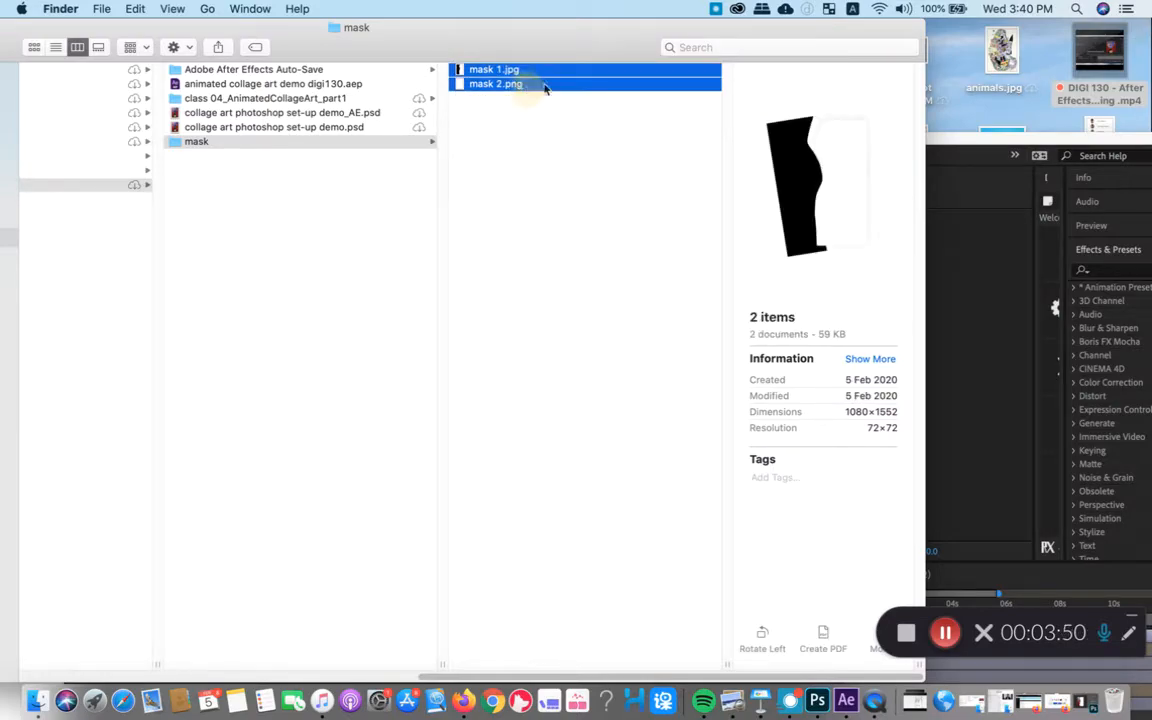
pyautogui.click(990, 145)
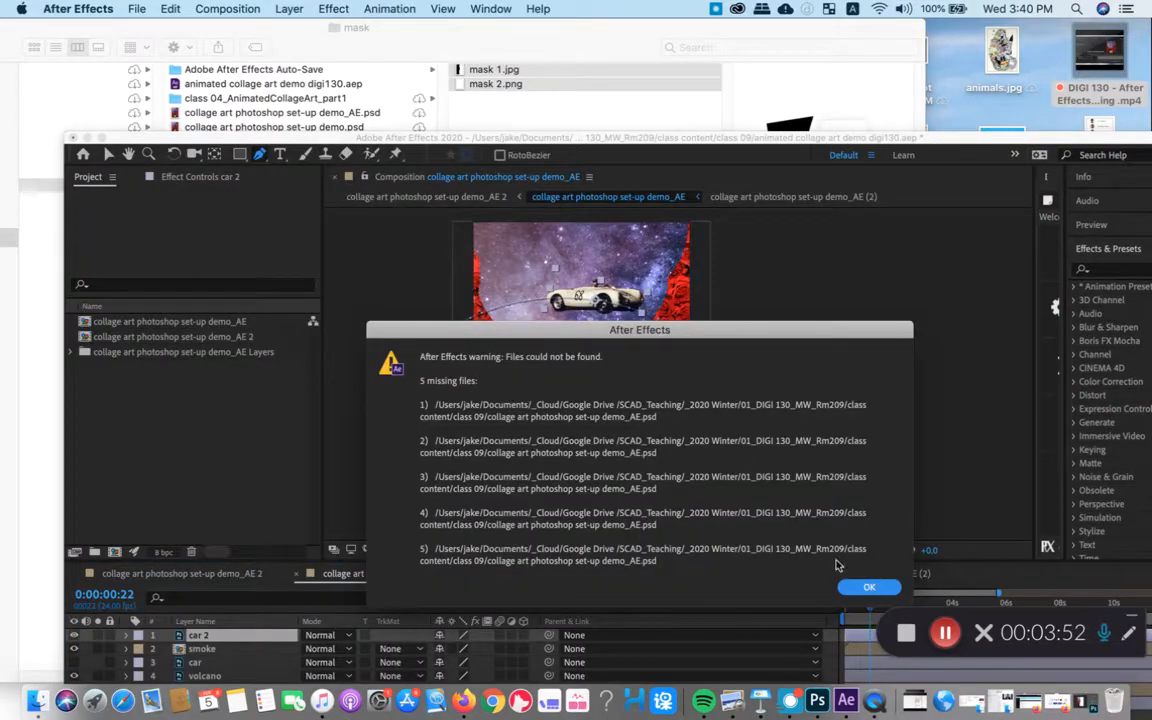
pyautogui.click(869, 587)
pyautogui.moveTo(371, 141); pyautogui.dragTo(887, 140)
pyautogui.moveTo(478, 69); pyautogui.dragTo(700, 465)
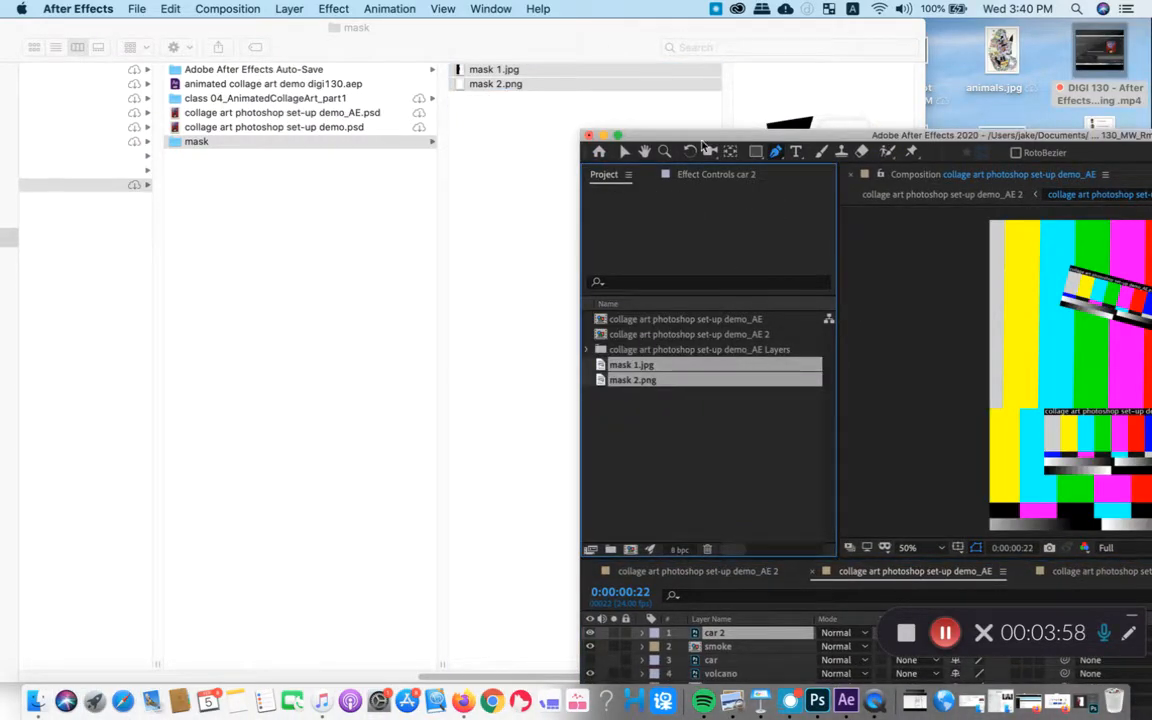
# - Bring the Finder window in front of After Effects and widen its columns to show the class content folders
pyautogui.doubleClick(705, 136)
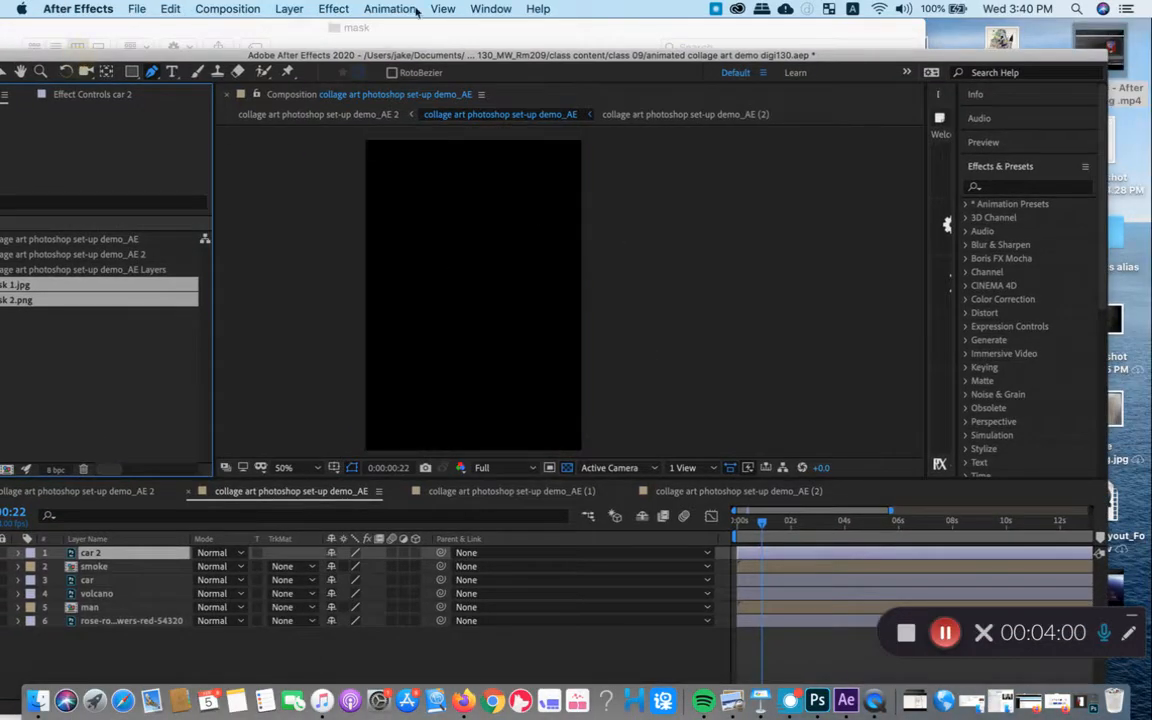
pyautogui.doubleClick(455, 50)
pyautogui.click(296, 196)
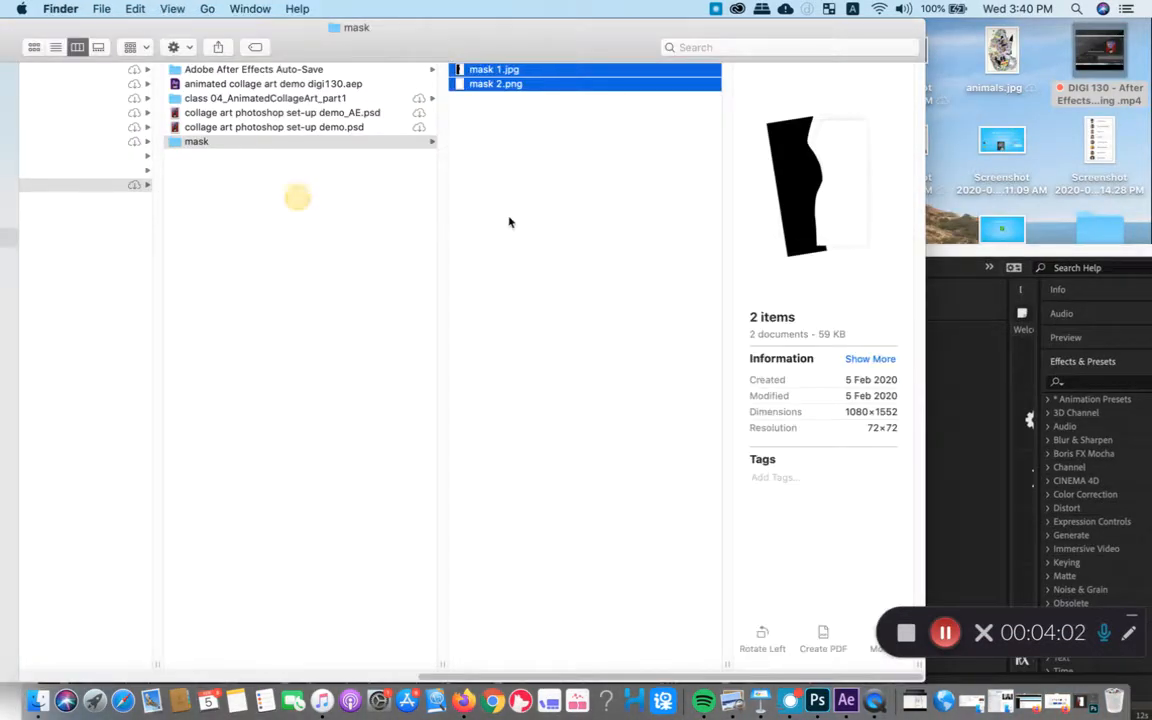
pyautogui.moveTo(435, 41); pyautogui.dragTo(600, 47)
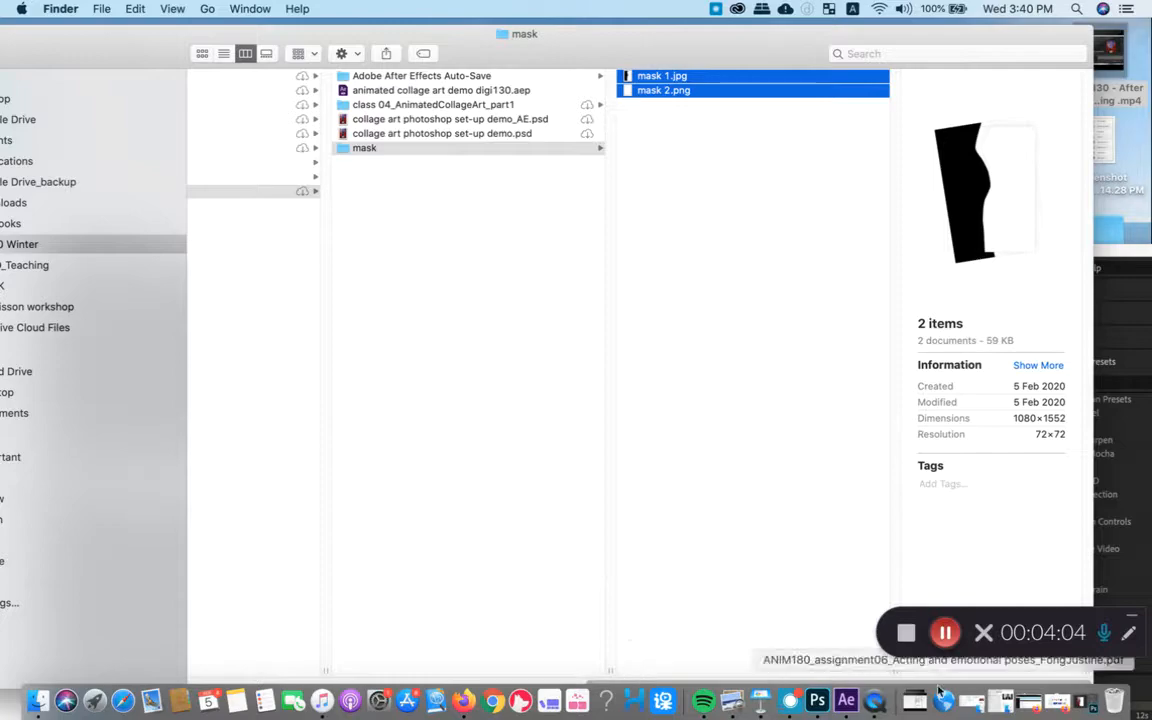
pyautogui.moveTo(322, 670); pyautogui.dragTo(556, 668)
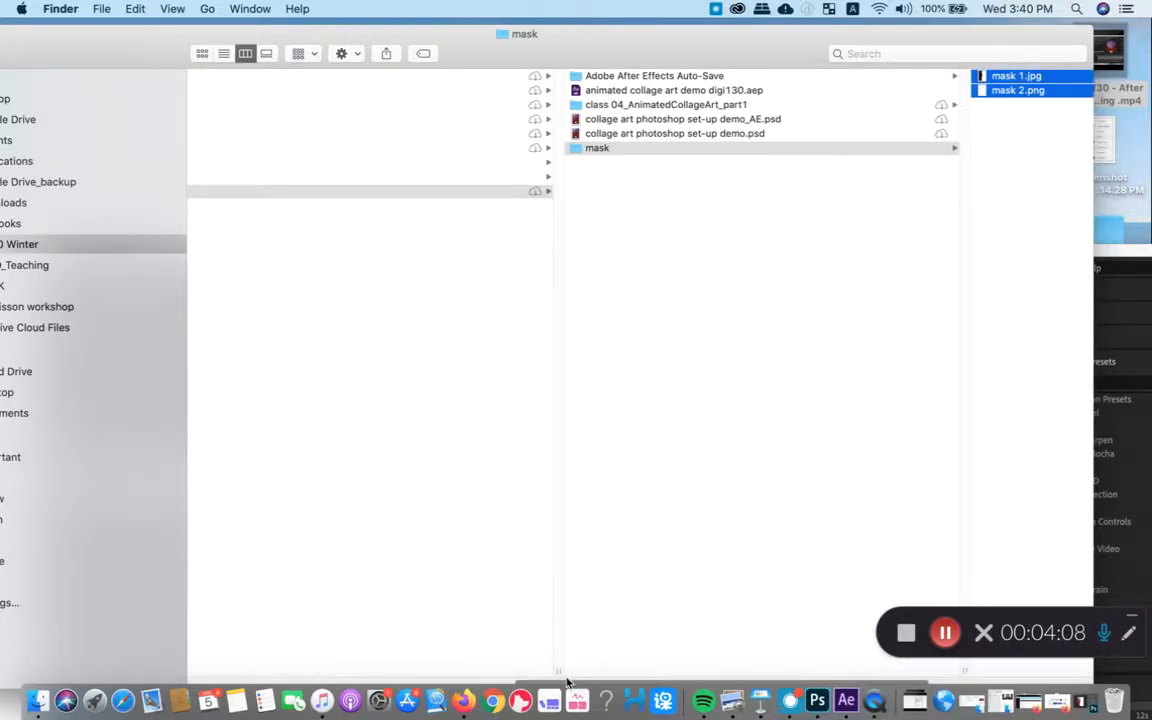
pyautogui.hscroll(-10, 585, 656)
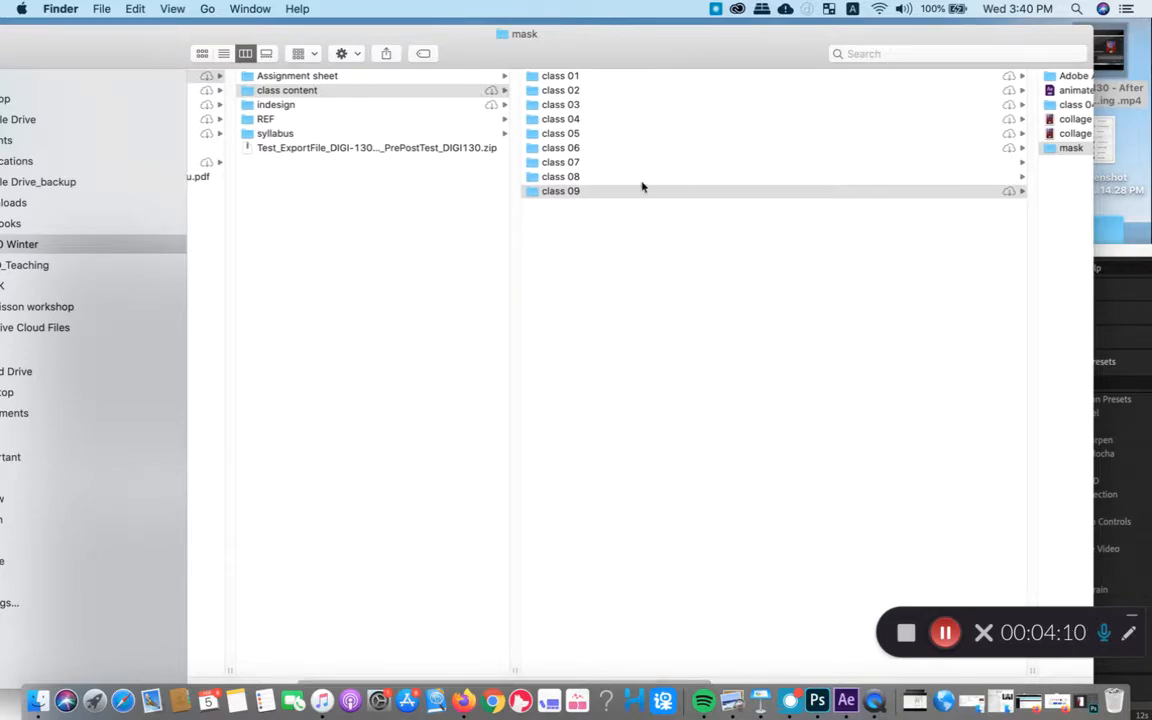
# - Browse the course folders for the missing source and select collage art photoshop set-up demo_AE.psd in class 09
pyautogui.click(640, 190)
pyautogui.click(622, 76)
pyautogui.click(250, 104)
pyautogui.click(628, 90)
pyautogui.click(430, 75)
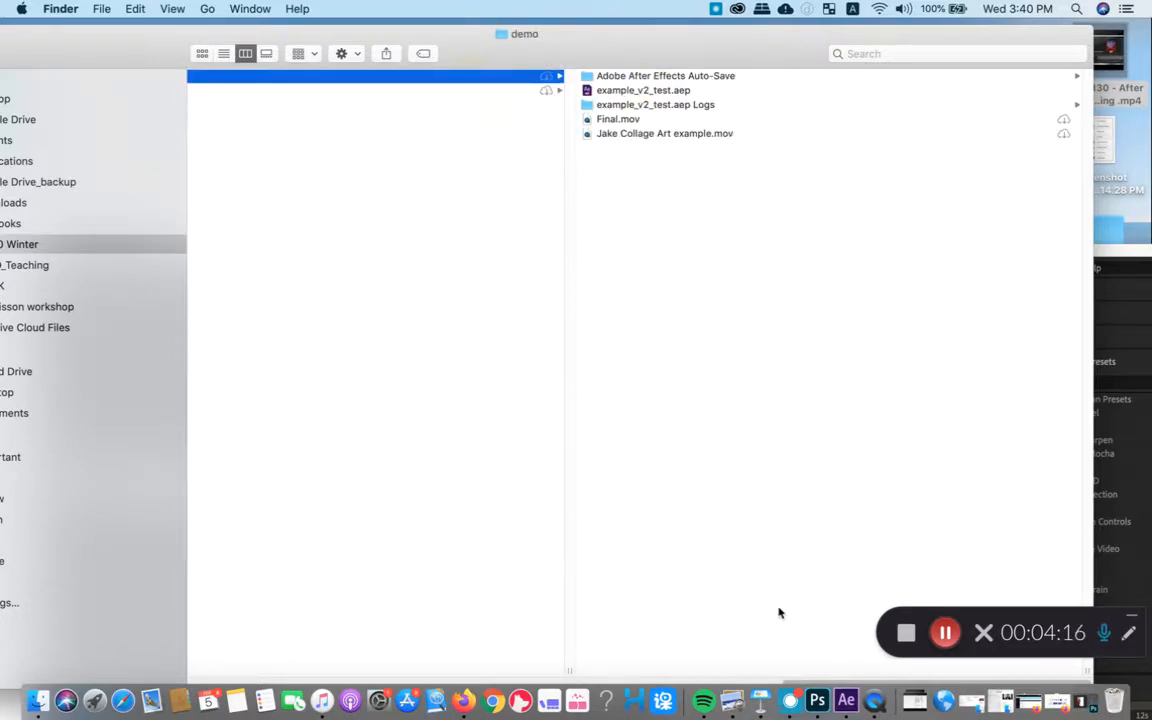
pyautogui.moveTo(791, 684); pyautogui.dragTo(522, 679)
pyautogui.click(601, 119)
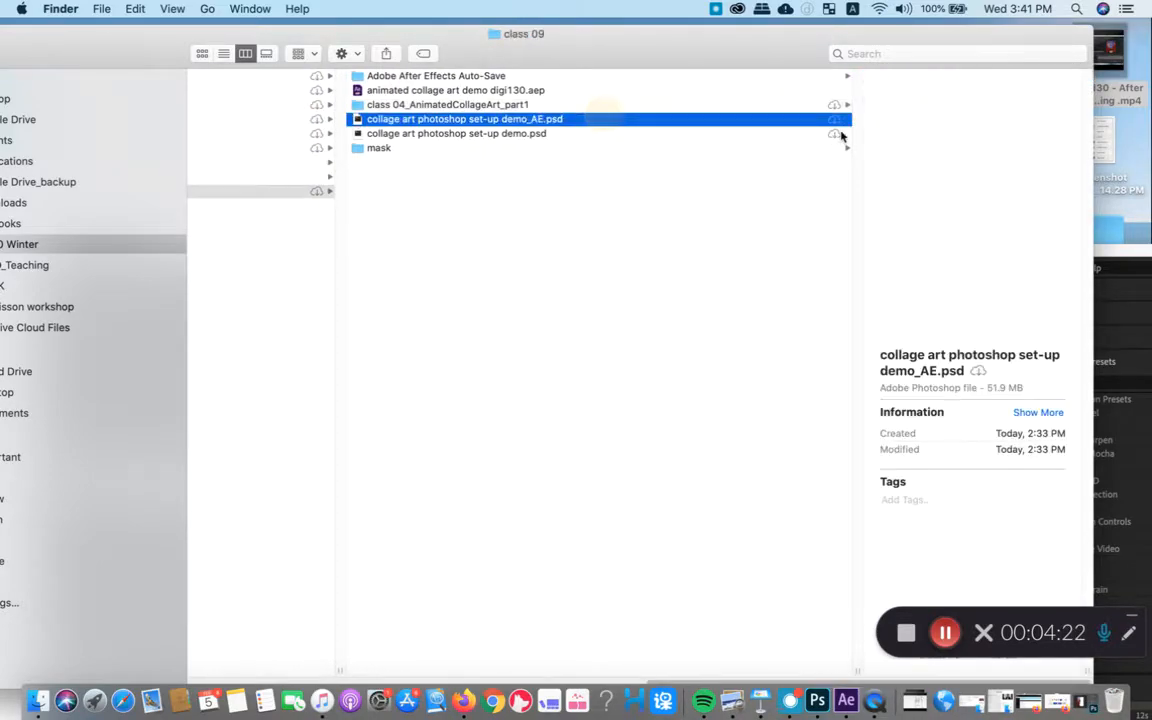
# - Switch to After Effects, dismiss the missing-file warning, and move its window up to fill the screen
pyautogui.click(846, 701)
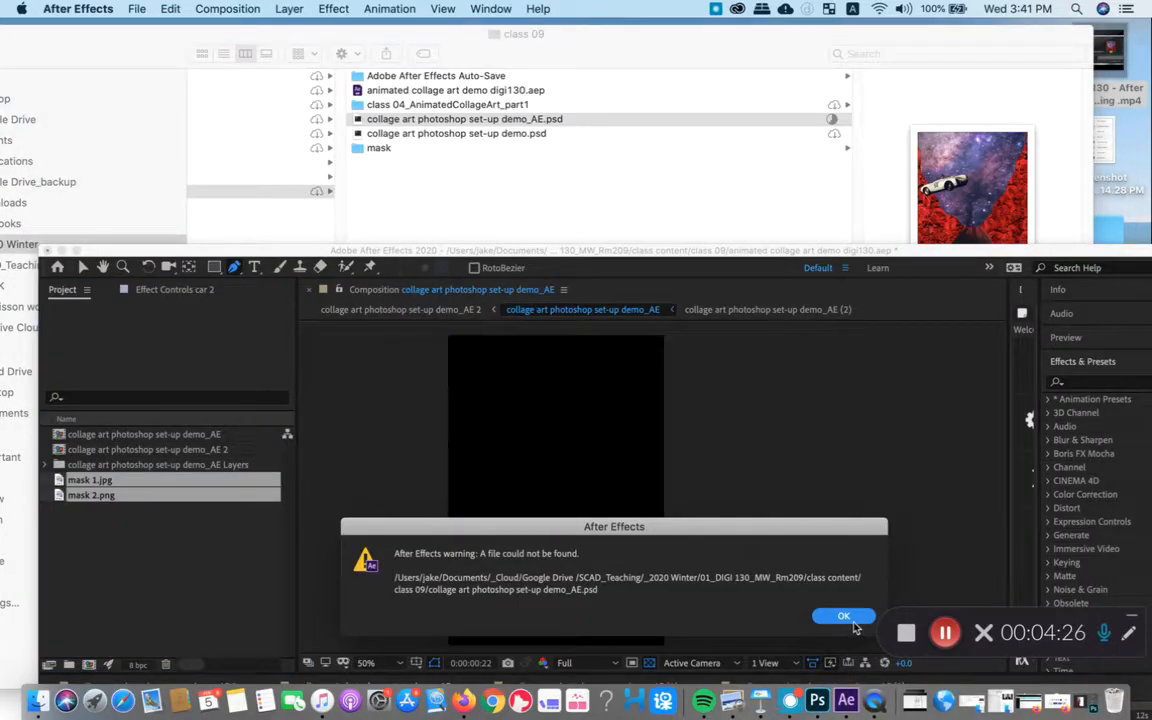
pyautogui.click(843, 616)
pyautogui.moveTo(578, 250); pyautogui.dragTo(580, 5)
pyautogui.click(95, 294)
pyautogui.click(99, 242)
pyautogui.click(108, 256)
pyautogui.click(106, 270)
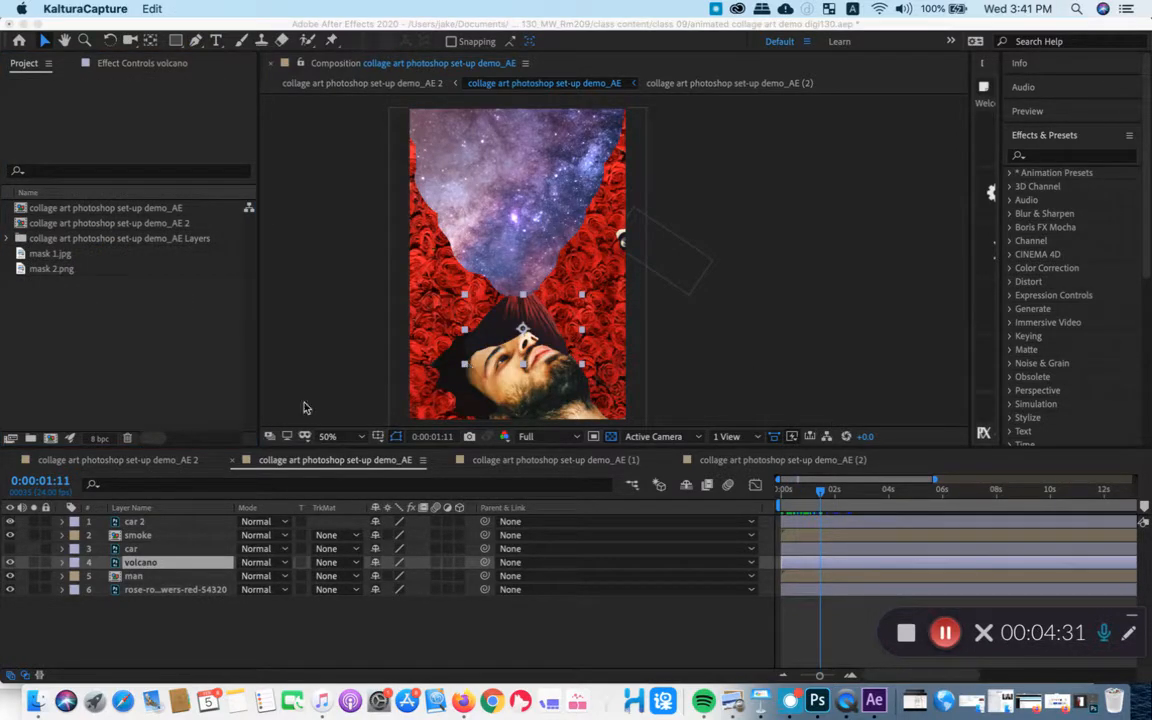
# - Move the playhead to 0:00:00:09 and open mask 1.jpg in a widened Footage viewer
pyautogui.click(779, 491)
pyautogui.moveTo(797, 490); pyautogui.dragTo(791, 490)
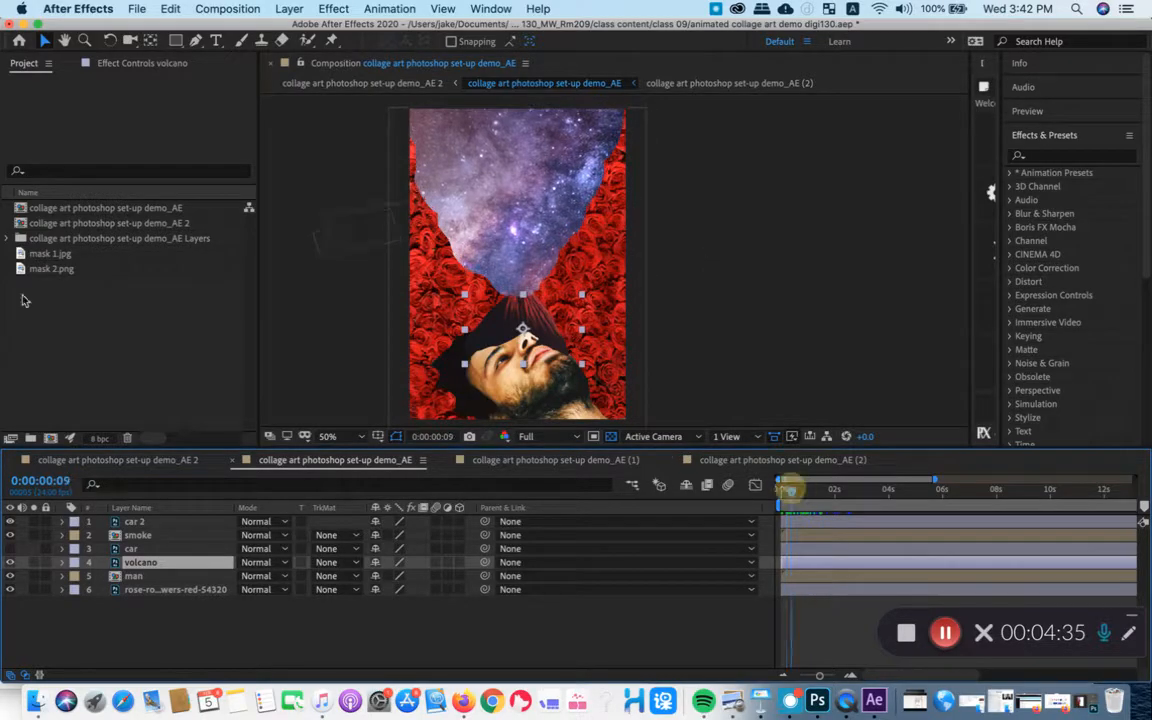
pyautogui.click(33, 254)
pyautogui.doubleClick(80, 256)
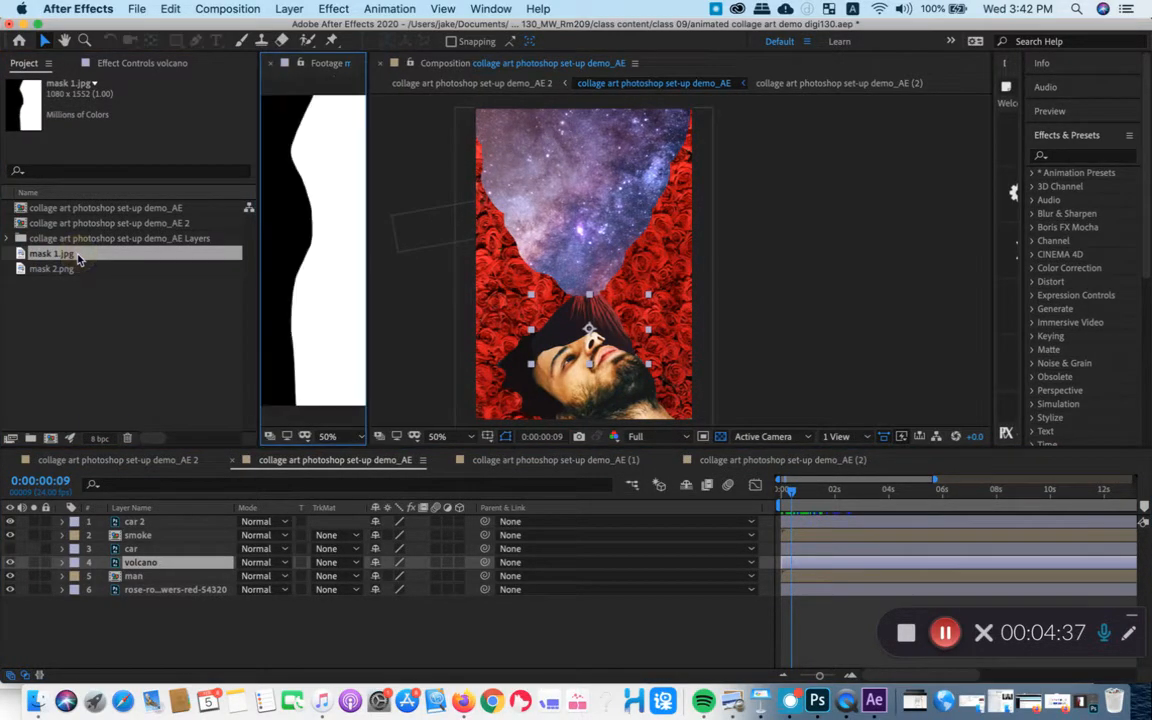
pyautogui.moveTo(368, 133); pyautogui.dragTo(555, 133)
# - Open mask 2.png in the Footage viewer, enlarge the viewer, and check the image's transparency with the transparency grid
pyautogui.click(97, 276)
pyautogui.doubleClick(97, 270)
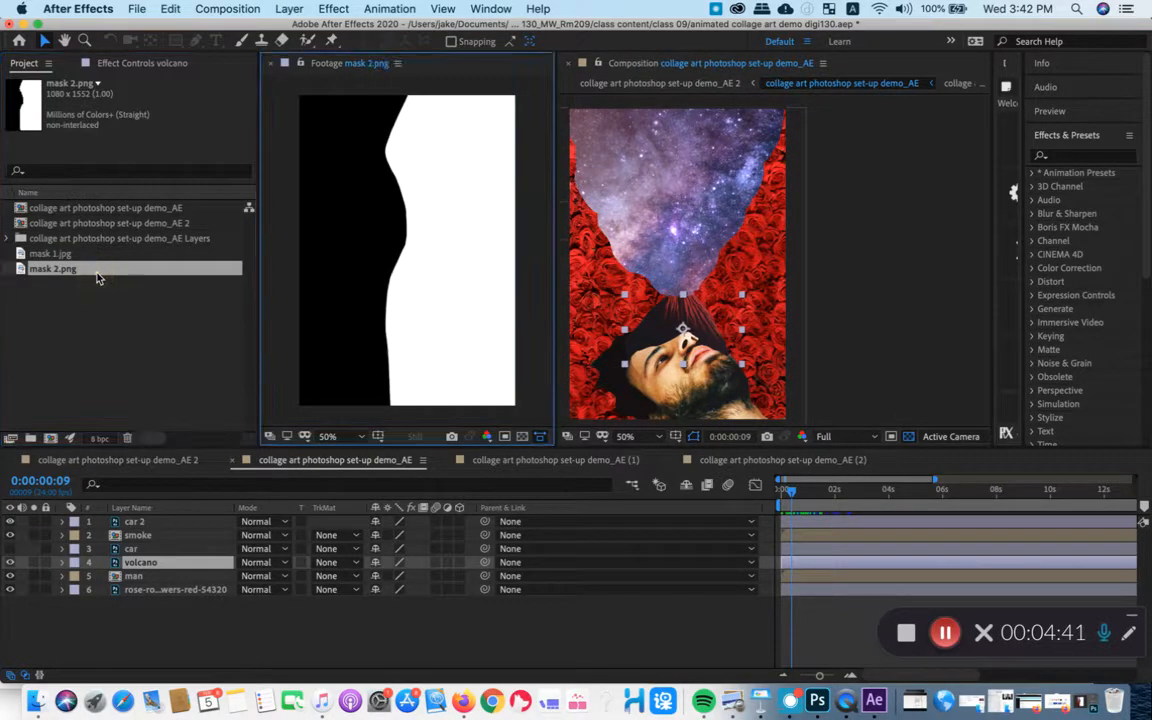
pyautogui.moveTo(555, 180); pyautogui.dragTo(775, 180)
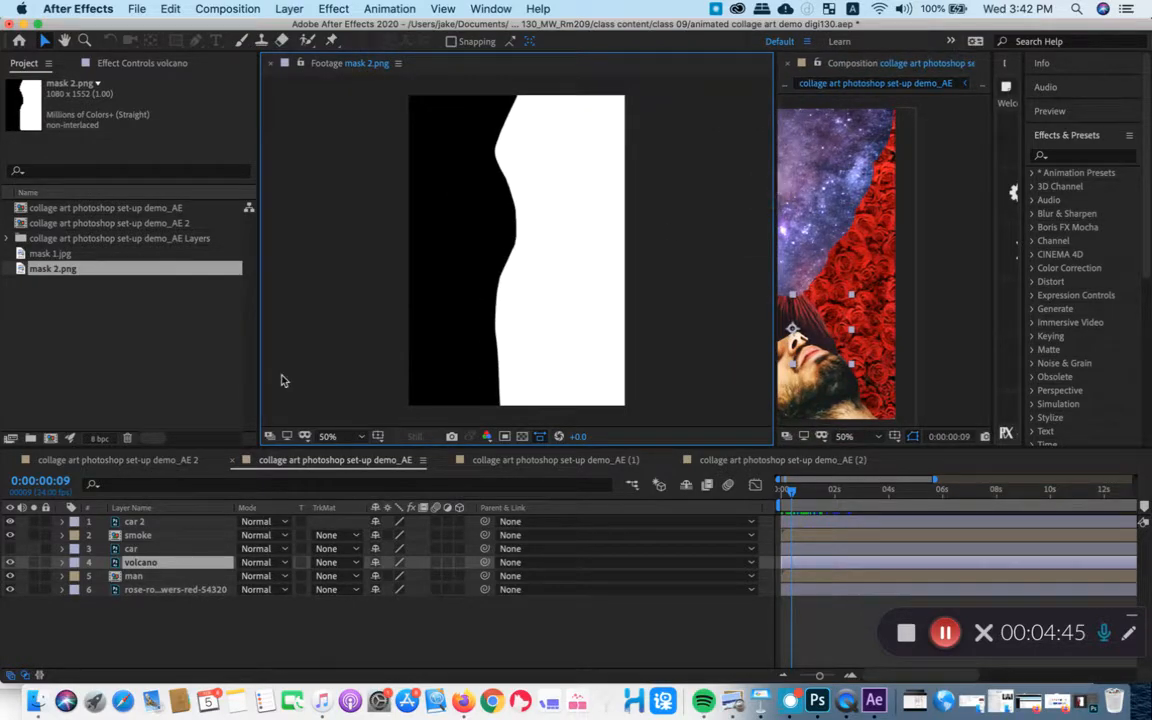
pyautogui.click(56, 274)
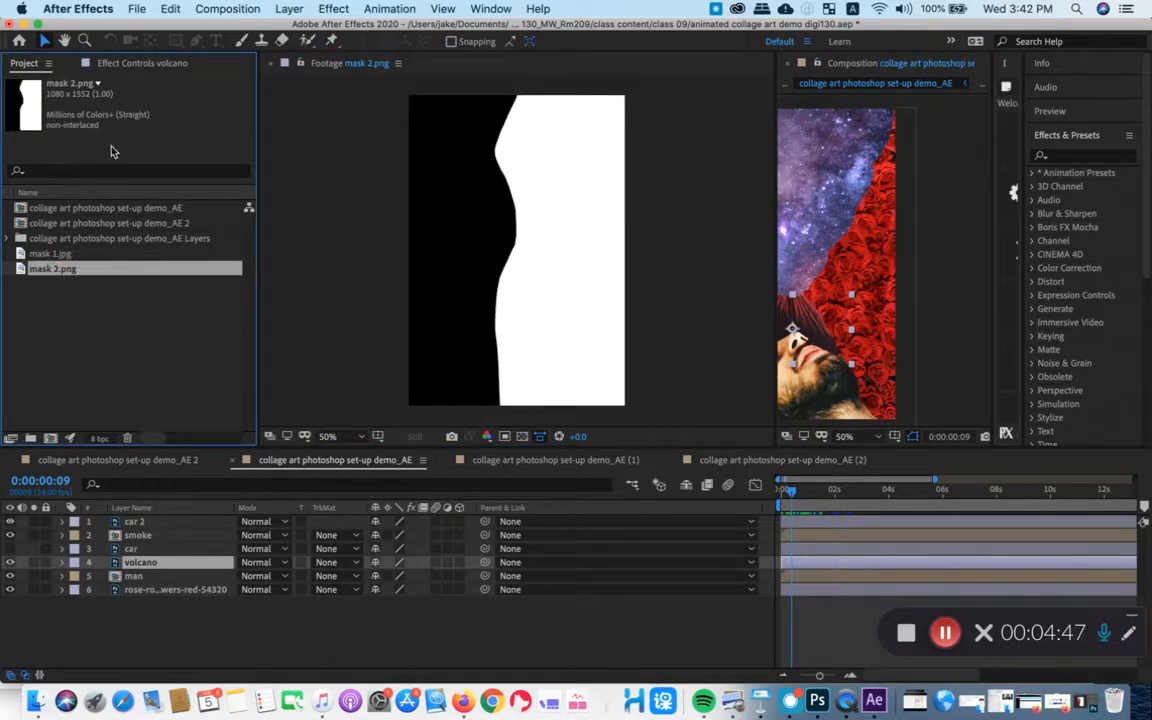
pyautogui.click(522, 437)
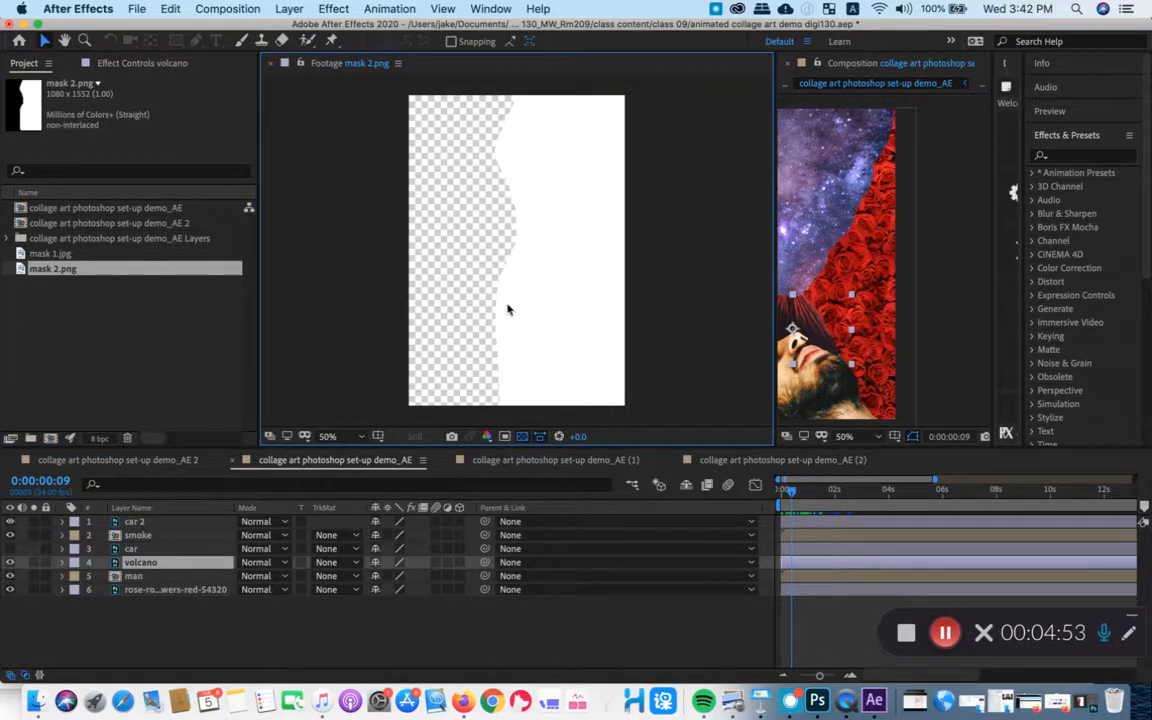
pyautogui.click(522, 437)
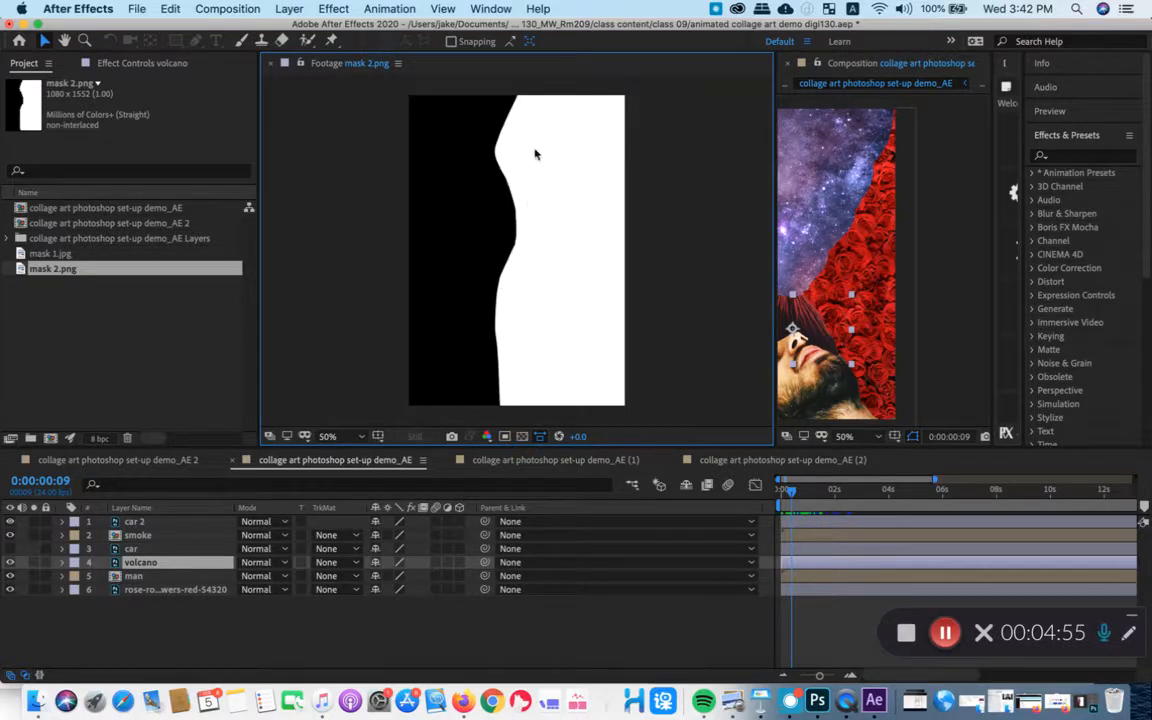
pyautogui.click(522, 437)
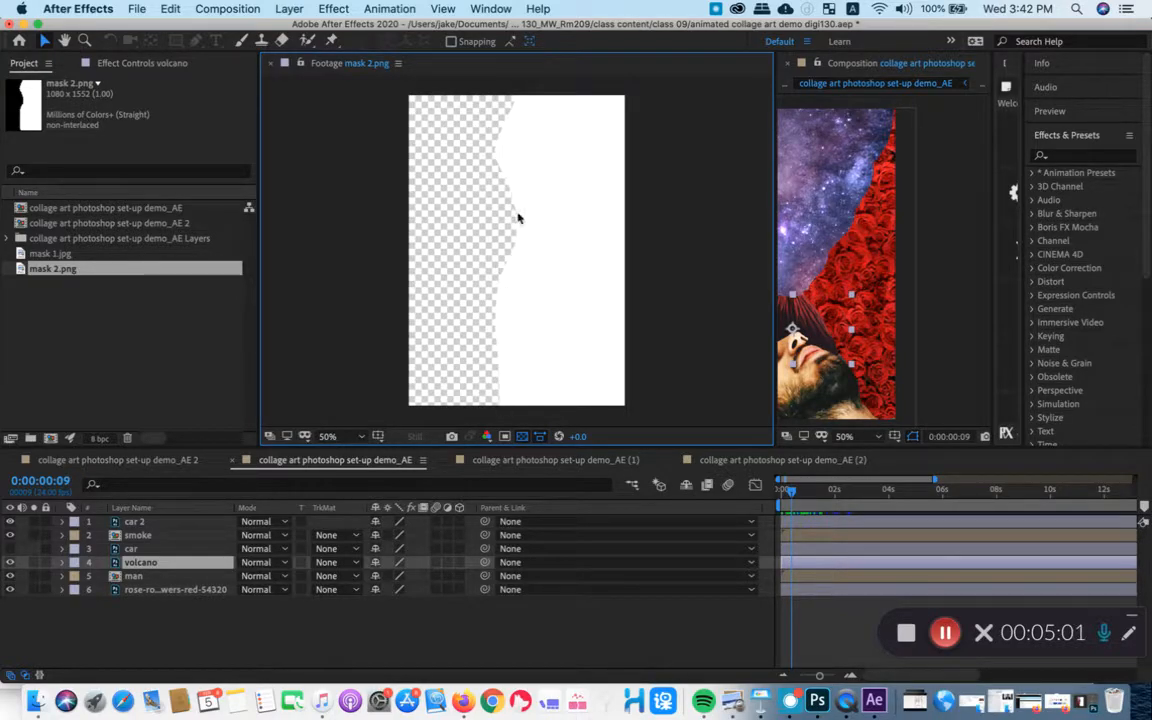
# - Compare mask 1.jpg and mask 2.png in the Footage viewer, and narrow the viewer to reveal the full composition
pyautogui.click(94, 254)
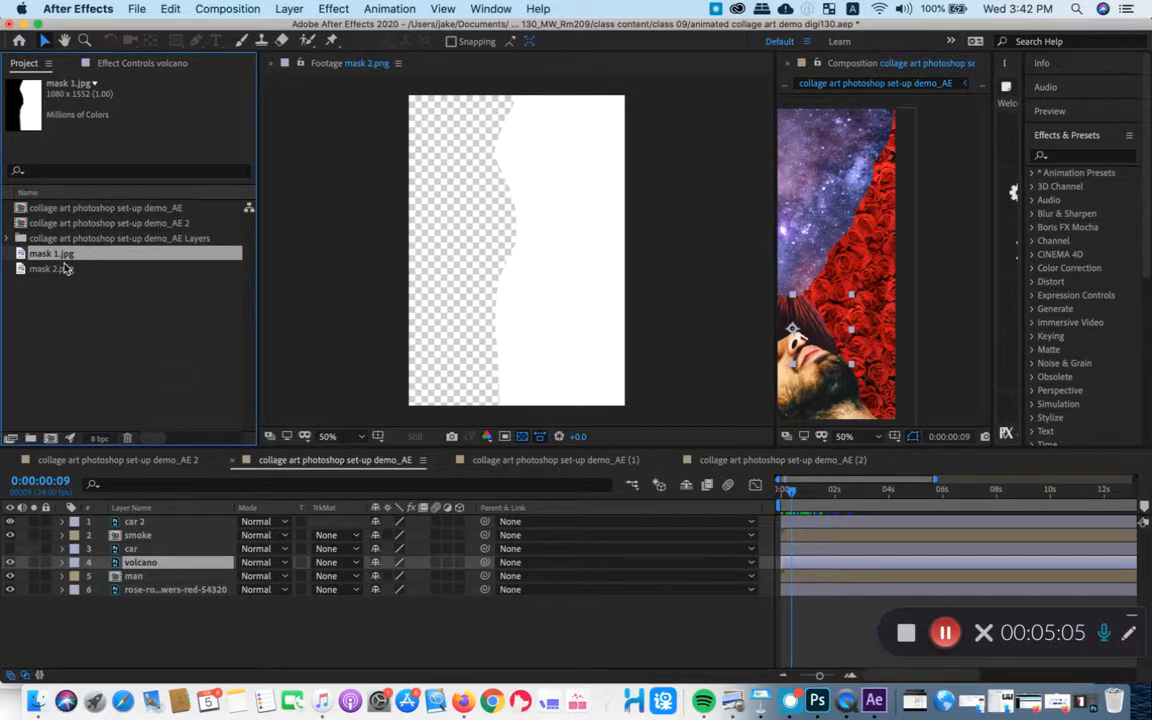
pyautogui.doubleClick(68, 256)
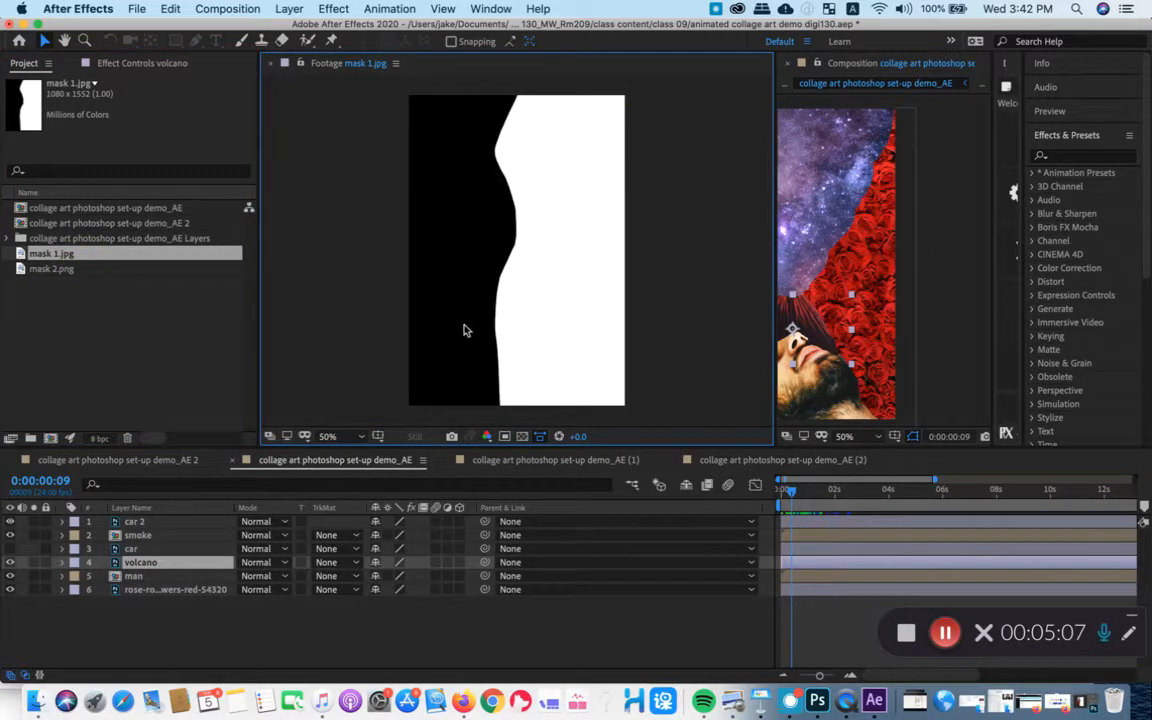
pyautogui.doubleClick(82, 268)
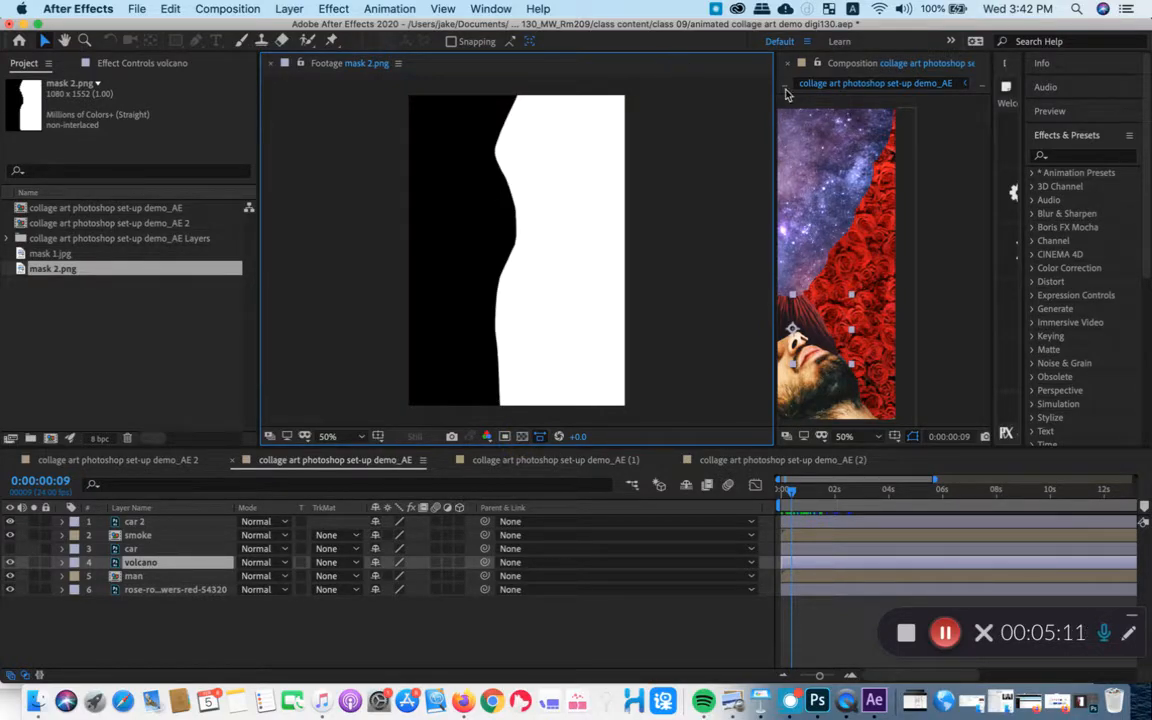
pyautogui.moveTo(776, 91); pyautogui.dragTo(350, 148)
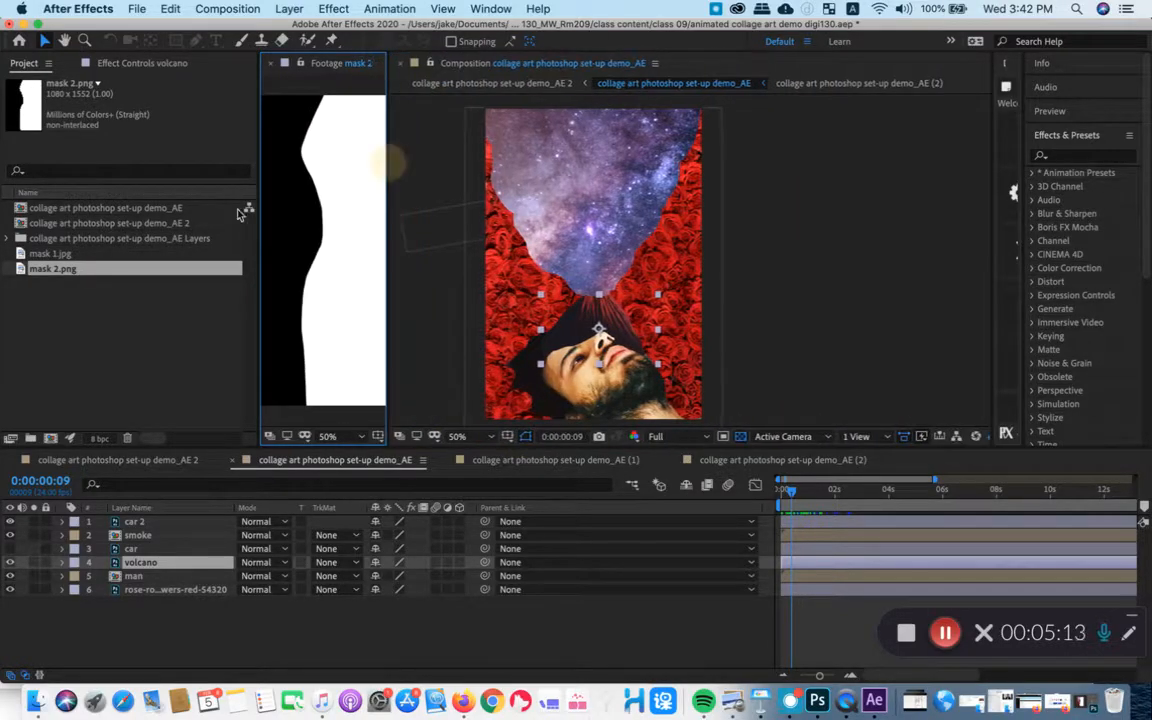
pyautogui.click(66, 254)
pyautogui.doubleClick(68, 256)
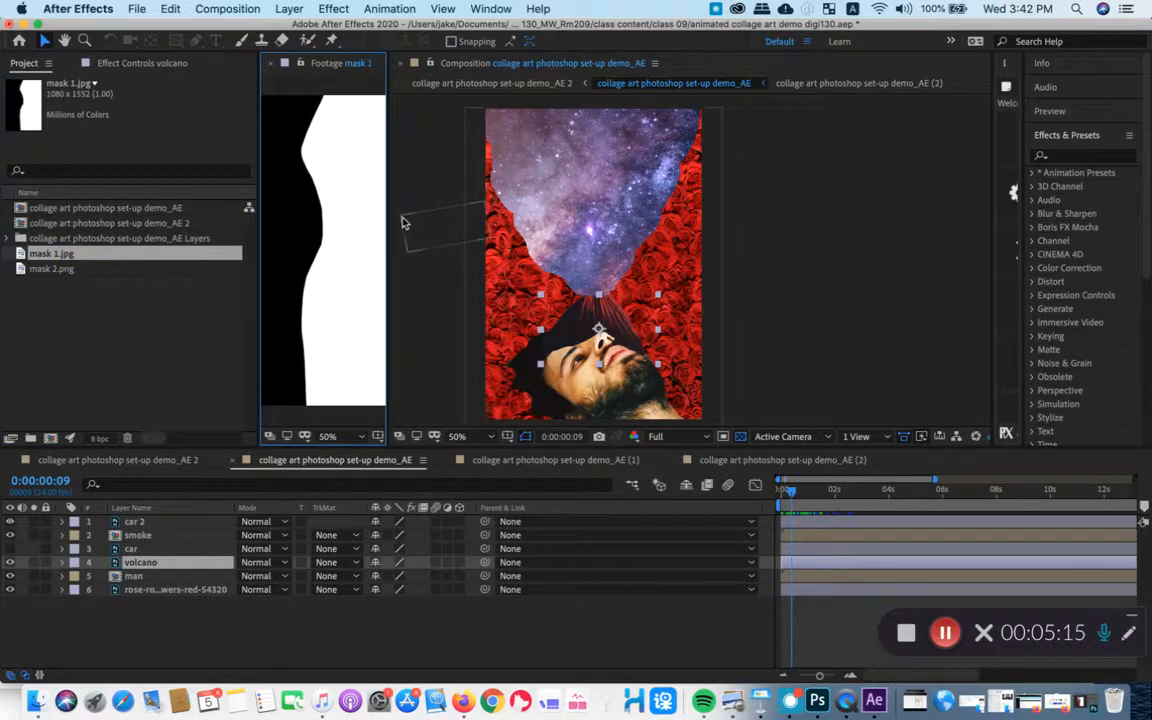
# - Add mask 1.jpg to the composition as the layer directly above car 2, and select the car 2 layer
pyautogui.click(225, 645)
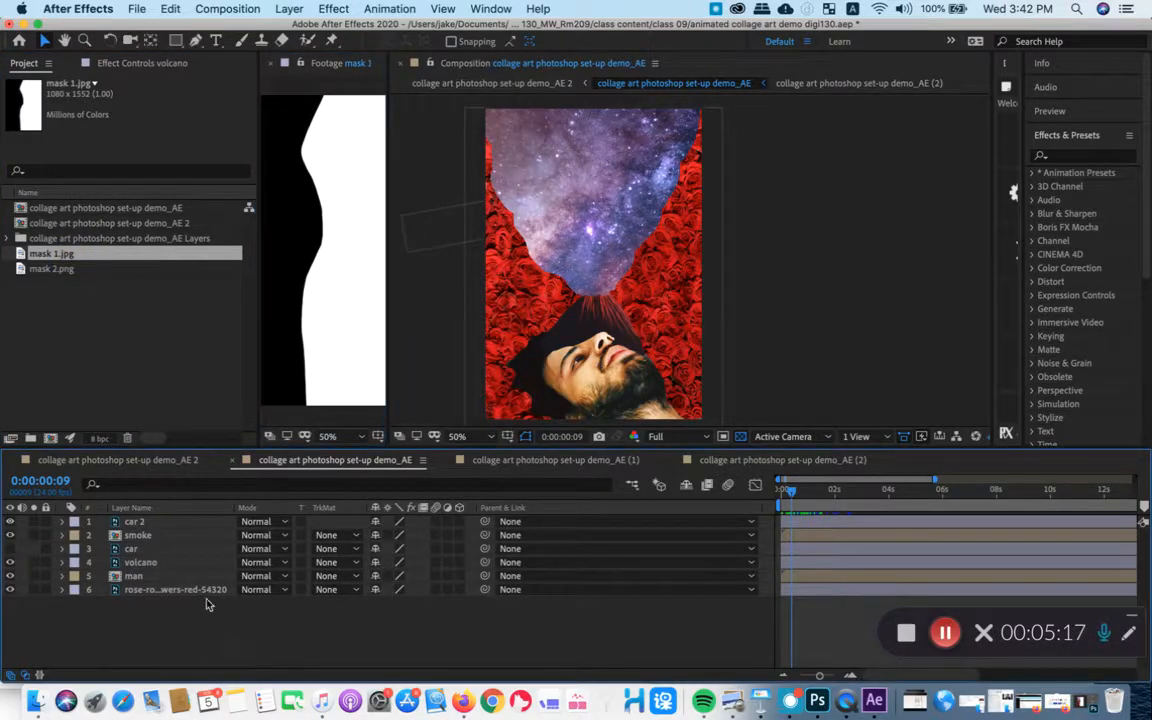
pyautogui.moveTo(45, 254); pyautogui.dragTo(277, 520)
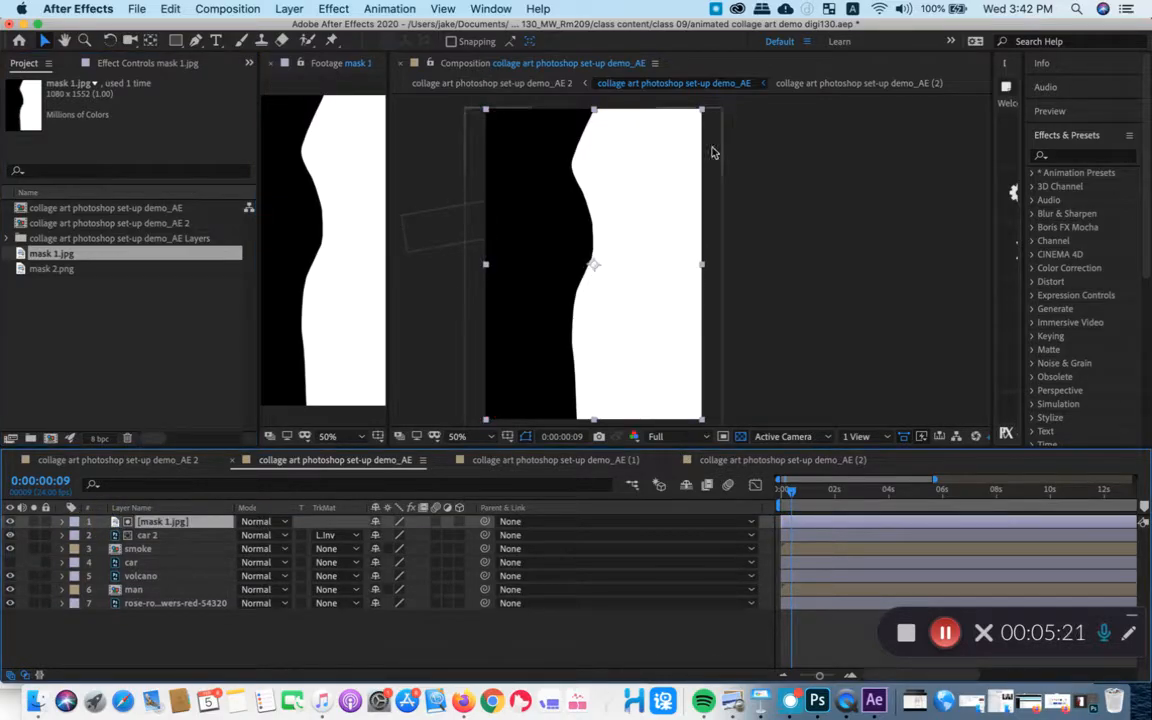
pyautogui.click(147, 535)
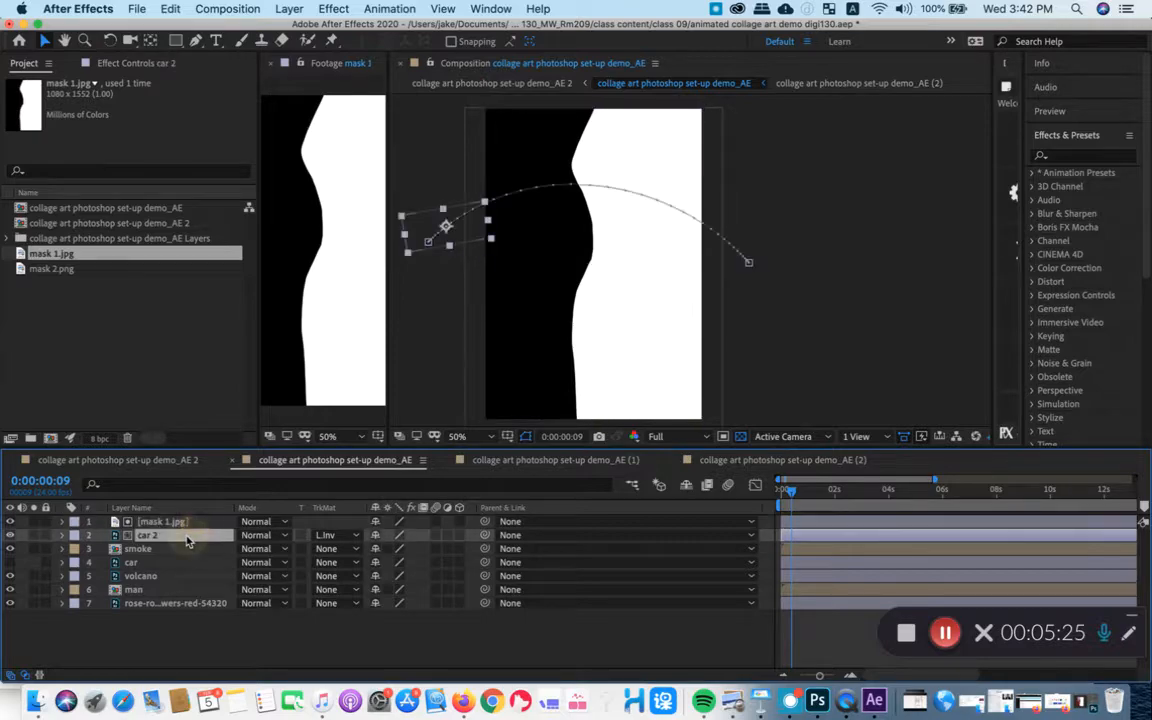
# - Remove the track matte from the car 2 layer, and toggle the mask 1.jpg layer's visibility off and back on
pyautogui.click(335, 535)
pyautogui.click(367, 551)
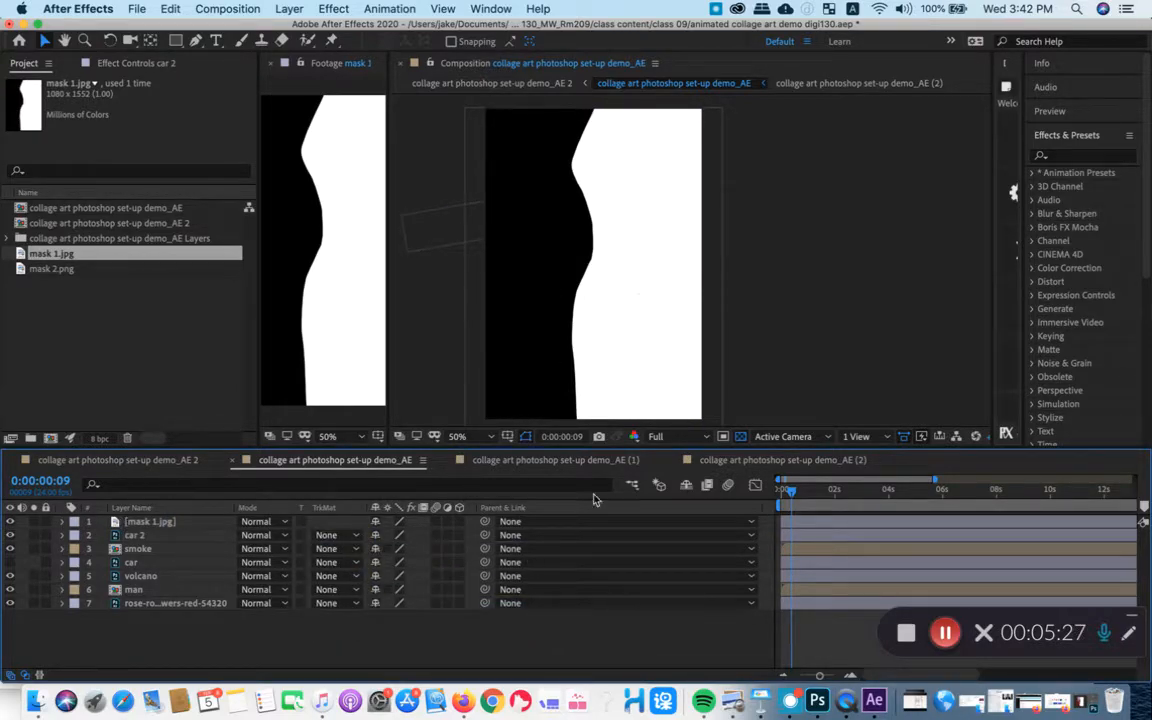
pyautogui.click(173, 536)
pyautogui.click(148, 522)
pyautogui.click(143, 536)
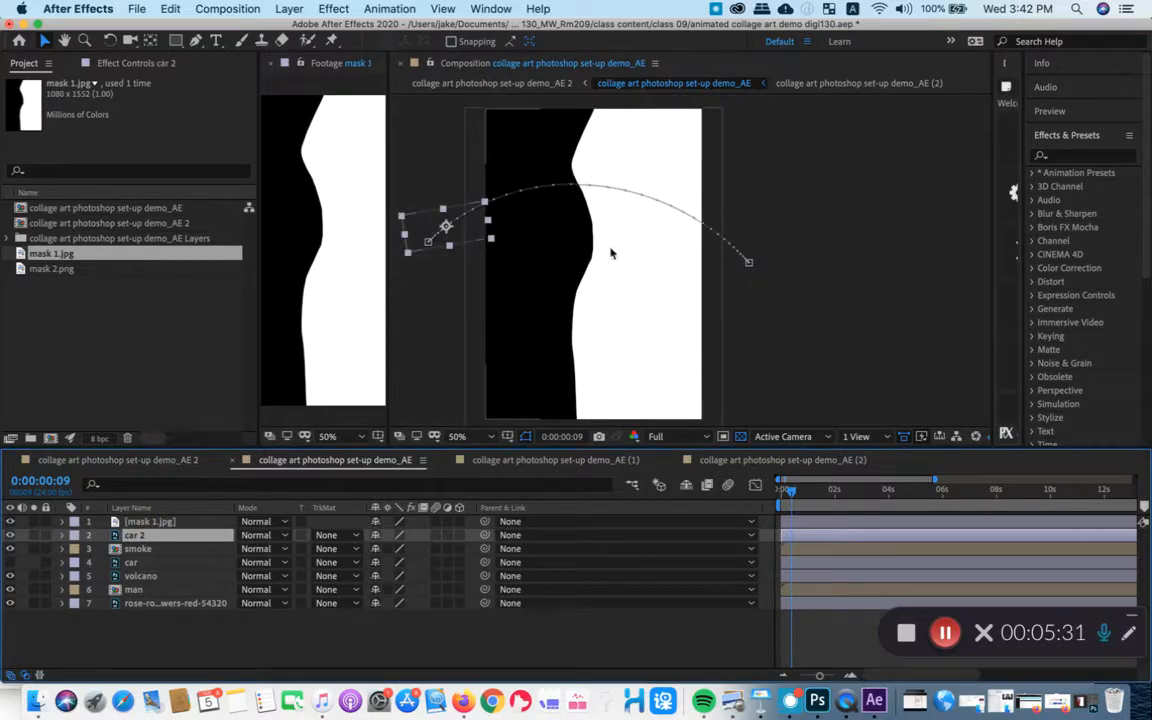
pyautogui.click(10, 522)
pyautogui.click(10, 522)
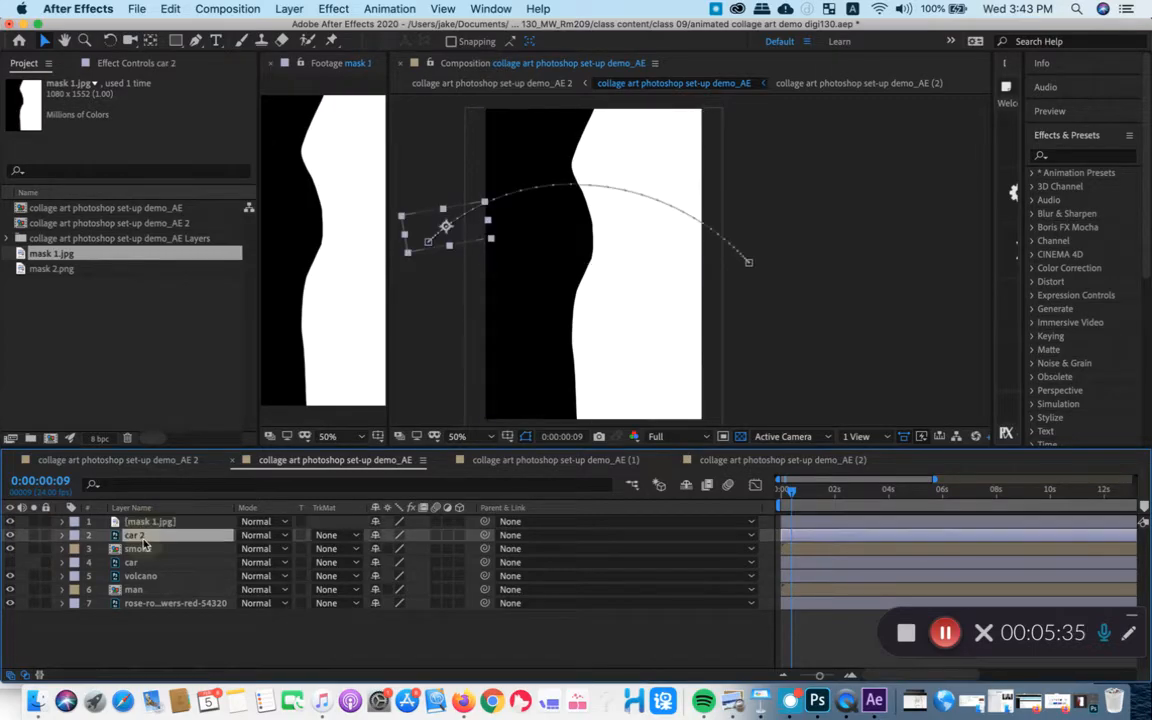
# - Set the car 2 layer's track matte to Luma Matte "mask 1.jpg"
pyautogui.click(161, 521)
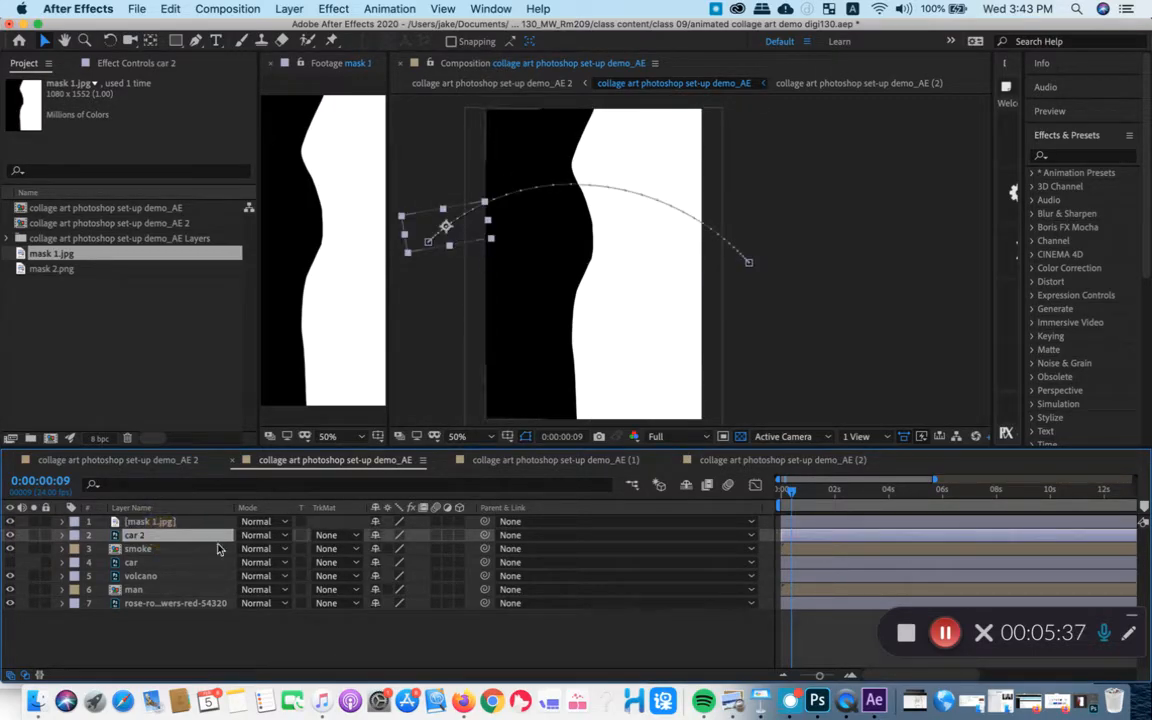
pyautogui.click(336, 536)
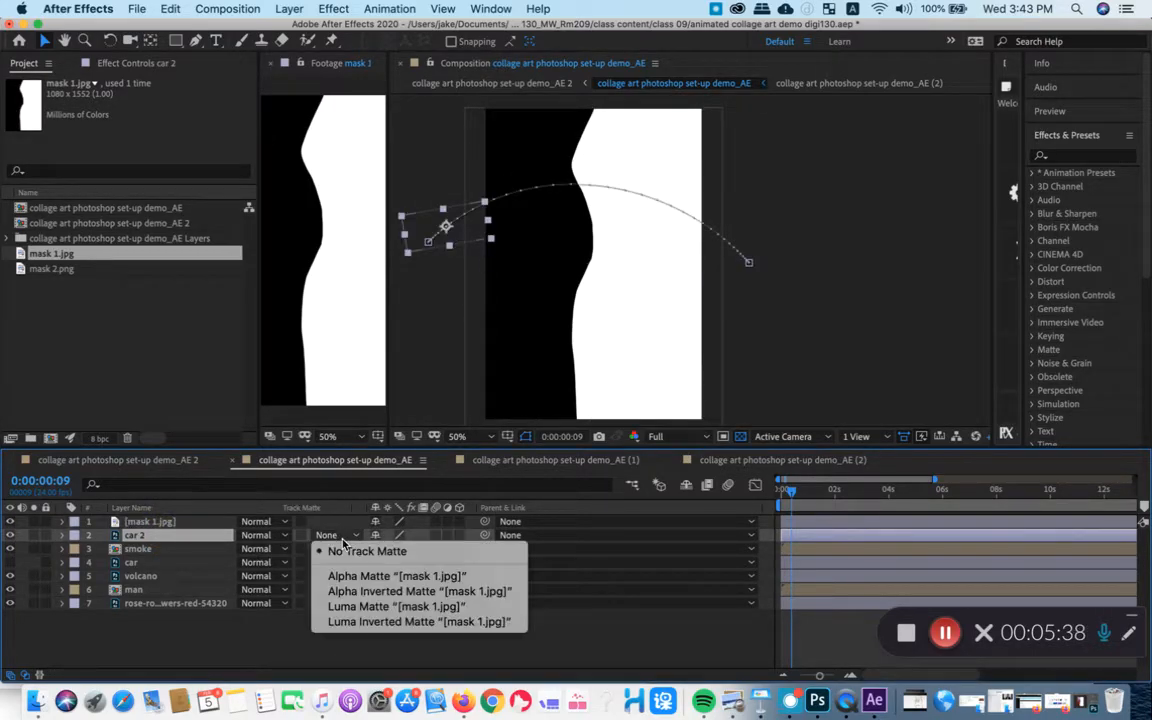
pyautogui.click(408, 607)
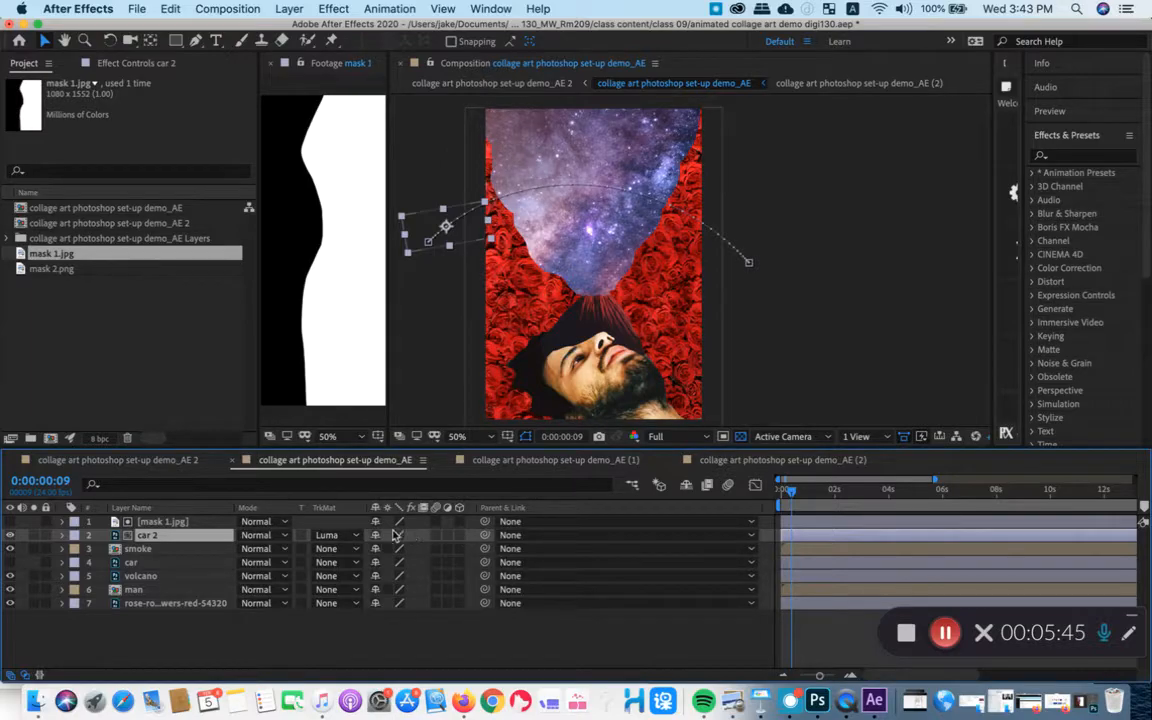
# - Scrub the car's motion between 0:00:00:18 and 0:00:01:00 beside mask 1.jpg in a widened Footage viewer, ending at 0:00:00:23
pyautogui.moveTo(795, 494)
pyautogui.mouseDown()
pyautogui.moveTo(817, 497)
pyautogui.moveTo(784, 491)
pyautogui.moveTo(818, 492)
pyautogui.moveTo(789, 491)
pyautogui.moveTo(804, 489)
pyautogui.mouseUp()
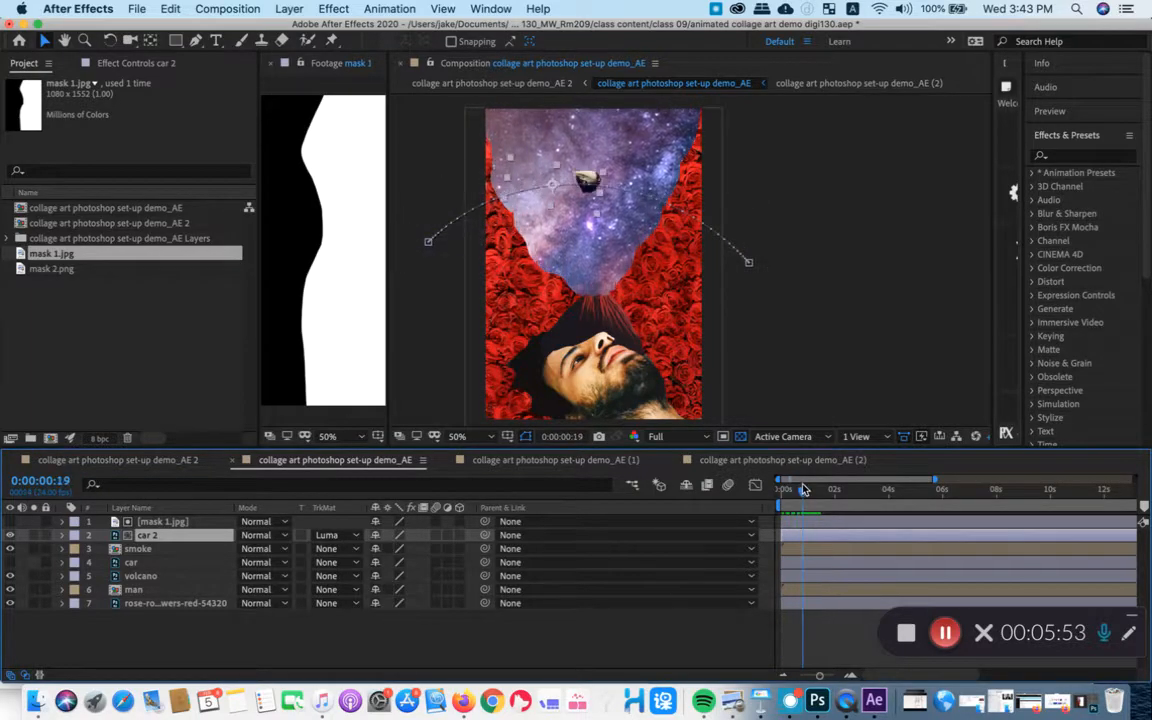
pyautogui.moveTo(388, 196); pyautogui.dragTo(548, 159)
pyautogui.moveTo(803, 491)
pyautogui.mouseDown()
pyautogui.moveTo(782, 495)
pyautogui.moveTo(808, 500)
pyautogui.mouseUp()
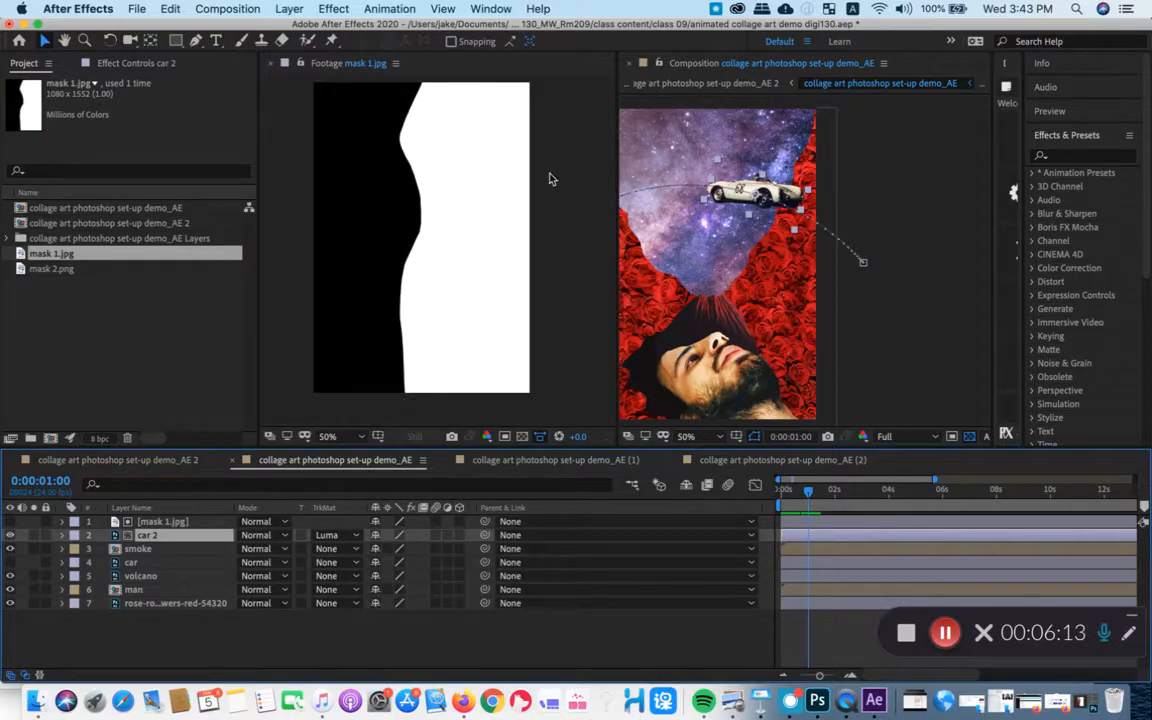
pyautogui.moveTo(808, 490)
pyautogui.mouseDown()
pyautogui.moveTo(792, 492)
pyautogui.moveTo(812, 502)
pyautogui.moveTo(801, 495)
pyautogui.mouseUp()
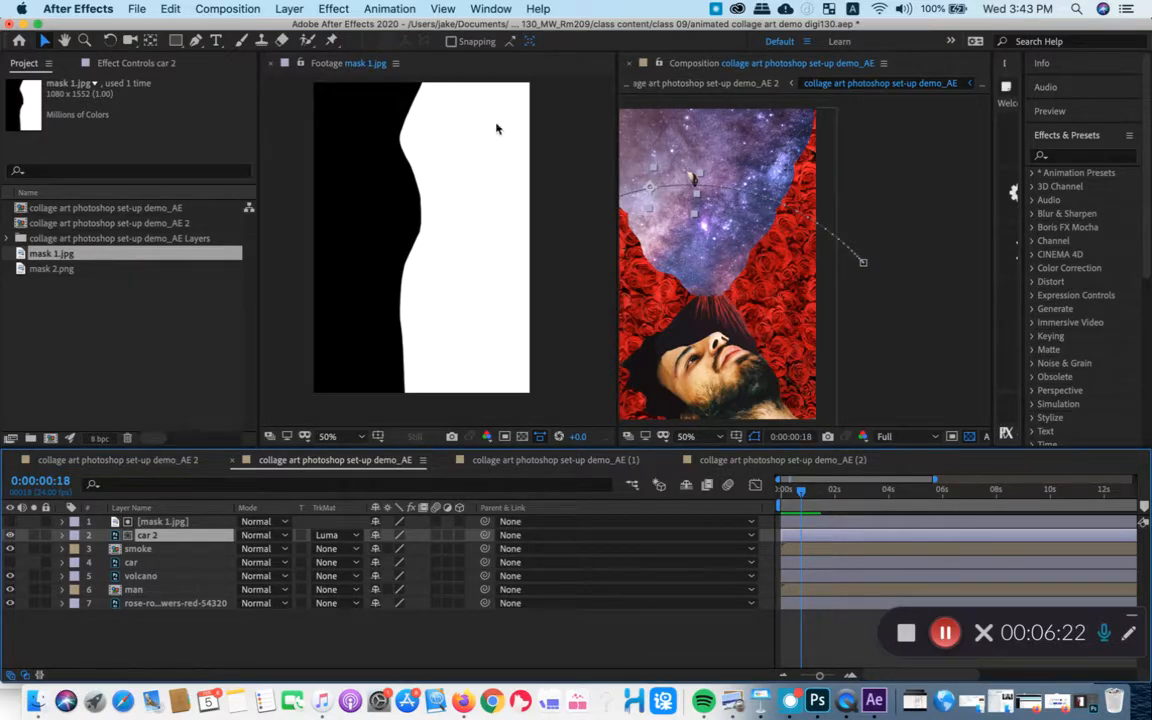
pyautogui.moveTo(801, 492); pyautogui.dragTo(807, 495)
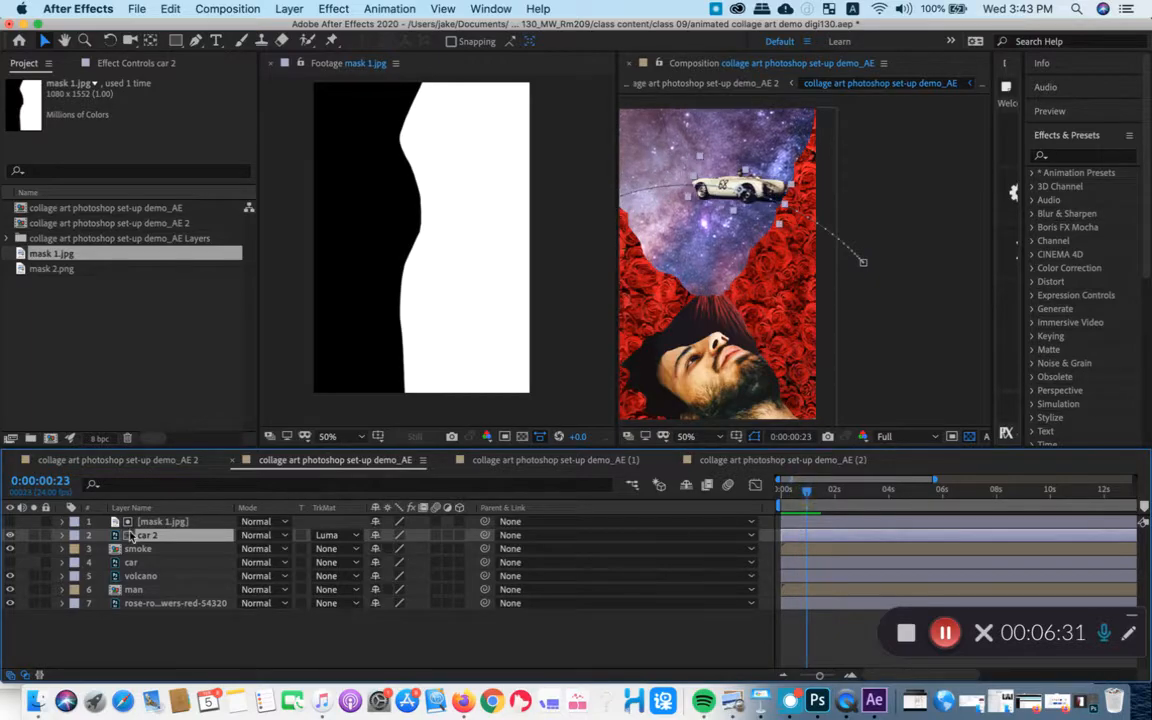
# - Switch car 2's track matte to Luma Inverted Matte "mask 1.jpg" and play back the animation
pyautogui.click(345, 537)
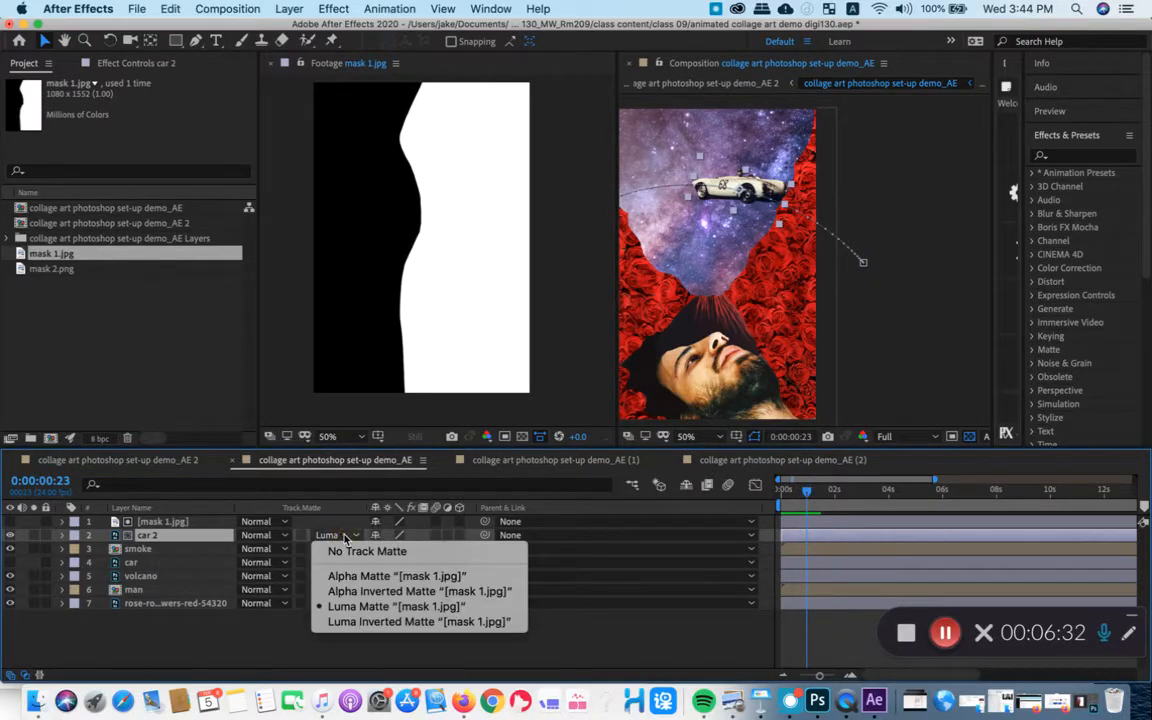
pyautogui.click(401, 622)
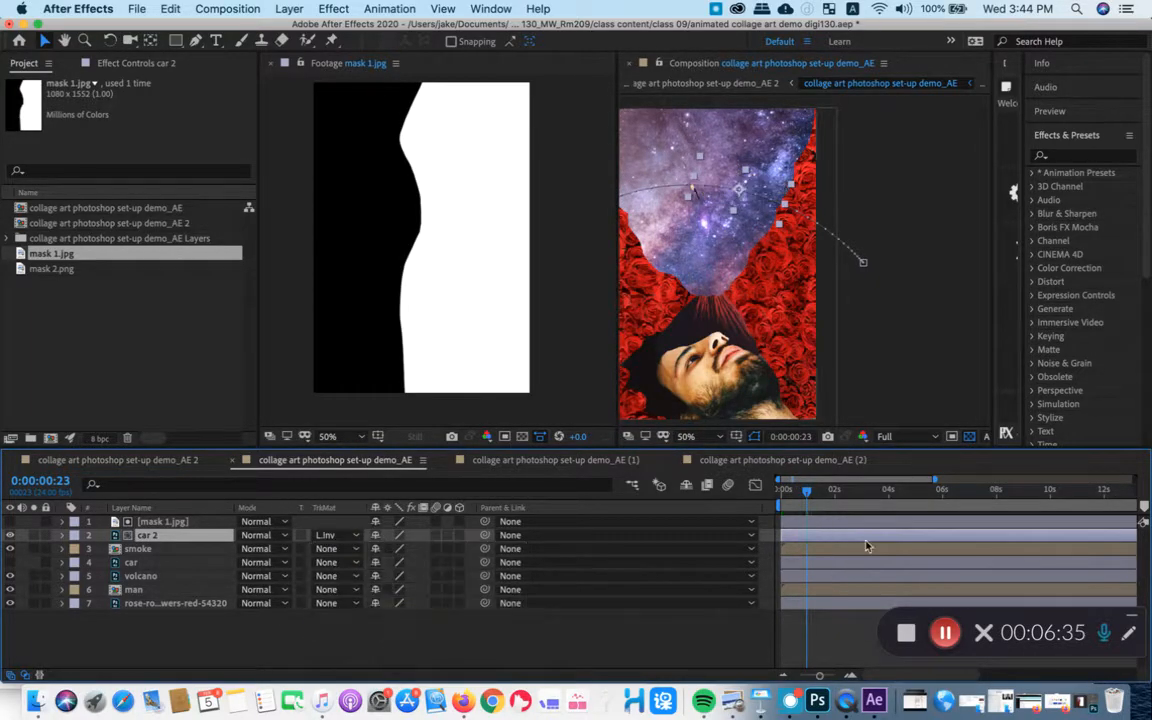
pyautogui.moveTo(806, 492); pyautogui.dragTo(803, 495)
pyautogui.press('space')
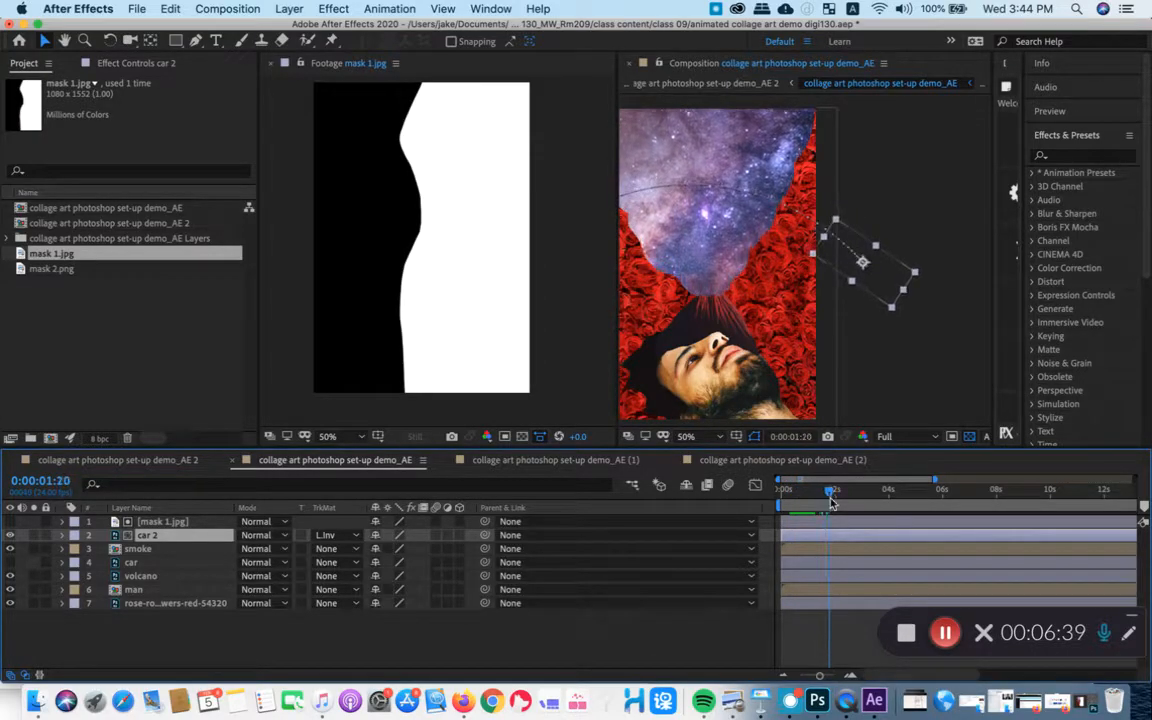
pyautogui.press('space')
# - Check the inverted luma matte by scrubbing back to 0:00:00:00, resizing the Footage viewer to compare the mask with the composition
pyautogui.moveTo(802, 491); pyautogui.dragTo(789, 491)
pyautogui.moveTo(619, 300); pyautogui.dragTo(530, 318)
pyautogui.click(786, 494)
pyautogui.moveTo(786, 494)
pyautogui.mouseDown()
pyautogui.moveTo(825, 489)
pyautogui.moveTo(782, 489)
pyautogui.mouseUp()
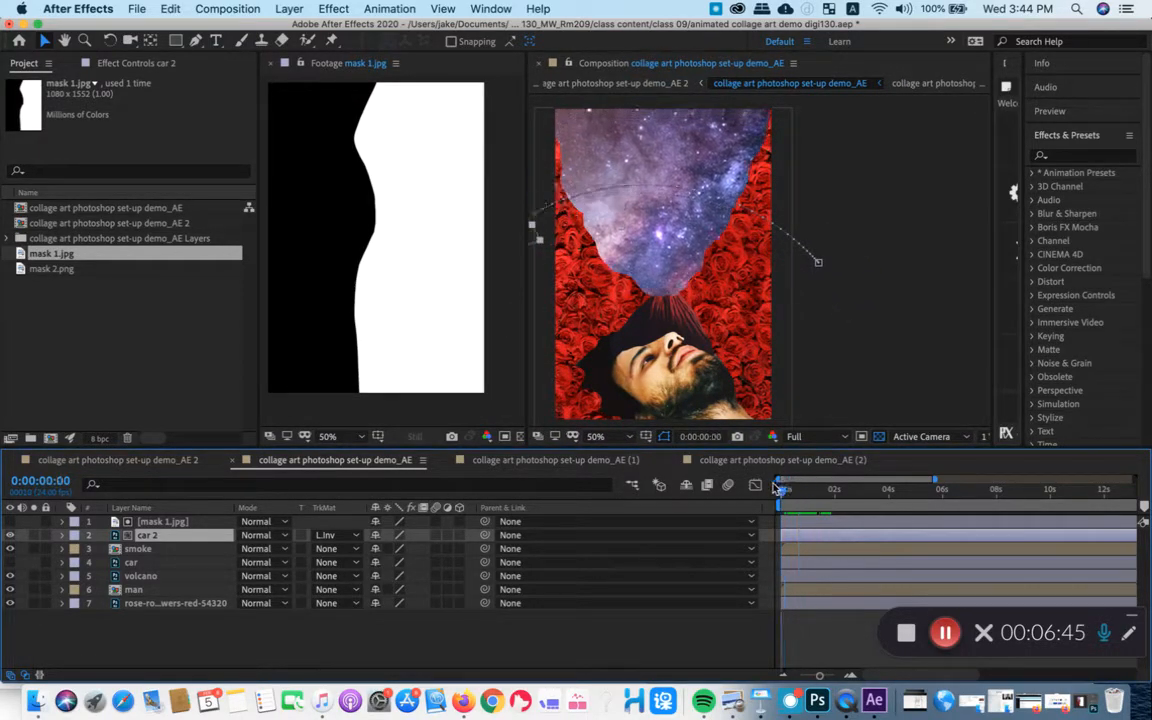
pyautogui.moveTo(523, 197); pyautogui.dragTo(618, 212)
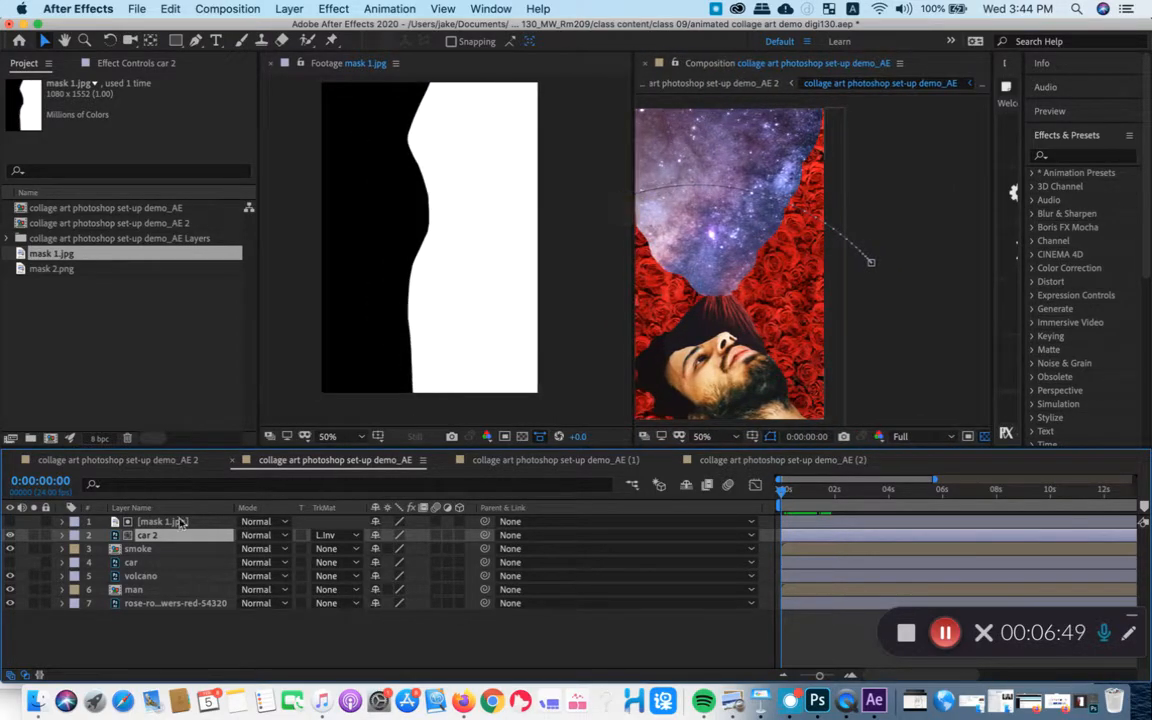
# - Review the track matte options for car 2 and choose Alpha Matte "mask 1.jpg"
pyautogui.click(340, 536)
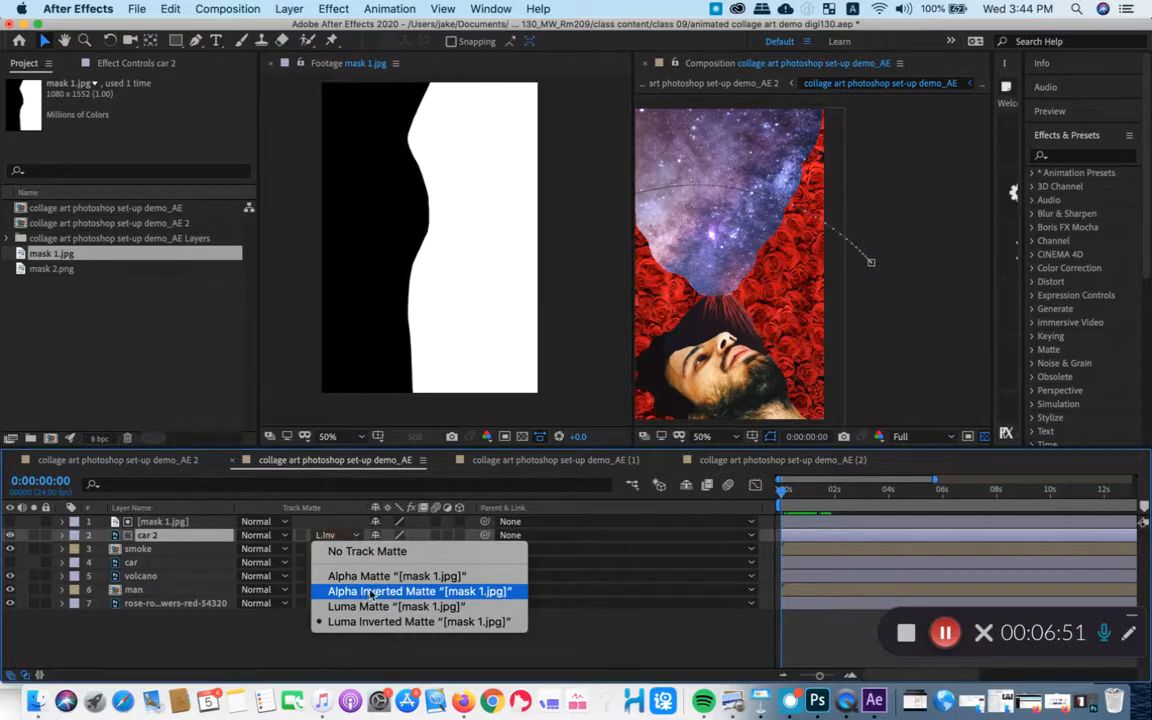
pyautogui.click(183, 542)
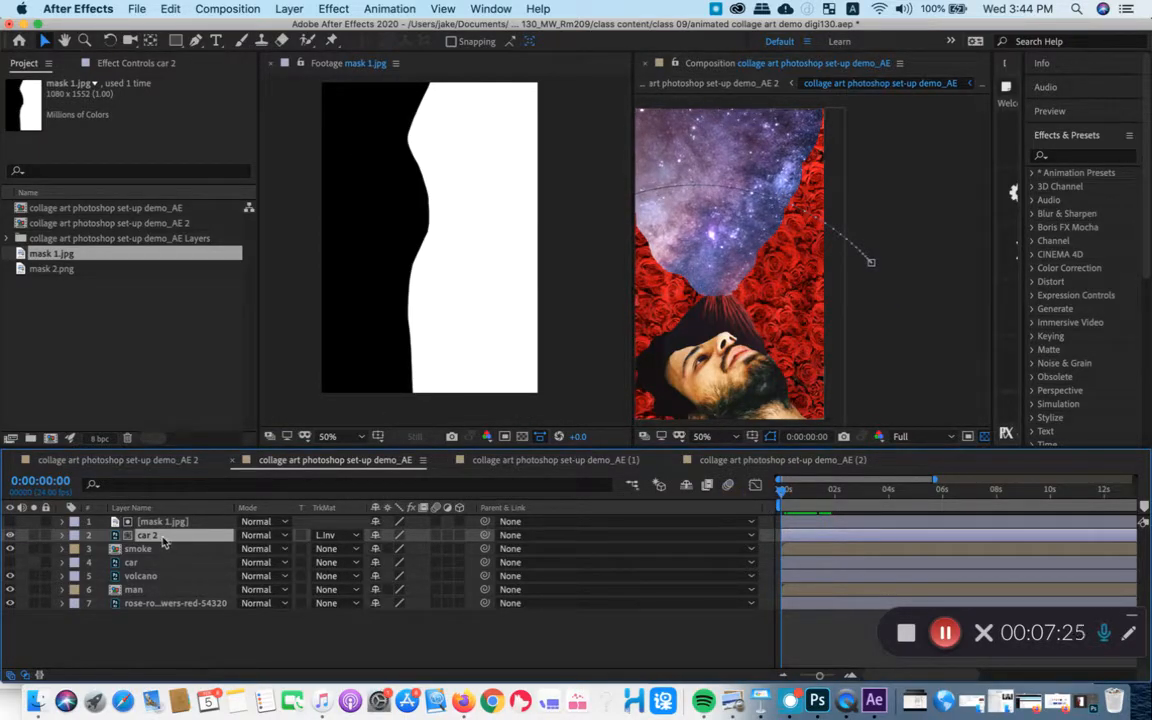
pyautogui.click(328, 535)
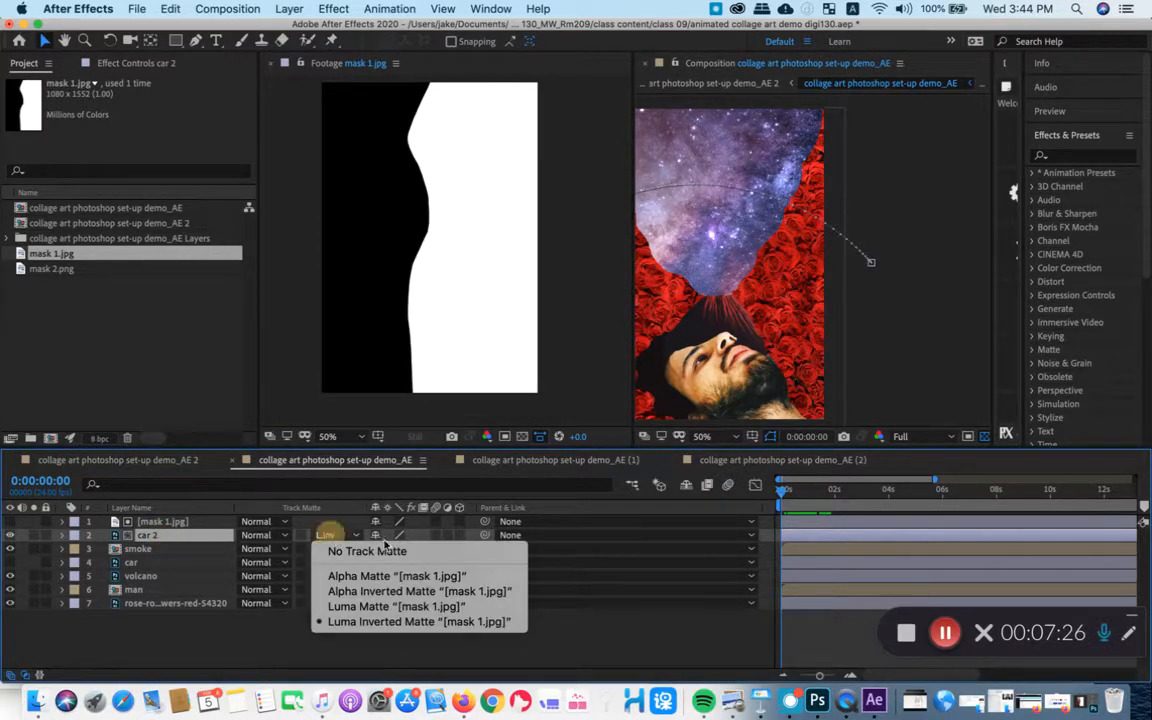
pyautogui.click(408, 578)
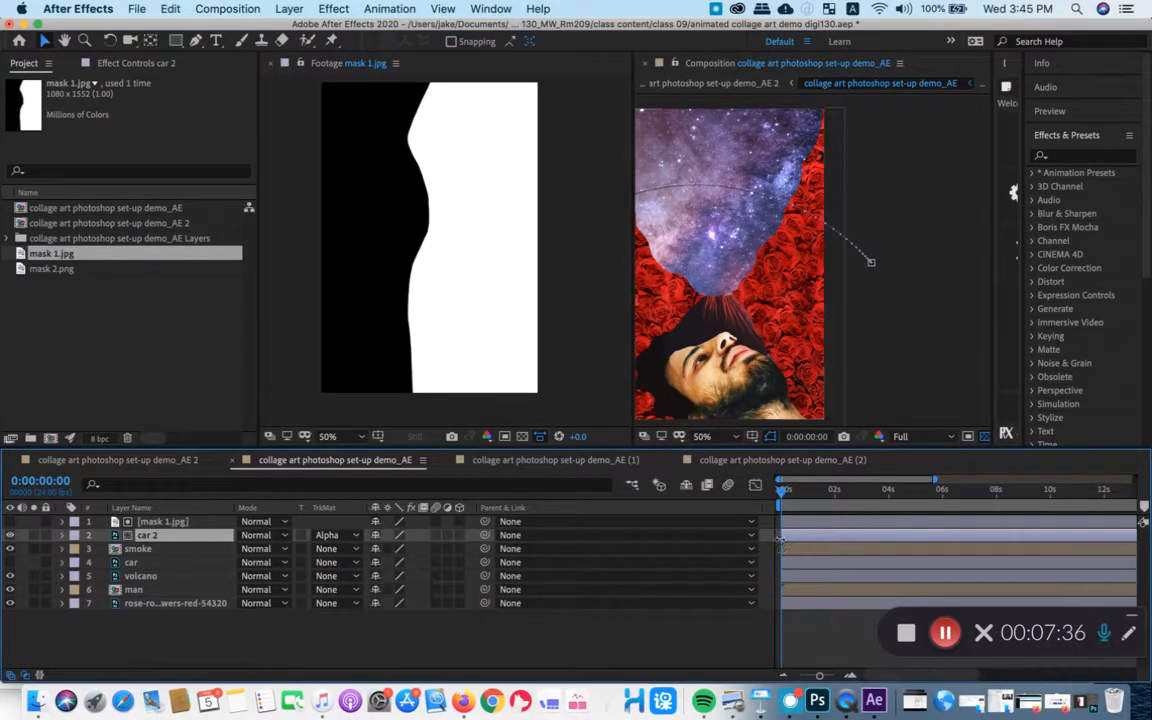
# - Scrub through the car's path to check the alpha matte with the composition viewer widened, ending at 0:00:01:06
pyautogui.moveTo(787, 500); pyautogui.dragTo(813, 495)
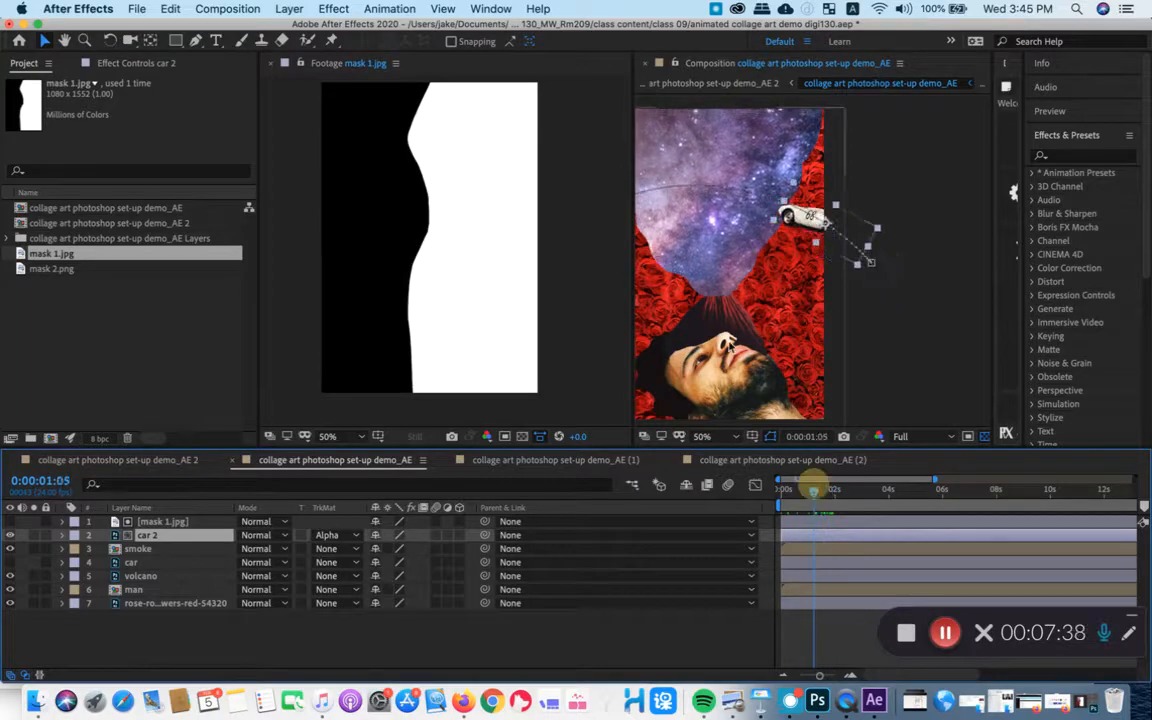
pyautogui.moveTo(633, 265); pyautogui.dragTo(506, 270)
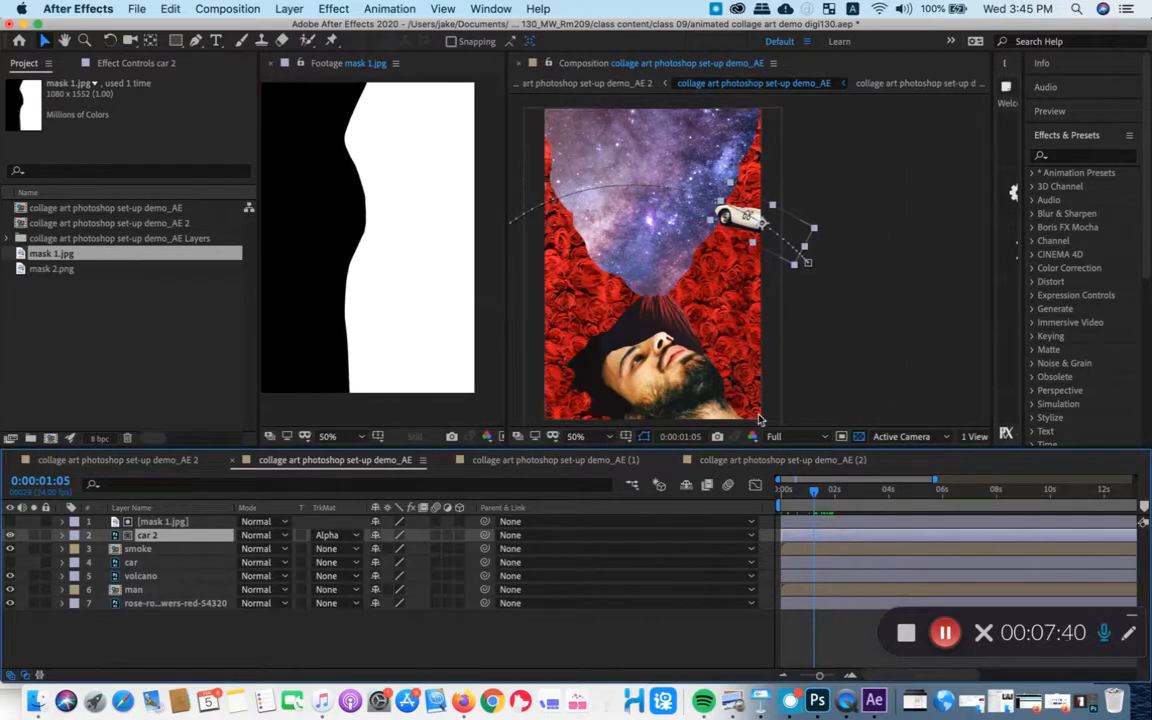
pyautogui.click(787, 490)
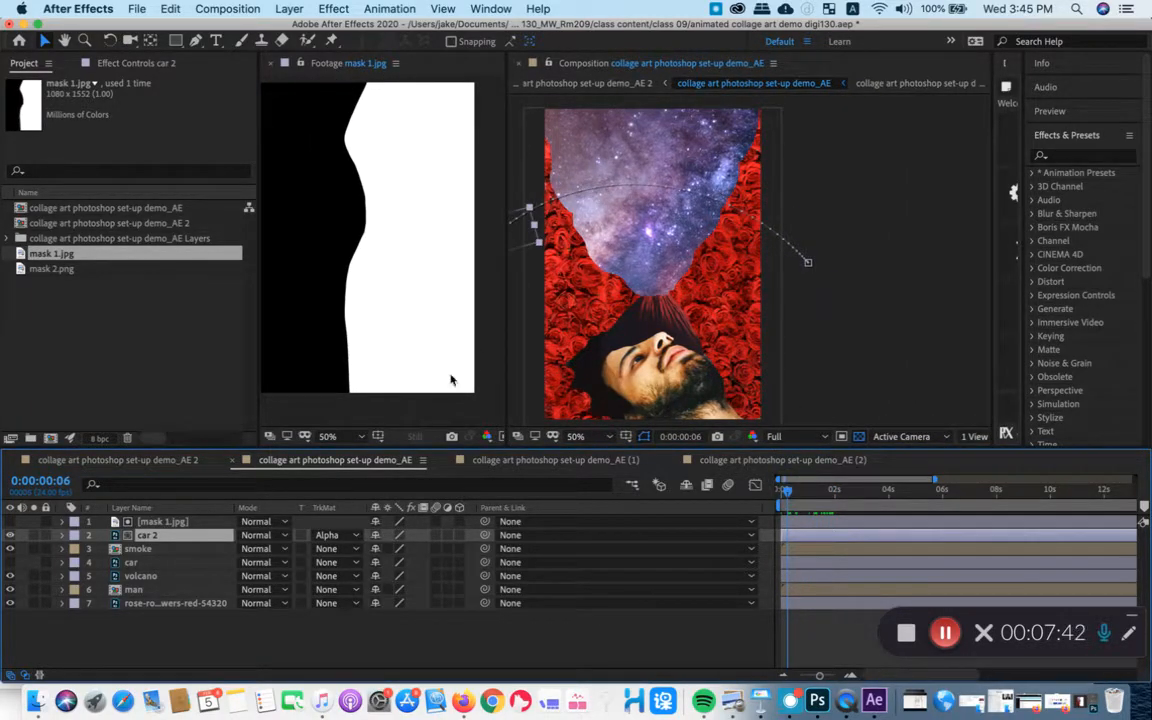
pyautogui.moveTo(787, 497)
pyautogui.mouseDown()
pyautogui.moveTo(825, 492)
pyautogui.moveTo(787, 492)
pyautogui.moveTo(803, 492)
pyautogui.mouseUp()
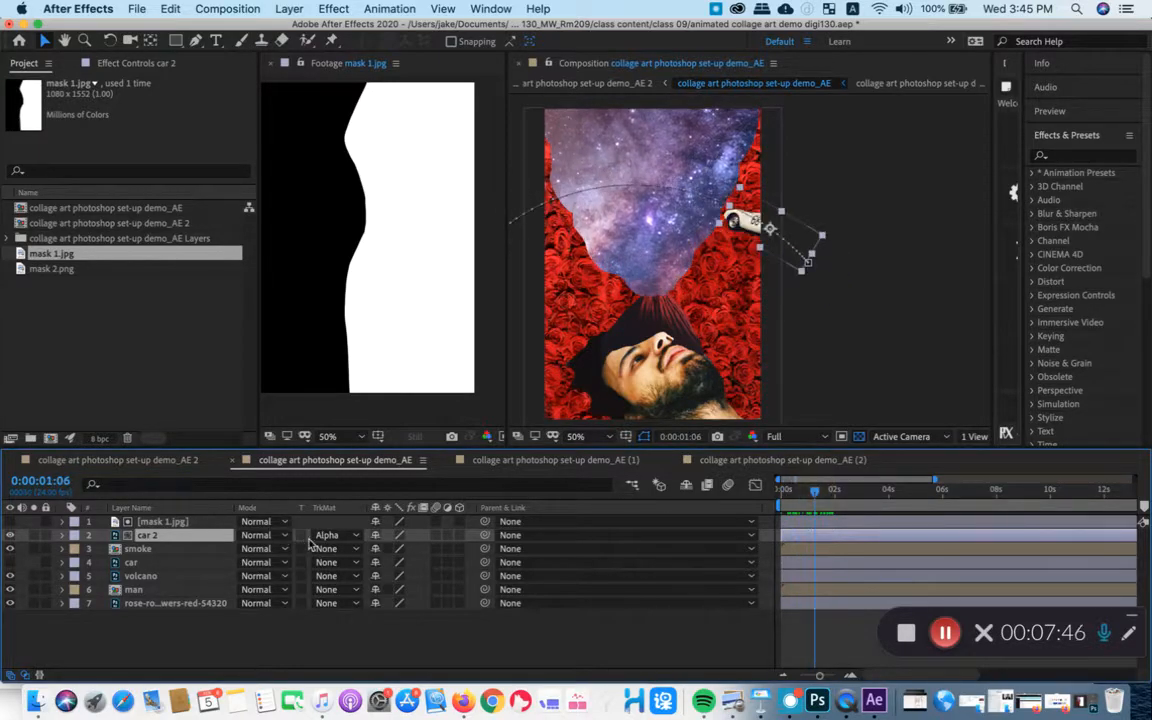
# - Change car 2's track matte to Alpha Inverted Matte "mask 1.jpg" and scrub back to 0:00:00:14
pyautogui.click(338, 535)
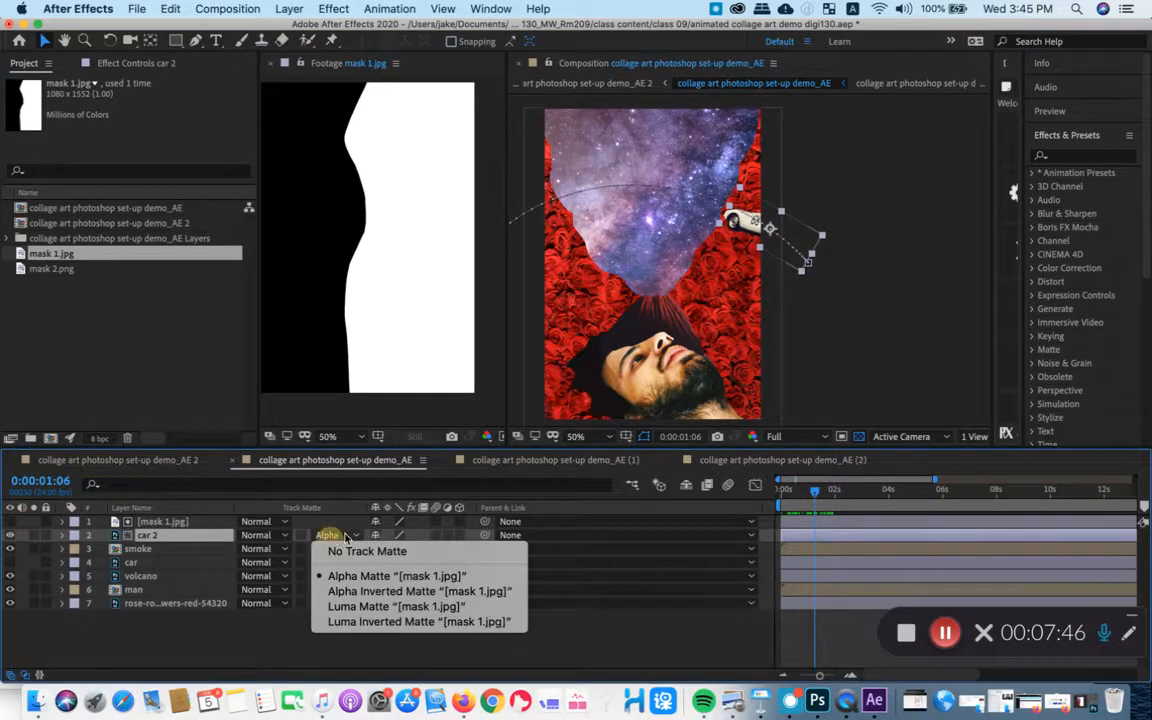
pyautogui.click(398, 592)
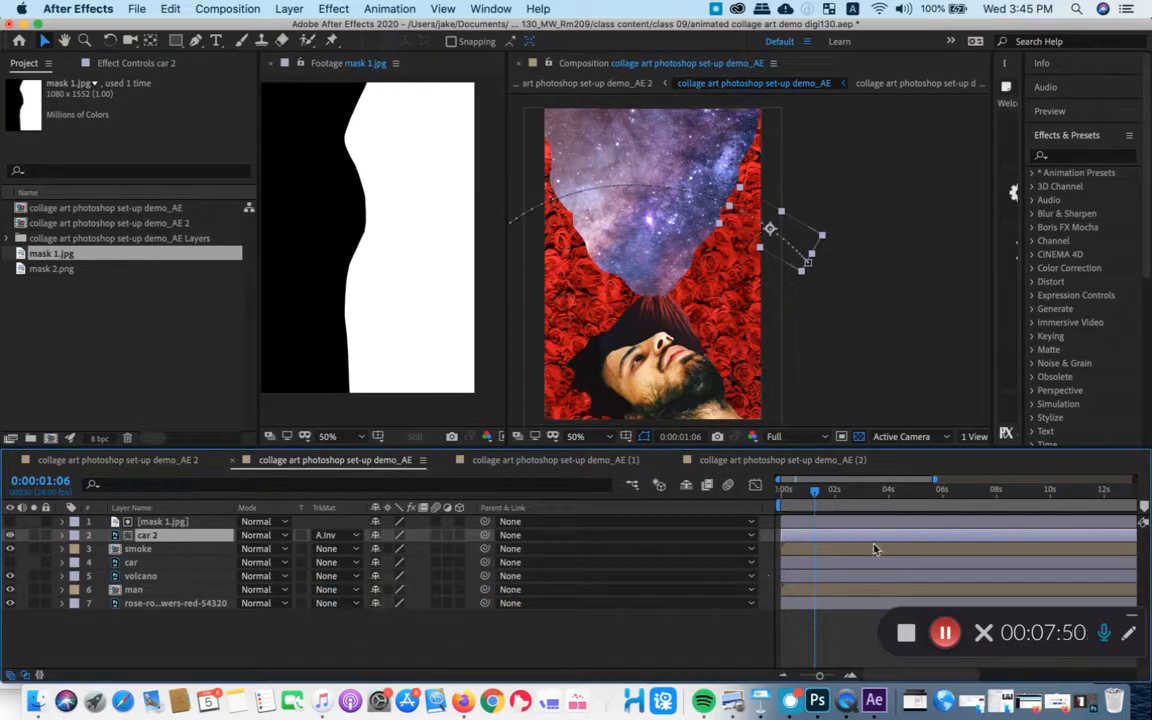
pyautogui.moveTo(816, 497)
pyautogui.mouseDown()
pyautogui.moveTo(785, 492)
pyautogui.moveTo(818, 492)
pyautogui.moveTo(796, 490)
pyautogui.mouseUp()
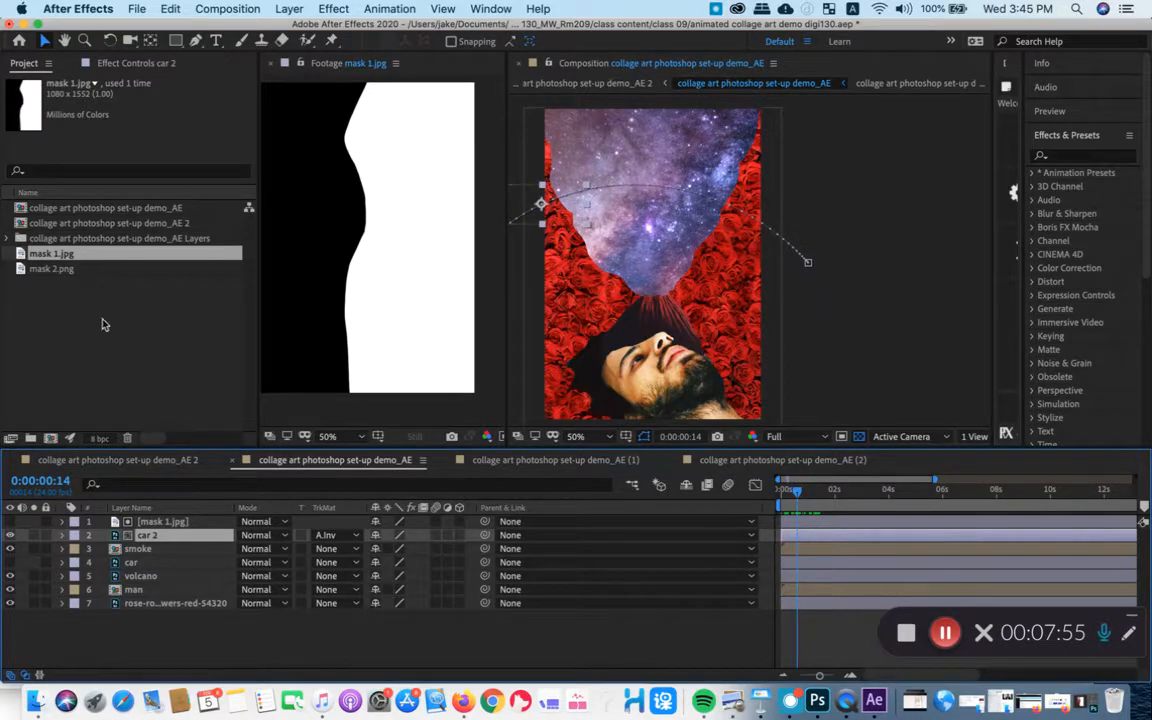
# - Delete the mask 1.jpg layer from the composition and select the car 2 layer
pyautogui.click(145, 524)
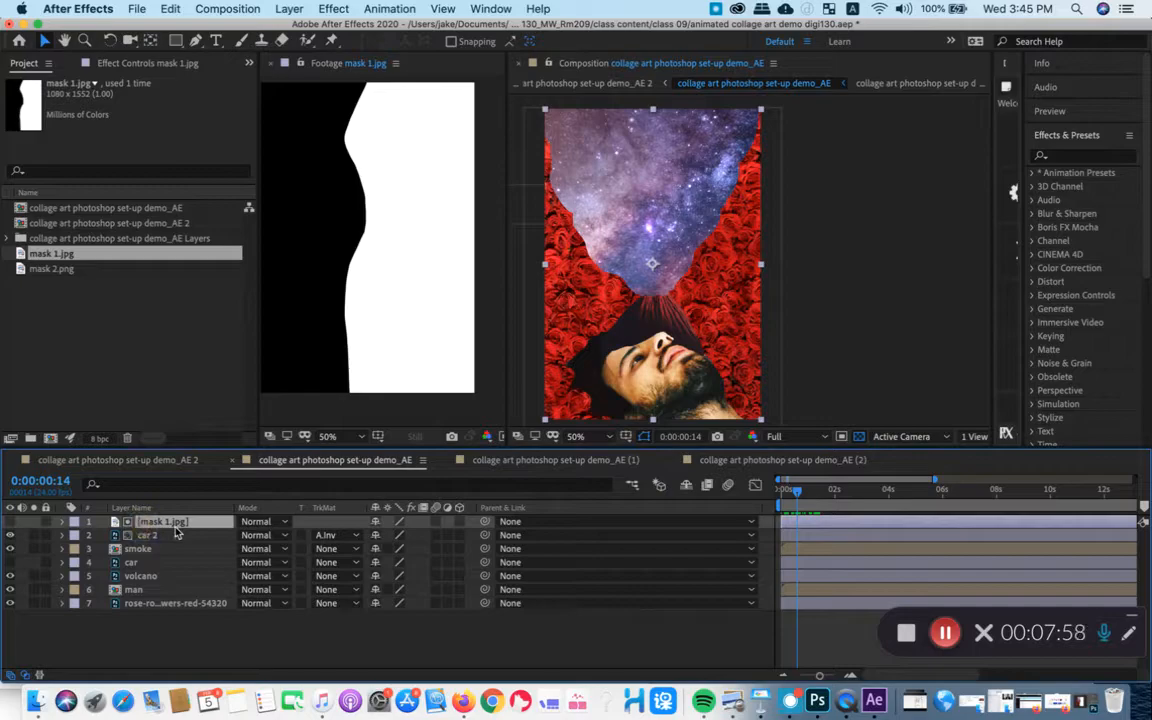
pyautogui.press('Delete')
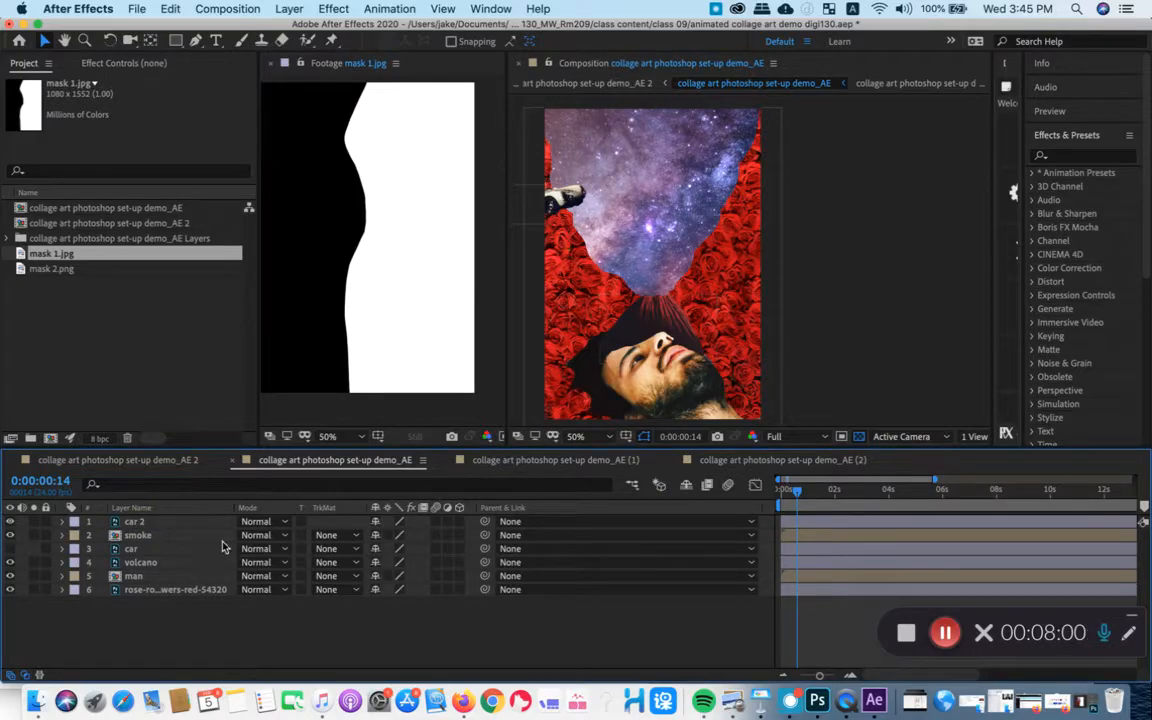
pyautogui.click(210, 524)
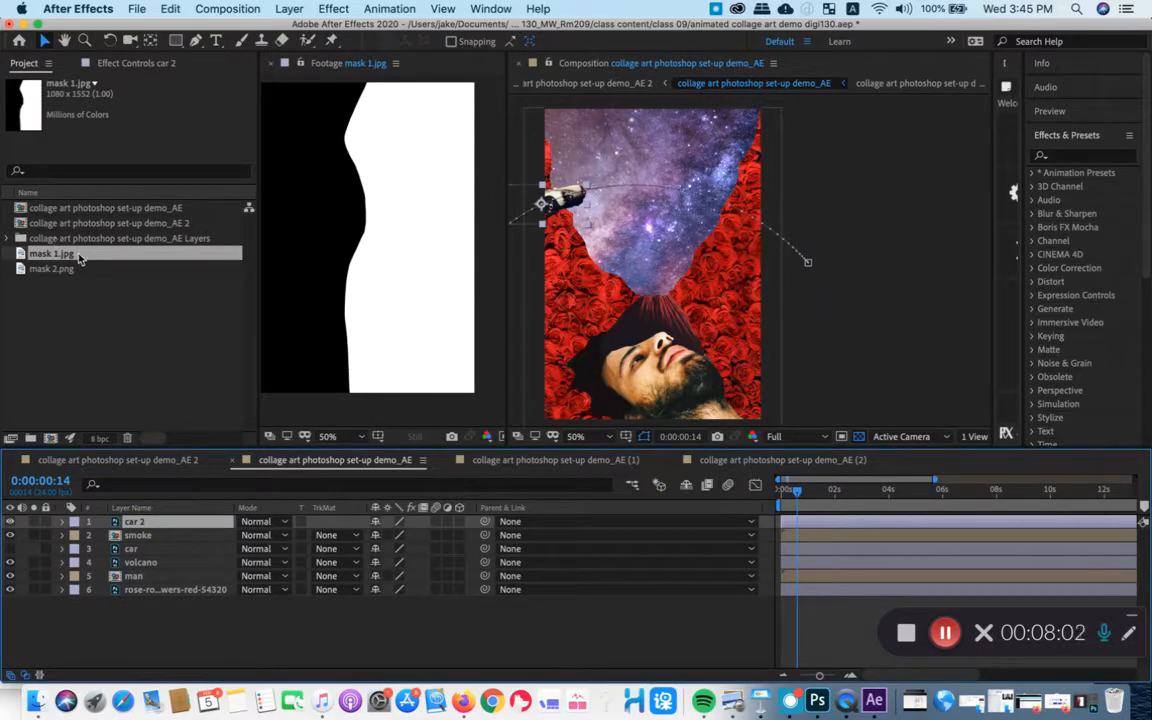
# - Open mask 2.png in a widened Footage viewer and check its transparency by toggling the transparency grid
pyautogui.click(52, 269)
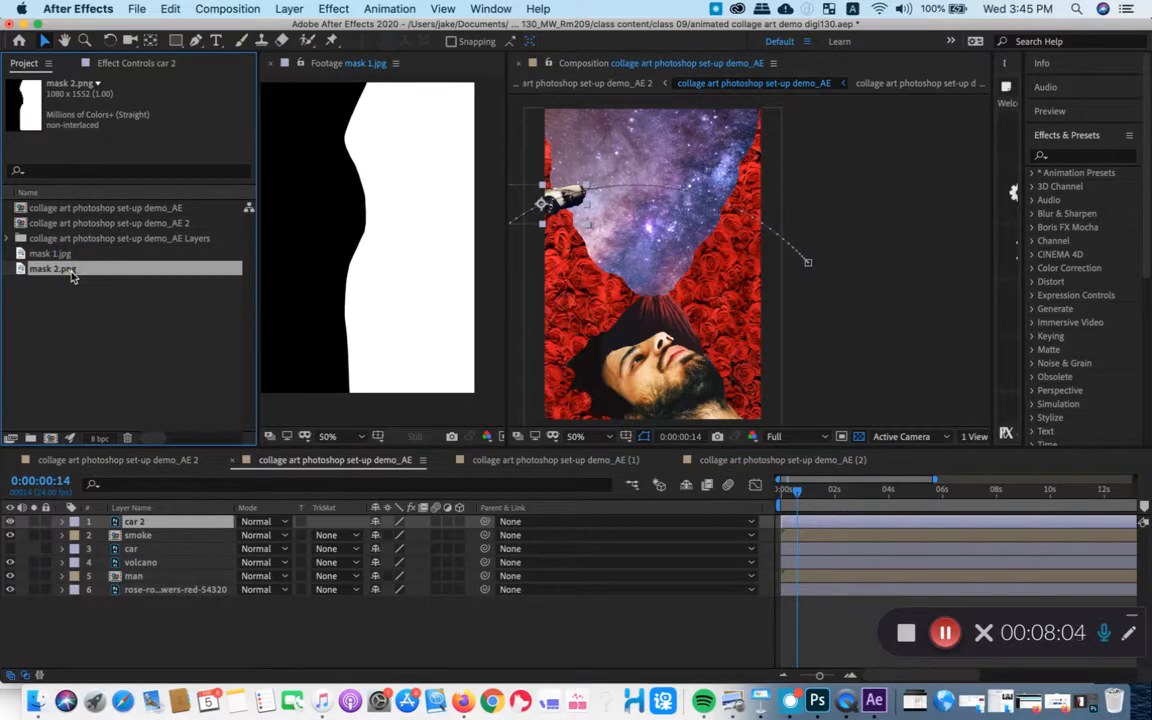
pyautogui.doubleClick(71, 273)
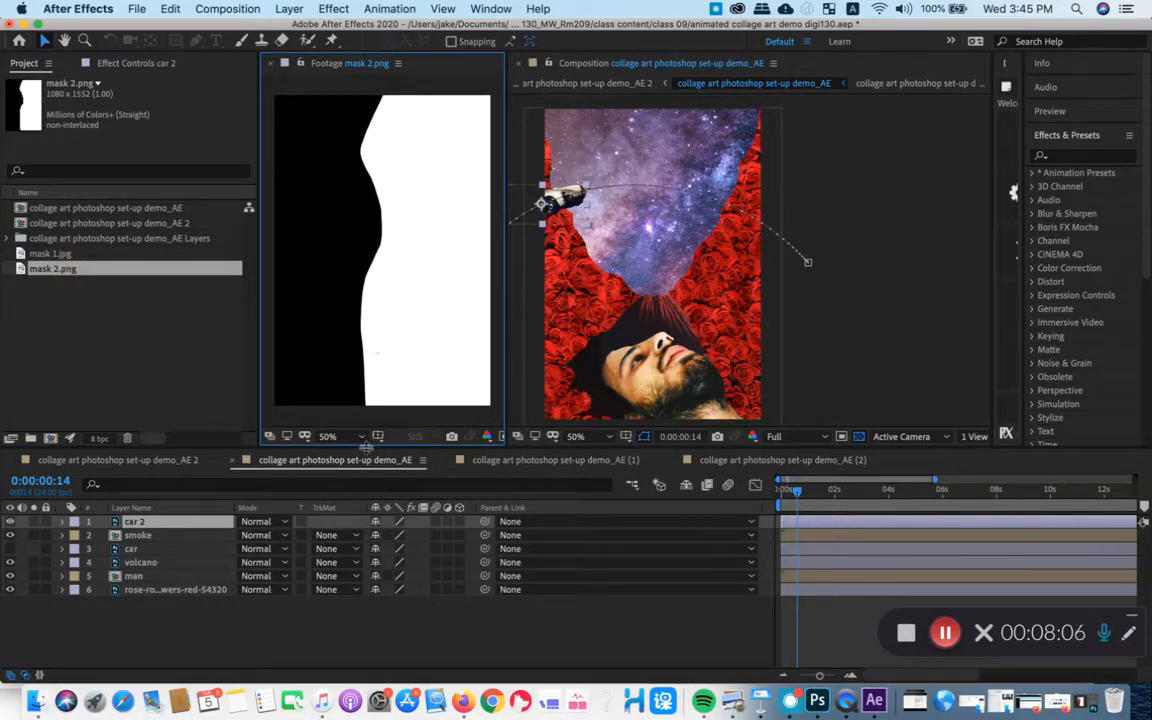
pyautogui.moveTo(506, 411); pyautogui.dragTo(663, 411)
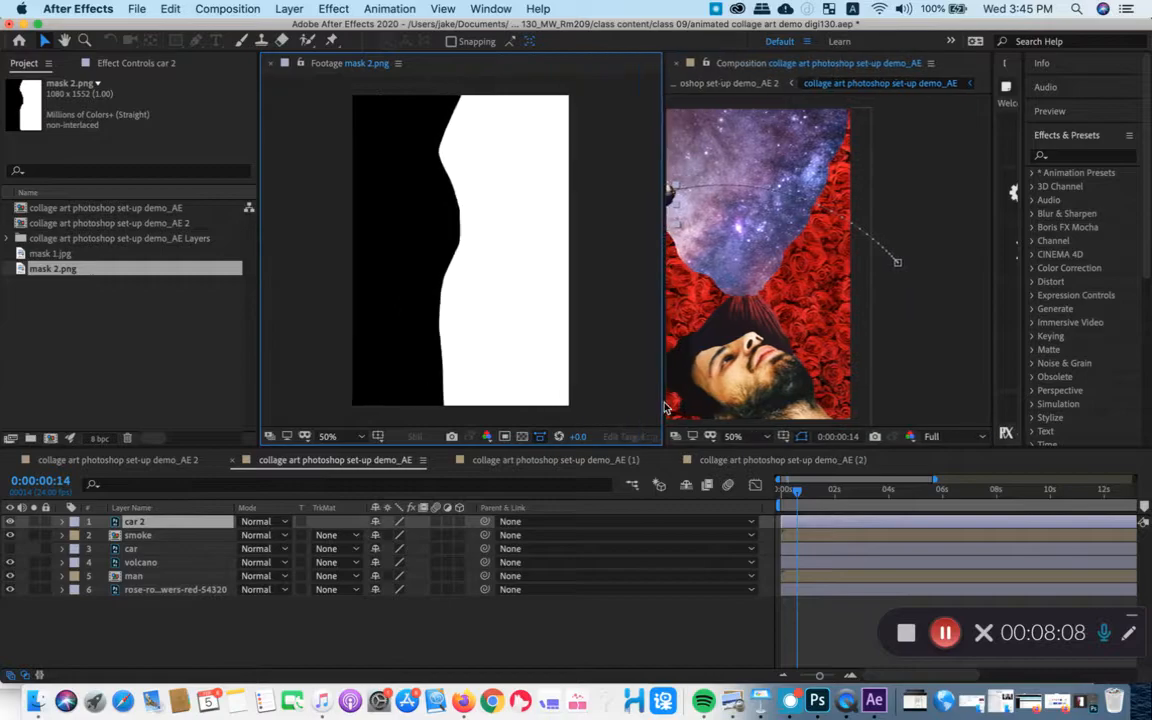
pyautogui.click(528, 439)
pyautogui.click(528, 439)
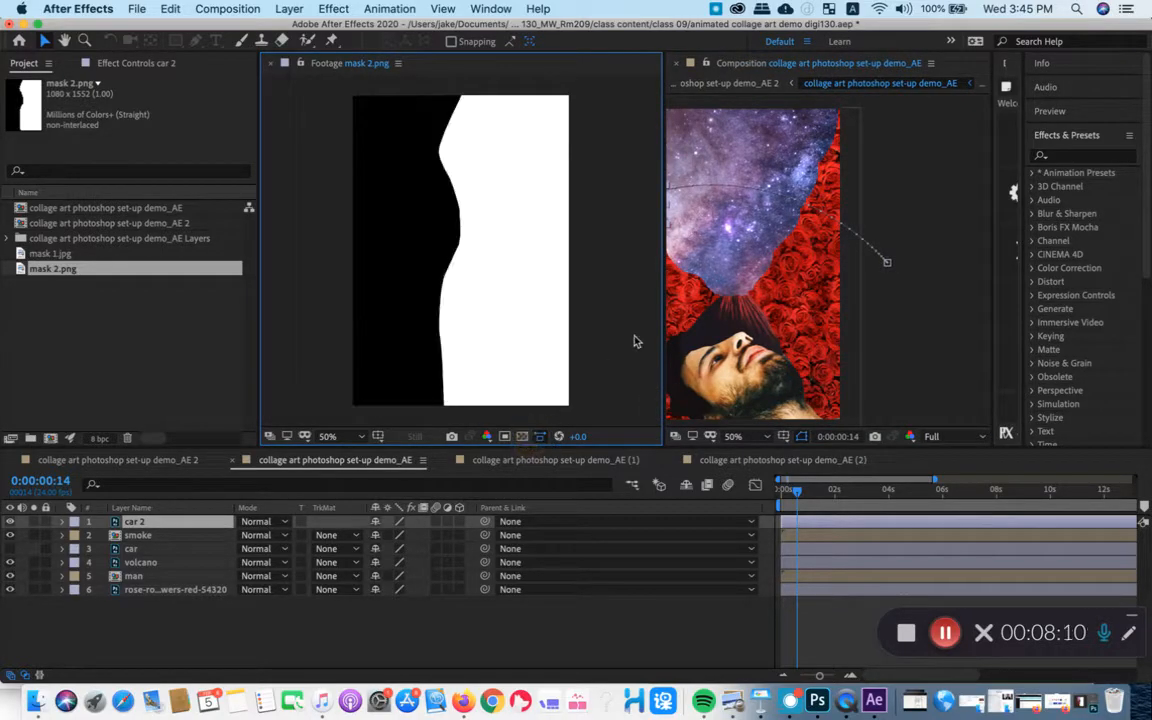
# - Narrow the Footage viewer and add mask 2.png to the composition as the layer directly above car 2
pyautogui.moveTo(663, 327); pyautogui.dragTo(513, 327)
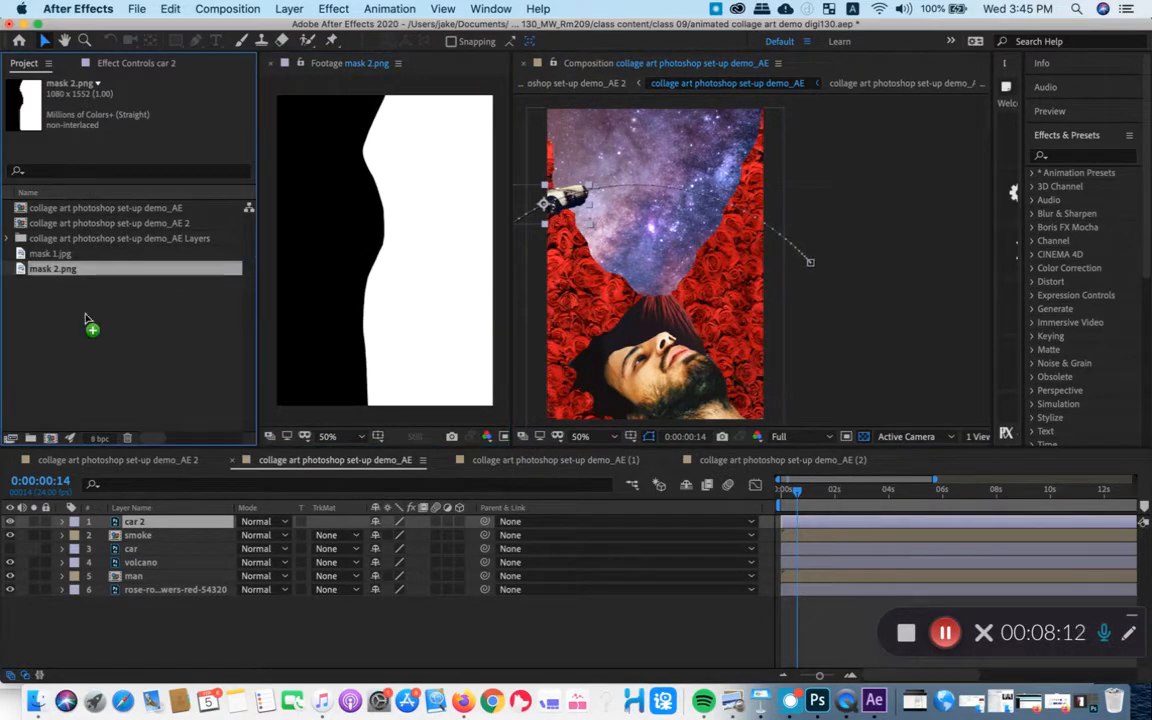
pyautogui.moveTo(109, 515); pyautogui.dragTo(109, 517)
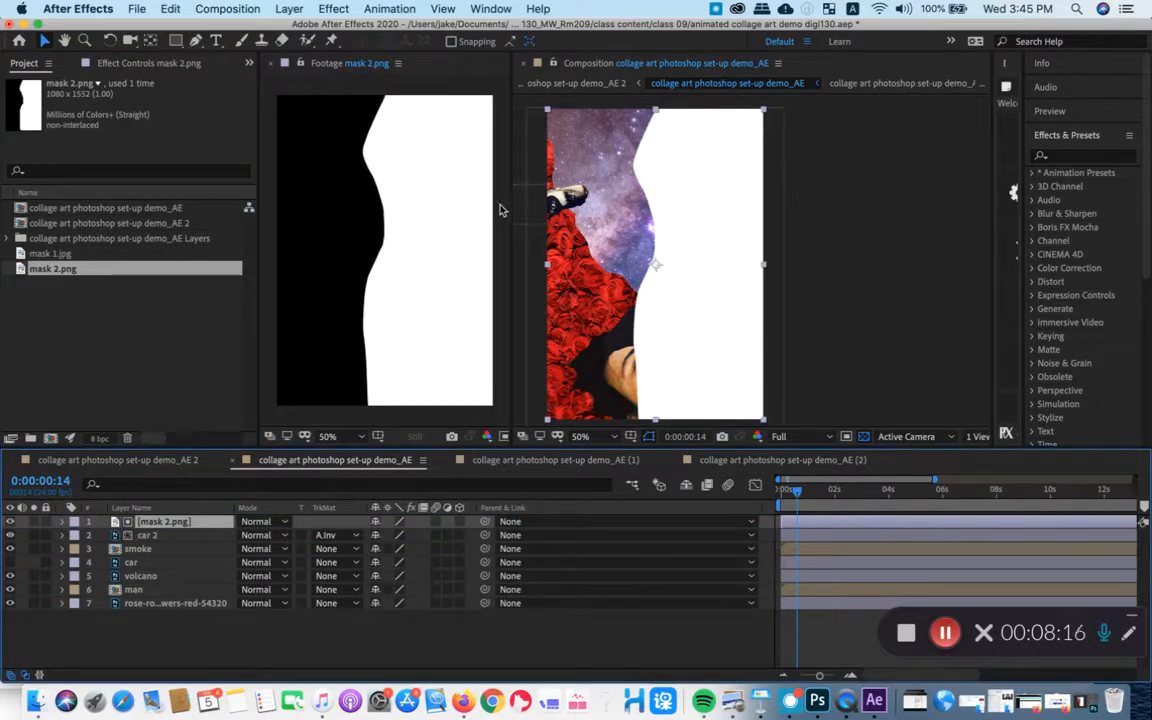
# - Use Alpha Inverted Matte "mask 2.png" as car 2's track matte and hide the mask 2.png layer
pyautogui.moveTo(510, 205); pyautogui.dragTo(381, 216)
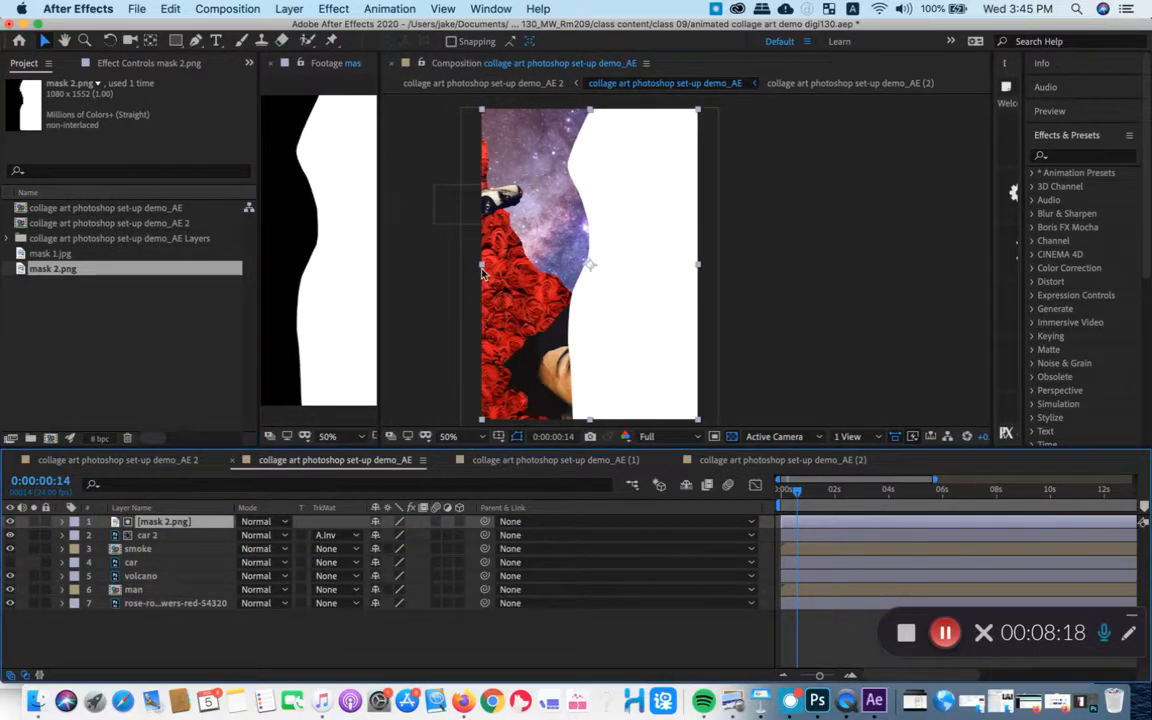
pyautogui.click(193, 535)
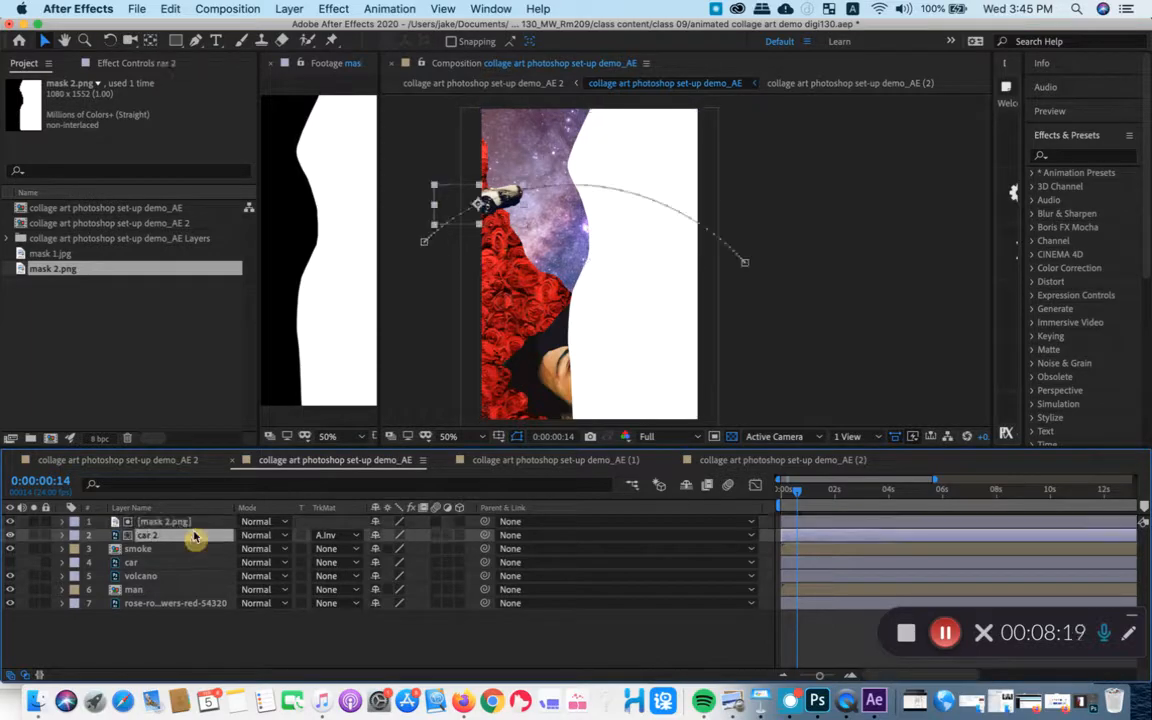
pyautogui.click(338, 536)
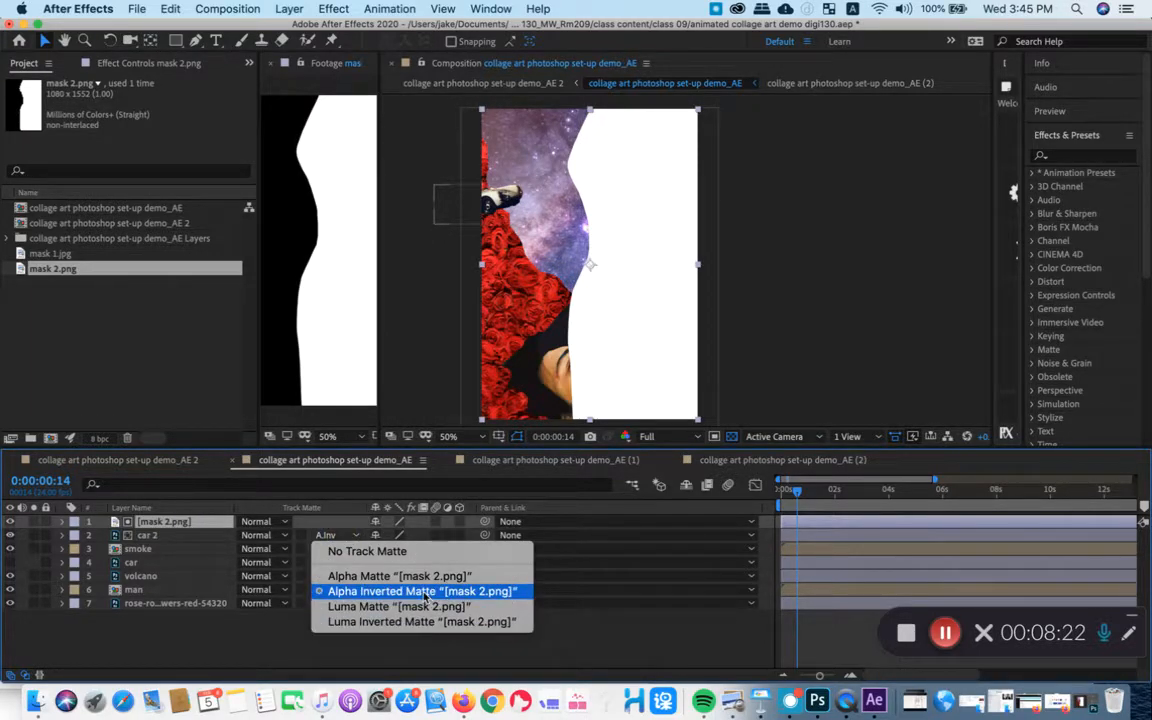
pyautogui.click(155, 522)
pyautogui.click(340, 536)
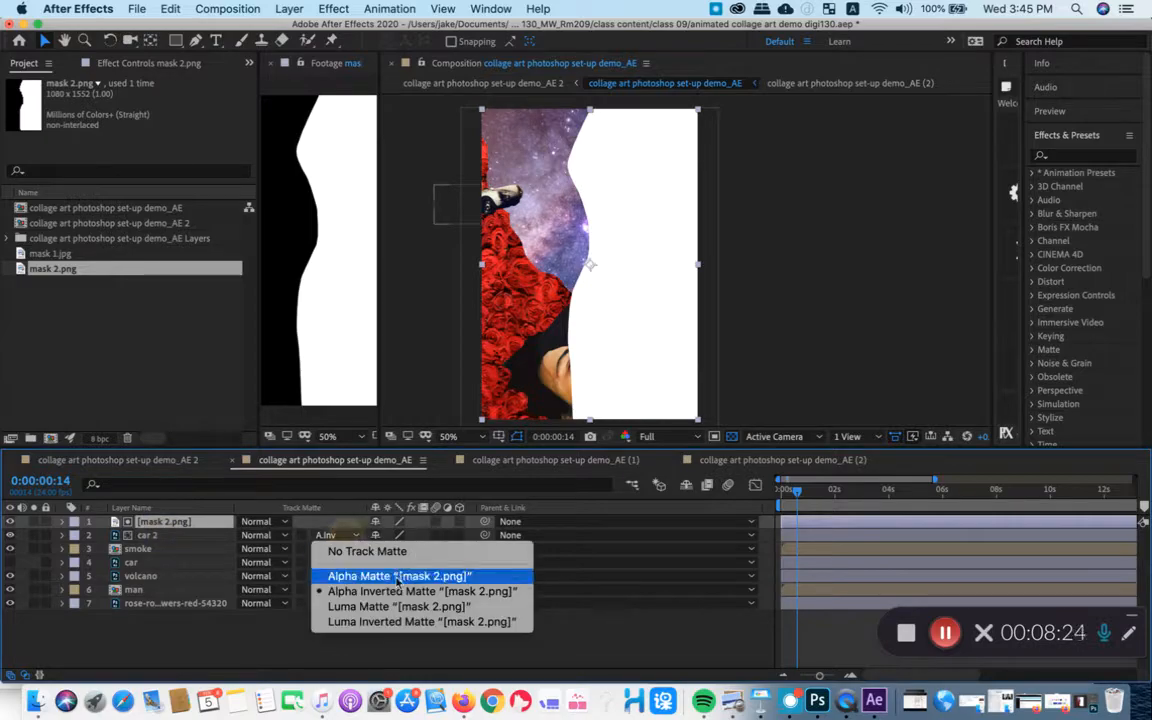
pyautogui.click(404, 593)
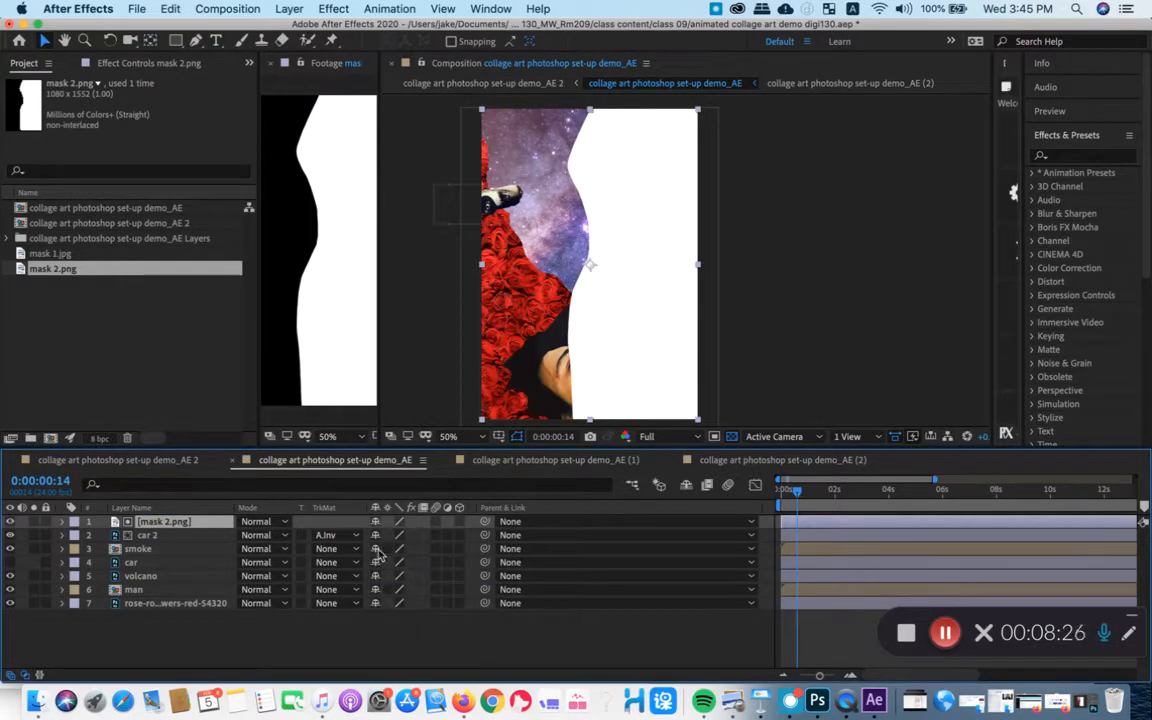
pyautogui.click(338, 536)
pyautogui.click(338, 536)
pyautogui.click(338, 536)
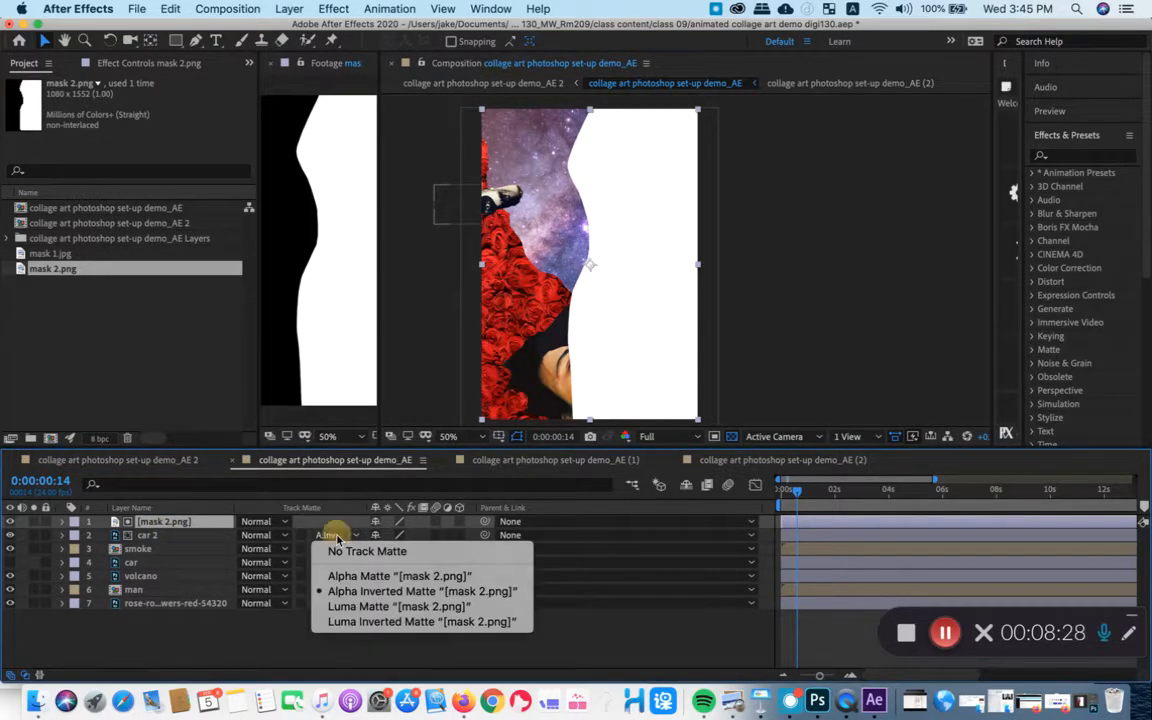
pyautogui.click(190, 543)
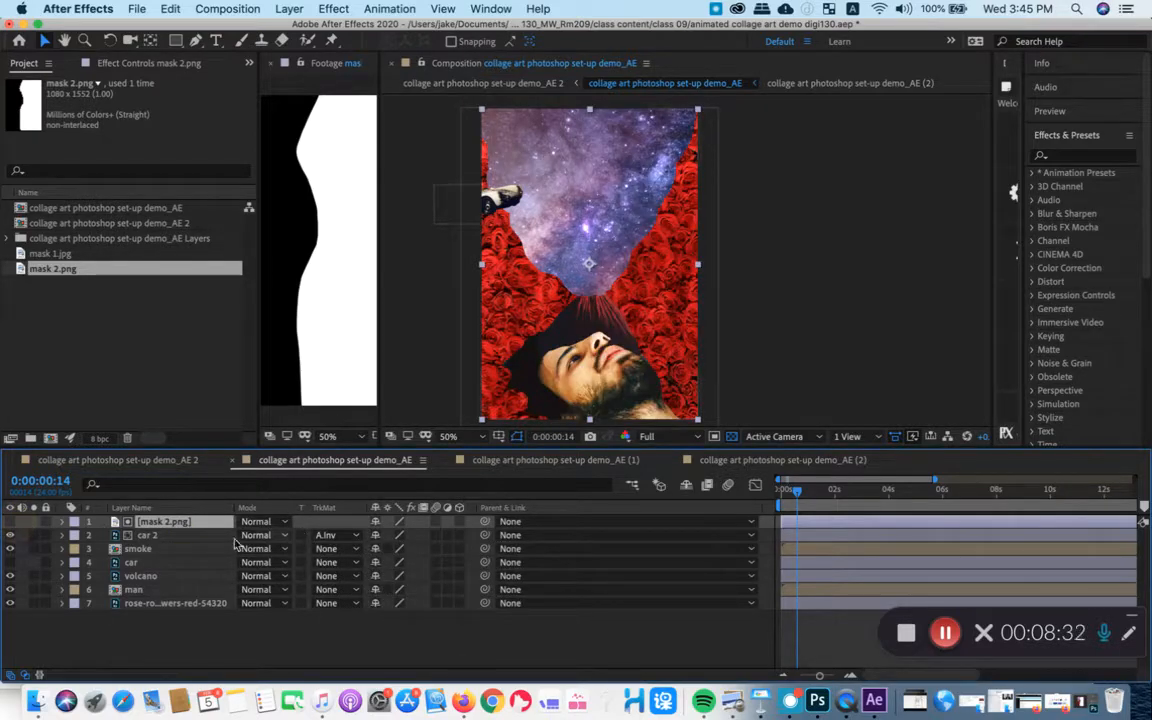
# - Change car 2's track matte to Alpha Matte "mask 2.png" and scrub to 0:00:00:21 to check the masking
pyautogui.click(192, 535)
pyautogui.click(350, 537)
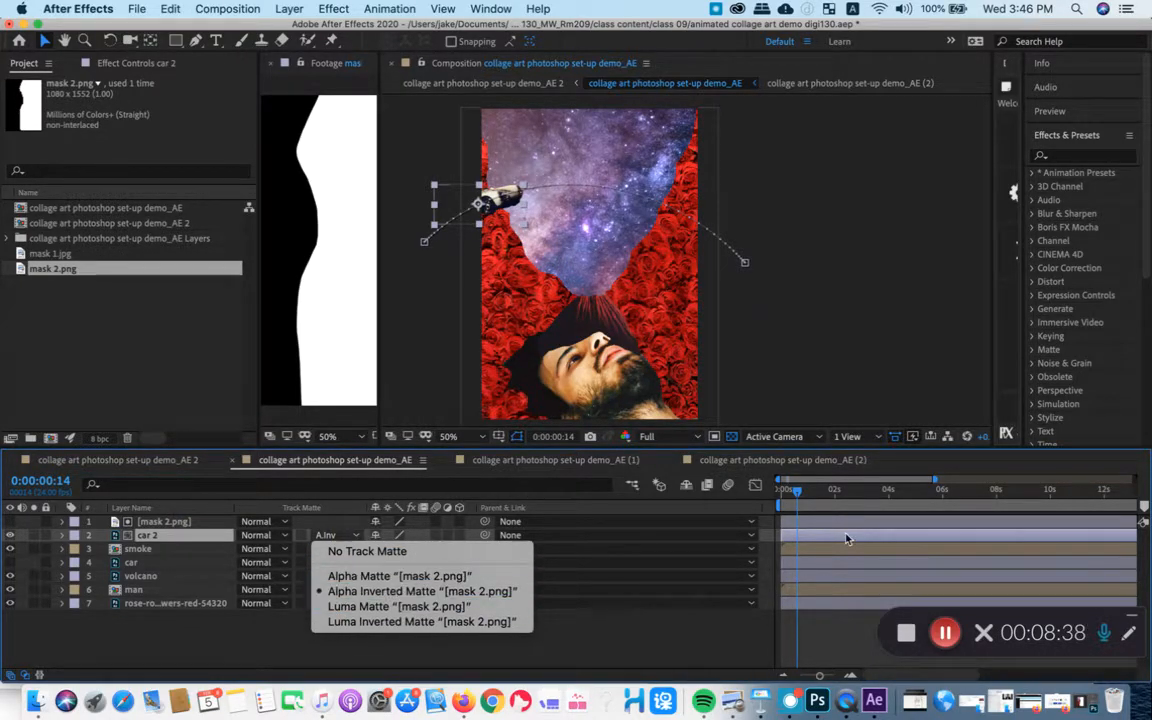
pyautogui.click(400, 576)
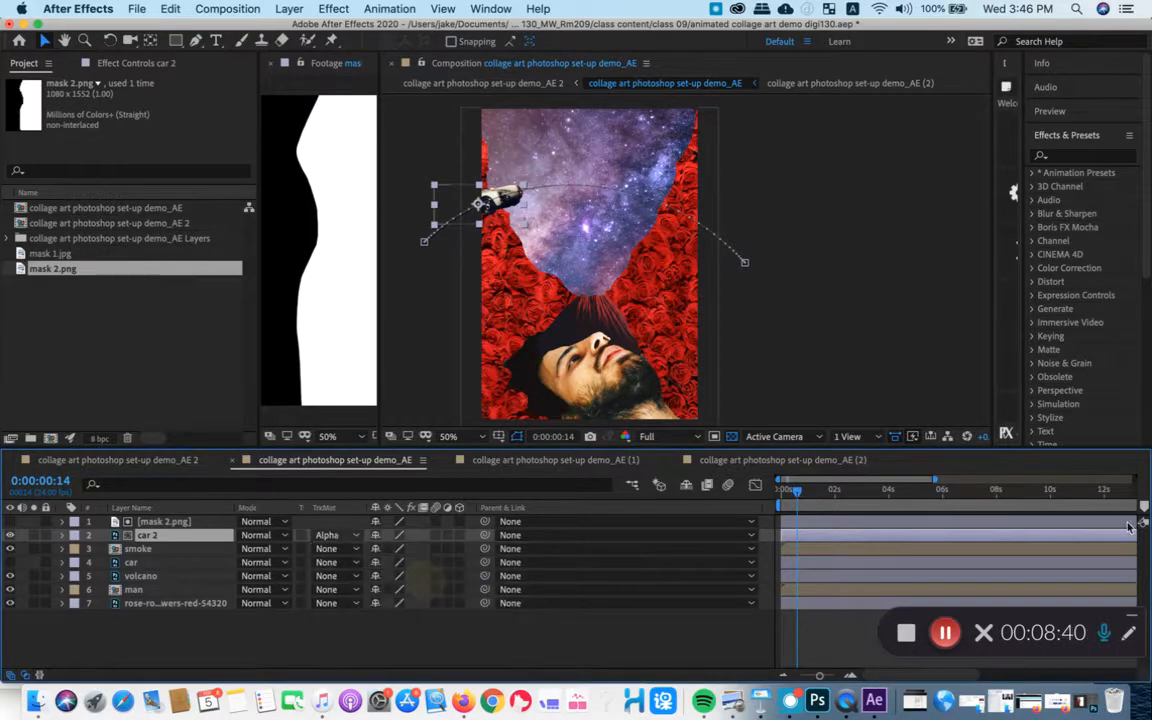
pyautogui.moveTo(797, 491)
pyautogui.mouseDown()
pyautogui.moveTo(818, 497)
pyautogui.moveTo(785, 495)
pyautogui.moveTo(835, 495)
pyautogui.moveTo(804, 495)
pyautogui.mouseUp()
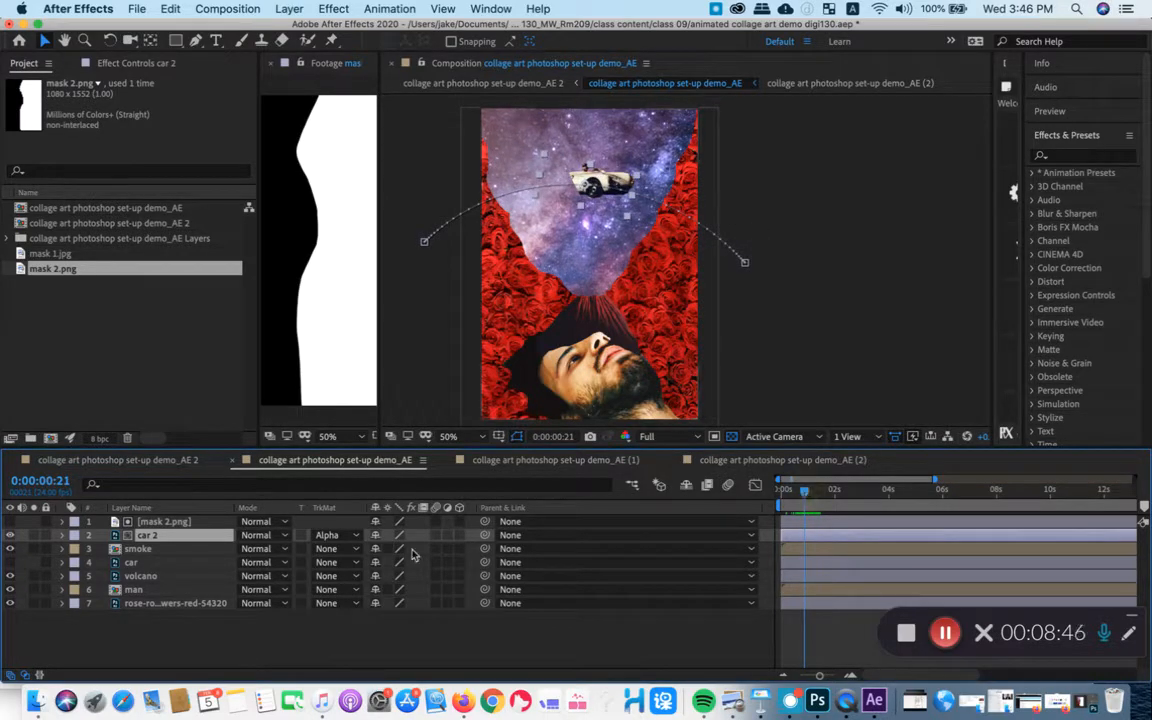
# - Set car 2's track matte to Alpha Inverted Matte "mask 2.png" and scrub back to 0:00:00:07
pyautogui.click(333, 535)
pyautogui.click(369, 591)
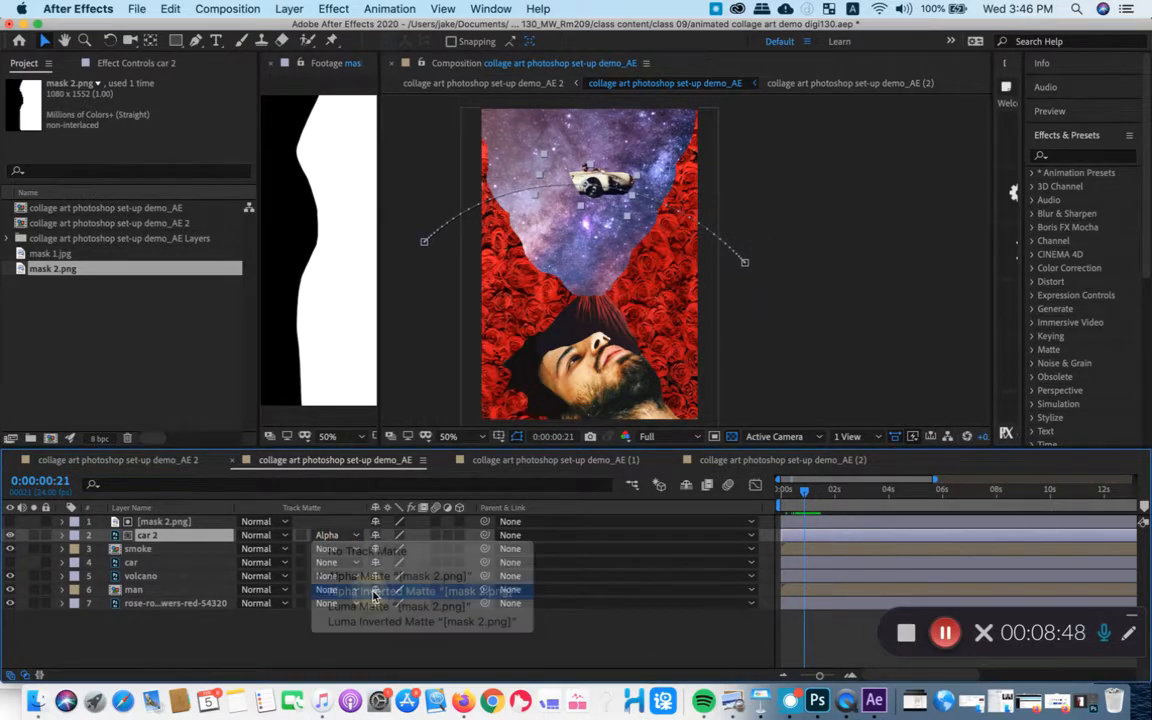
pyautogui.click(795, 495)
pyautogui.moveTo(795, 497)
pyautogui.mouseDown()
pyautogui.moveTo(823, 493)
pyautogui.moveTo(789, 492)
pyautogui.mouseUp()
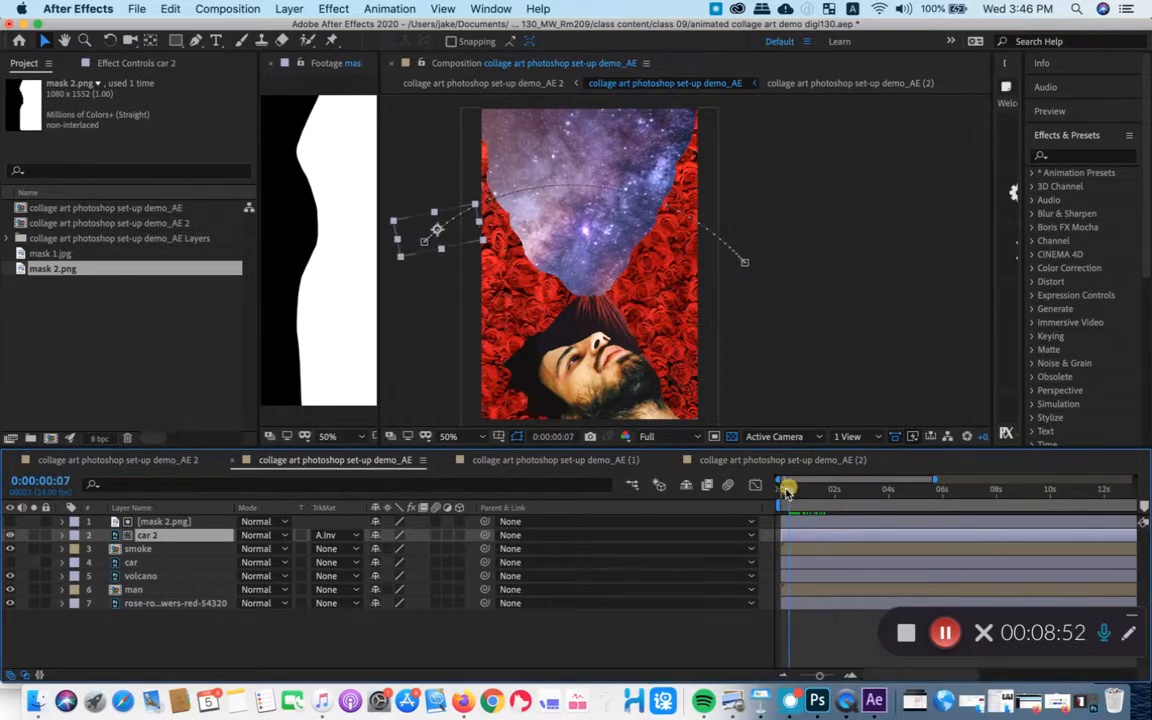
# - Compare mask 2.png in a widened Footage viewer with the composition, and delete the mask 2.png layer
pyautogui.moveTo(380, 295); pyautogui.dragTo(612, 283)
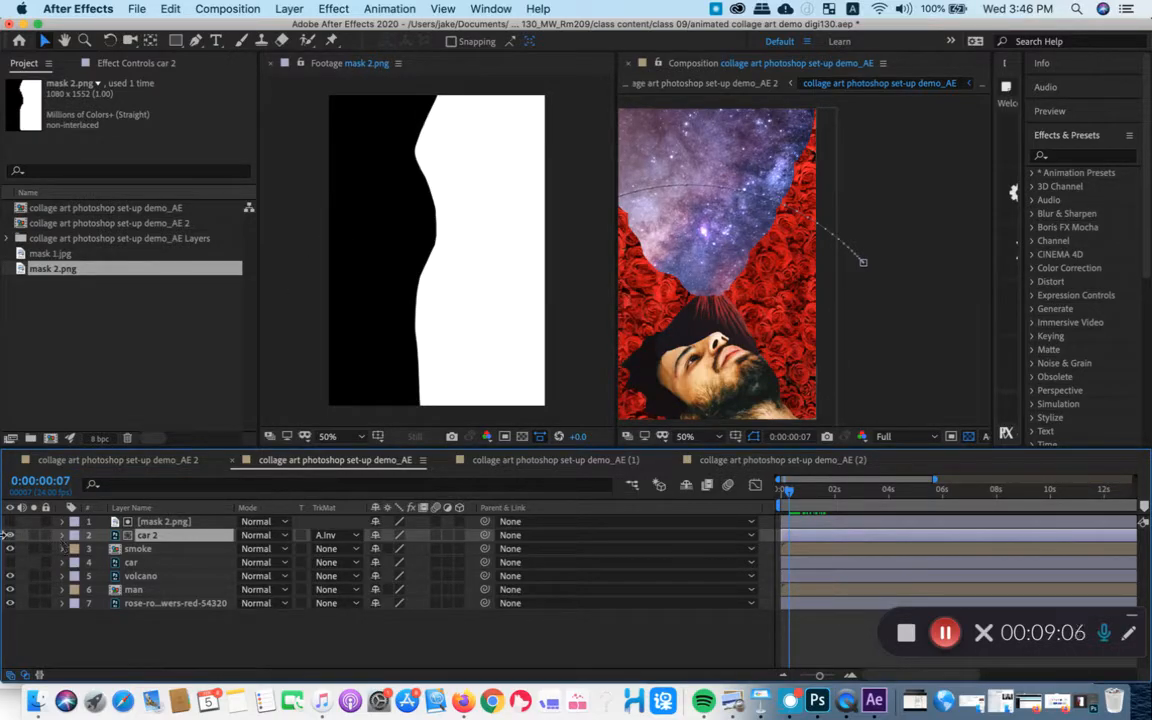
pyautogui.click(212, 524)
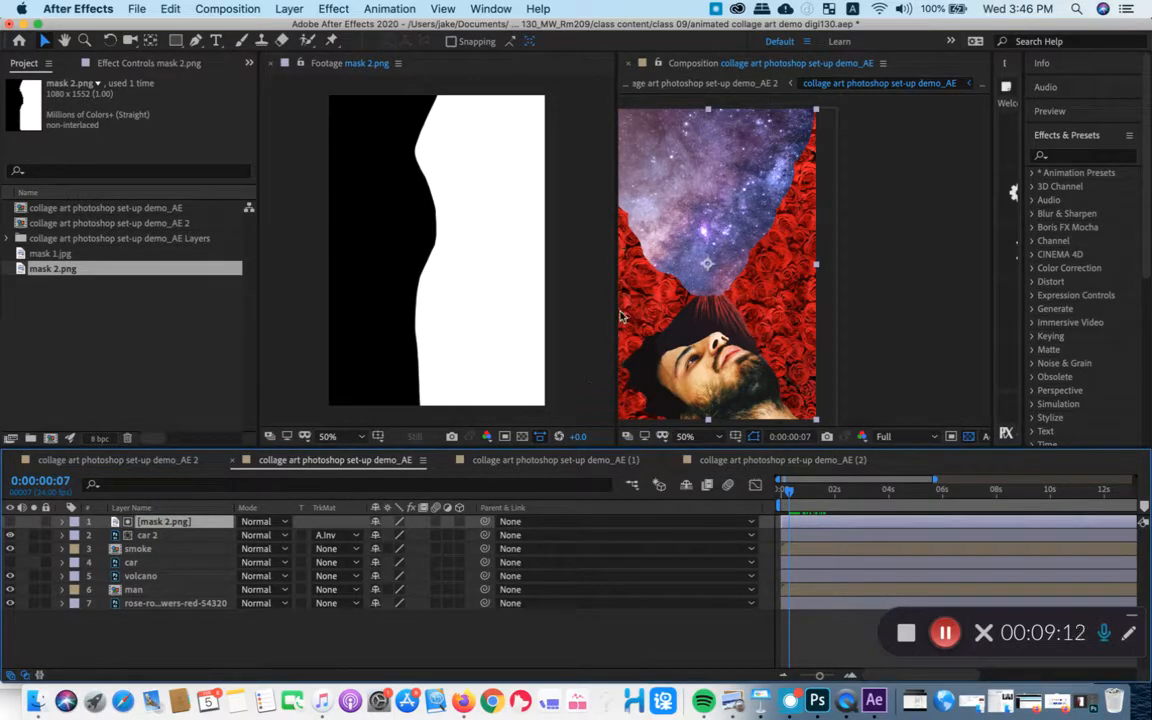
pyautogui.moveTo(615, 310); pyautogui.dragTo(522, 318)
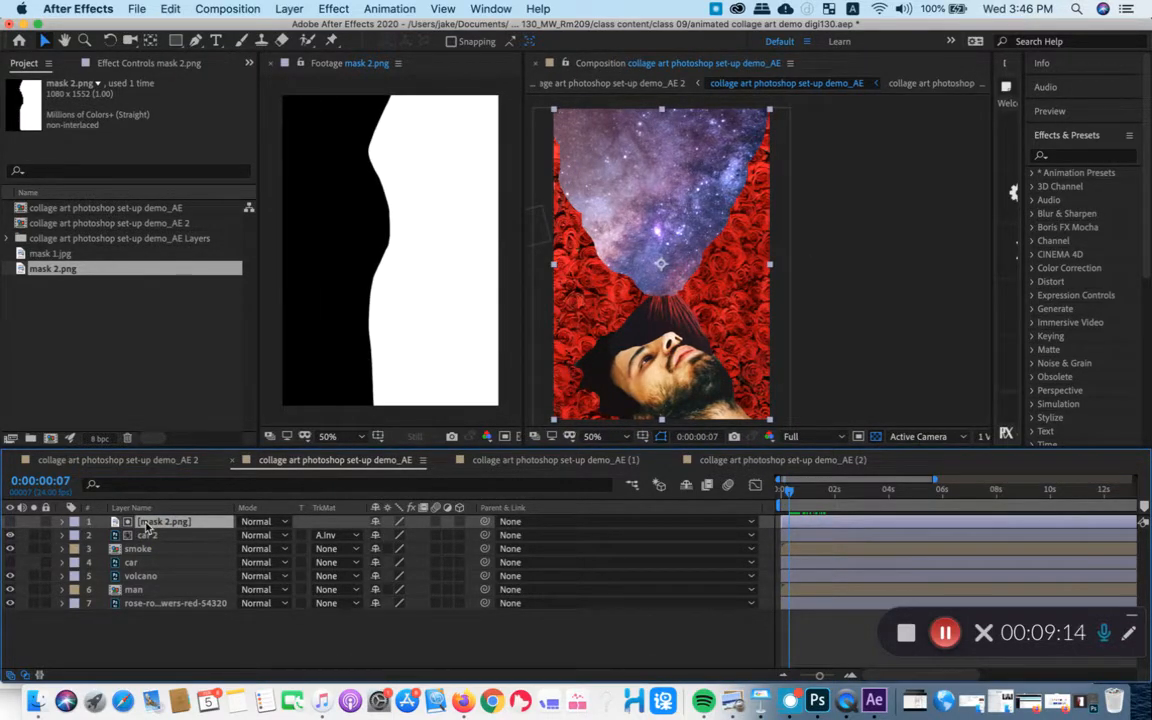
pyautogui.press('Delete')
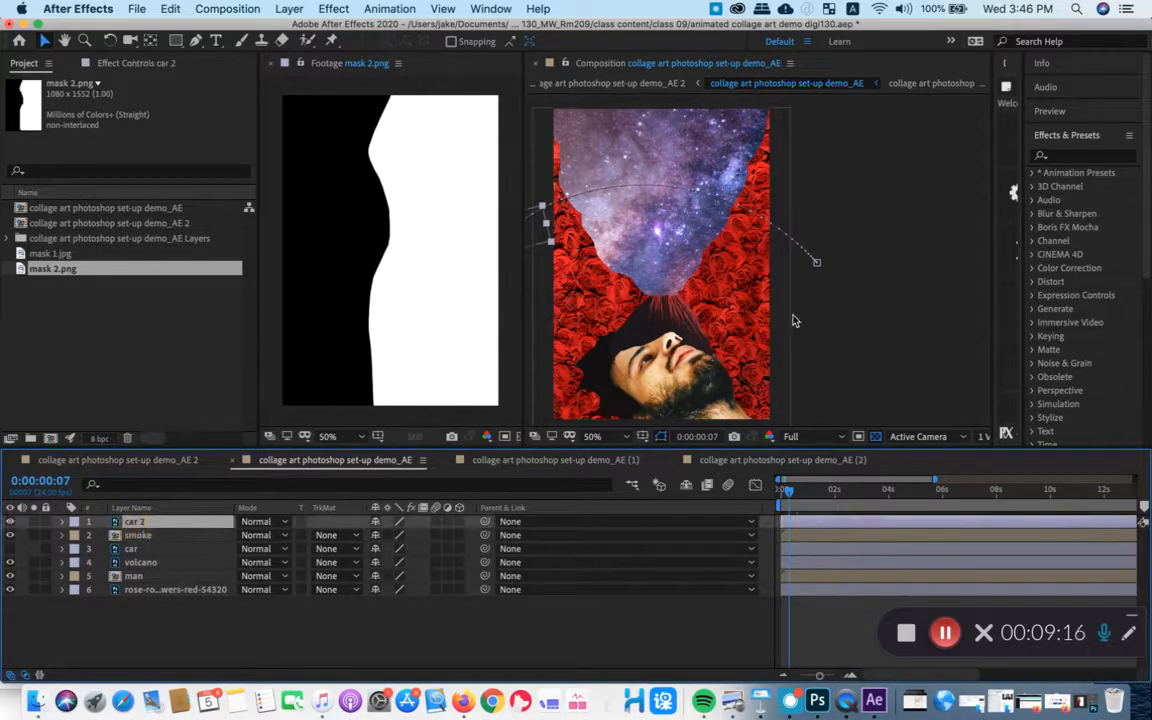
# - Move the current time to 0:00:00:21 and select the car 2 layer
pyautogui.press('space')
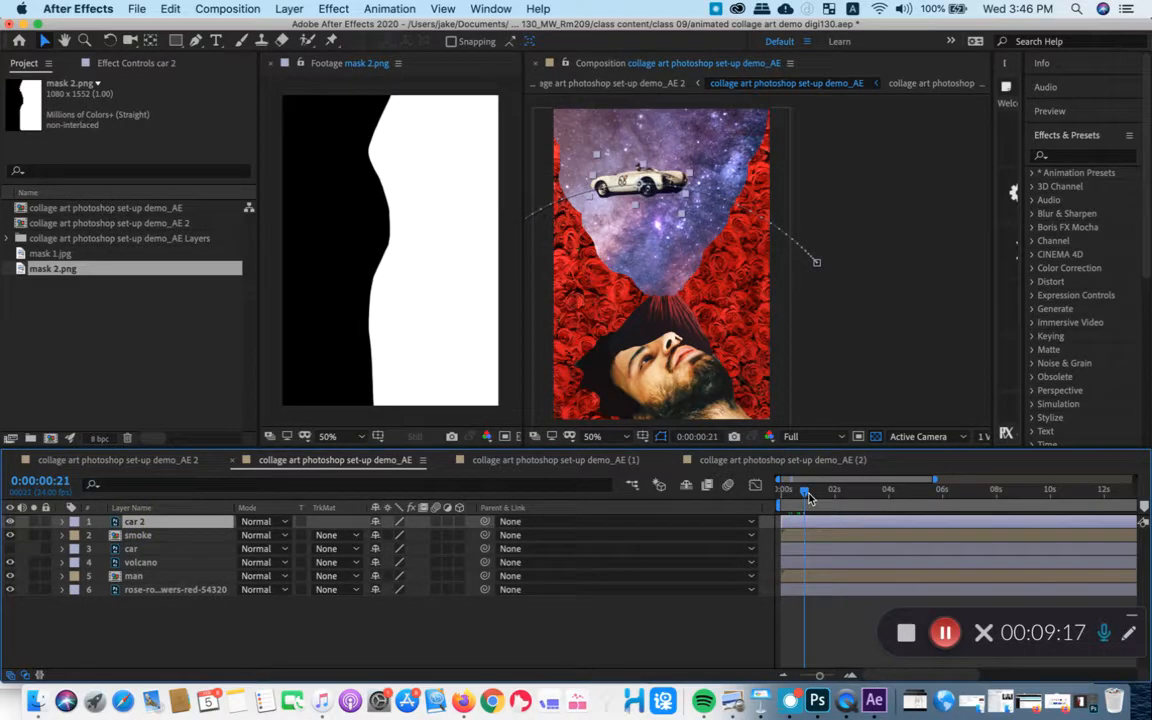
pyautogui.click(143, 536)
pyautogui.click(150, 524)
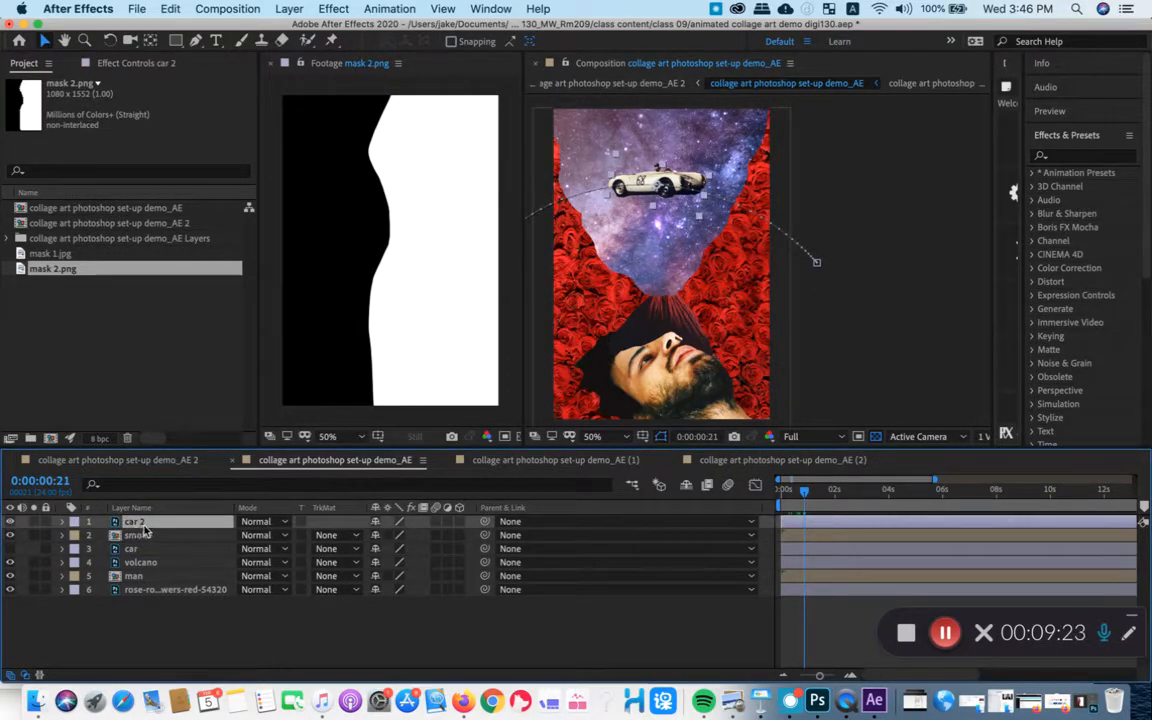
# - Activate the Pen tool and add a new empty shape layer above car 2
pyautogui.click(195, 40)
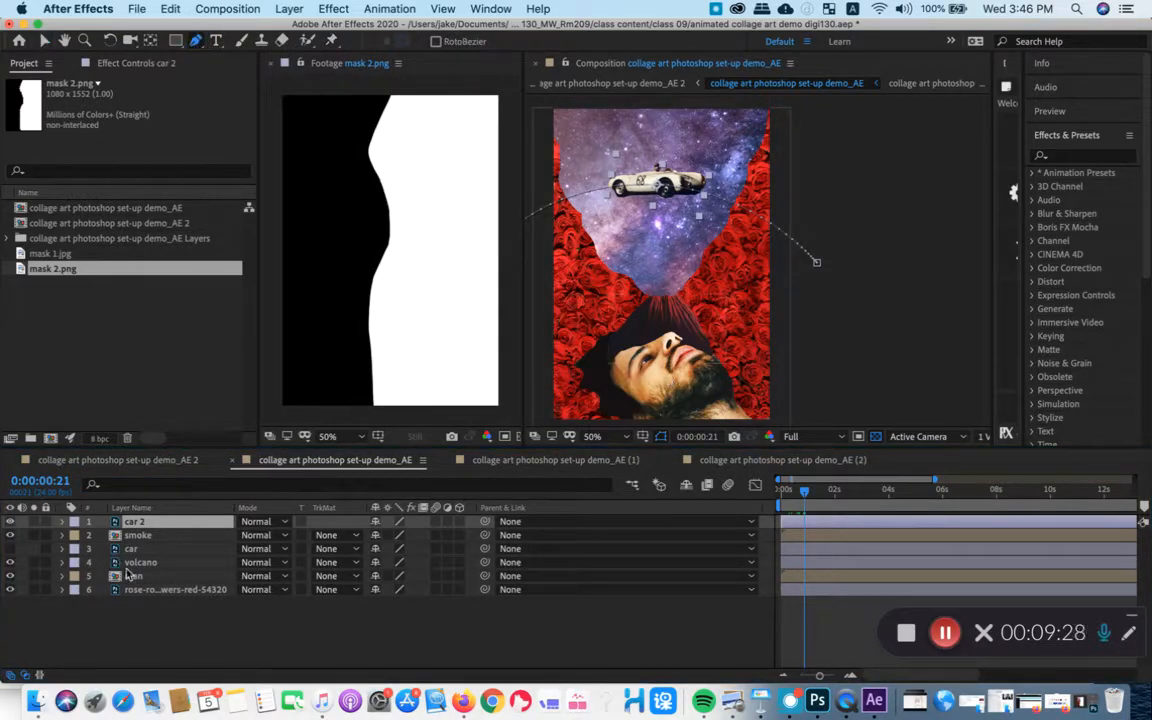
pyautogui.click(207, 635)
pyautogui.rightClick(140, 625)
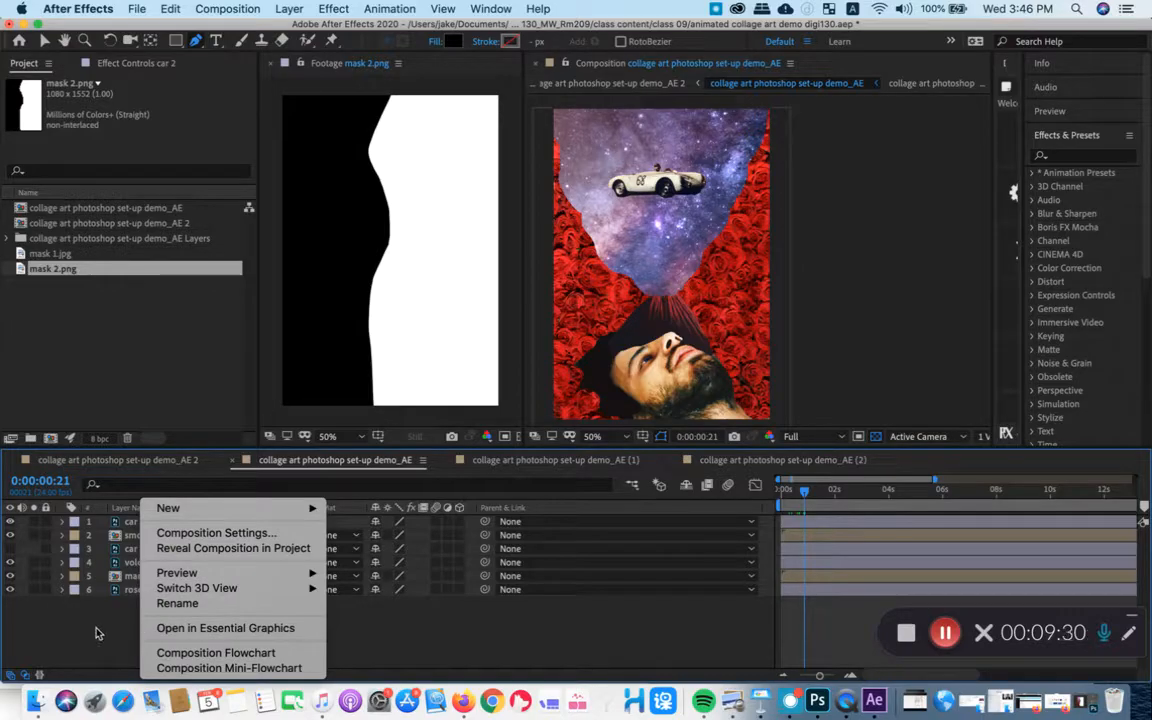
pyautogui.rightClick(90, 565)
pyautogui.moveTo(123, 508)
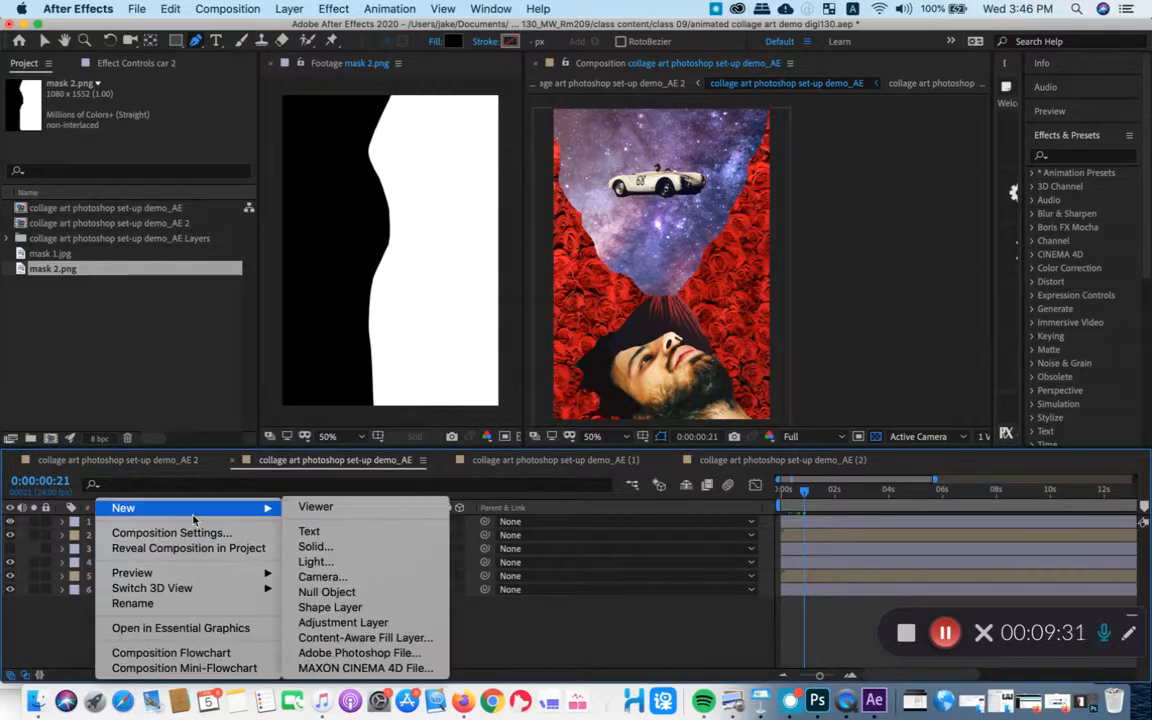
pyautogui.click(365, 607)
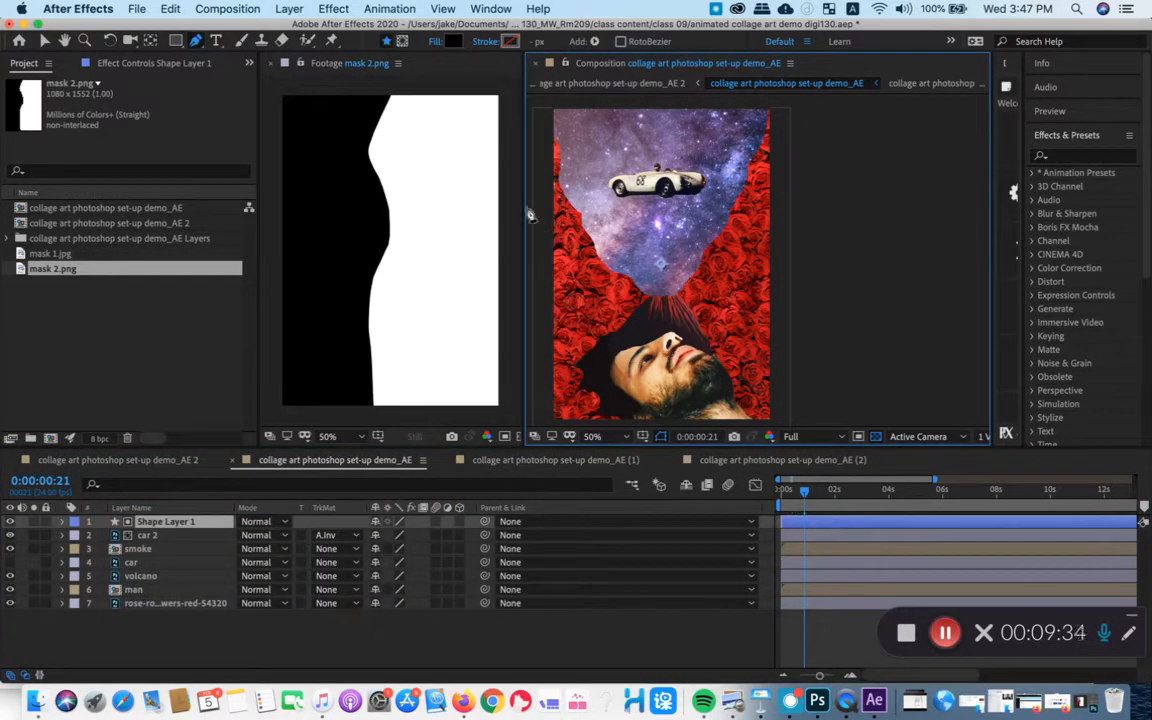
# - Narrow the Footage viewer and make the Composition viewer taller, leaving empty space around the artwork for drawing
pyautogui.press('Return')
pyautogui.moveTo(525, 195); pyautogui.dragTo(408, 195)
pyautogui.moveTo(537, 188)
pyautogui.mouseDown()
pyautogui.moveTo(540, 215)
pyautogui.moveTo(497, 259)
pyautogui.moveTo(539, 195)
pyautogui.moveTo(543, 206)
pyautogui.mouseUp()
pyautogui.press(',')
pyautogui.press('.')
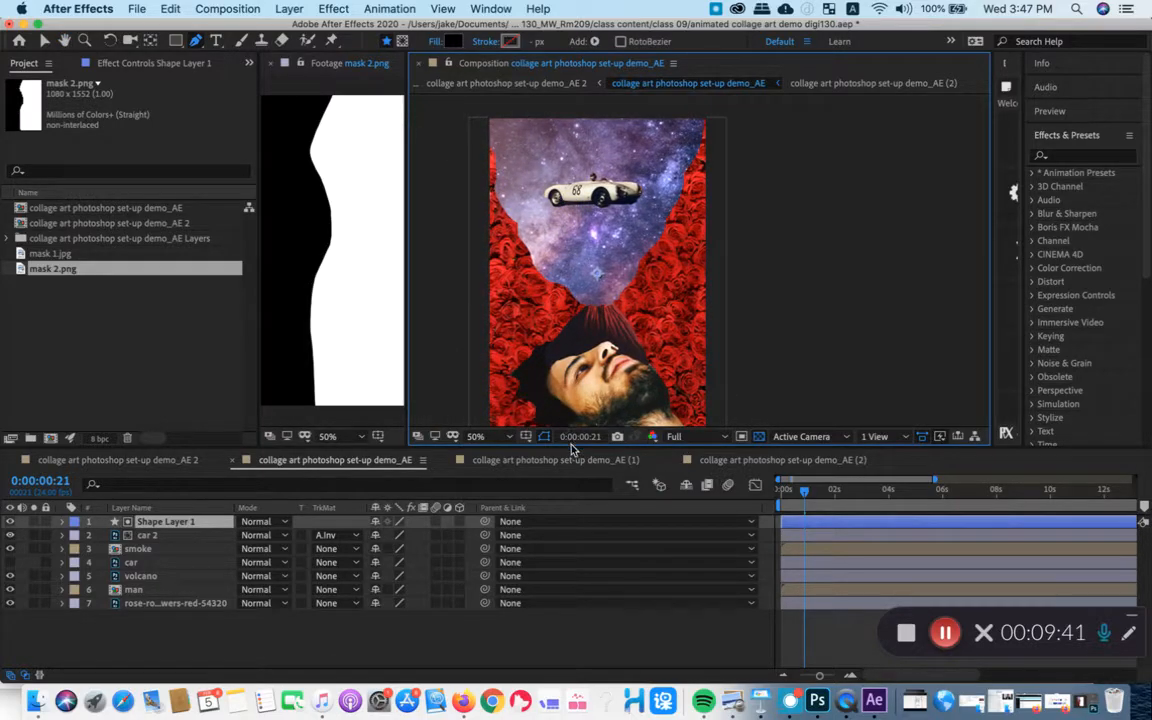
pyautogui.moveTo(571, 447); pyautogui.dragTo(581, 545)
pyautogui.moveTo(722, 304); pyautogui.dragTo(828, 252)
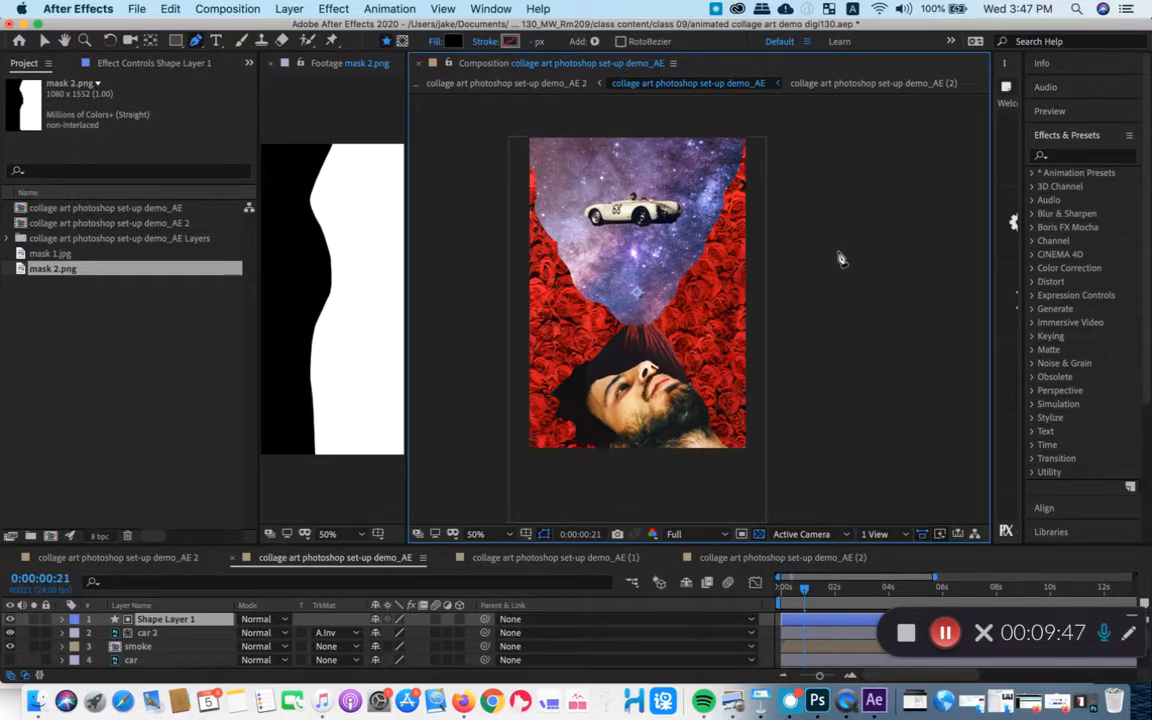
pyautogui.moveTo(828, 226)
pyautogui.mouseDown()
pyautogui.moveTo(874, 255)
pyautogui.moveTo(852, 241)
pyautogui.moveTo(815, 255)
pyautogui.mouseUp()
pyautogui.press('g')
pyautogui.click(668, 121)
pyautogui.moveTo(616, 294); pyautogui.dragTo(616, 300)
pyautogui.press('super+z')
pyautogui.press('super+z')
# - Draw a closed black shape with a curved left edge through the car's path, covering the artwork's right and lower areas
pyautogui.click(651, 124)
pyautogui.moveTo(596, 292); pyautogui.dragTo(592, 301)
pyautogui.moveTo(573, 362); pyautogui.dragTo(576, 411)
pyautogui.click(897, 468)
pyautogui.moveTo(905, 249); pyautogui.dragTo(843, 365)
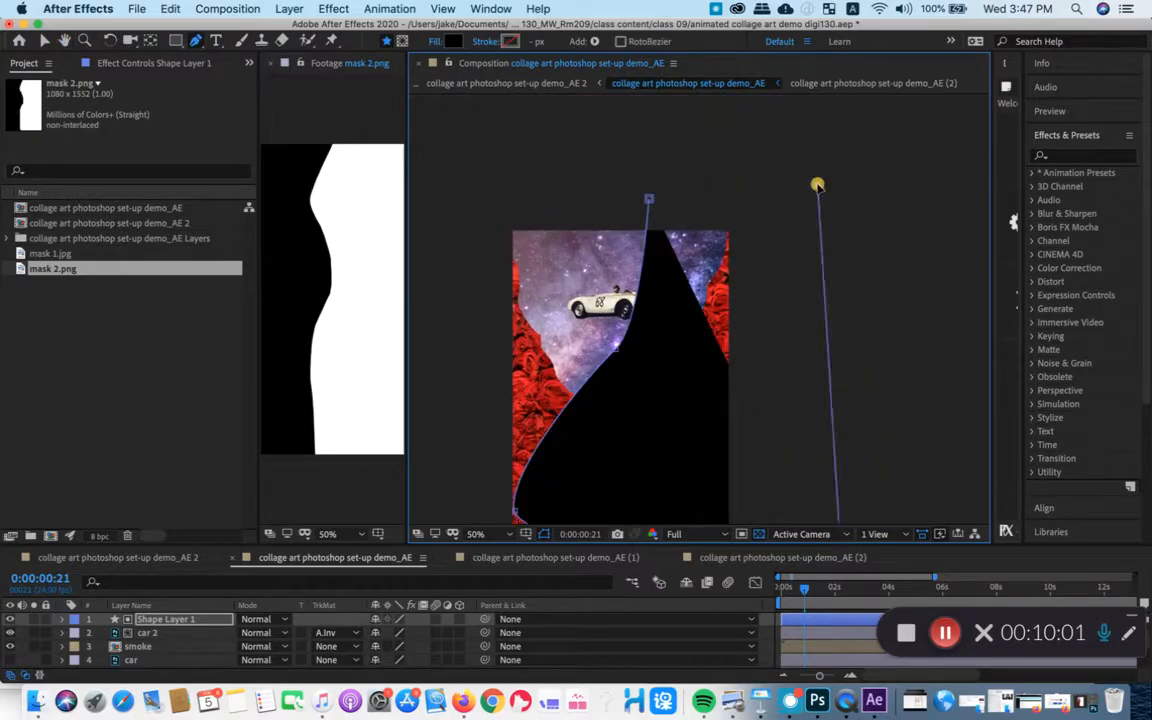
pyautogui.click(649, 199)
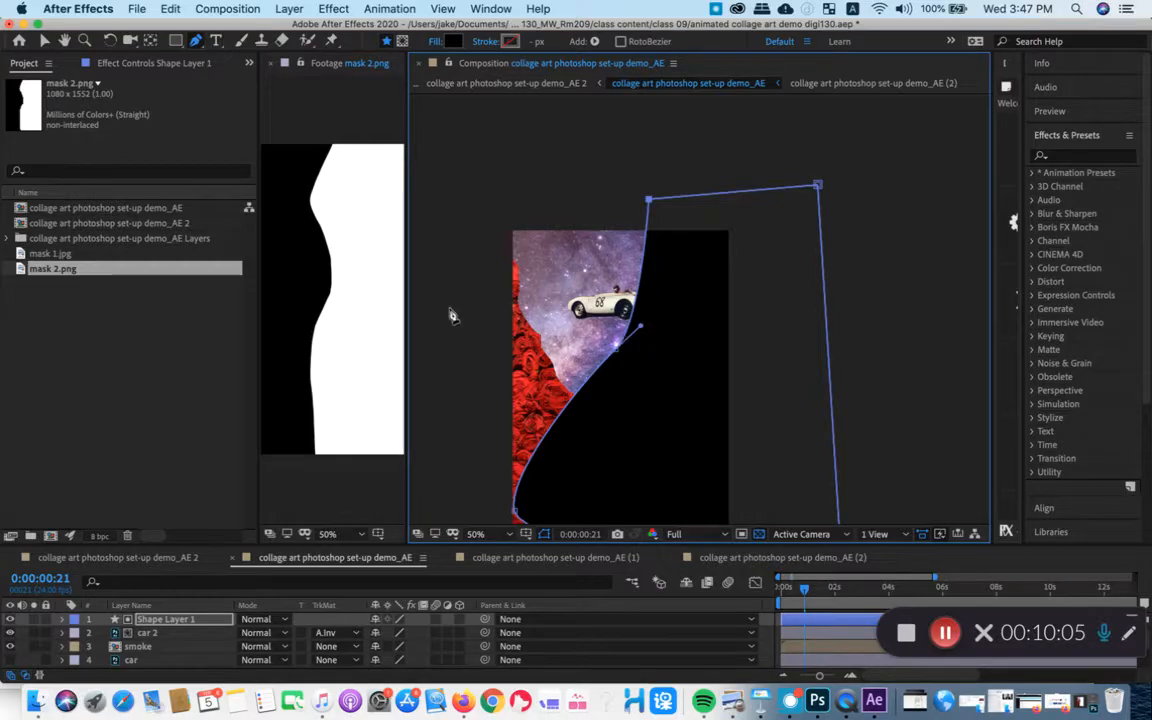
# - Enlarge the timeline area and set car 2's track matte to No Track Matte
pyautogui.moveTo(466, 543); pyautogui.dragTo(476, 424)
pyautogui.moveTo(492, 233); pyautogui.dragTo(475, 249)
pyautogui.scroll(-2, 480, 263)
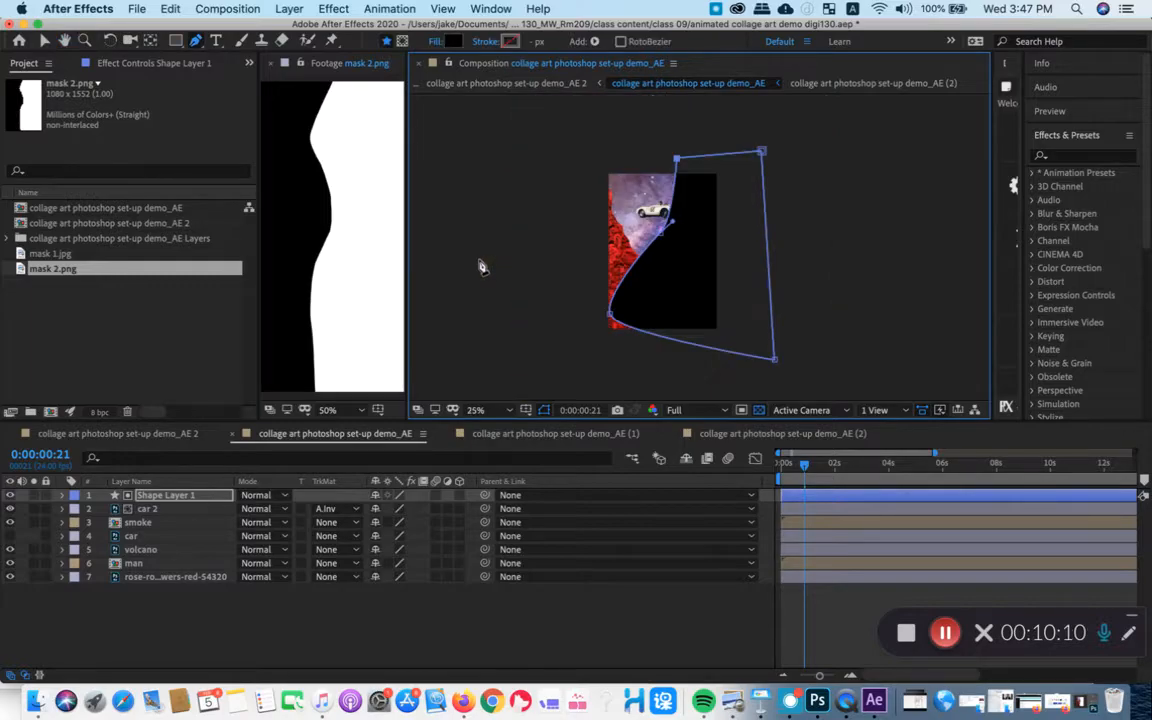
pyautogui.click(170, 512)
pyautogui.click(330, 508)
pyautogui.click(318, 456)
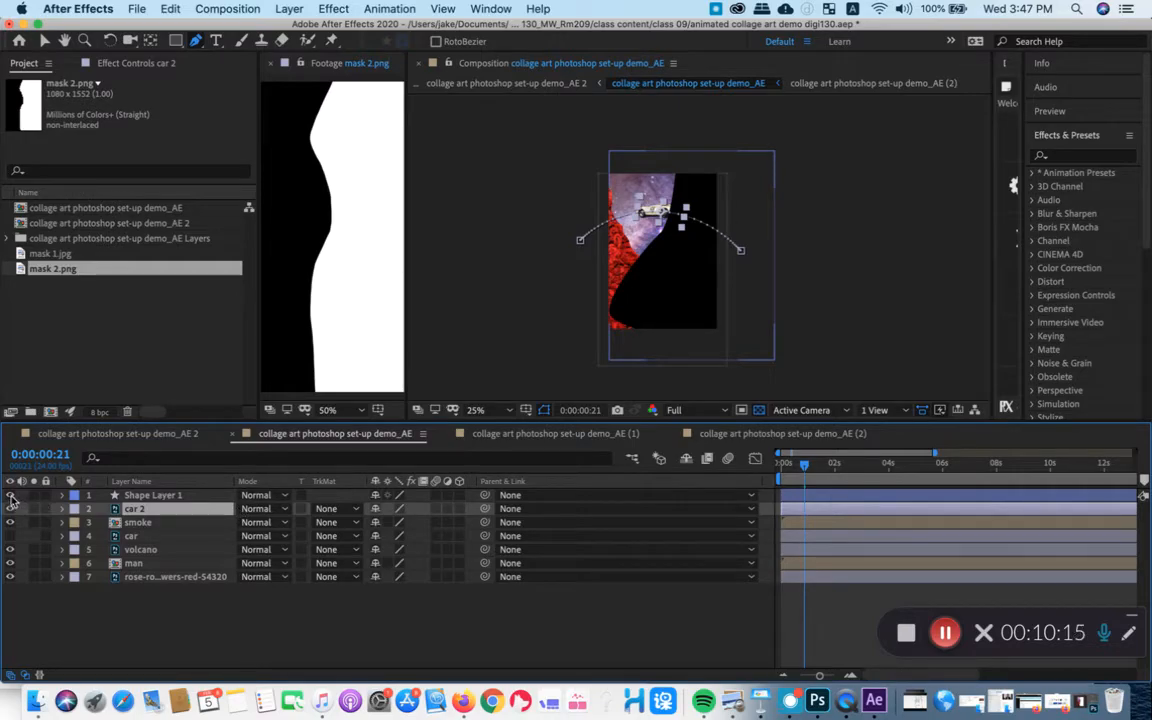
# - Hide Shape Layer 1 and select the car 2 layer
pyautogui.click(140, 495)
pyautogui.click(10, 495)
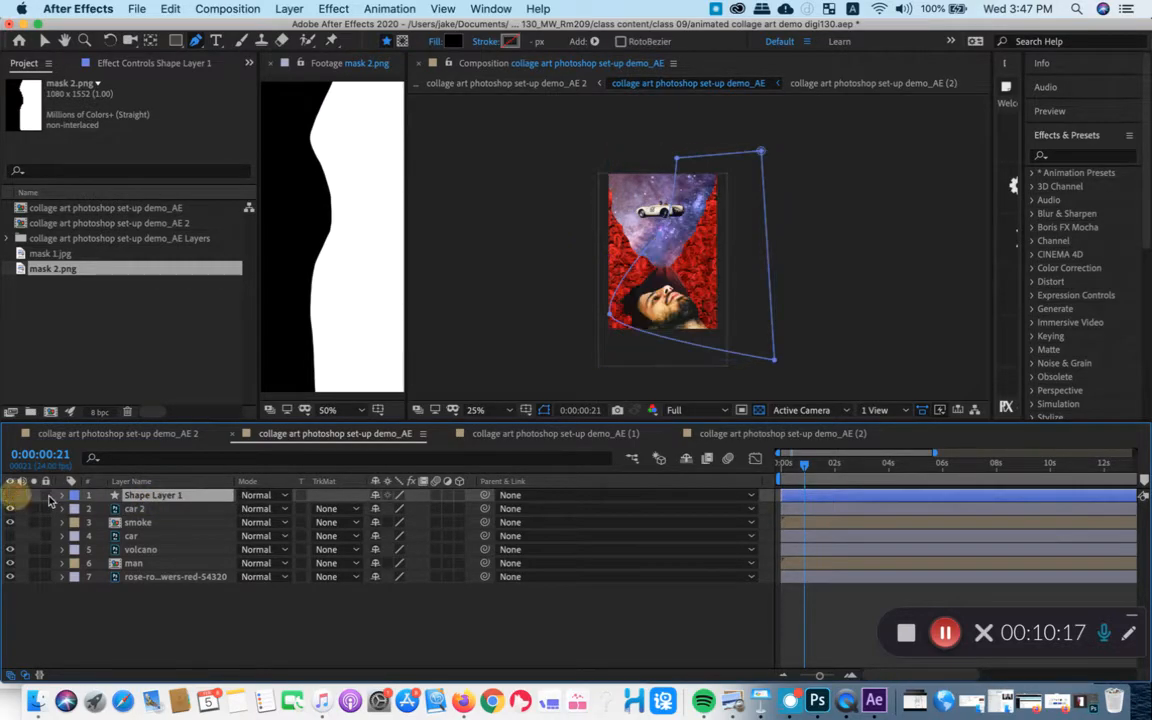
pyautogui.click(140, 509)
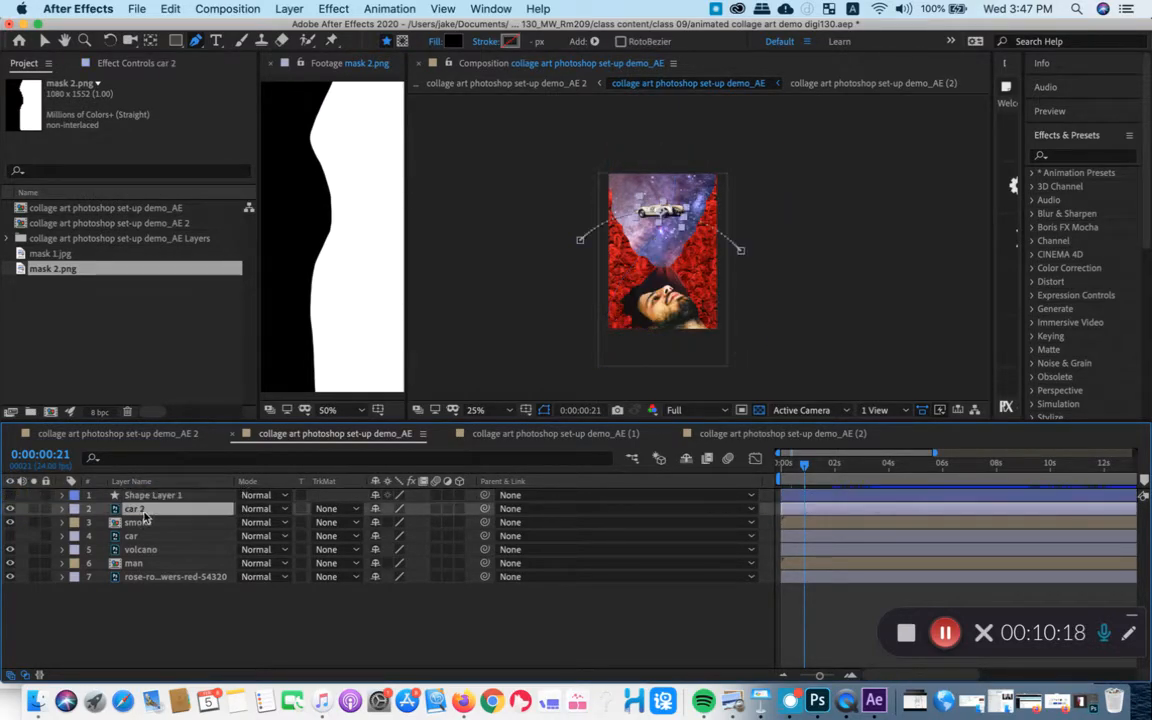
# - Review car 2's track matte options for Shape Layer 1 and widen the Footage viewer to examine mask 2.png
pyautogui.click(338, 509)
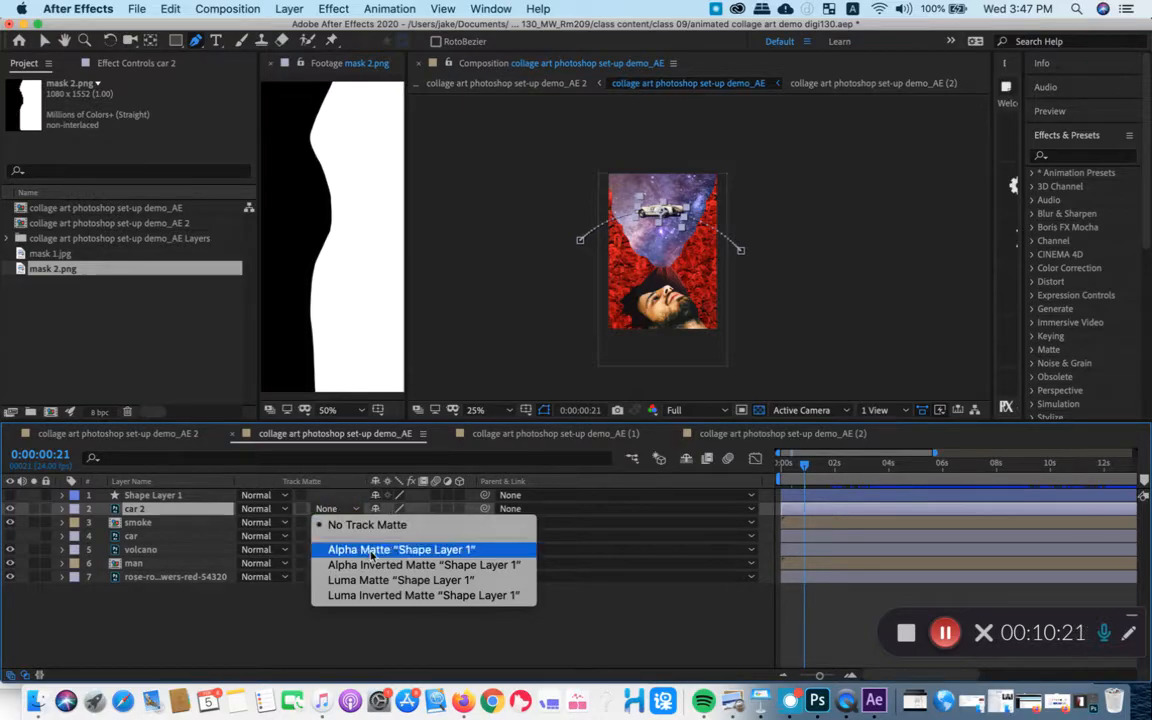
pyautogui.click(483, 286)
pyautogui.press('.')
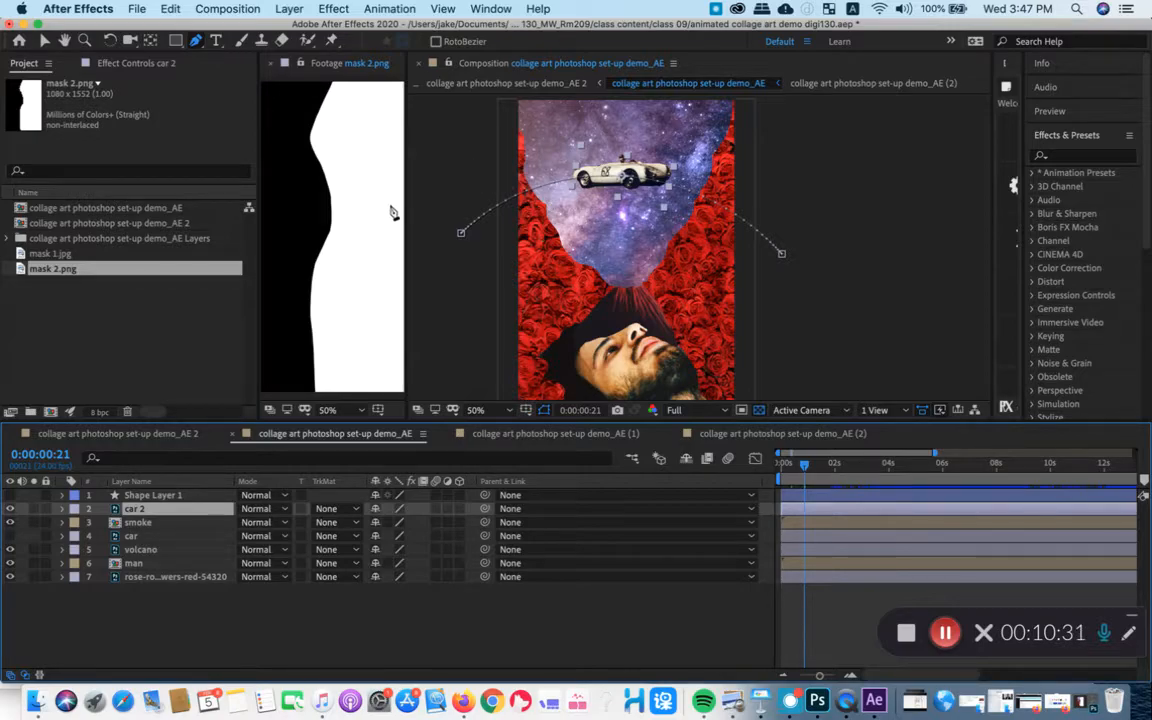
pyautogui.moveTo(406, 208); pyautogui.dragTo(519, 199)
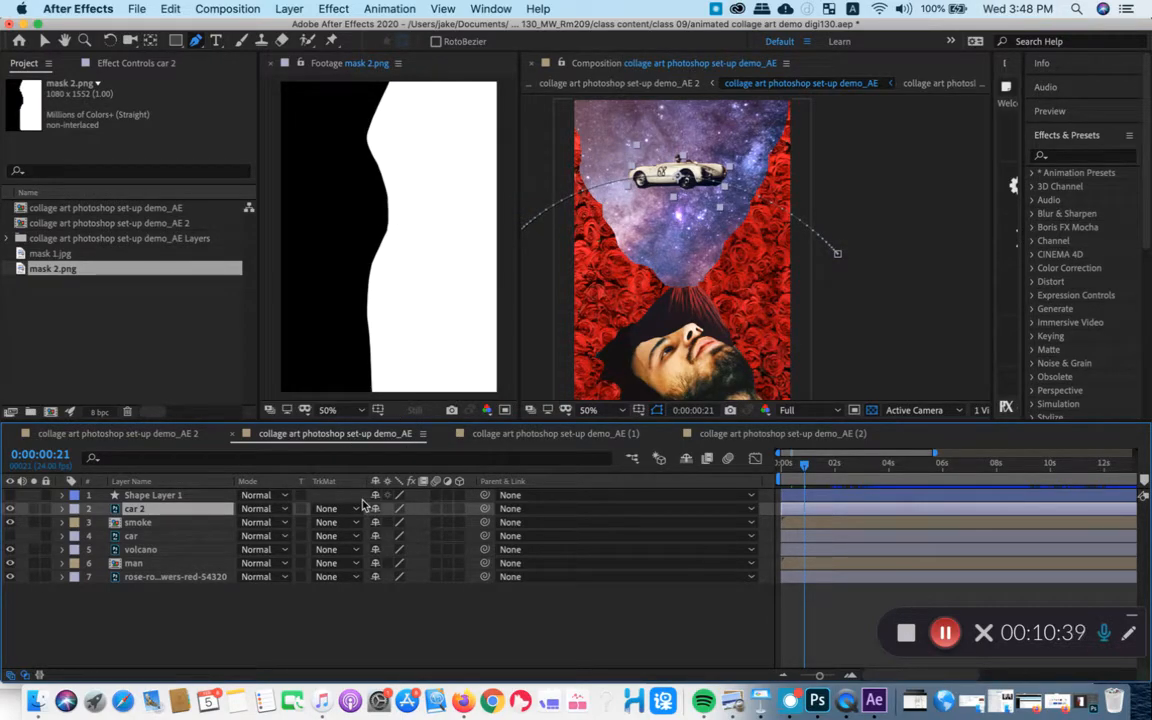
# - Show Shape Layer 1 to examine its coverage of the car, hide it again, and reselect car 2
pyautogui.click(10, 495)
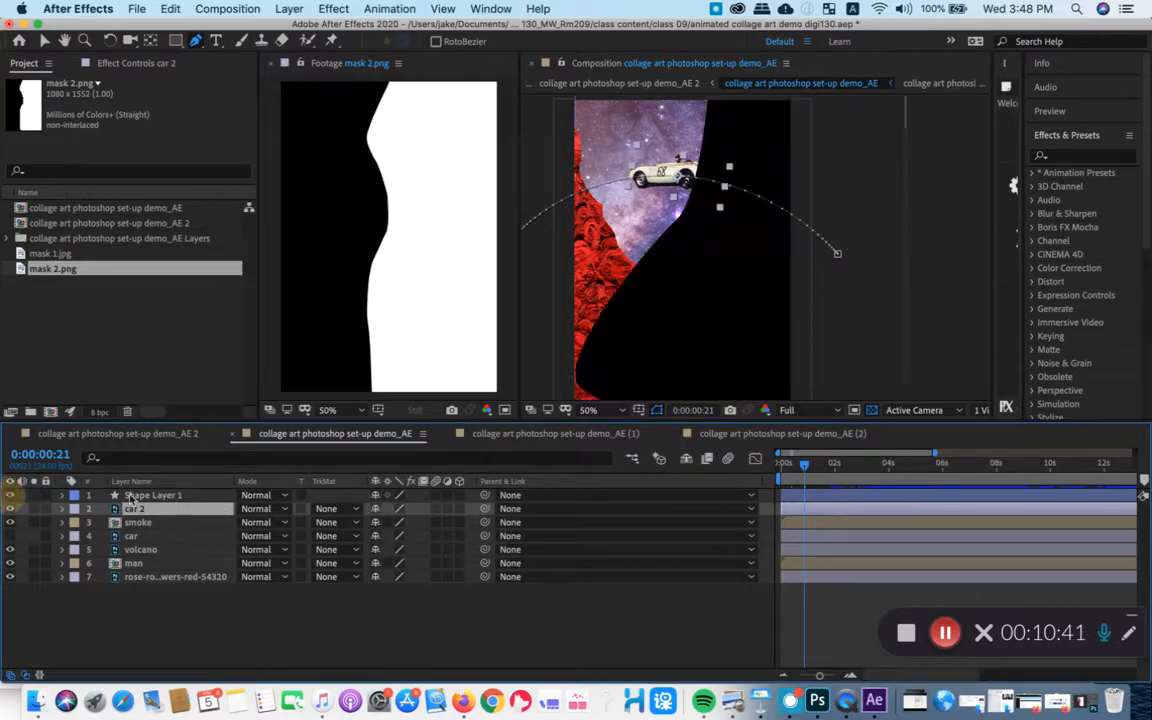
pyautogui.click(133, 497)
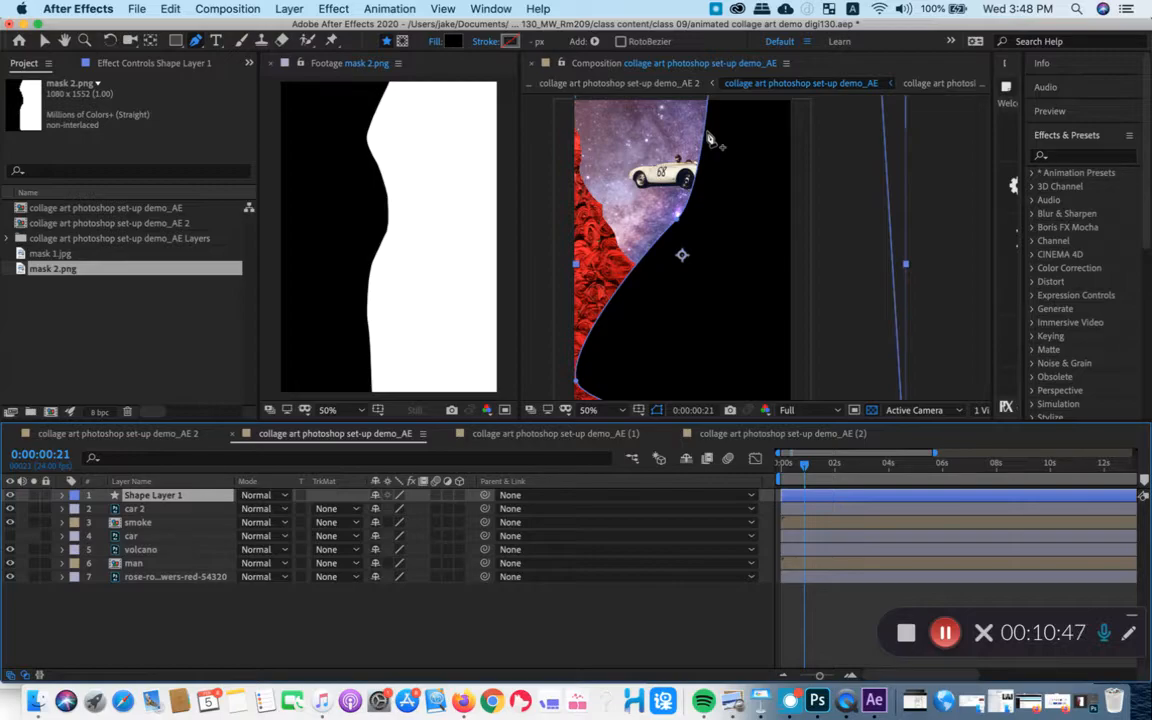
pyautogui.click(10, 495)
pyautogui.click(175, 509)
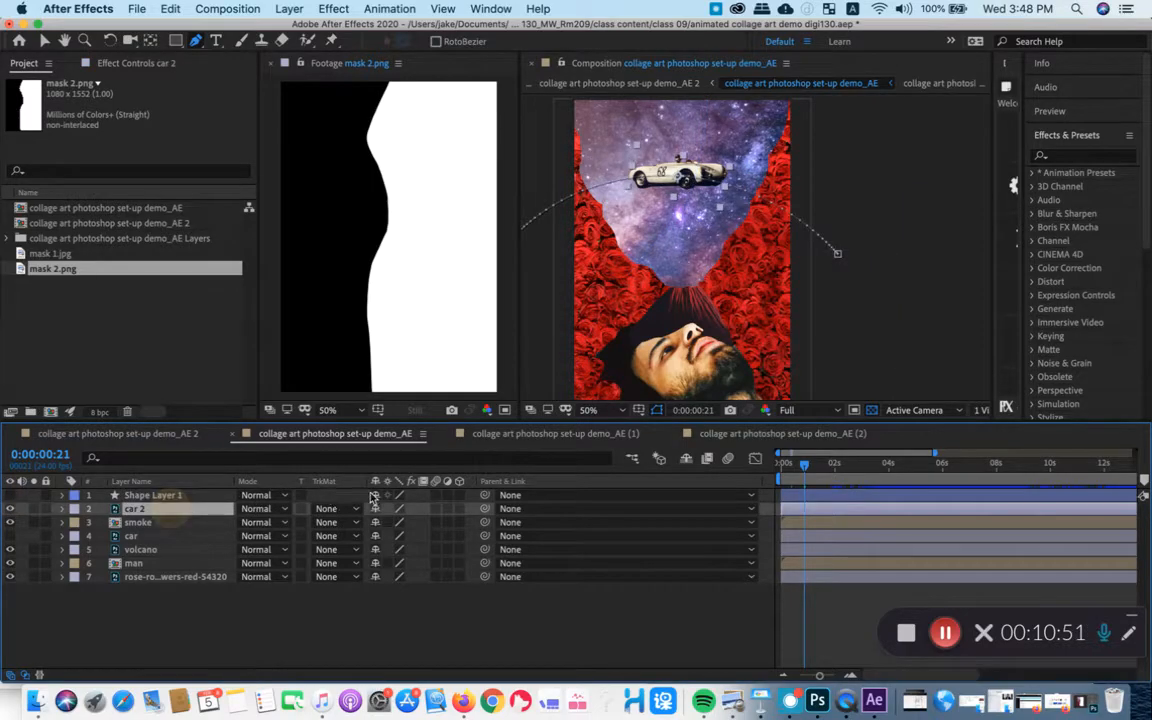
# - Try Luma Matte and Luma Inverted Matte "Shape Layer 1" on car 2, scrubbing through the car's motion with each
pyautogui.click(330, 508)
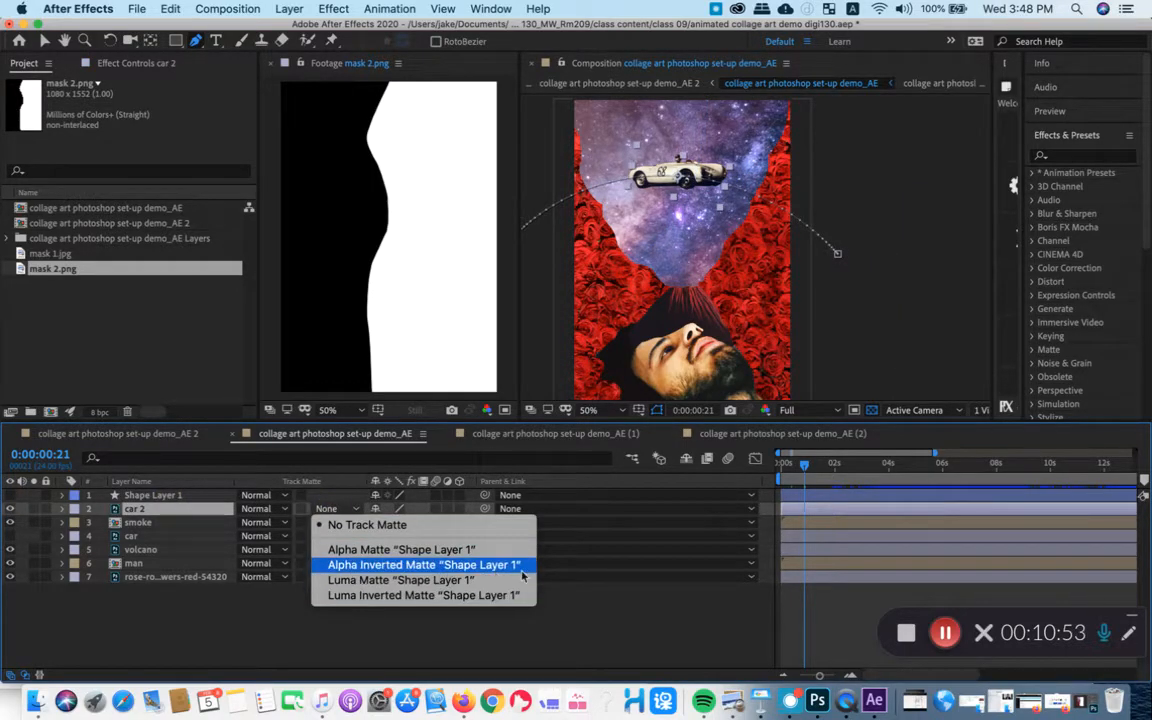
pyautogui.click(350, 582)
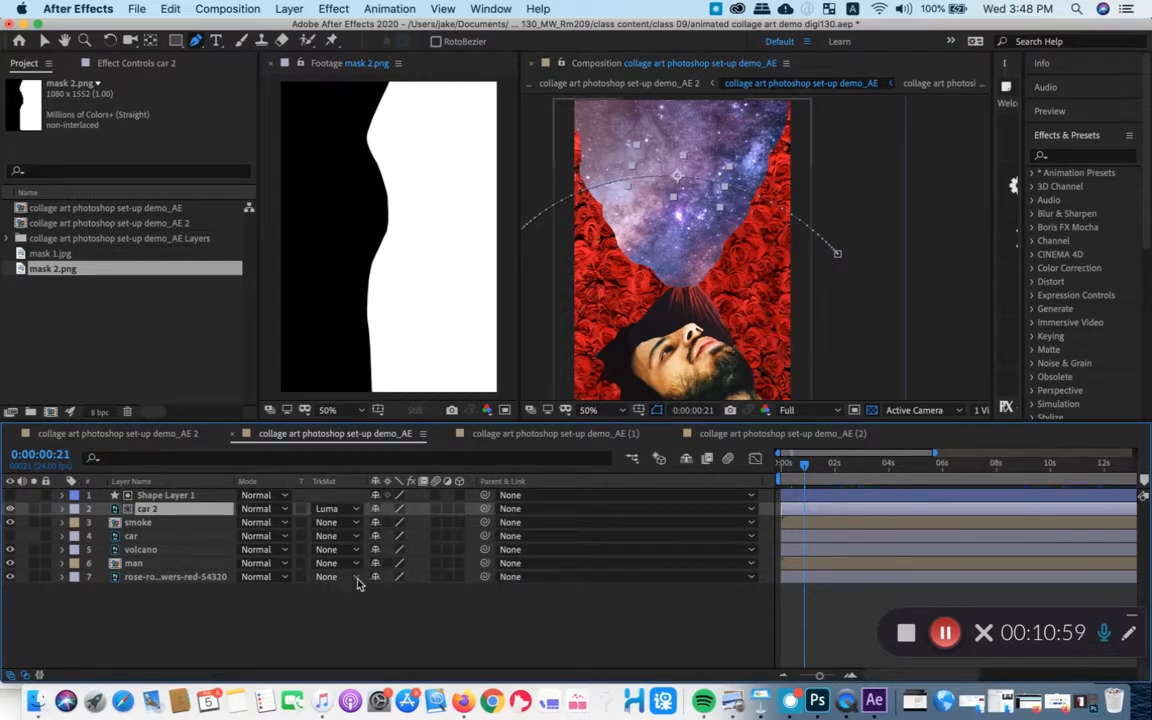
pyautogui.moveTo(804, 467)
pyautogui.mouseDown()
pyautogui.moveTo(791, 467)
pyautogui.moveTo(817, 467)
pyautogui.moveTo(797, 467)
pyautogui.mouseUp()
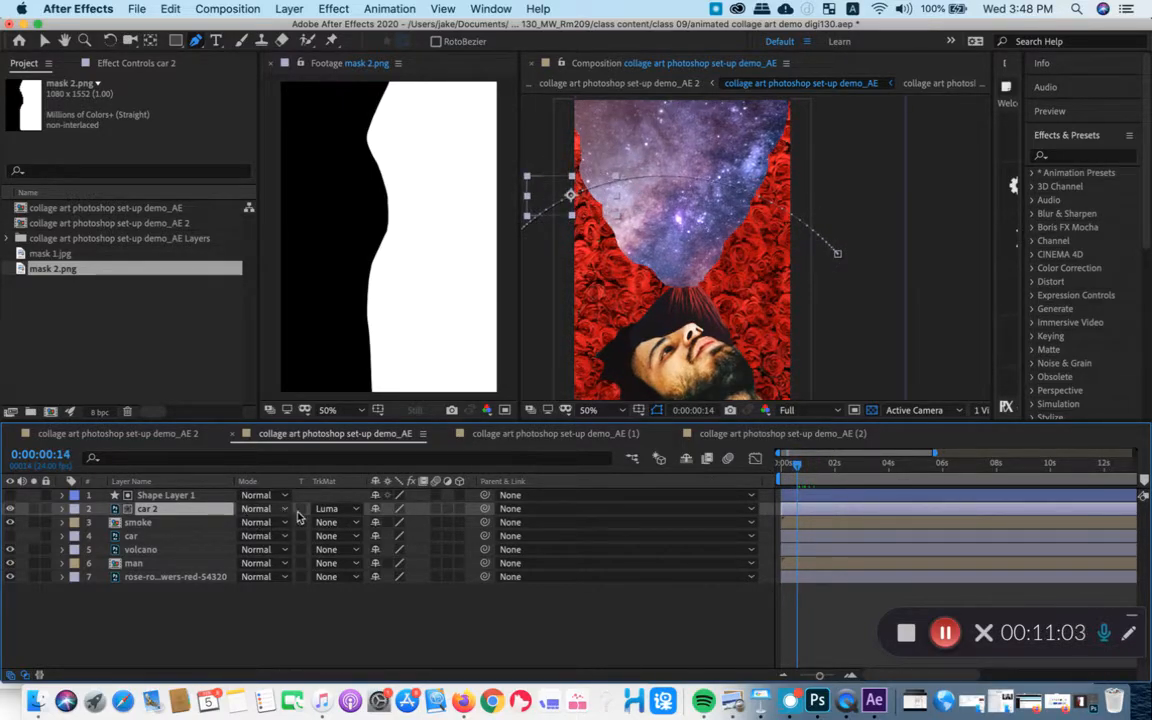
pyautogui.click(328, 512)
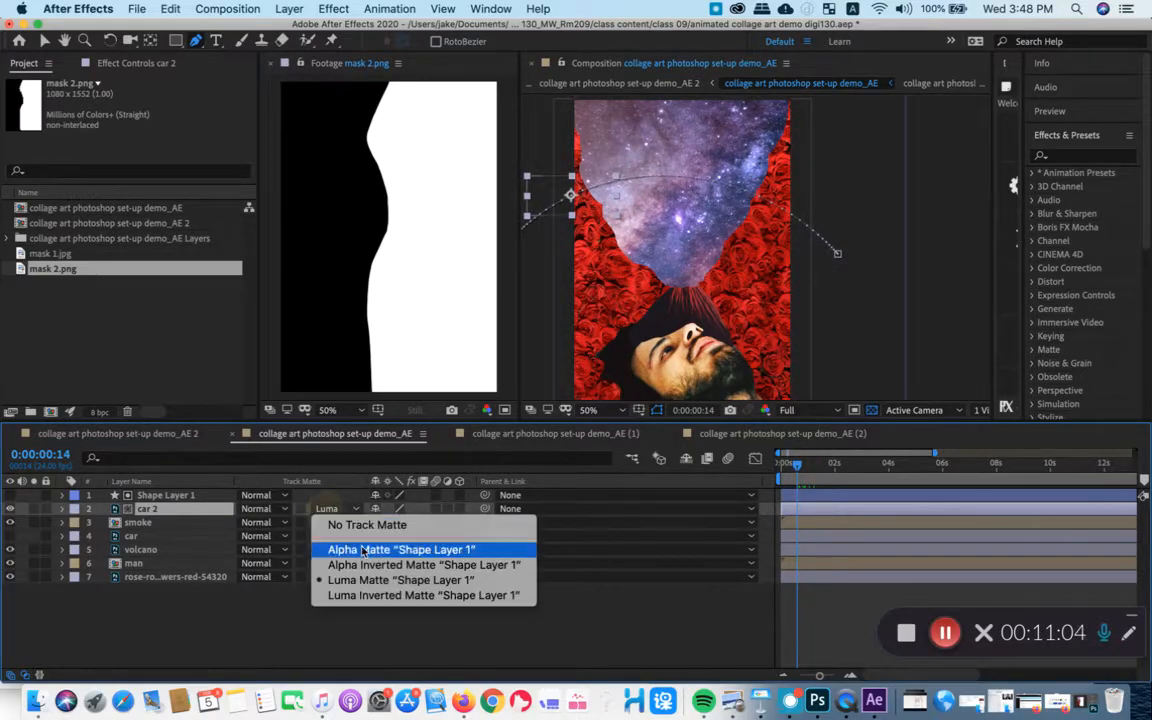
pyautogui.click(389, 596)
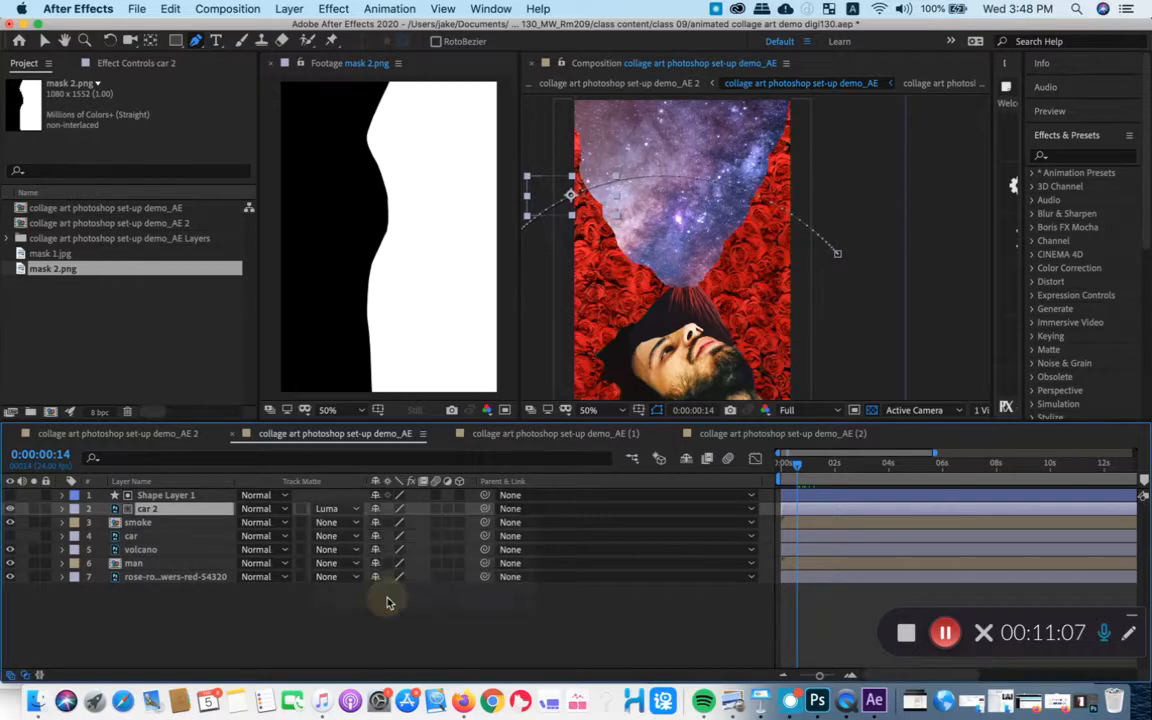
pyautogui.moveTo(797, 466); pyautogui.dragTo(800, 463)
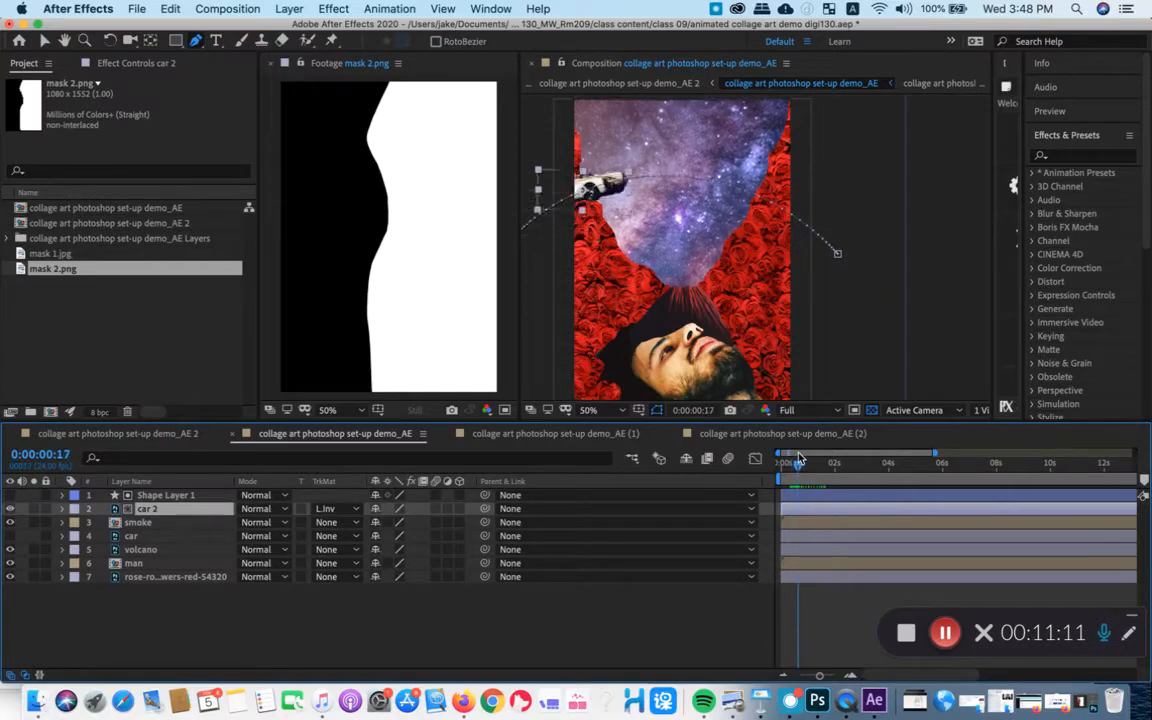
# - Try Alpha Matte and Alpha Inverted Matte "Shape Layer 1" on car 2, scrubbing through the car's motion with each
pyautogui.click(336, 509)
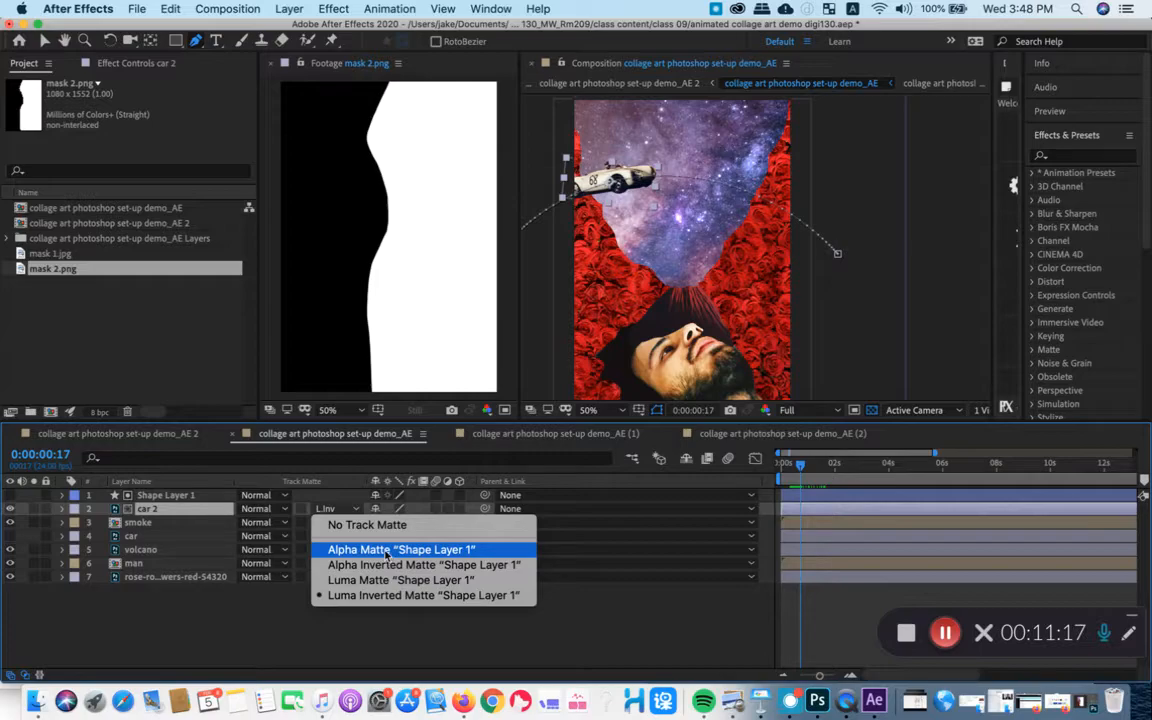
pyautogui.click(386, 551)
pyautogui.moveTo(798, 466)
pyautogui.mouseDown()
pyautogui.moveTo(790, 472)
pyautogui.moveTo(809, 466)
pyautogui.mouseUp()
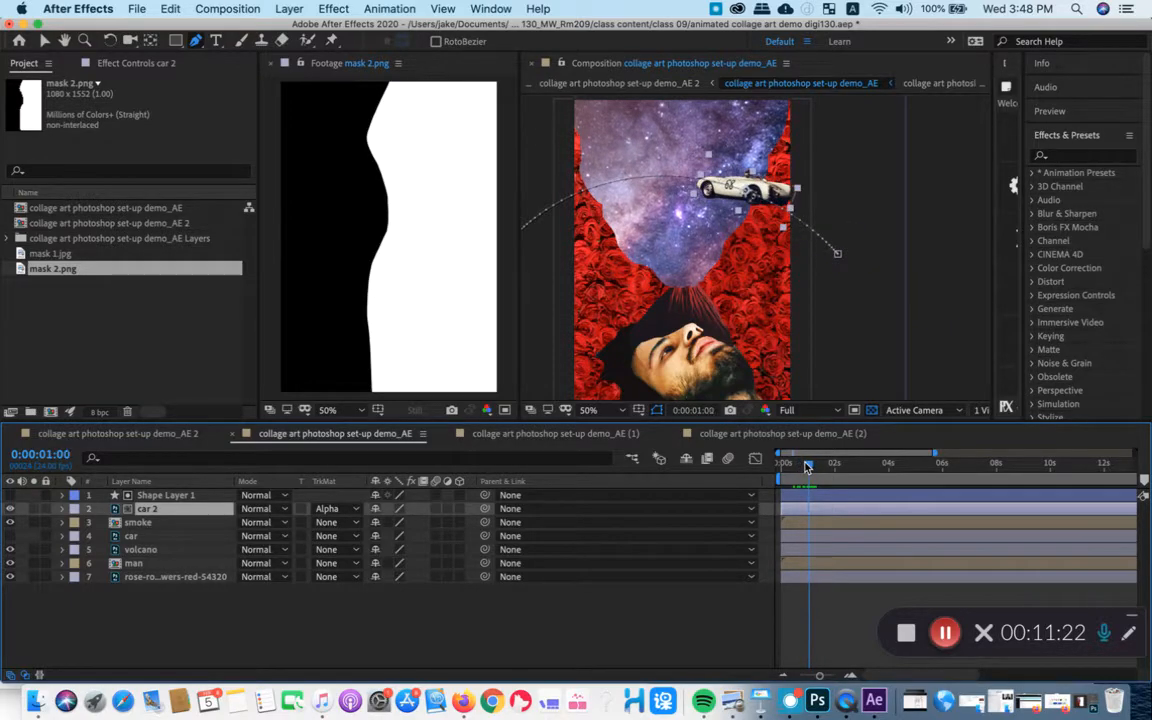
pyautogui.click(349, 511)
pyautogui.click(352, 566)
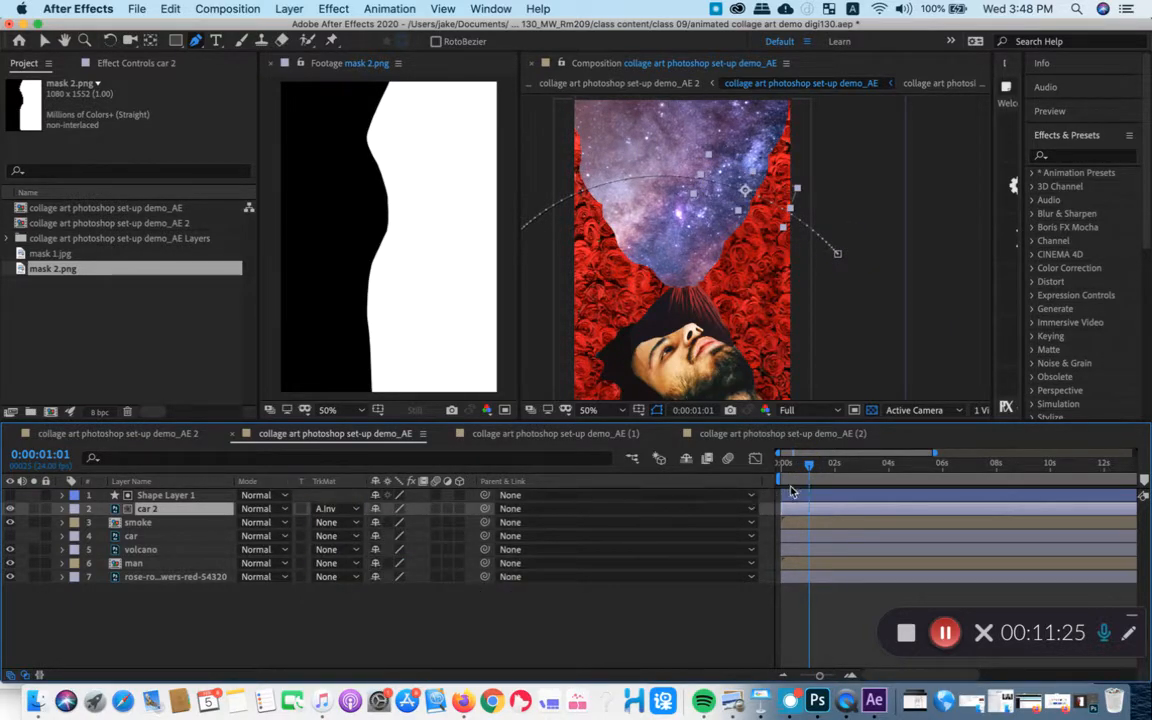
pyautogui.moveTo(800, 464)
pyautogui.mouseDown()
pyautogui.moveTo(790, 464)
pyautogui.moveTo(803, 463)
pyautogui.mouseUp()
# - Set car 2's track matte to Alpha Matte "Shape Layer 1" and preview the car's animation
pyautogui.click(336, 509)
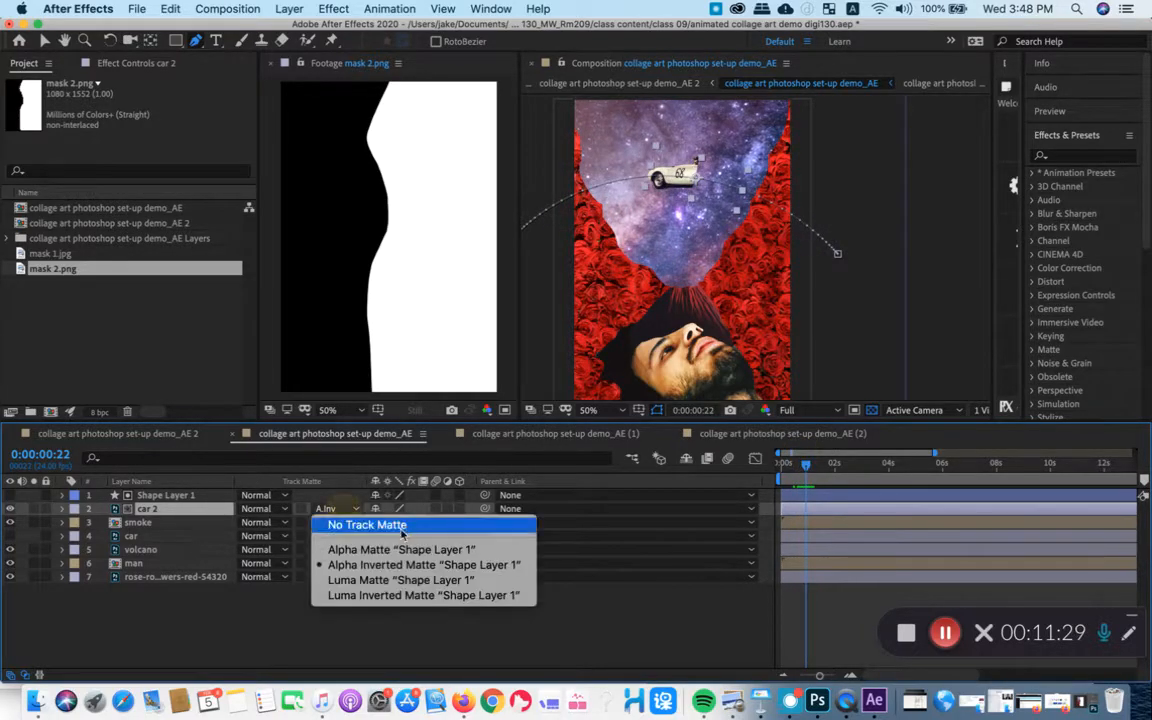
pyautogui.click(400, 549)
pyautogui.moveTo(806, 464); pyautogui.dragTo(797, 465)
pyautogui.press('space')
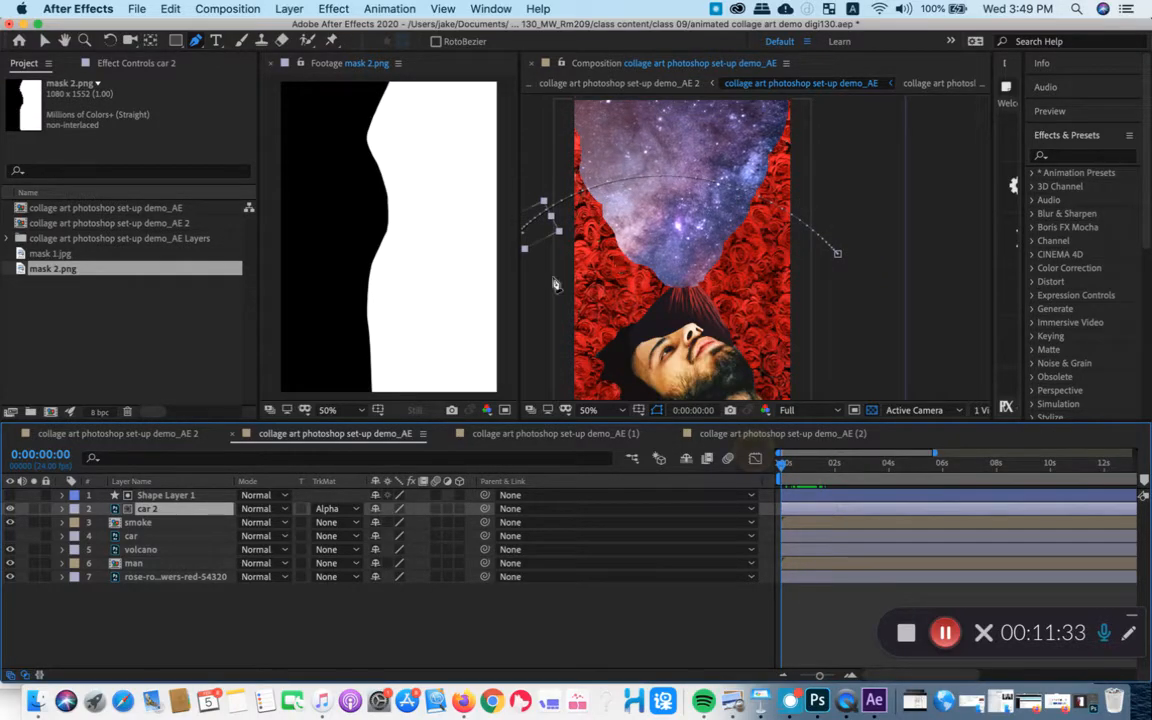
# - Close the mask 2.png Footage viewer and recentre the collage at 50% in the Composition viewer
pyautogui.scroll(-3, 602, 297)
pyautogui.scroll(1, 787, 342)
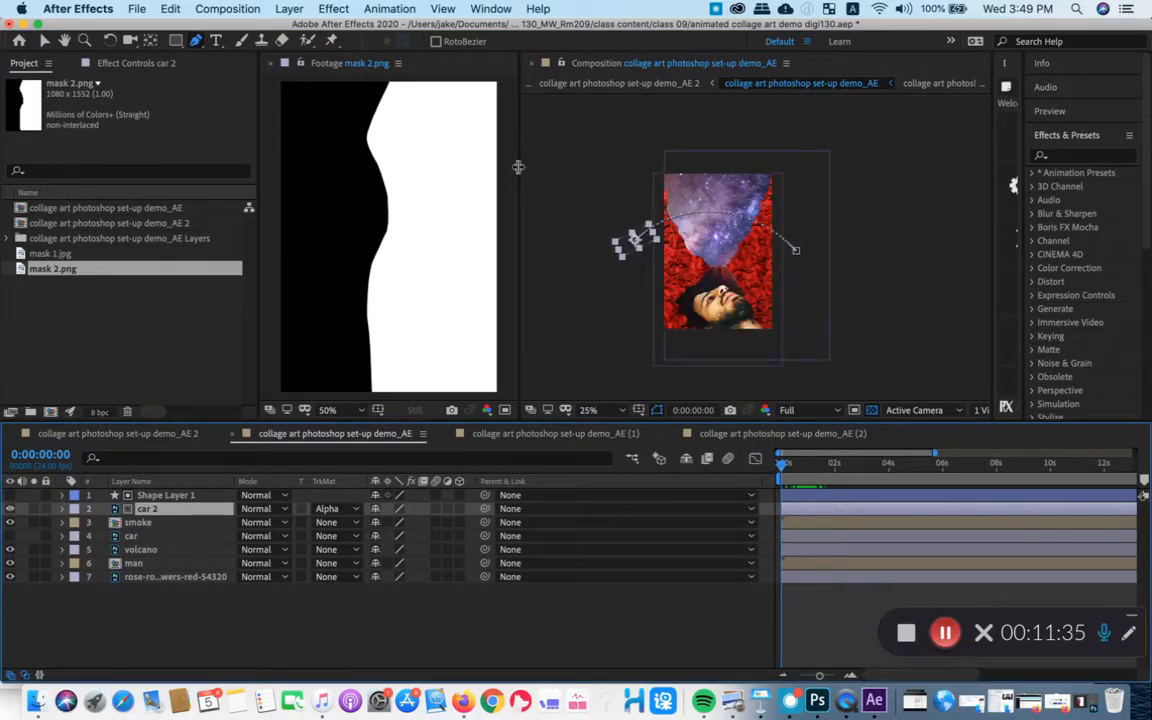
pyautogui.click(270, 64)
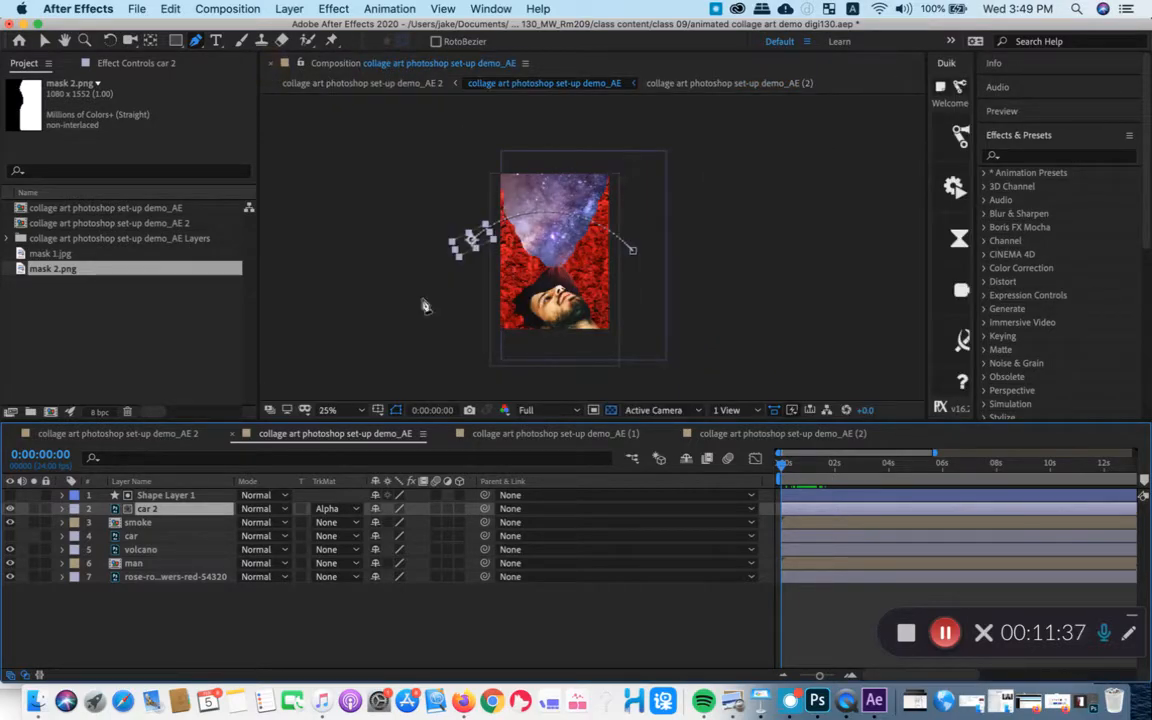
pyautogui.scroll(1, 455, 300)
pyautogui.moveTo(535, 255); pyautogui.dragTo(620, 229)
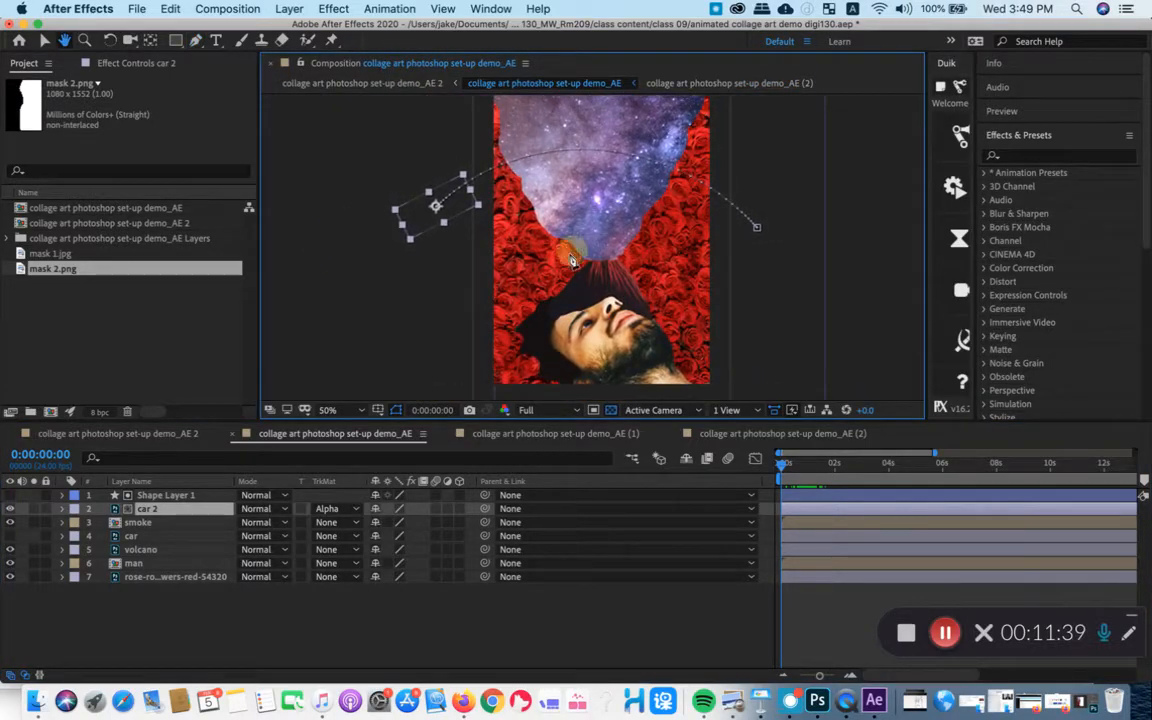
# - Make the original car layer visible and preview both car layers crossing the collage
pyautogui.click(808, 464)
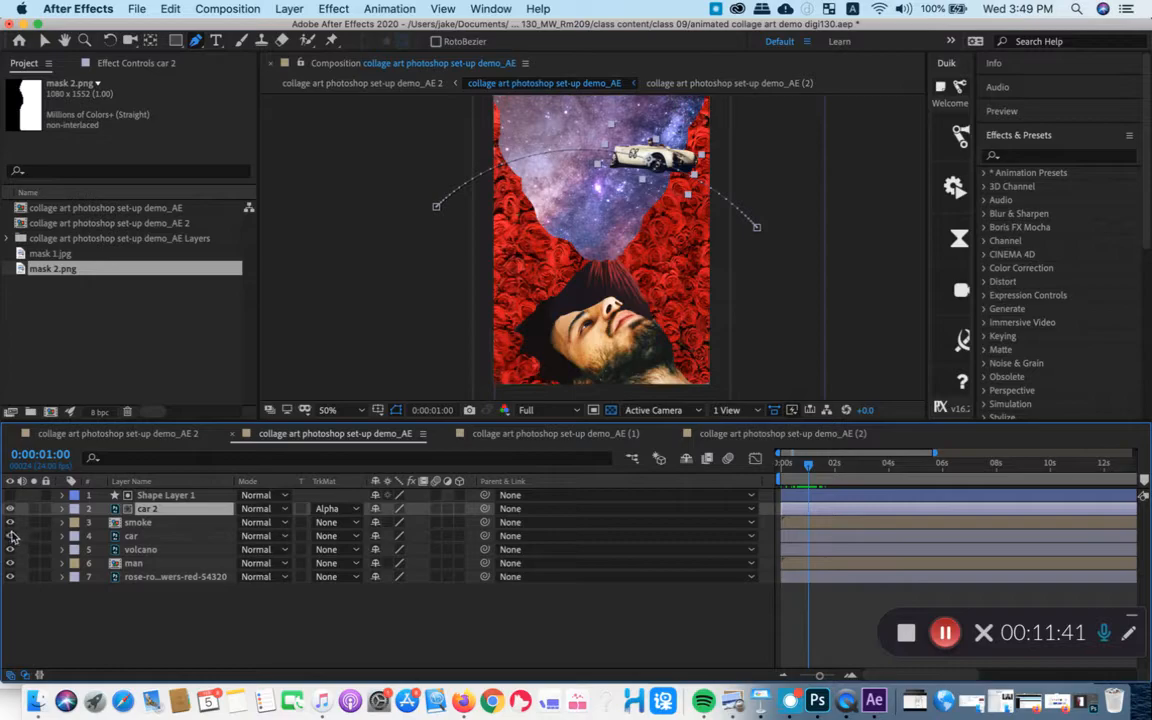
pyautogui.moveTo(822, 470); pyautogui.dragTo(795, 468)
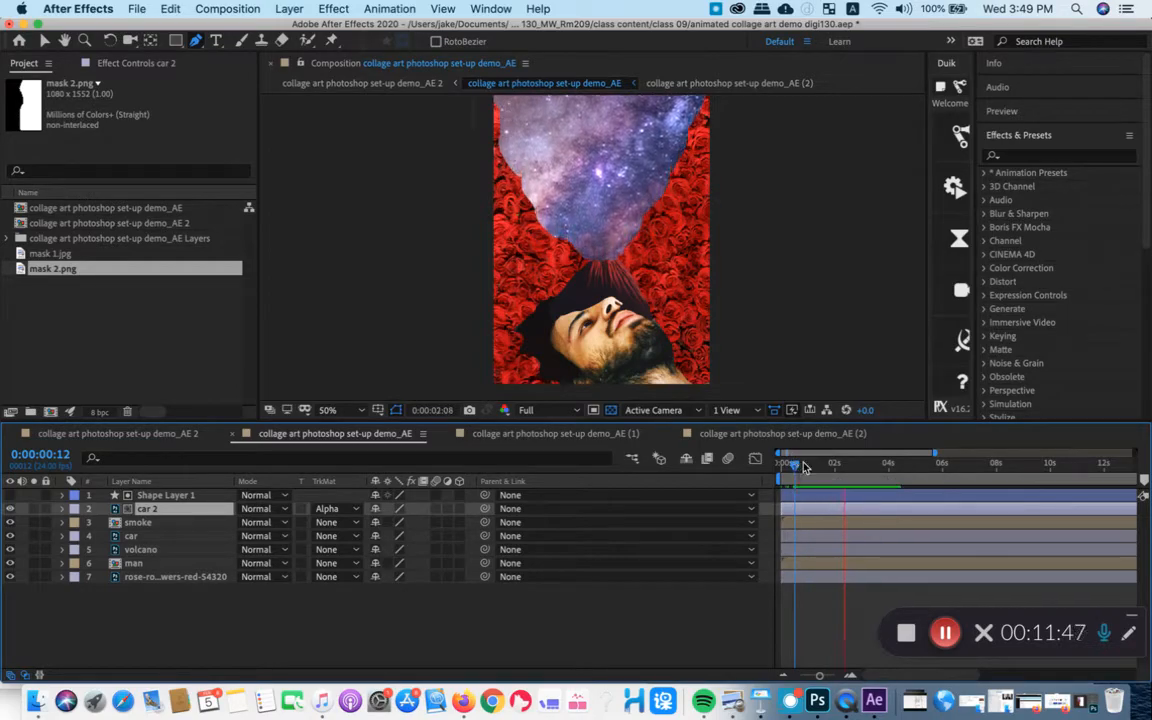
pyautogui.press('space')
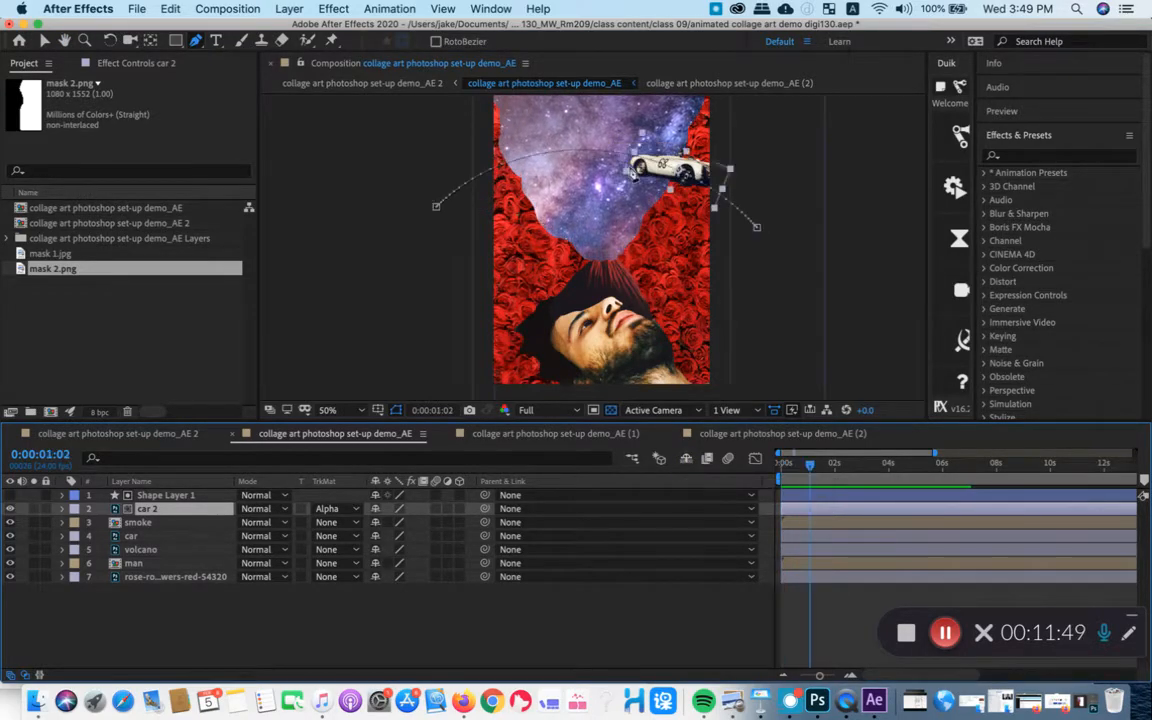
# - Select Shape Layer 1, adjust its curved path edge inside the galaxy area, and preview the masked car
pyautogui.click(165, 495)
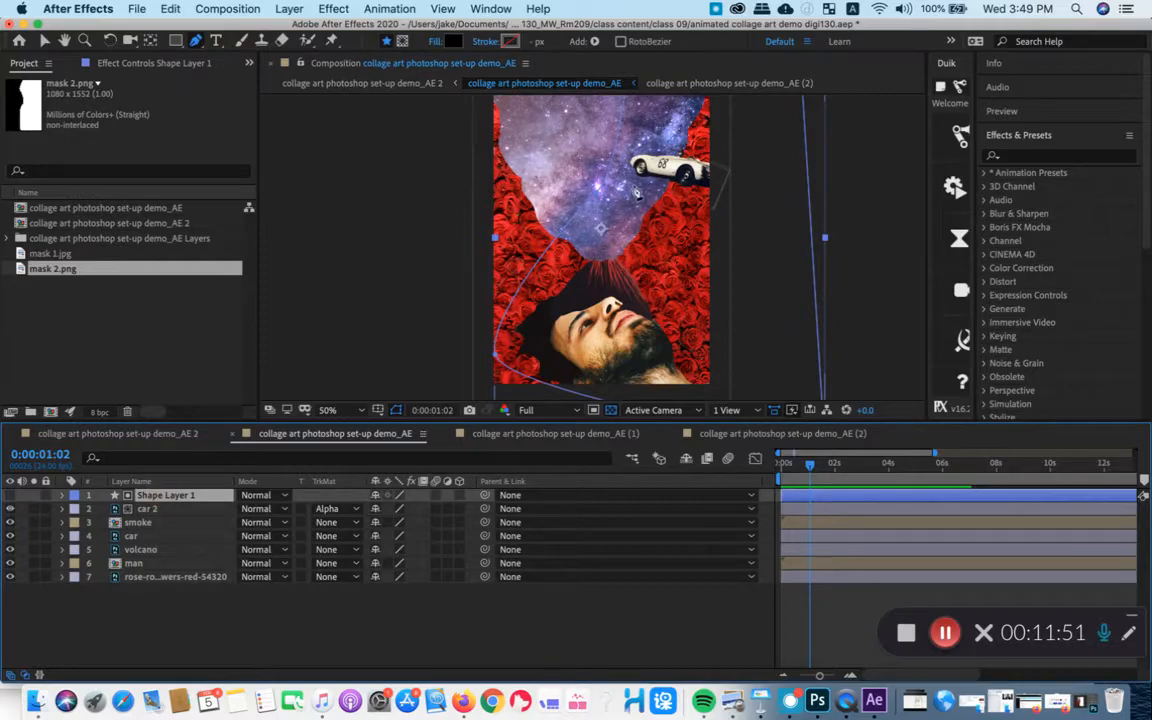
pyautogui.moveTo(595, 199); pyautogui.dragTo(586, 188)
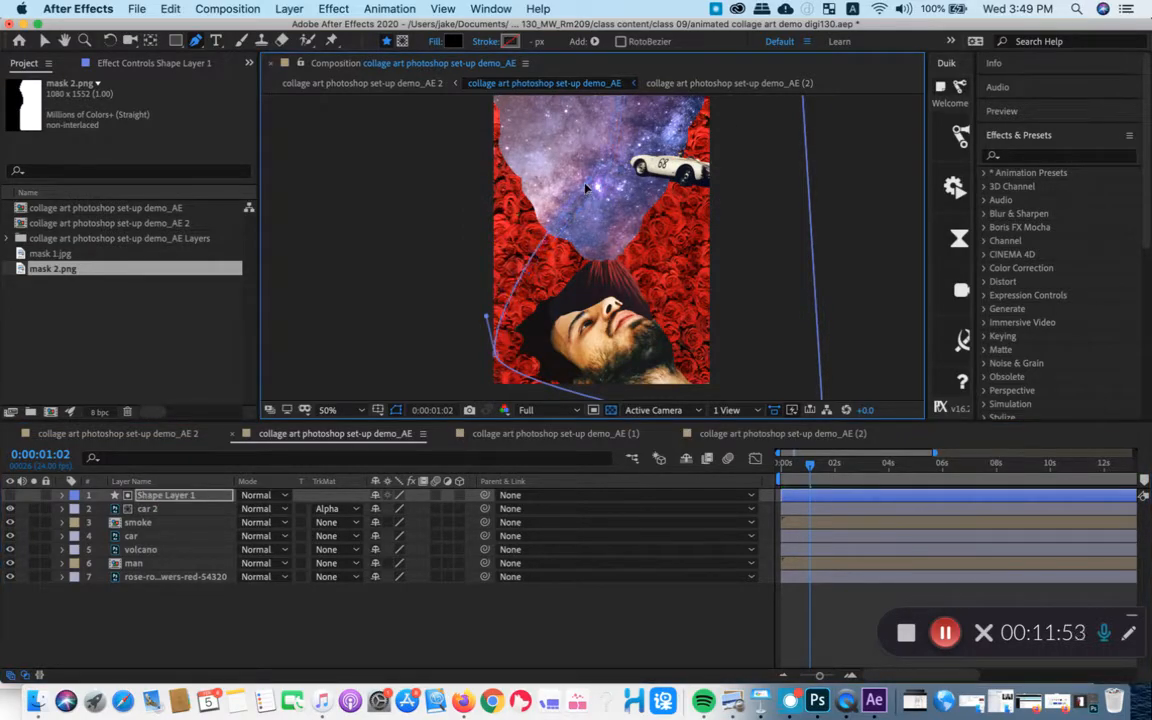
pyautogui.press('space')
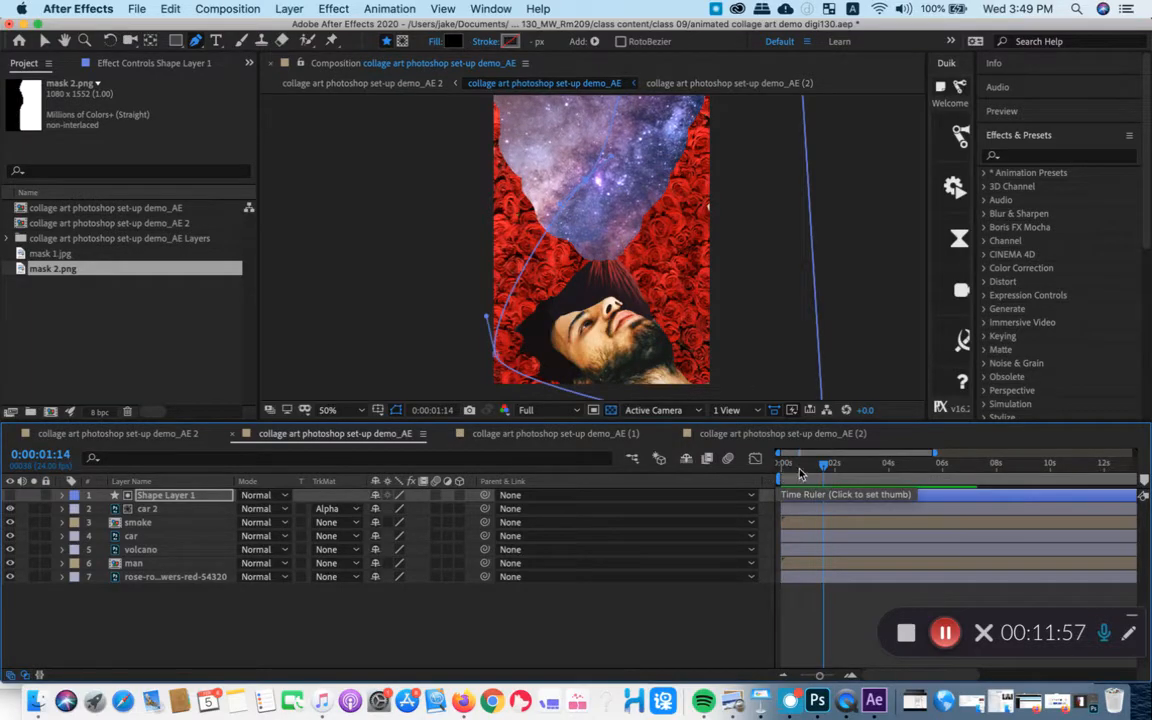
pyautogui.press('space')
# - Switch to the Selection tool and deselect Shape Layer 1
pyautogui.scroll(-2, 722, 350)
pyautogui.scroll(2, 630, 304)
pyautogui.press('v')
pyautogui.hscroll(3, 406, 188)
pyautogui.scroll(2, 406, 188)
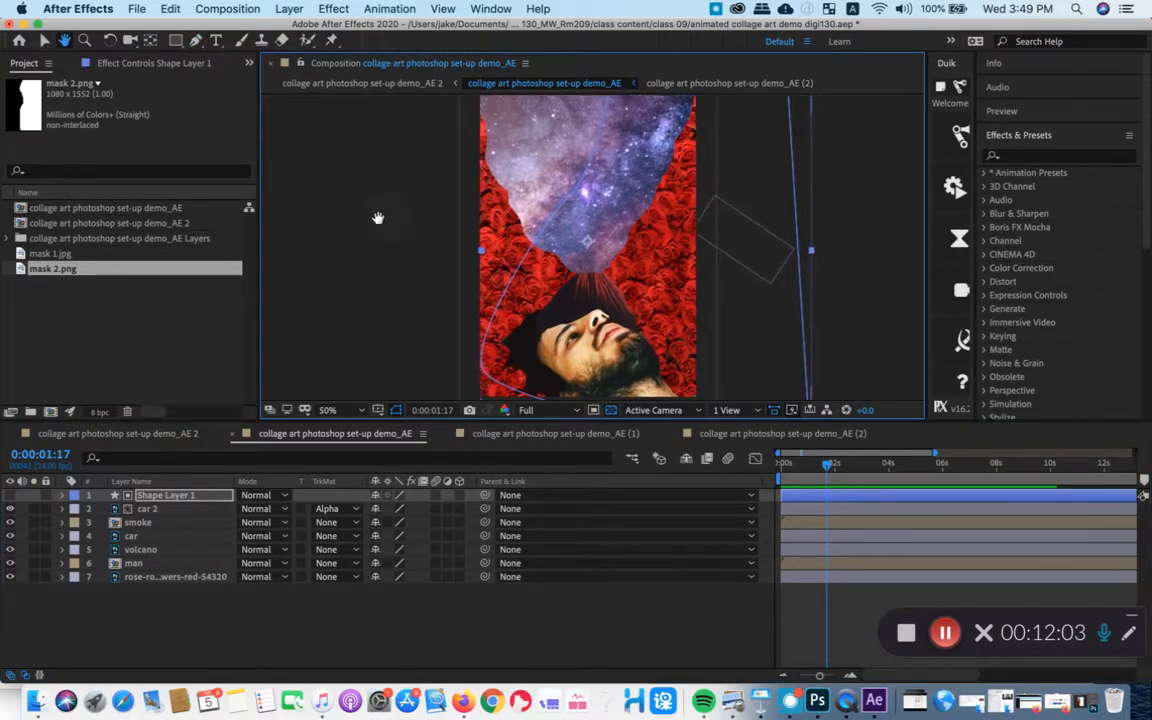
pyautogui.click(273, 241)
pyautogui.scroll(-3, 717, 219)
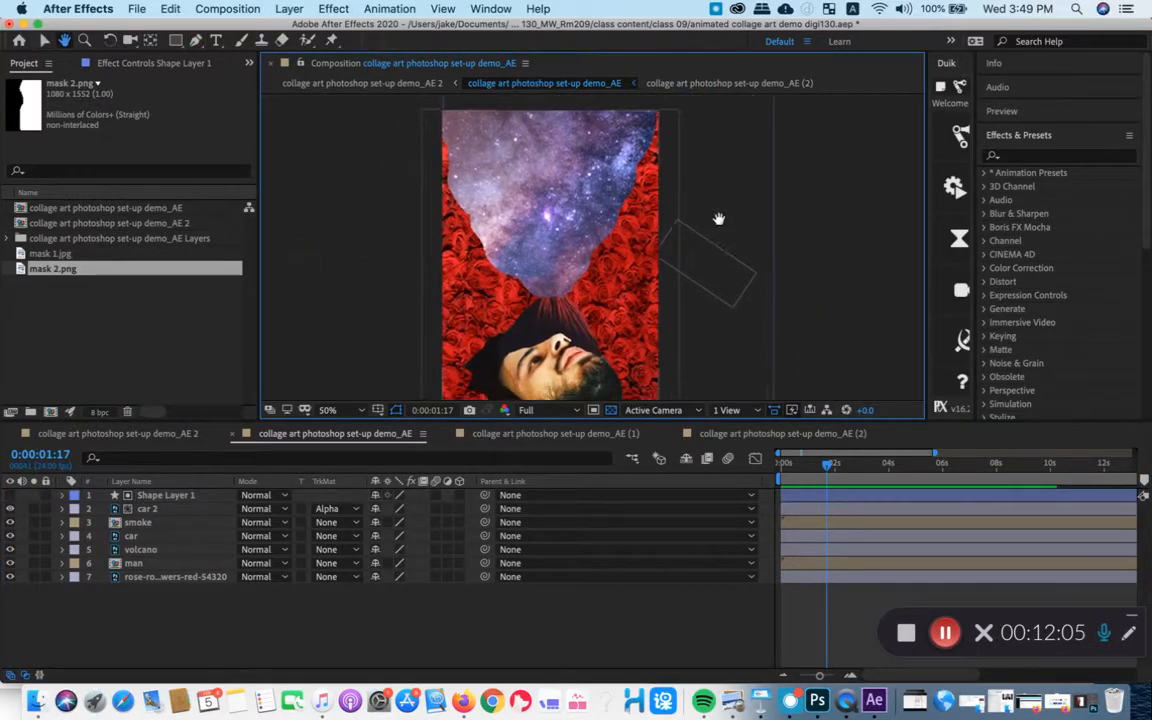
pyautogui.press('space')
pyautogui.moveTo(373, 239); pyautogui.dragTo(298, 239)
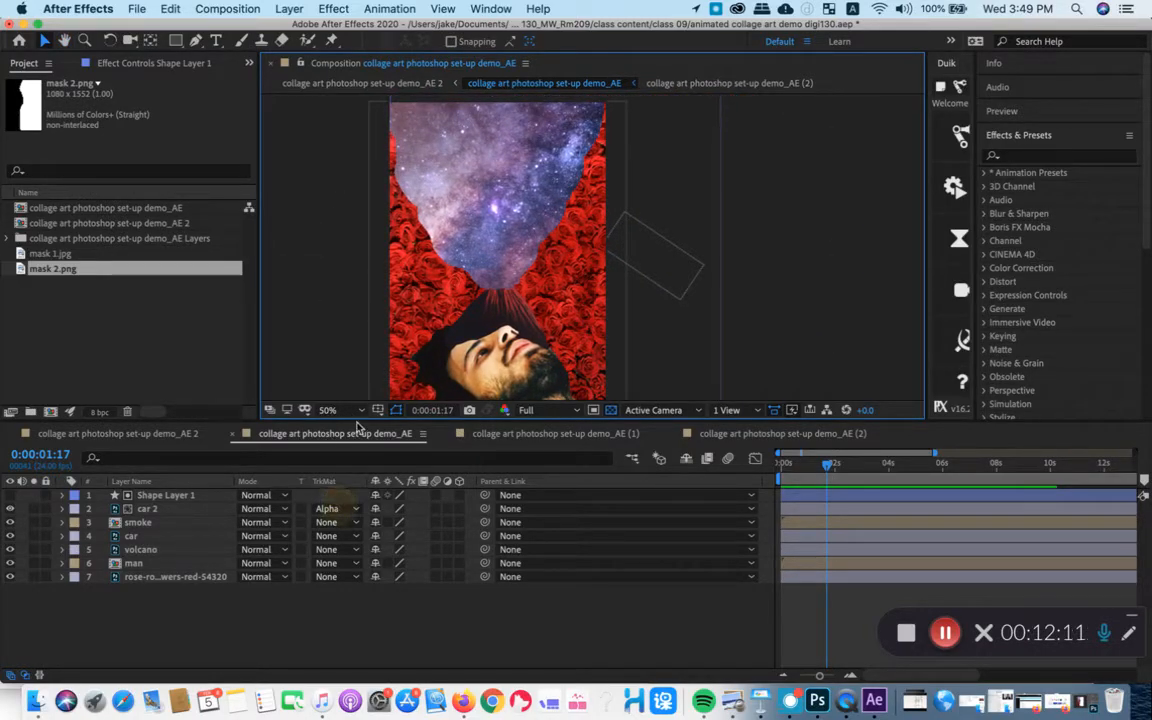
# - Resize the Composition and timeline areas so the collage and all seven layers fit on screen
pyautogui.moveTo(326, 421); pyautogui.dragTo(350, 536)
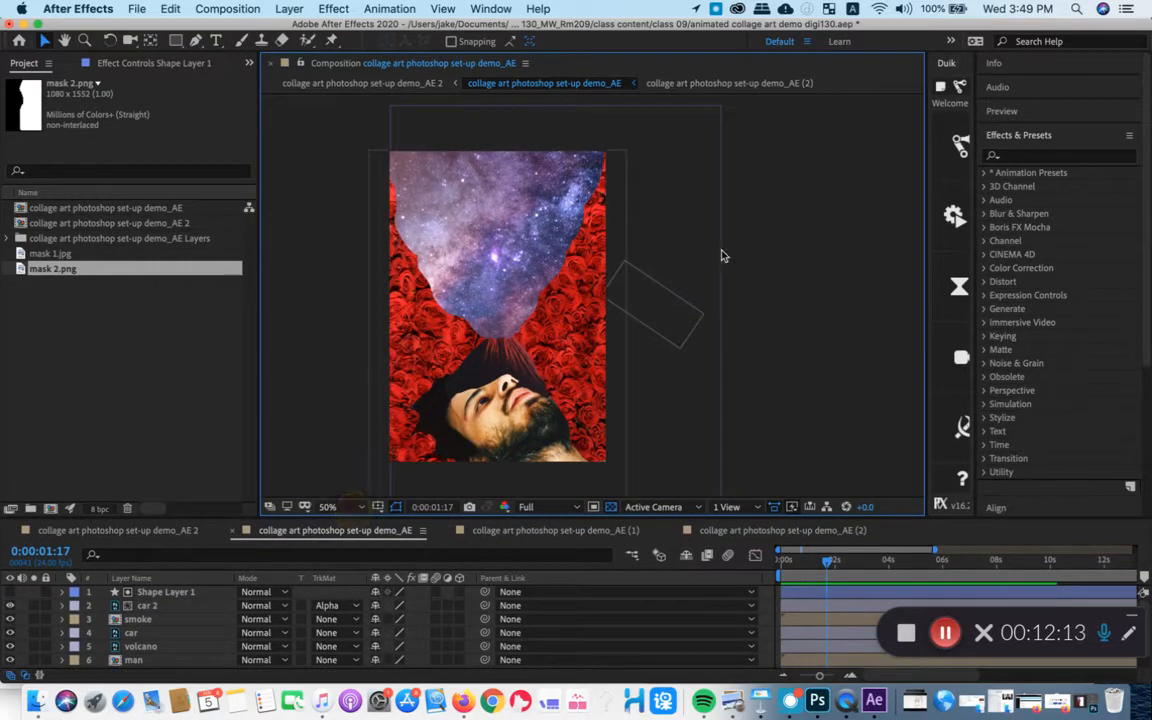
pyautogui.press('space')
pyautogui.moveTo(678, 286); pyautogui.dragTo(743, 239)
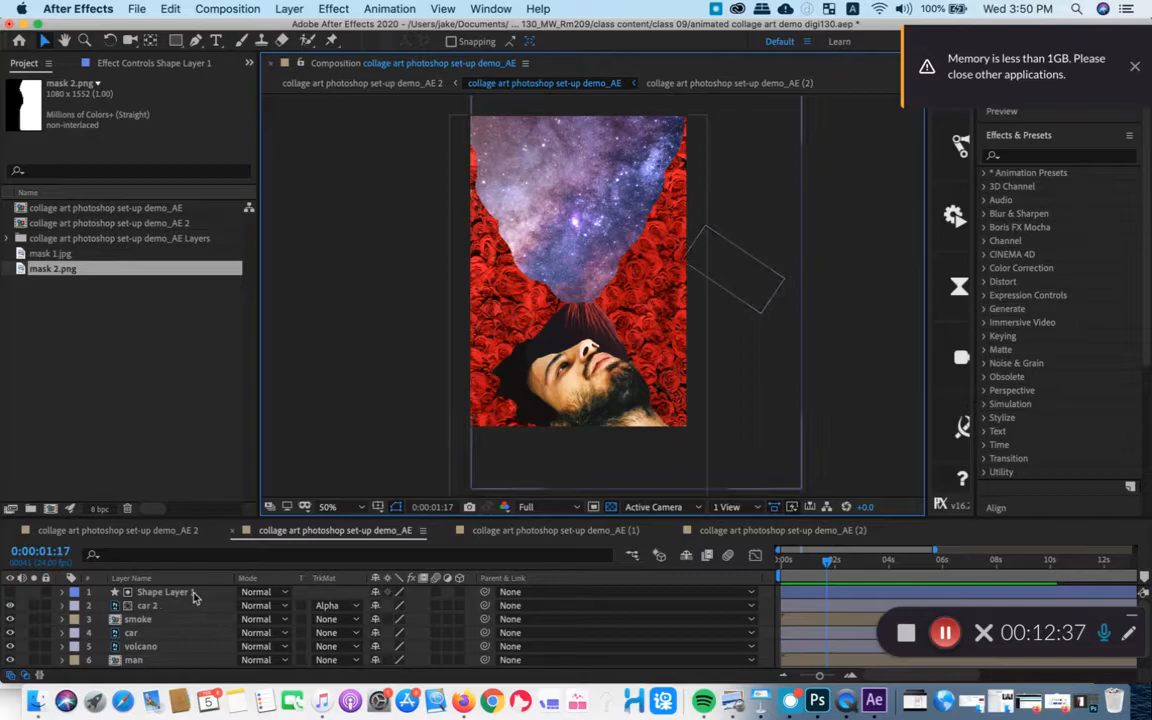
pyautogui.moveTo(200, 528); pyautogui.dragTo(207, 459)
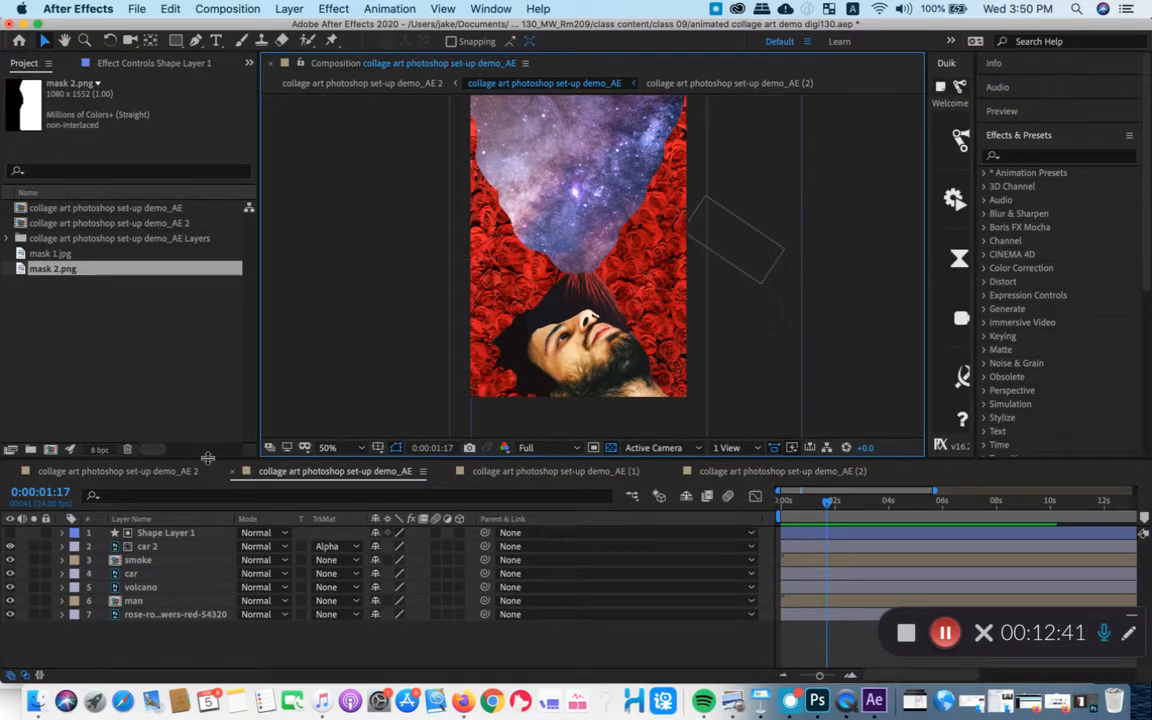
pyautogui.moveTo(220, 459); pyautogui.dragTo(219, 464)
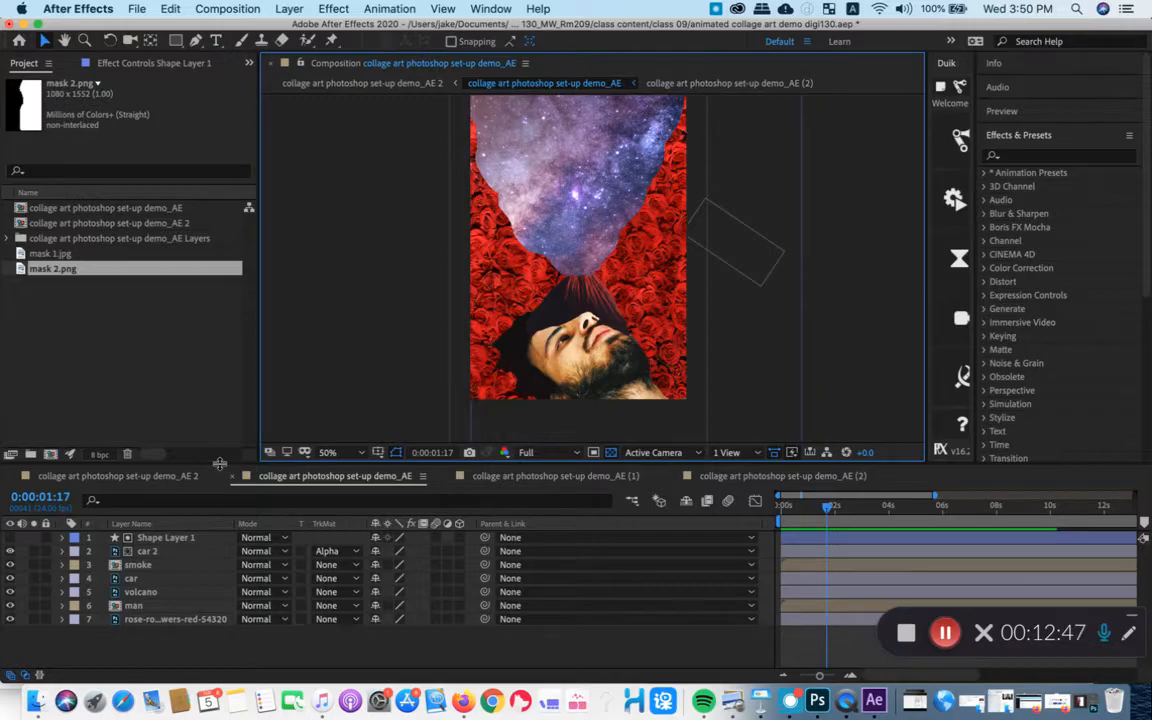
# - Select the car 2 layer and preview its masked motion along the path
pyautogui.moveTo(827, 510)
pyautogui.mouseDown()
pyautogui.moveTo(811, 511)
pyautogui.moveTo(831, 517)
pyautogui.mouseUp()
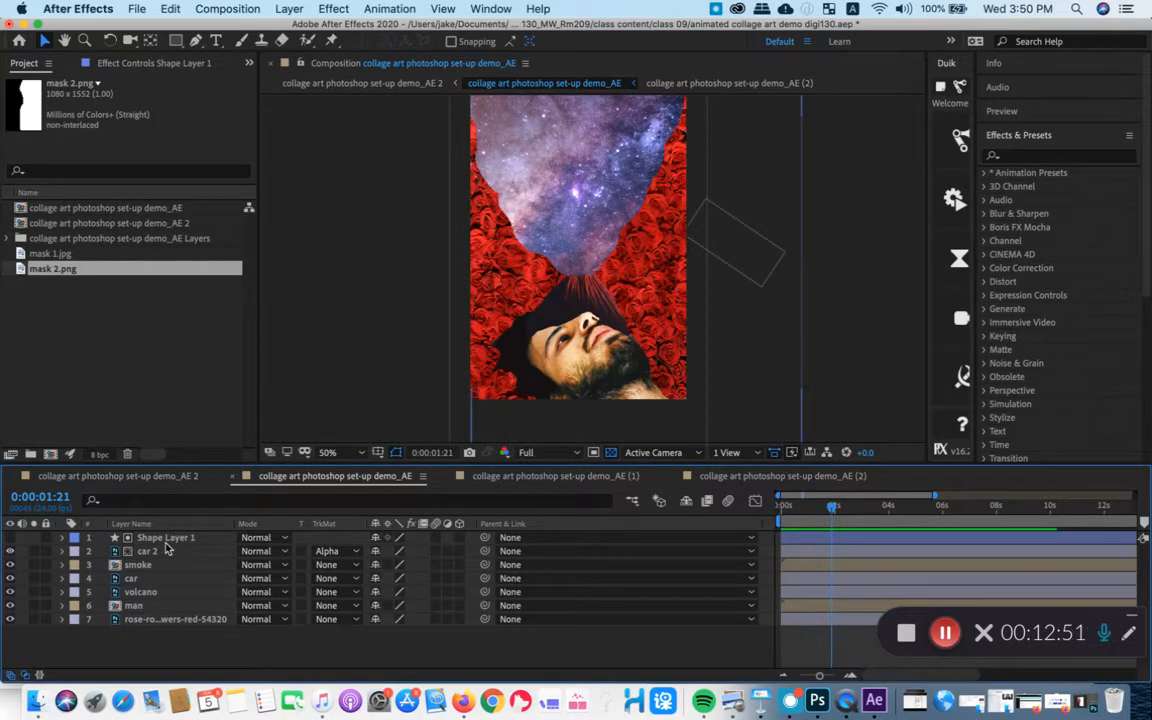
pyautogui.click(195, 550)
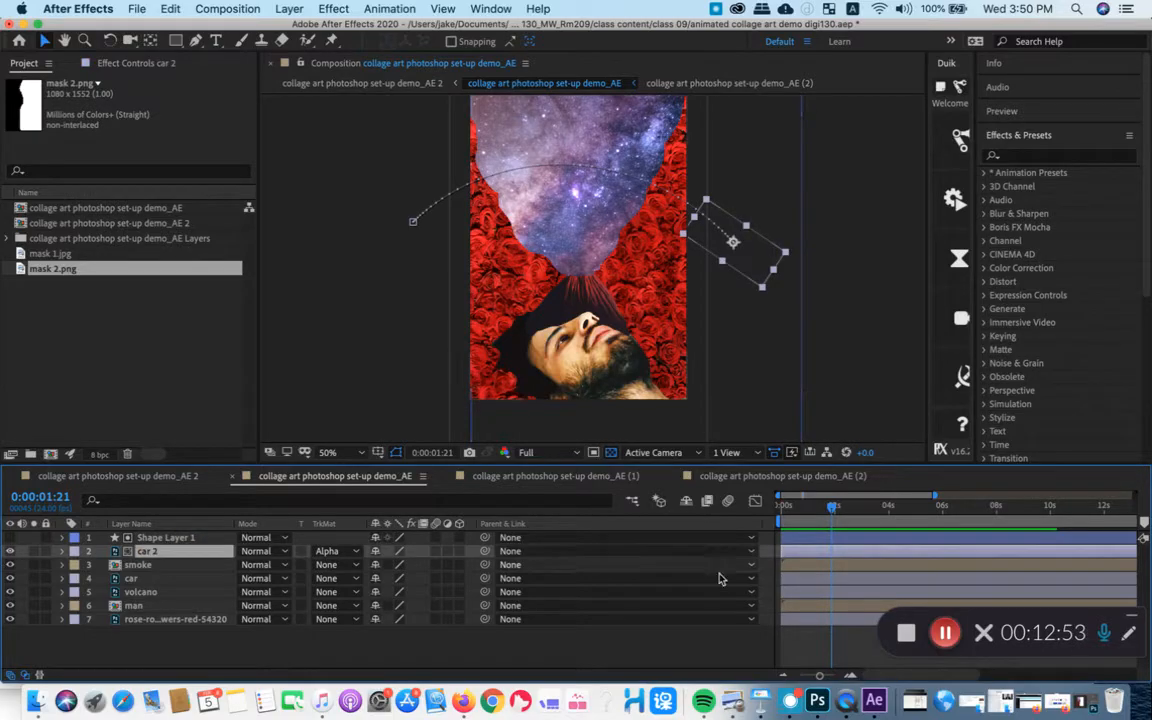
pyautogui.press('space')
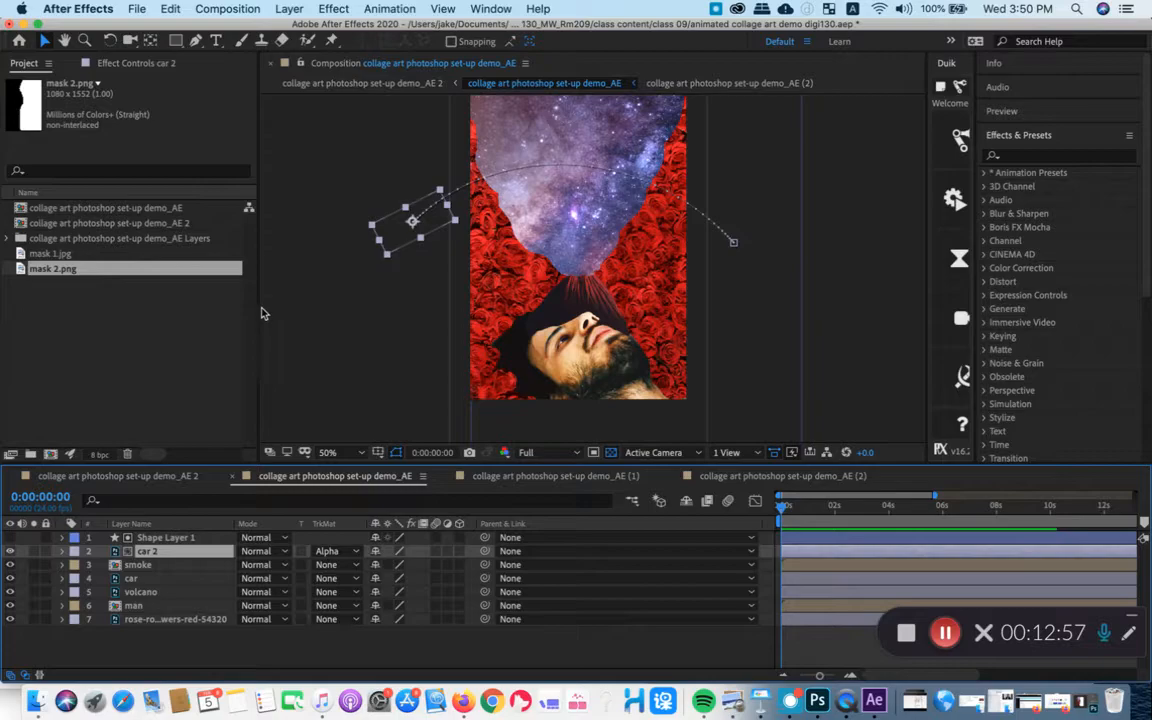
# - Widen the Project panel to reveal its File Path column and adjust the timeline height to show all seven layers
pyautogui.moveTo(259, 308); pyautogui.dragTo(246, 358)
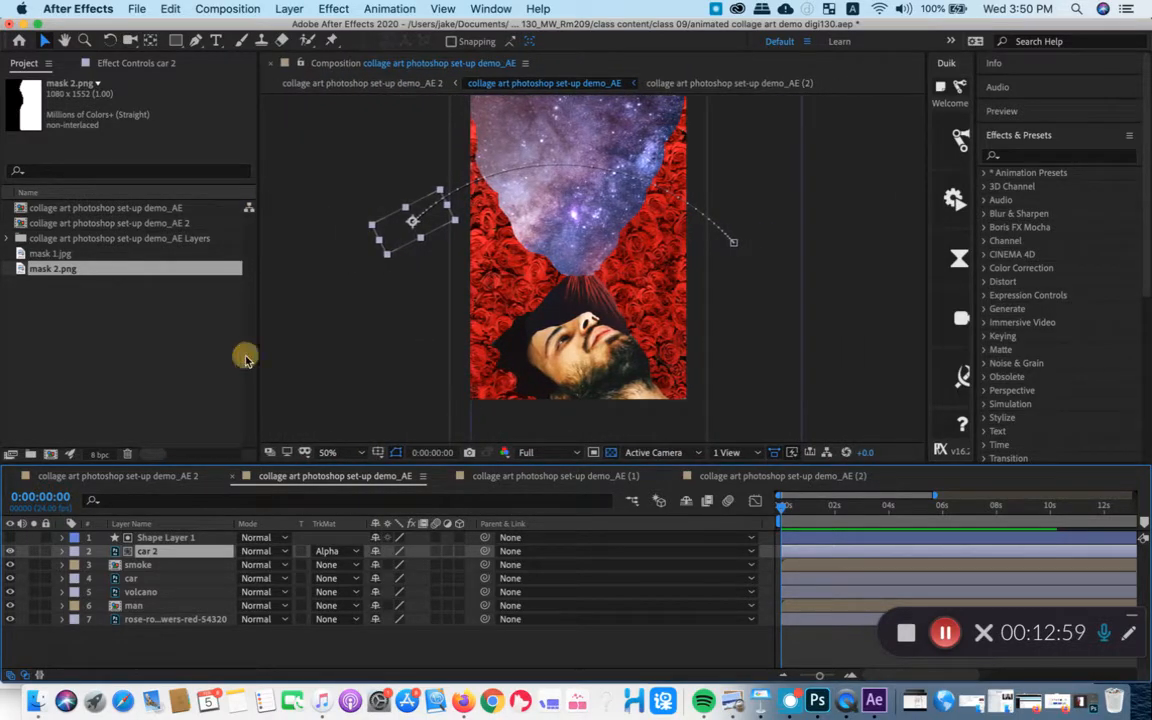
pyautogui.moveTo(535, 465); pyautogui.dragTo(527, 527)
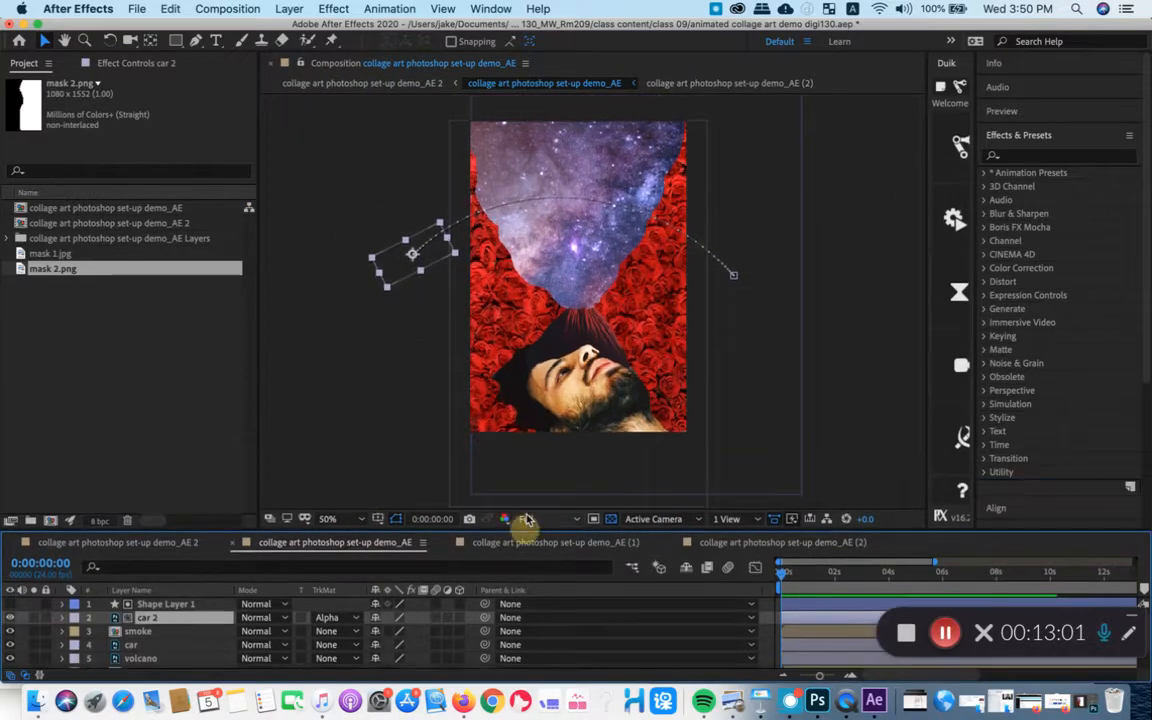
pyautogui.click(527, 519)
pyautogui.click(525, 521)
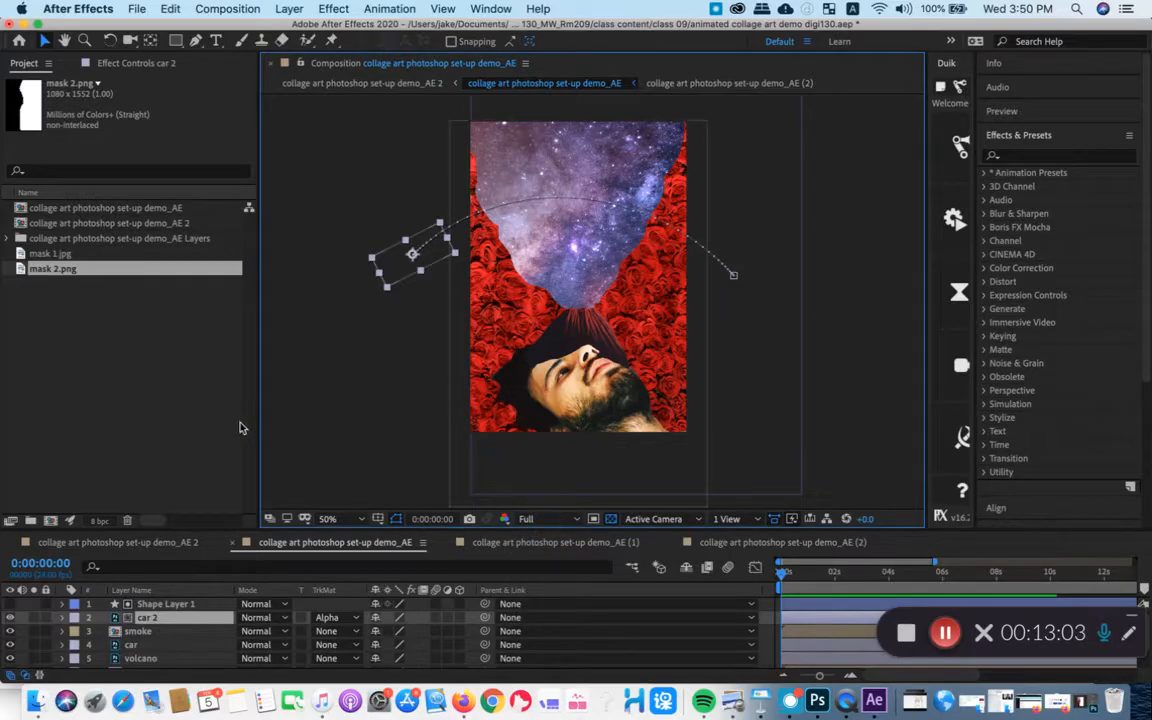
pyautogui.moveTo(259, 414); pyautogui.dragTo(360, 393)
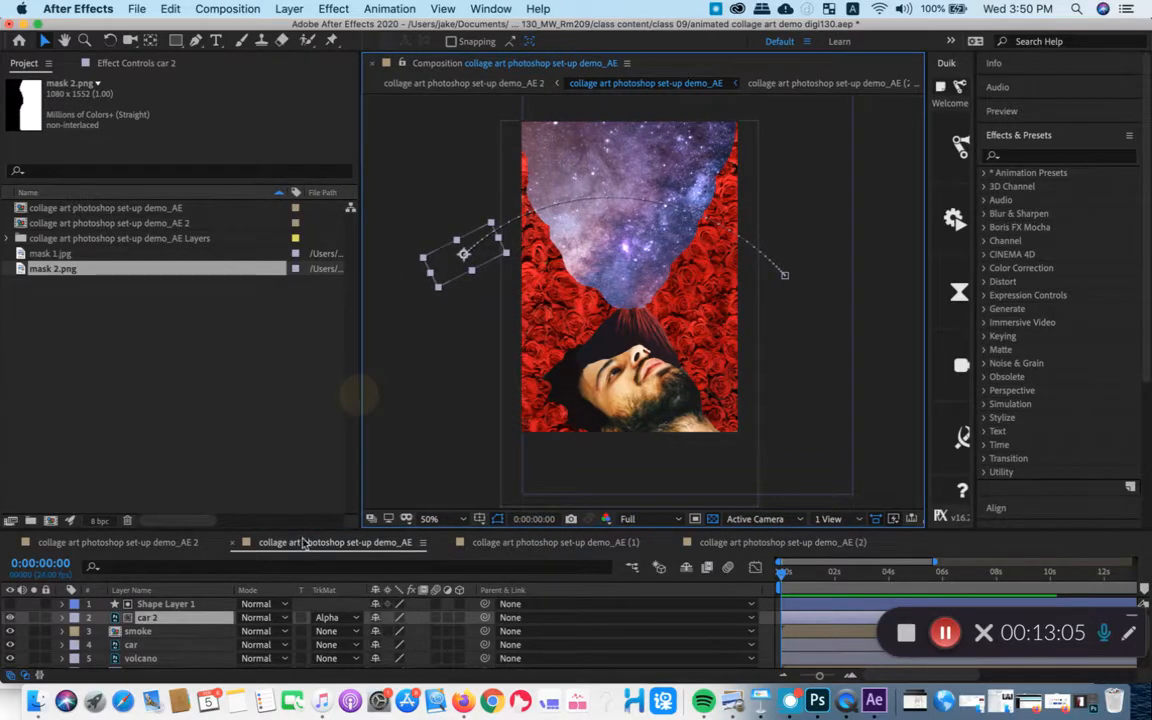
pyautogui.moveTo(309, 531); pyautogui.dragTo(298, 480)
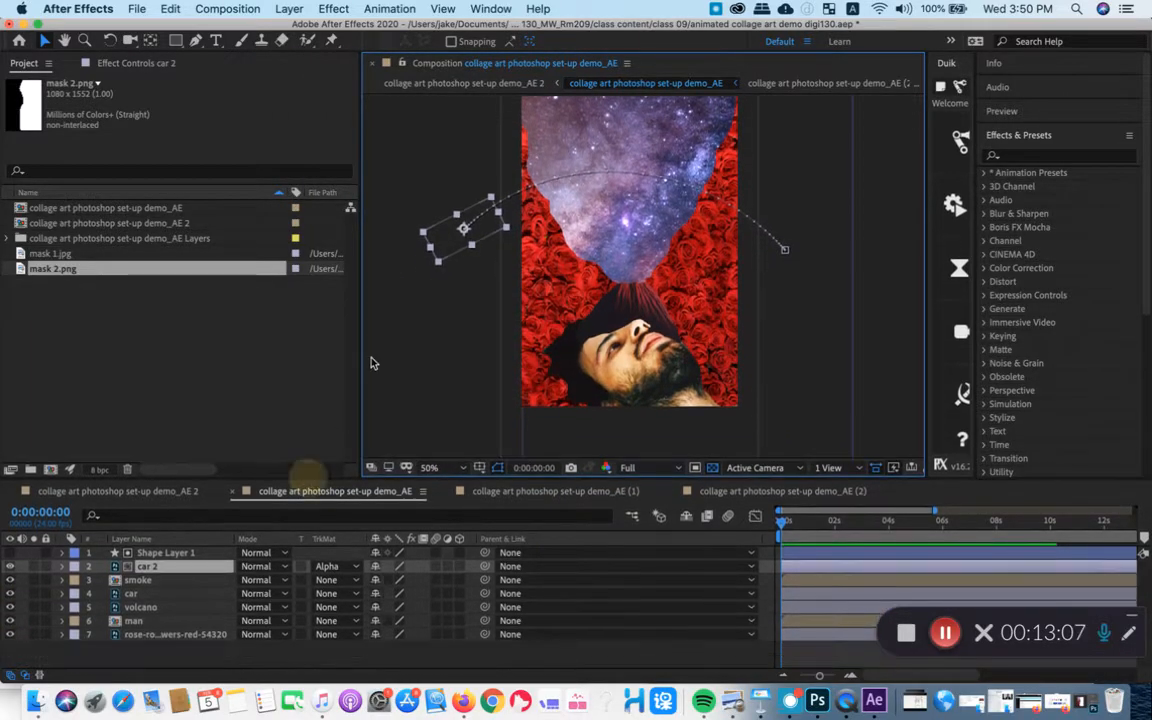
# - Resize the Project panel to show part of the File Path column, shorten the timeline area, and deselect mask 2.png
pyautogui.moveTo(361, 347); pyautogui.dragTo(311, 358)
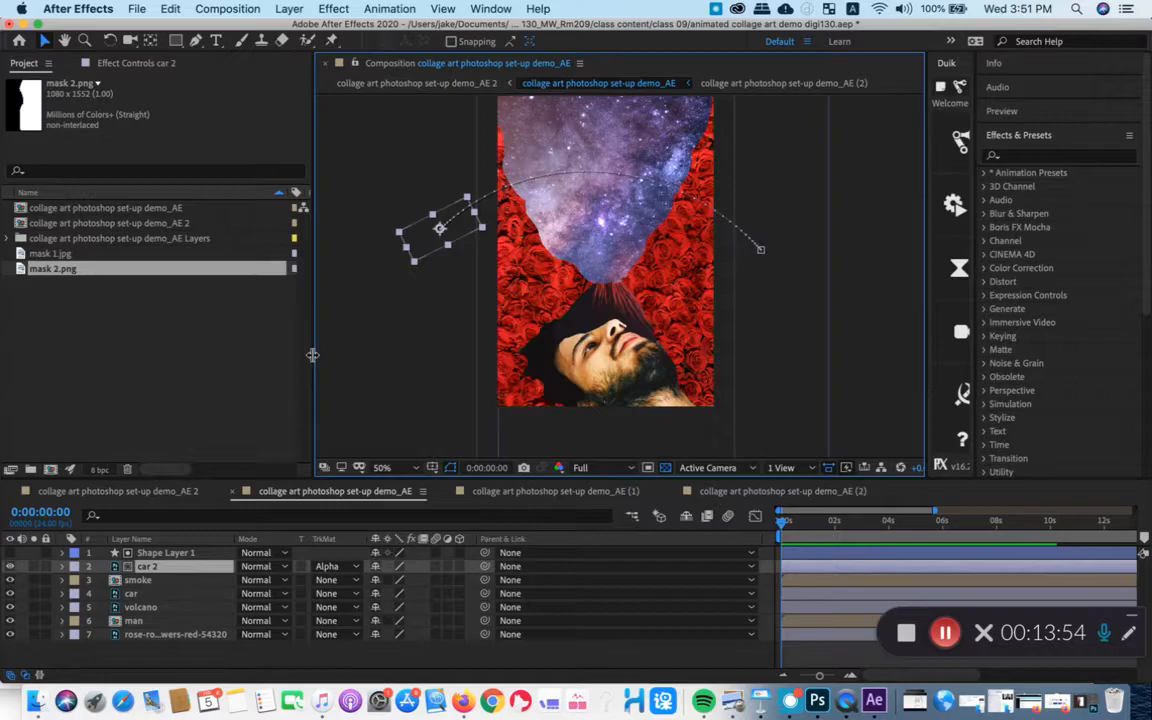
pyautogui.moveTo(604, 478); pyautogui.dragTo(601, 443)
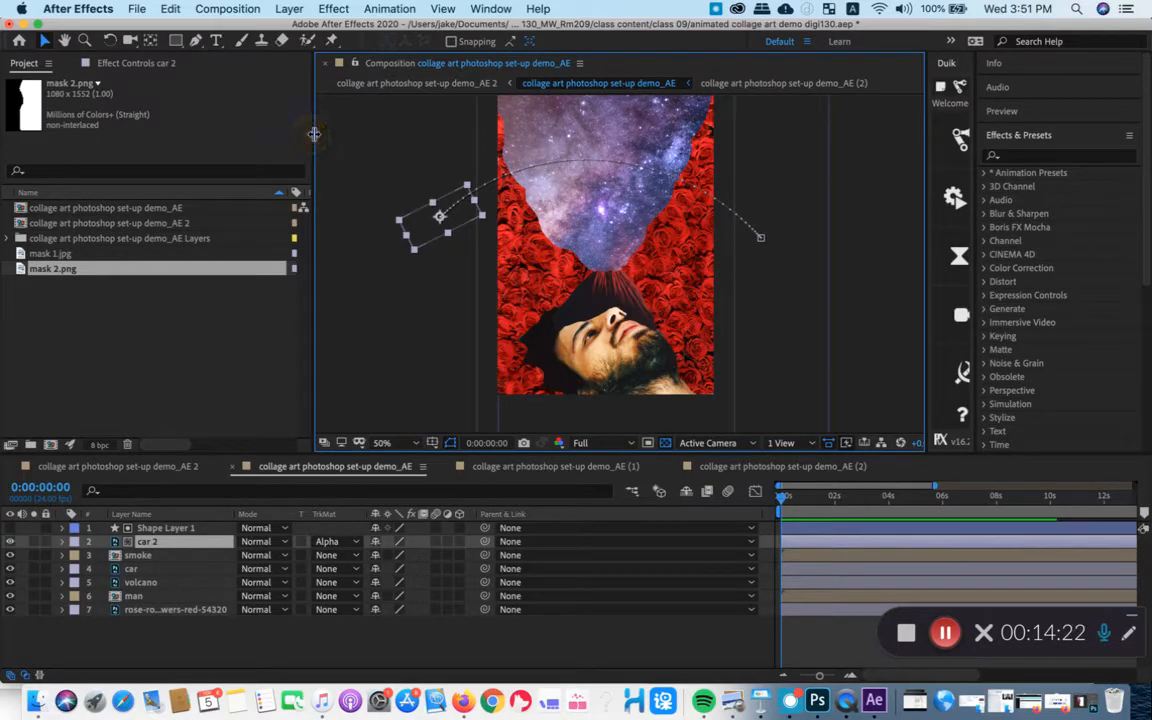
pyautogui.moveTo(312, 131); pyautogui.dragTo(562, 186)
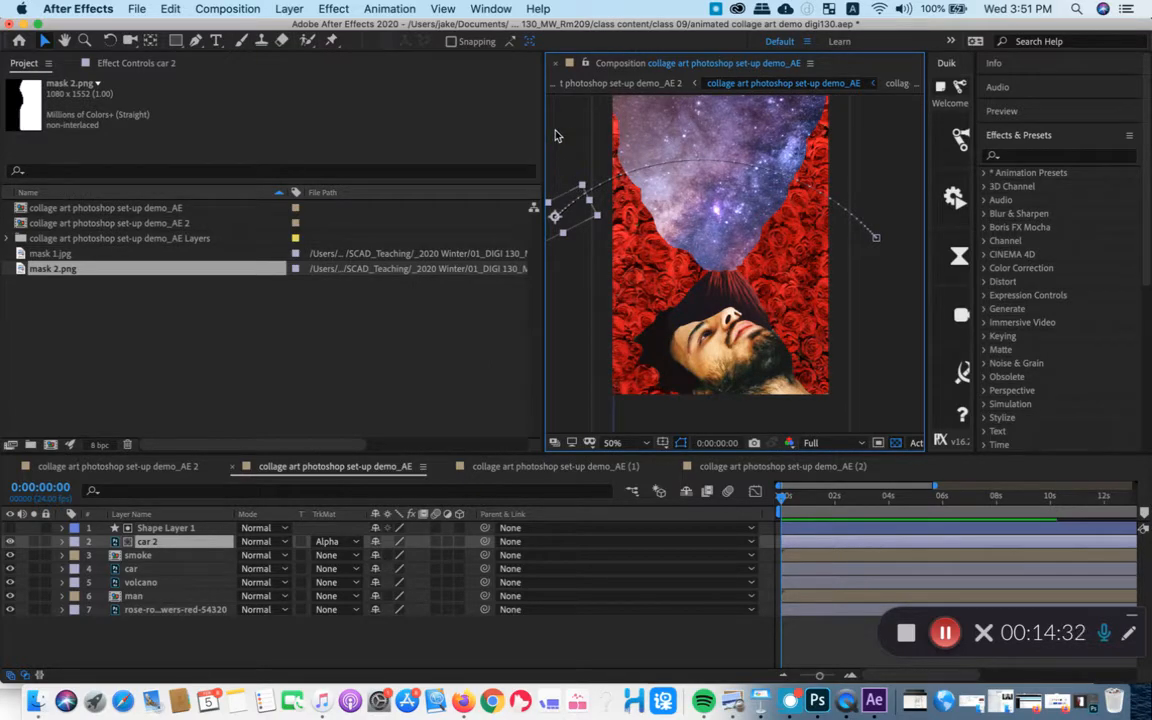
pyautogui.moveTo(557, 136); pyautogui.dragTo(386, 166)
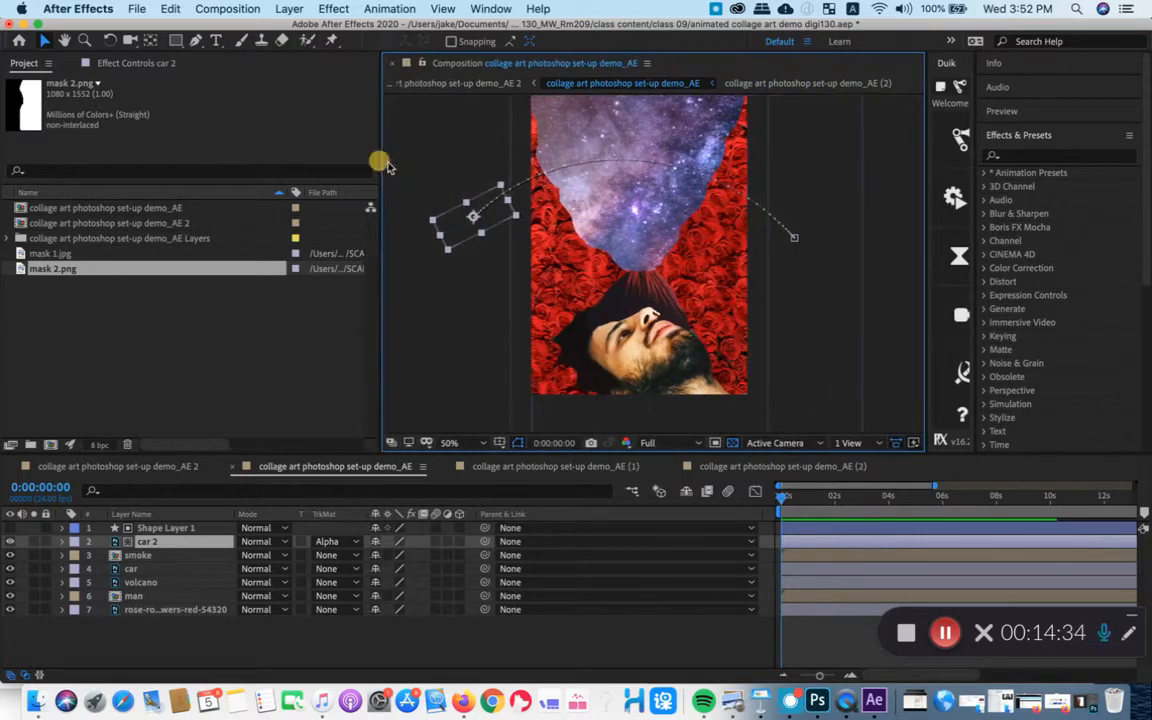
pyautogui.moveTo(420, 456); pyautogui.dragTo(420, 524)
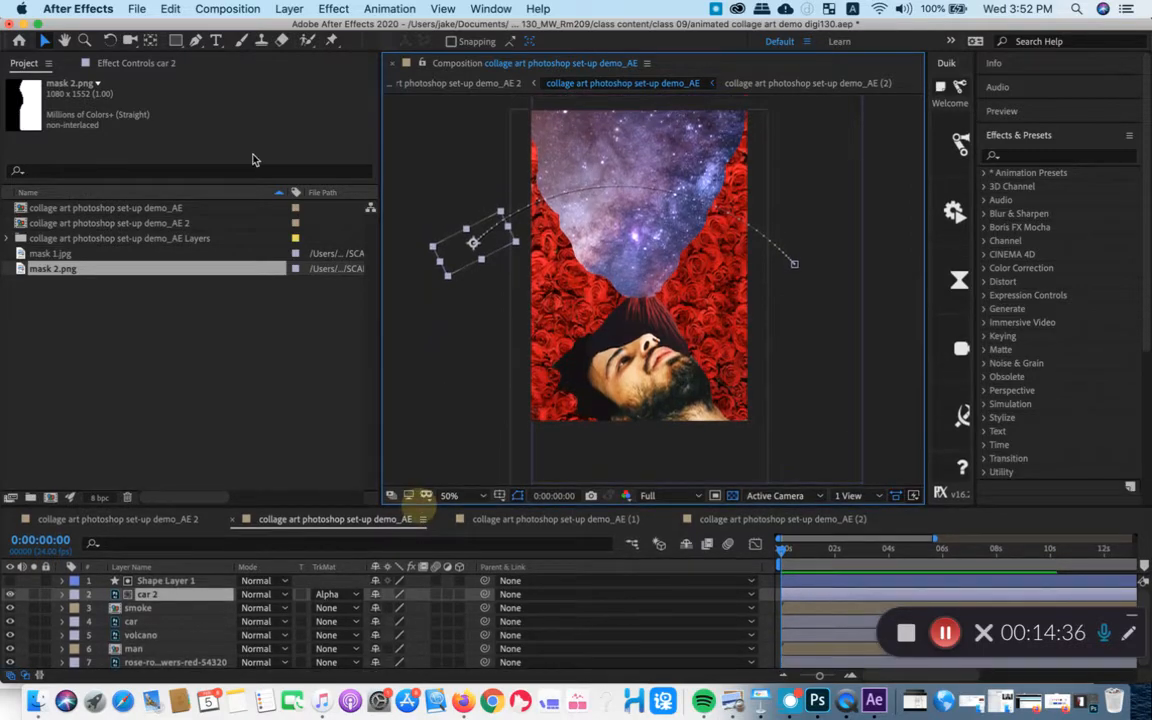
pyautogui.click(272, 375)
pyautogui.moveTo(783, 549); pyautogui.dragTo(766, 572)
# - Collect all the project's source files into a new folder in class 09, under class content of the 01_DIGI 130_MW_Rm209 folder
pyautogui.click(142, 8)
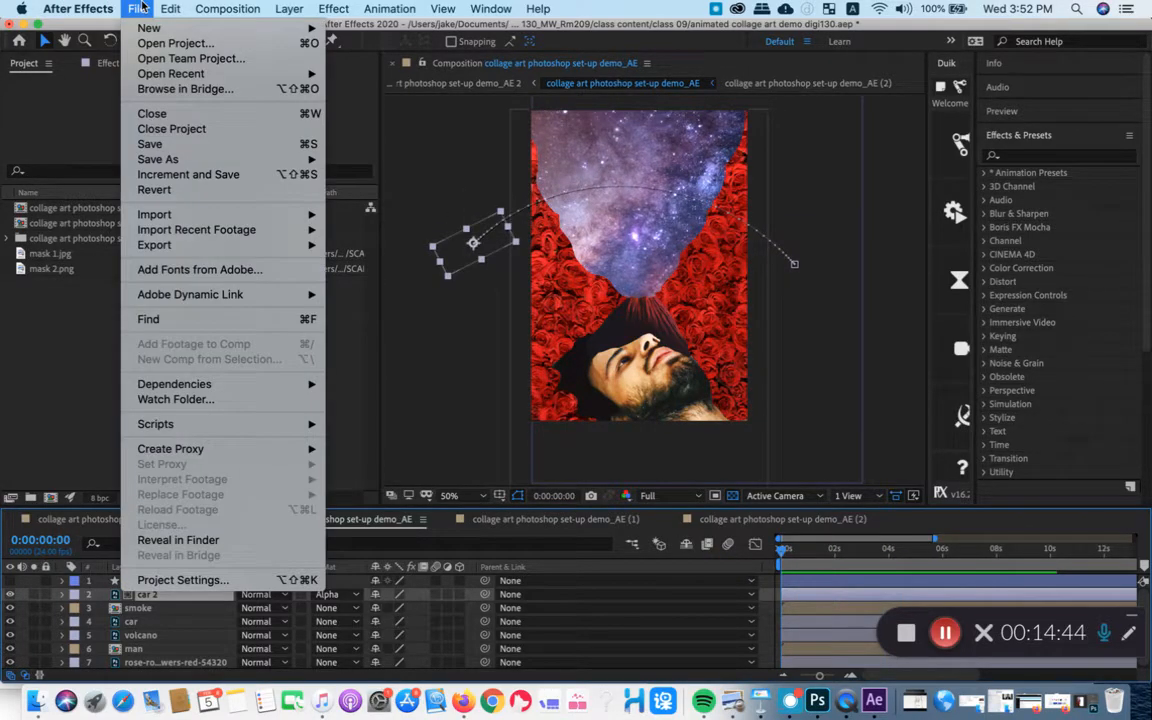
pyautogui.moveTo(184, 387)
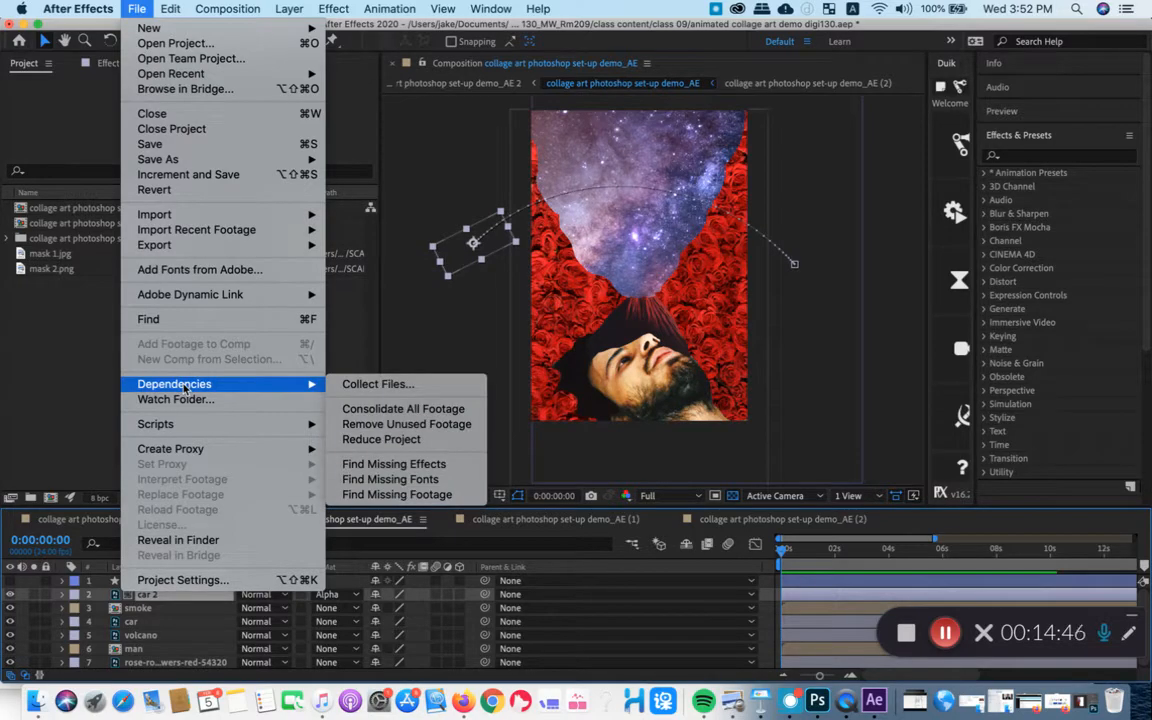
pyautogui.click(390, 385)
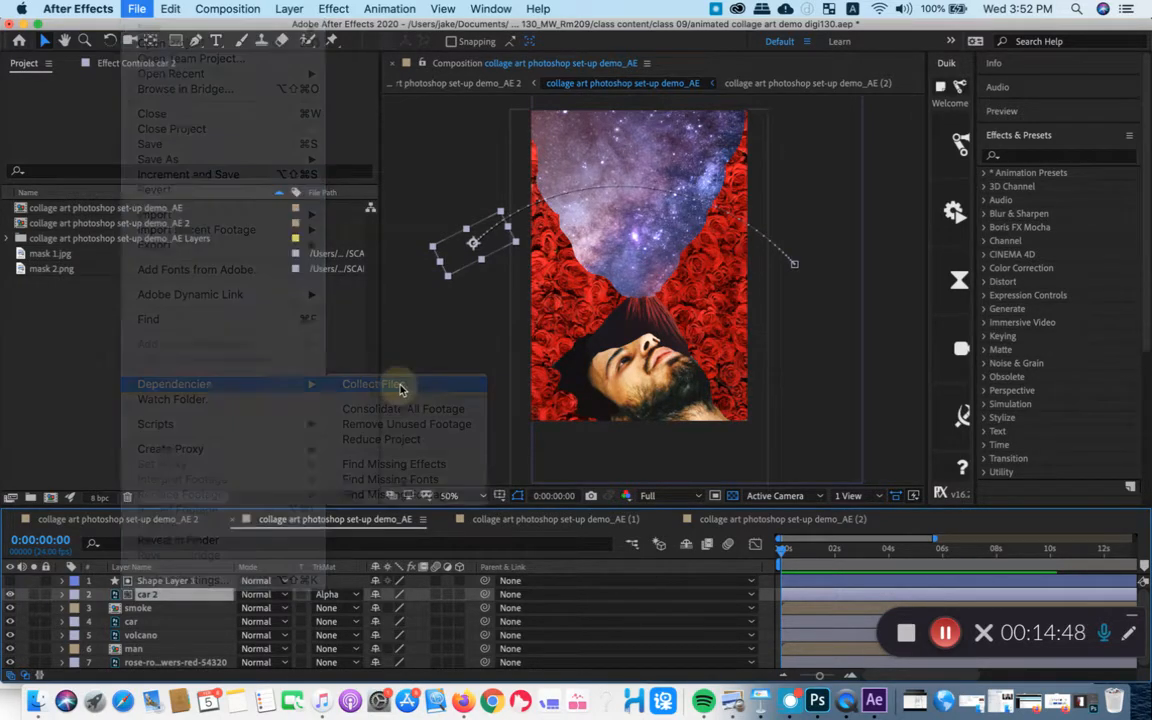
pyautogui.click(683, 378)
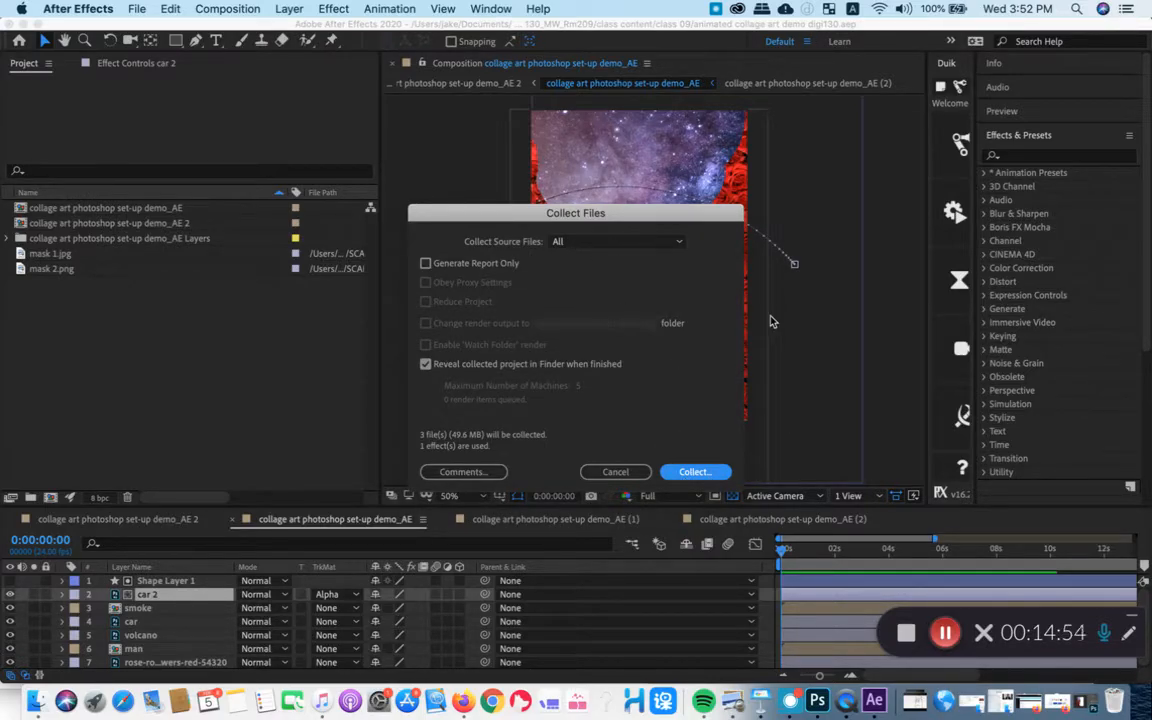
pyautogui.press('Return')
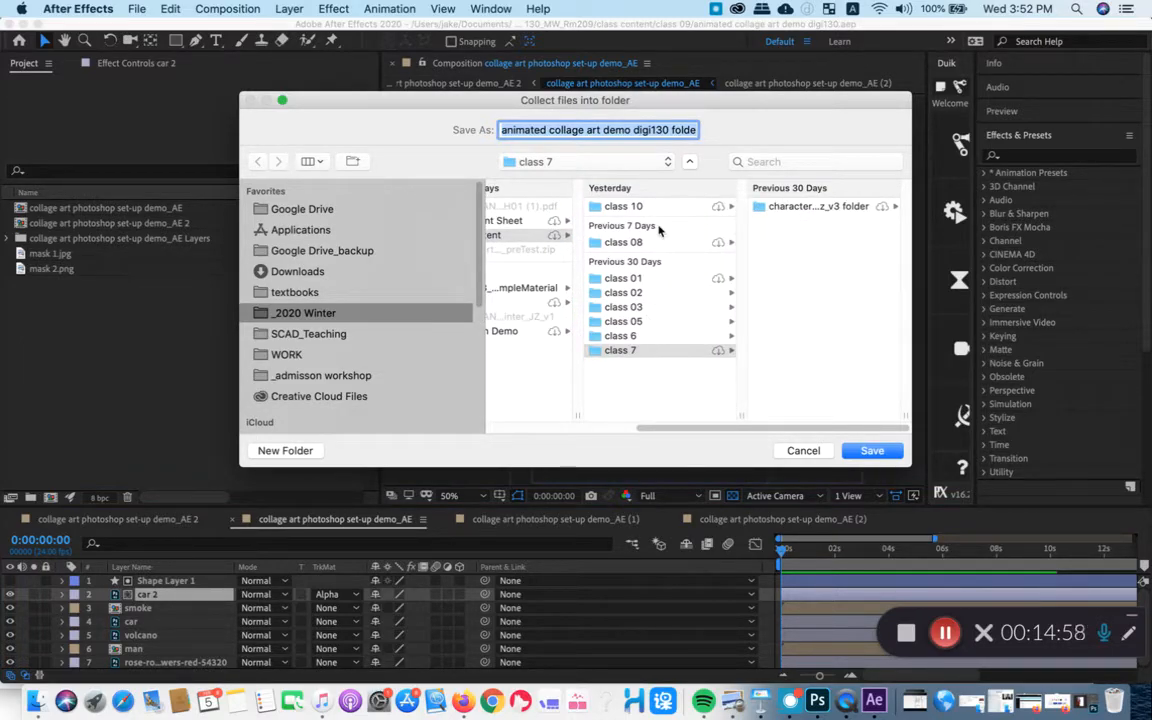
pyautogui.moveTo(658, 428); pyautogui.dragTo(455, 440)
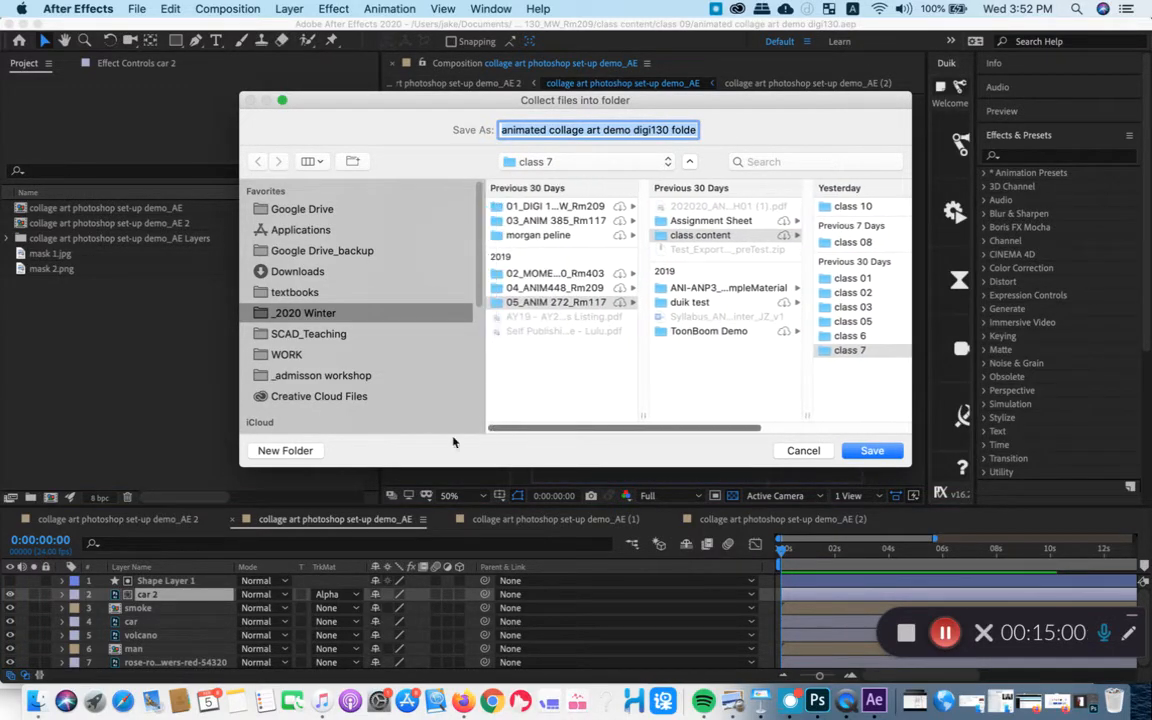
pyautogui.click(555, 206)
pyautogui.click(700, 221)
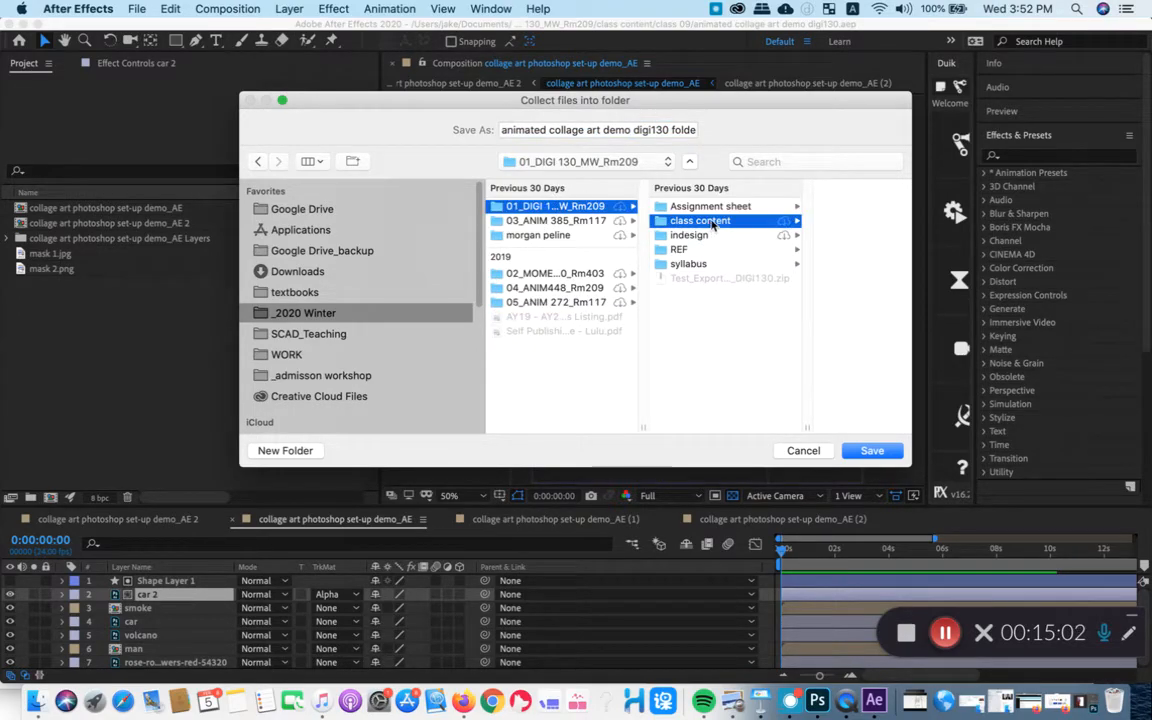
pyautogui.click(834, 208)
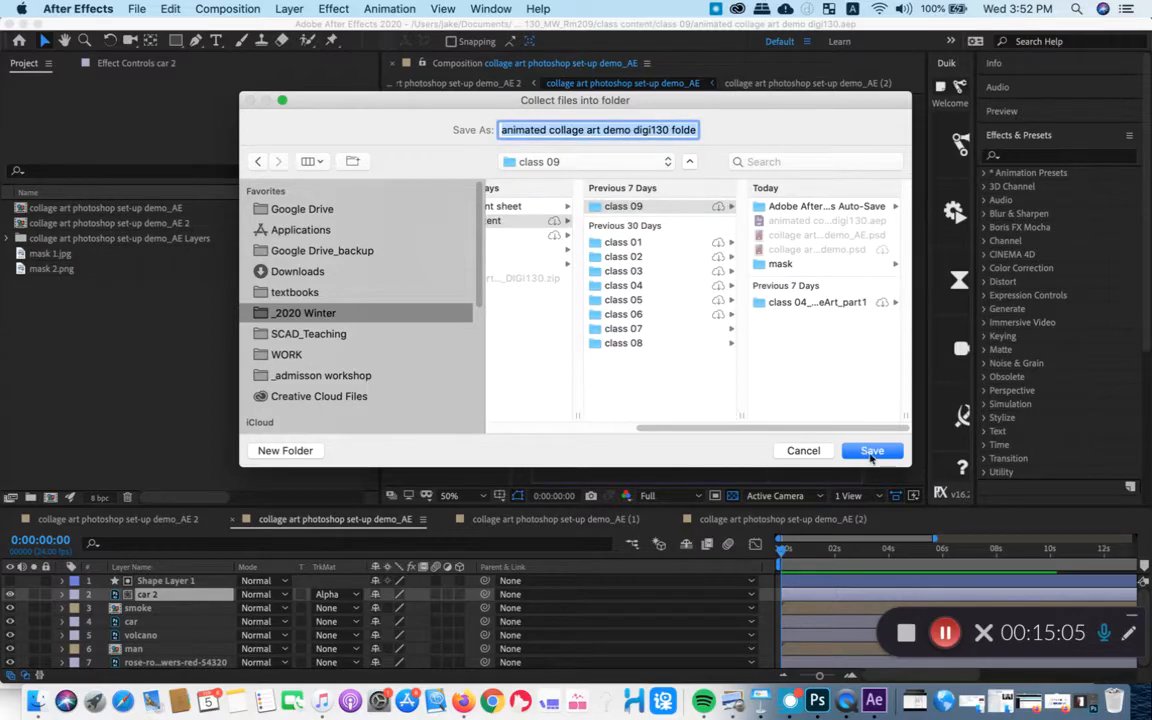
pyautogui.click(870, 451)
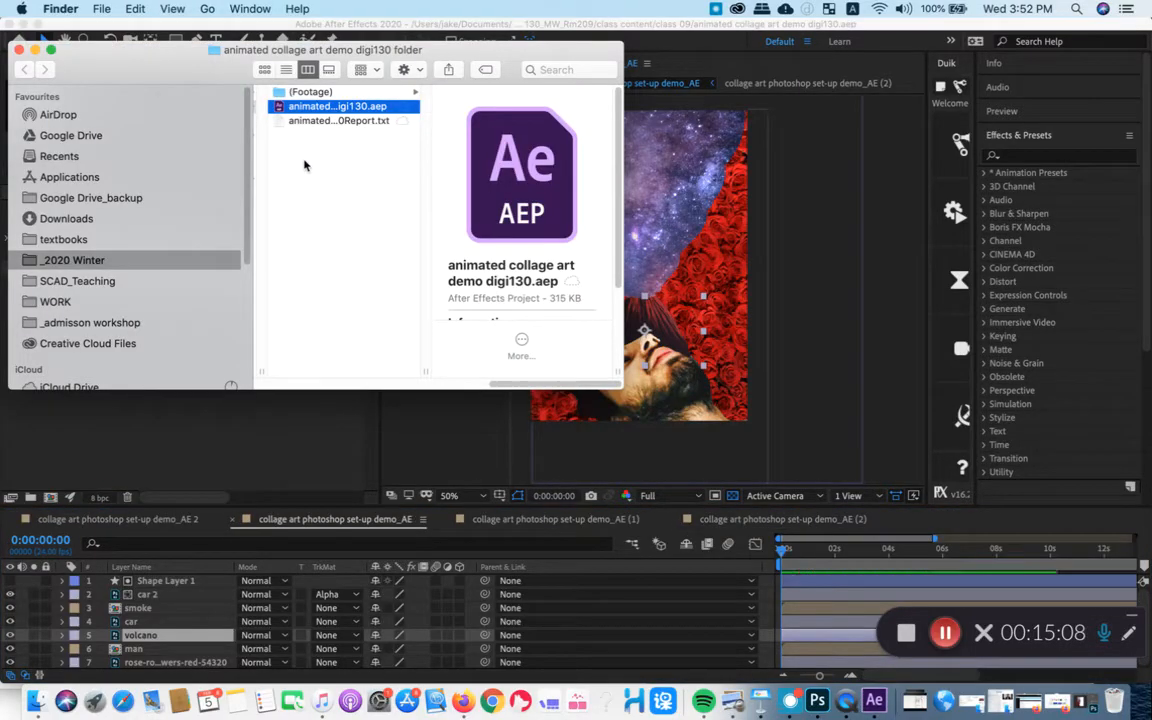
# - Inspect the collected folder in Finder, including its (Footage) subfolder, the mask images and the collage layers folder
pyautogui.moveTo(513, 384); pyautogui.dragTo(408, 376)
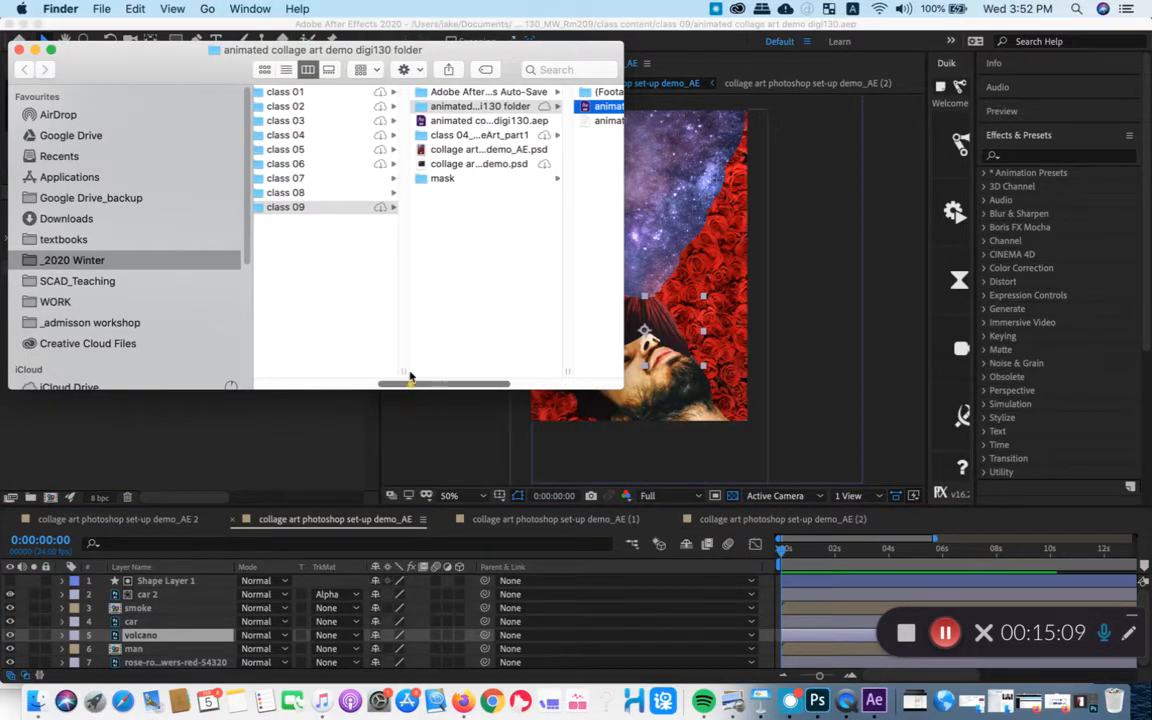
pyautogui.click(481, 106)
pyautogui.click(606, 92)
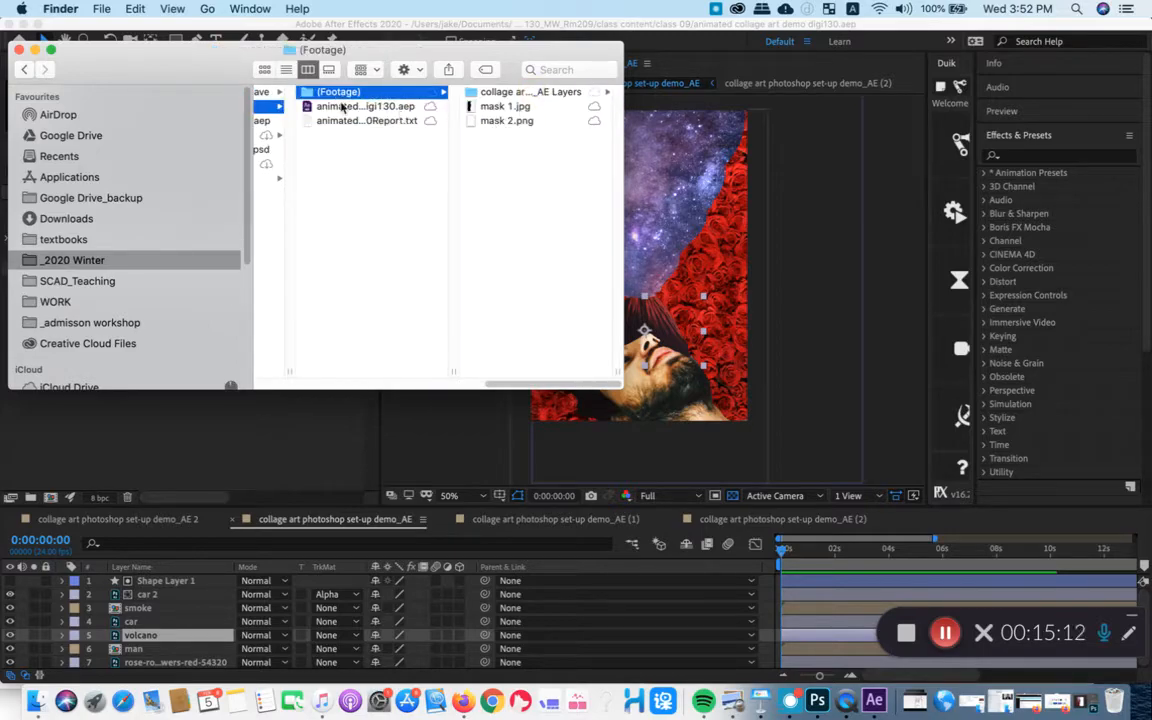
pyautogui.click(335, 106)
pyautogui.click(328, 92)
pyautogui.click(347, 106)
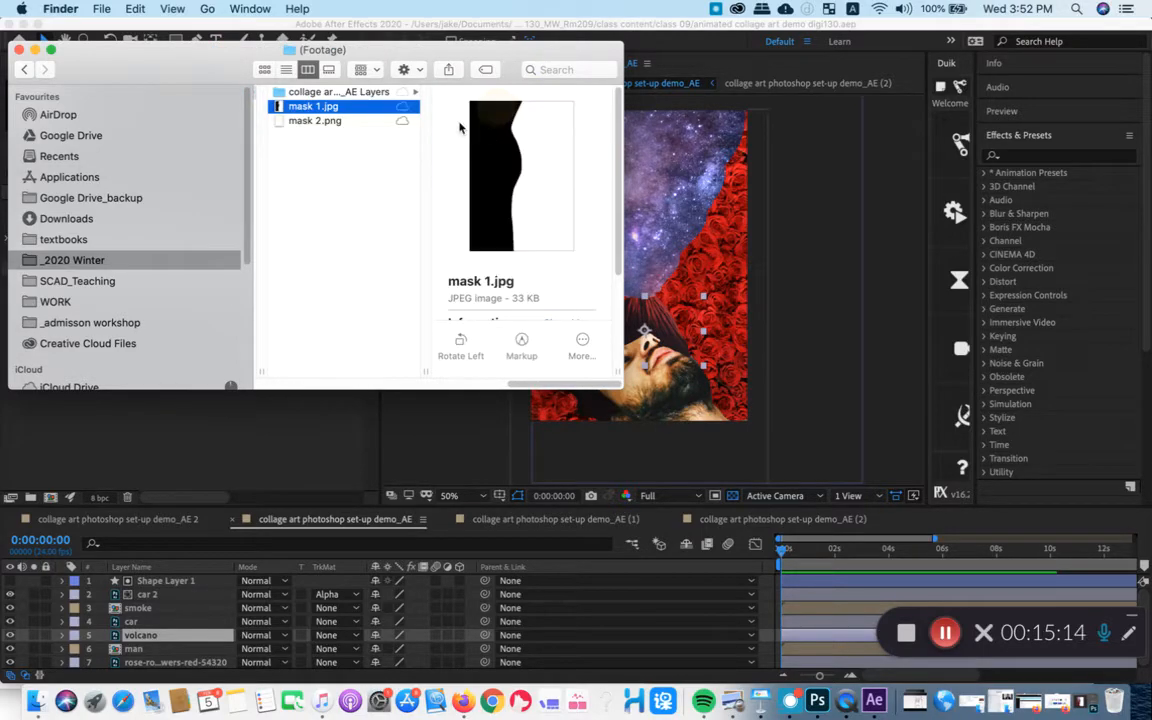
pyautogui.click(330, 92)
pyautogui.moveTo(553, 380); pyautogui.dragTo(455, 381)
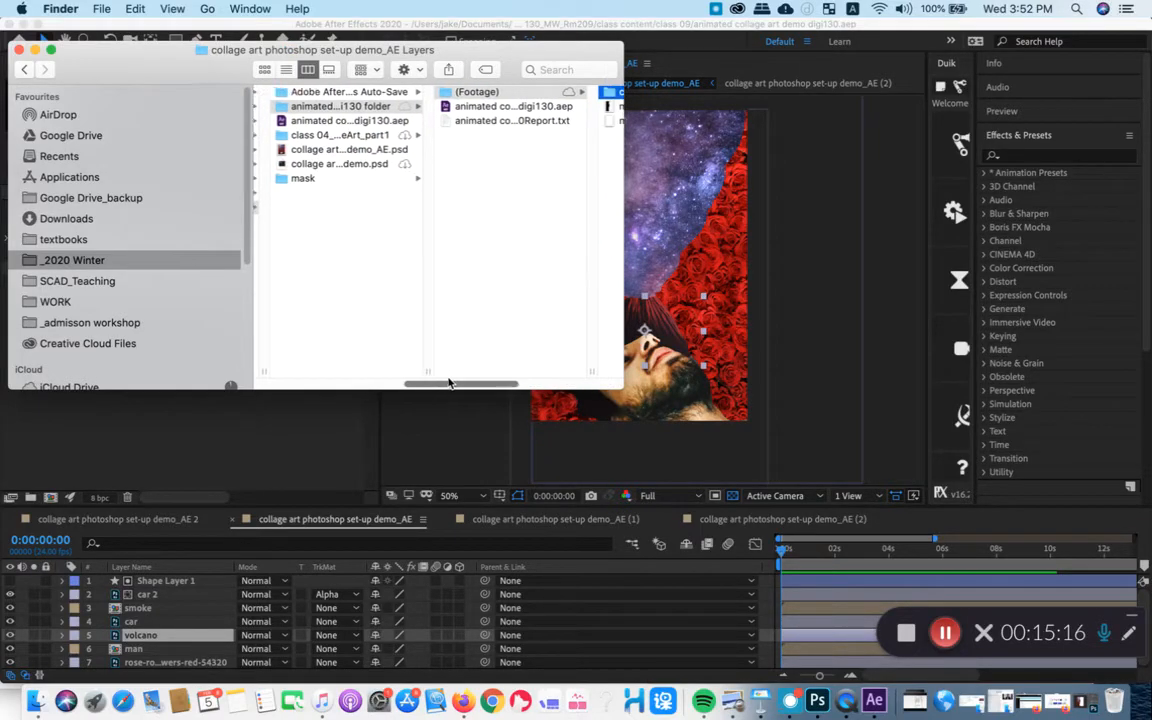
# - Compare the original project file in class 09 with the copy in the collected folder, and minimize the Finder window
pyautogui.click(335, 121)
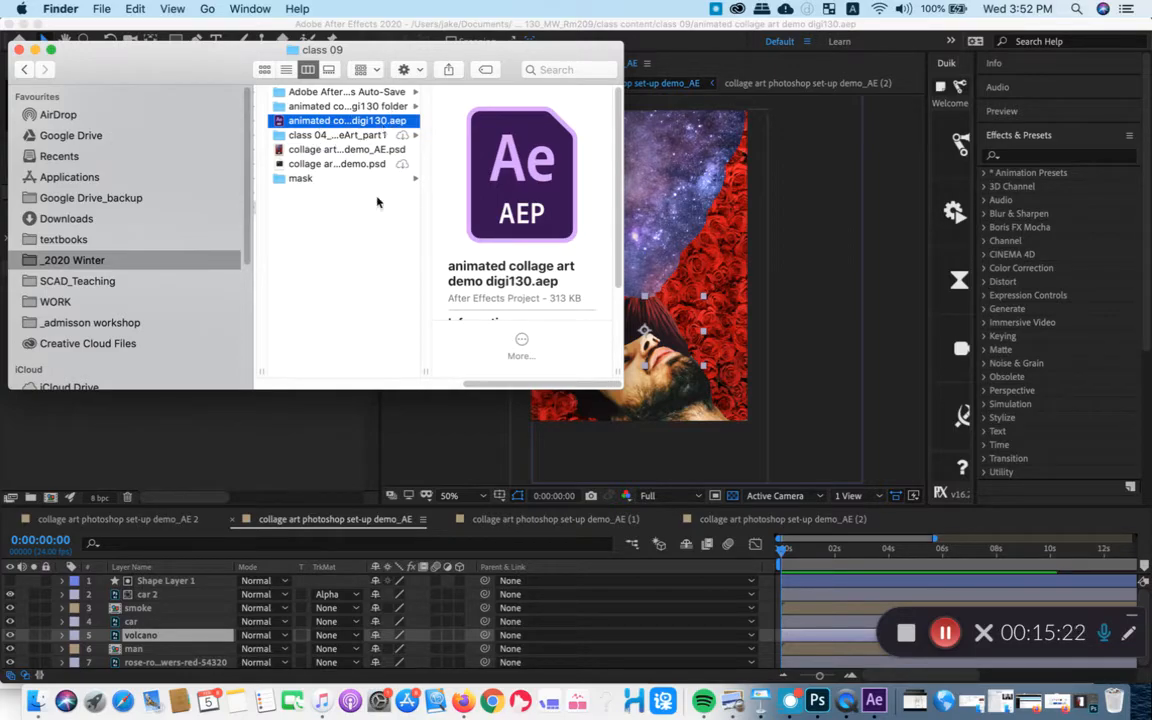
pyautogui.moveTo(472, 384); pyautogui.dragTo(423, 386)
pyautogui.click(545, 108)
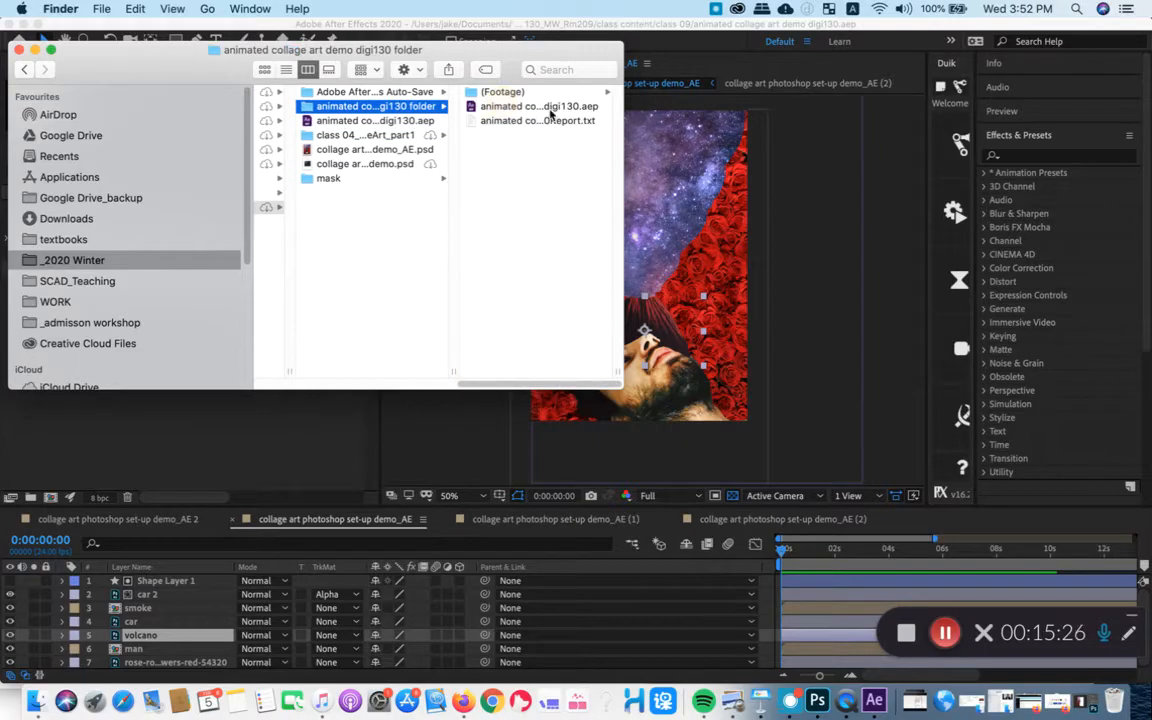
pyautogui.click(543, 107)
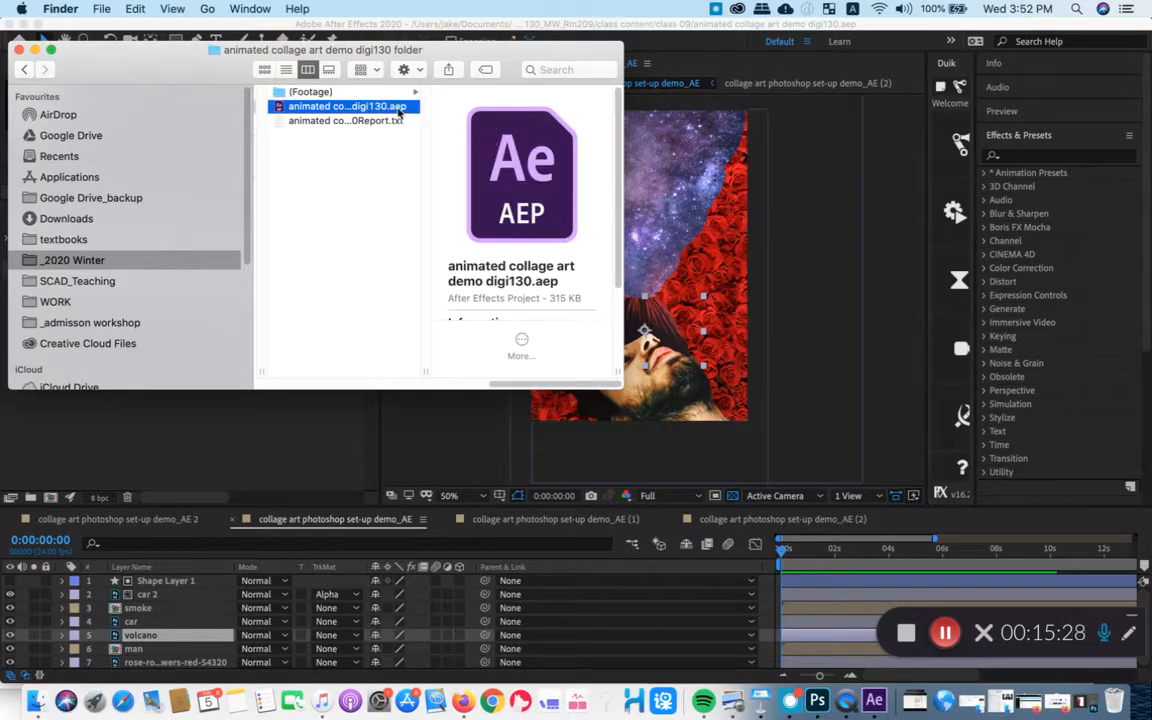
pyautogui.click(36, 51)
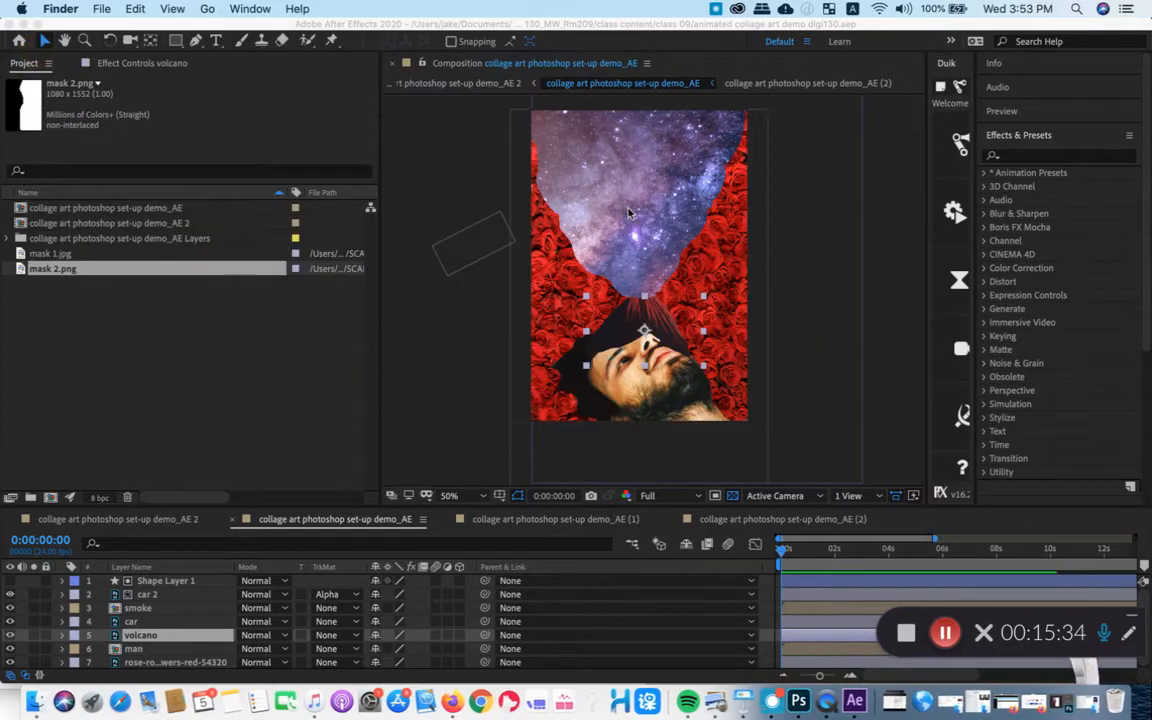
# - Switch back to After Effects and scrub the collage animation to 0:00:01:20
pyautogui.click(853, 700)
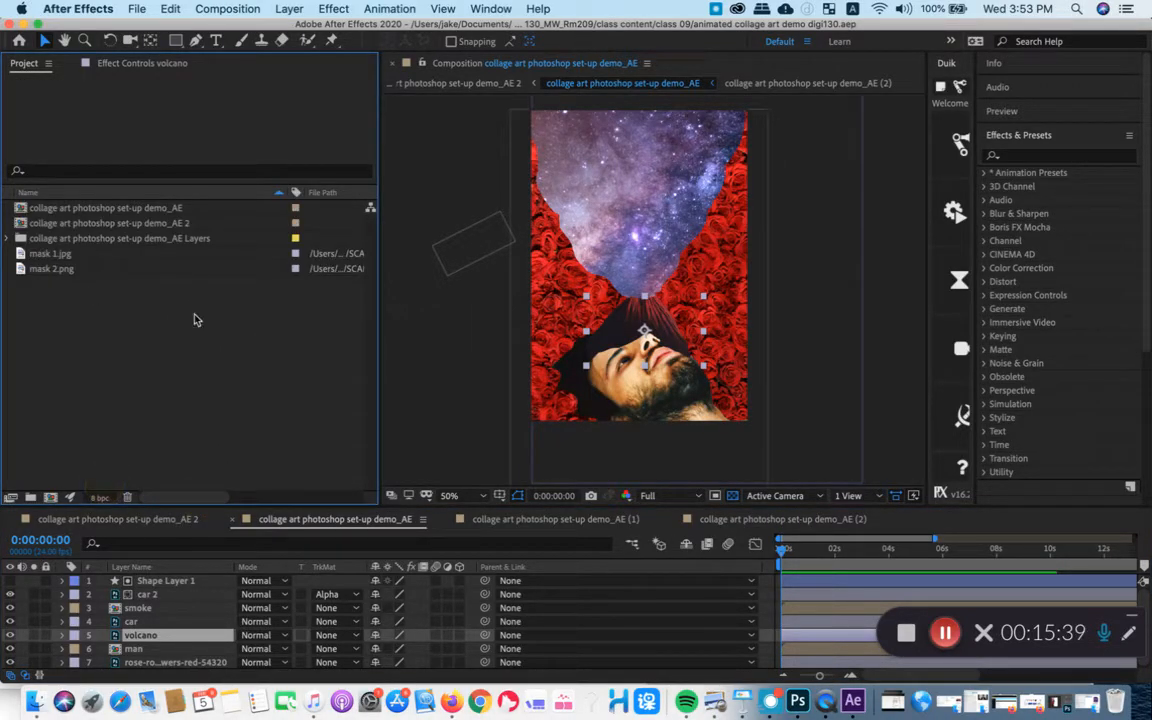
pyautogui.moveTo(829, 550)
pyautogui.mouseDown()
pyautogui.moveTo(863, 556)
pyautogui.moveTo(836, 562)
pyautogui.mouseUp()
pyautogui.press('space')
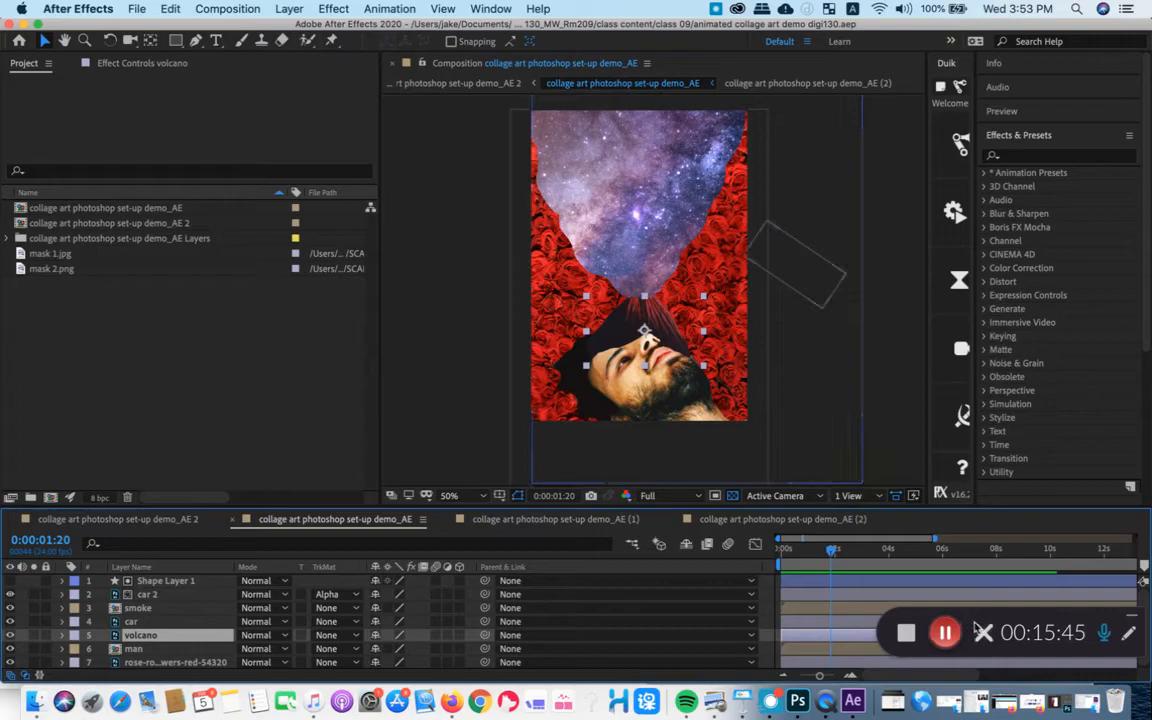
pyautogui.click(1133, 622)
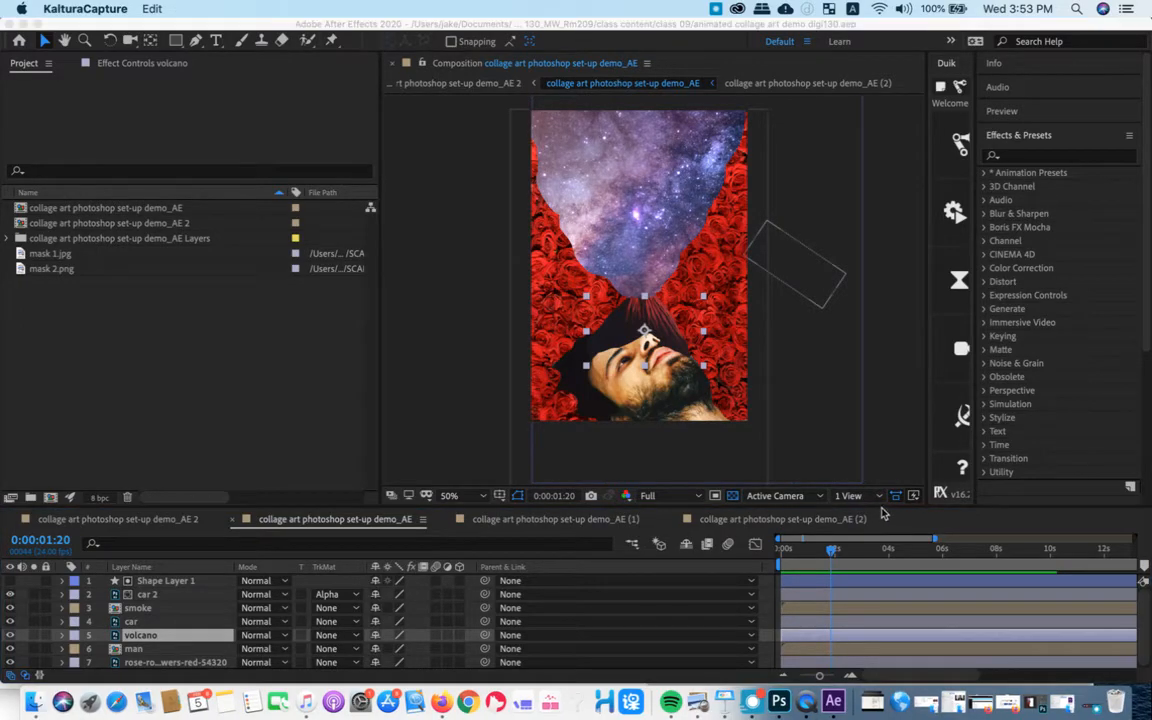
# - Enlarge the timeline area to show all seven layers and widen the layer bar section
pyautogui.moveTo(283, 510); pyautogui.dragTo(295, 294)
pyautogui.moveTo(761, 350); pyautogui.dragTo(416, 354)
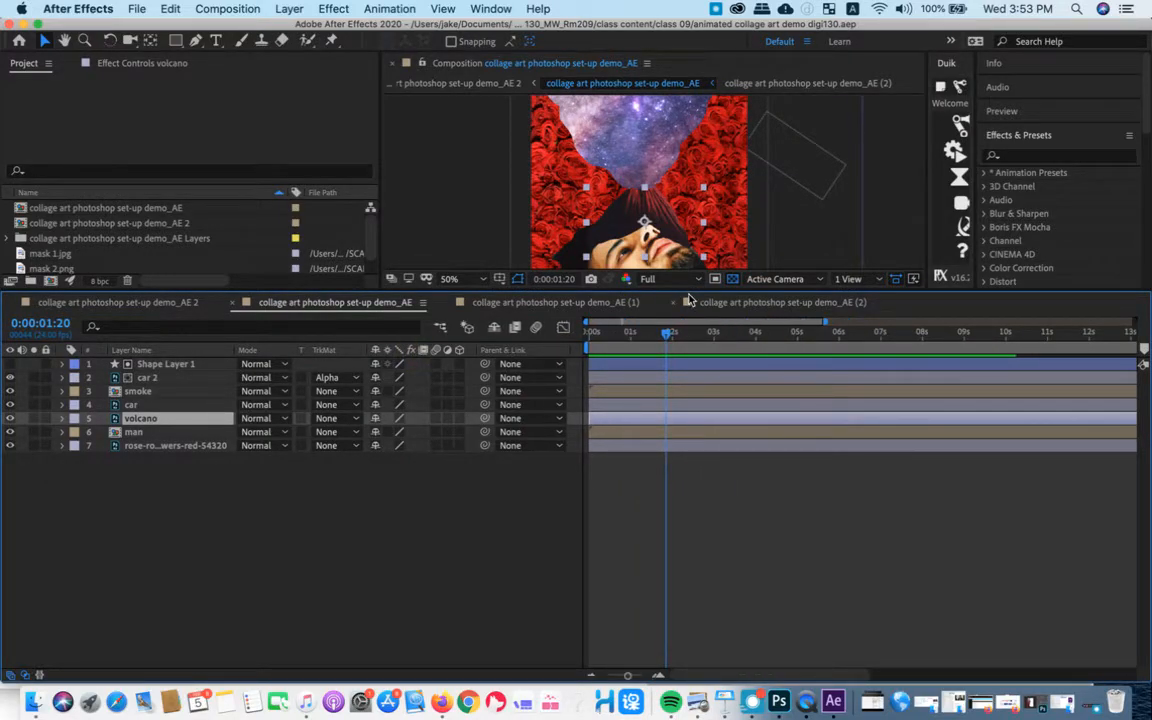
pyautogui.moveTo(660, 294); pyautogui.dragTo(670, 422)
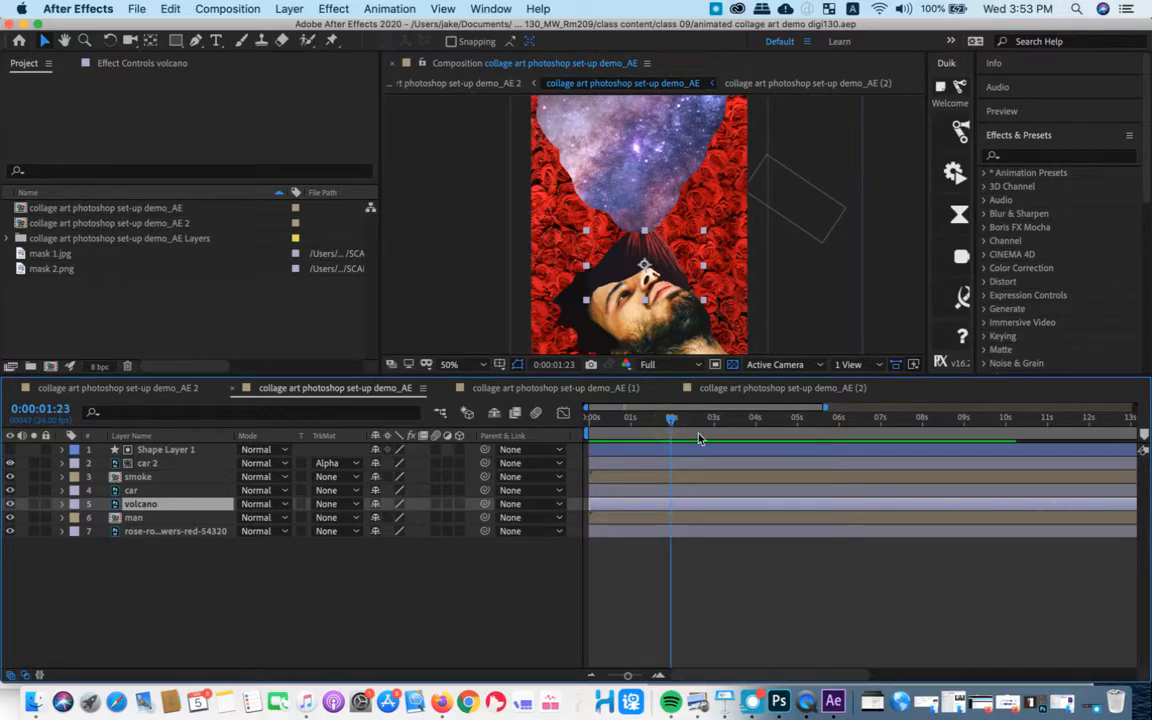
# - Place the current time at 0:00:02:00, show the full 30-second timeline, and end the work area at 2 seconds
pyautogui.moveTo(637, 417); pyautogui.dragTo(681, 430)
pyautogui.moveTo(825, 407); pyautogui.dragTo(1147, 424)
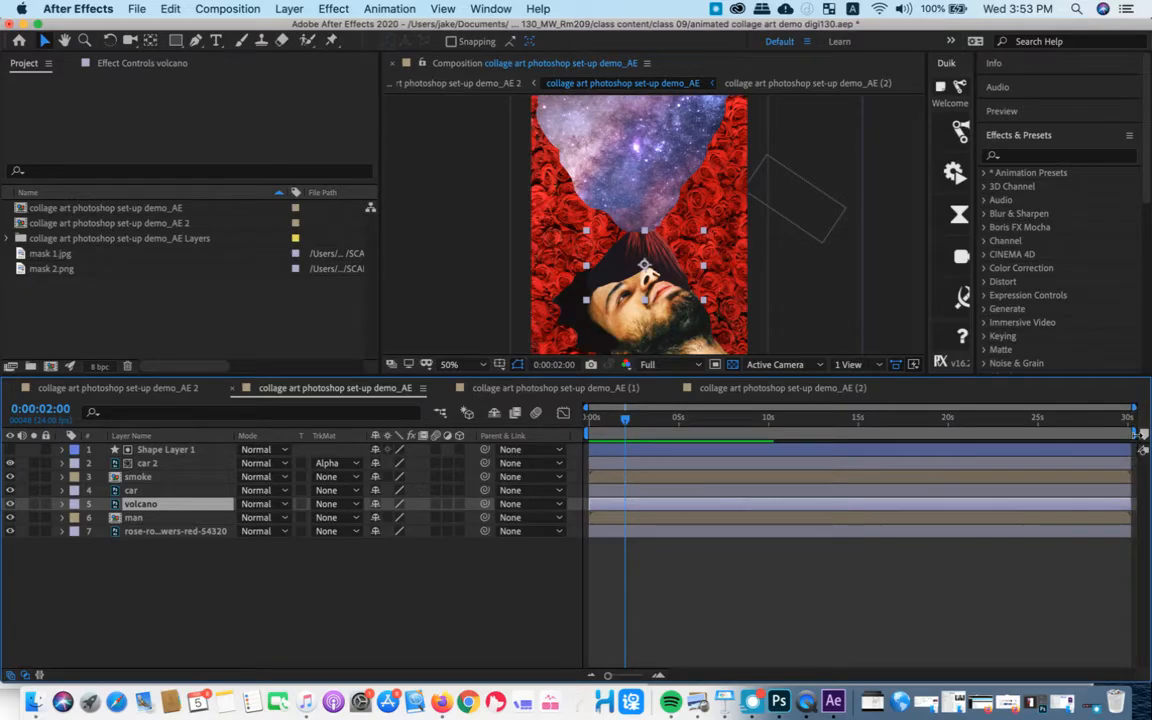
pyautogui.moveTo(1142, 450); pyautogui.dragTo(631, 459)
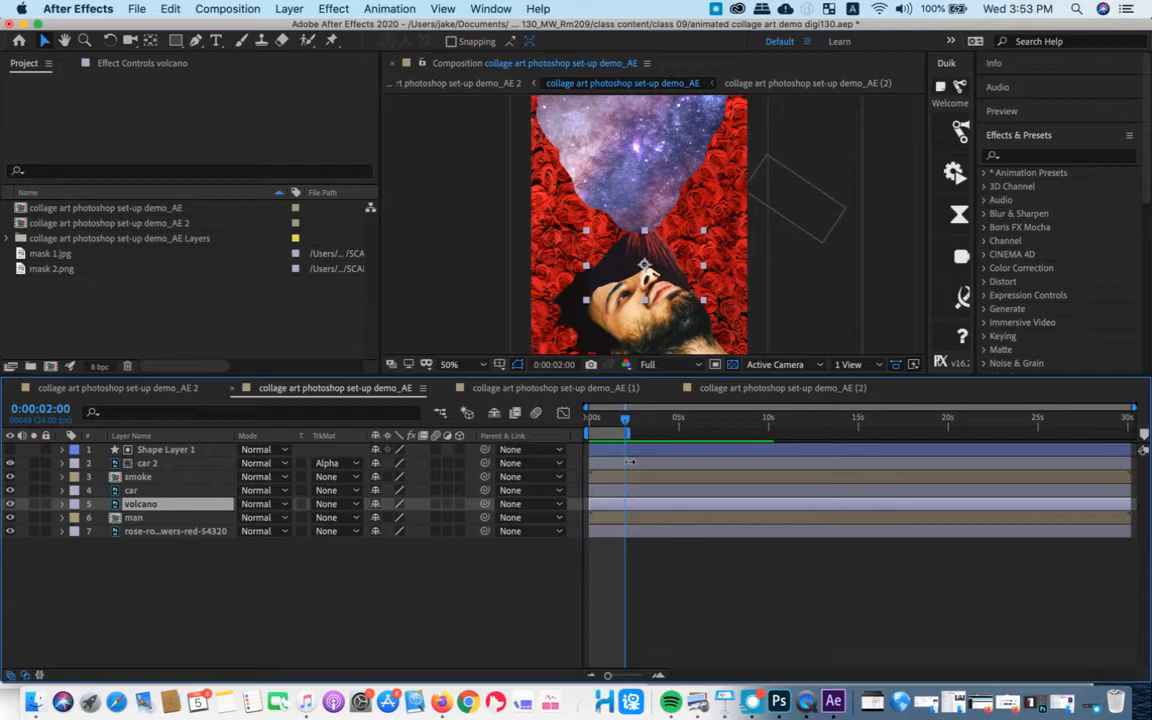
# - Select all seven layers, deselect them, and preview the shortened work area
pyautogui.click(1070, 477)
pyautogui.click(724, 449)
pyautogui.press('super+a')
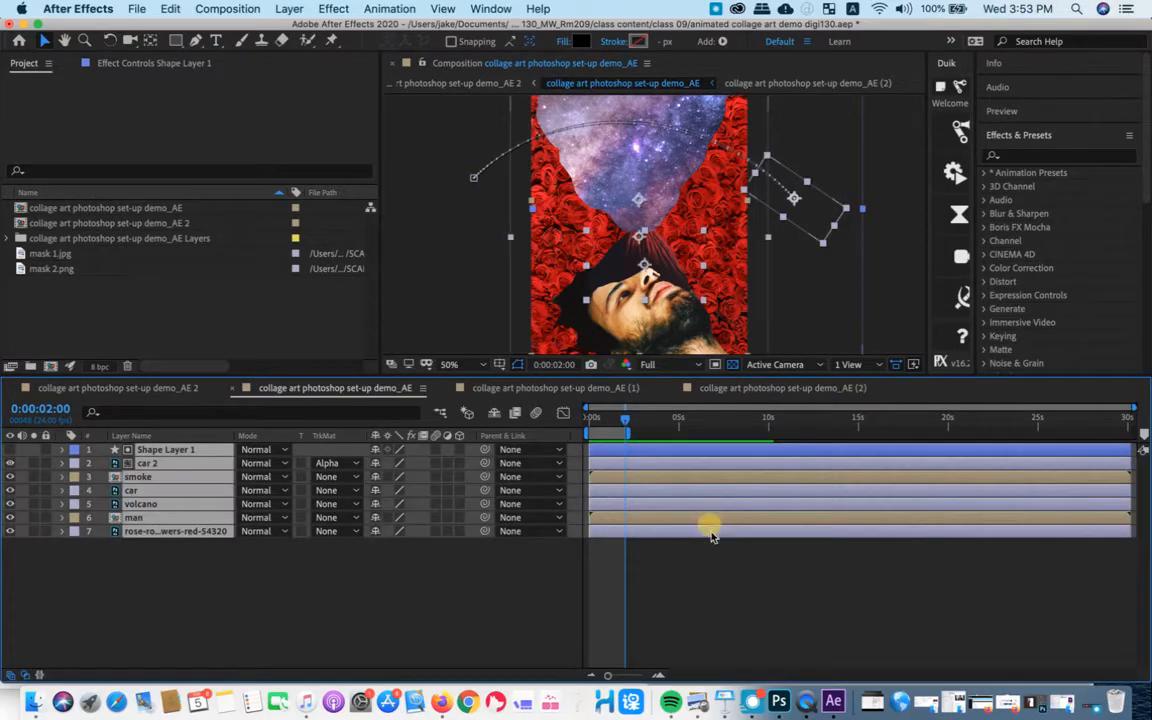
pyautogui.click(965, 570)
pyautogui.press('space')
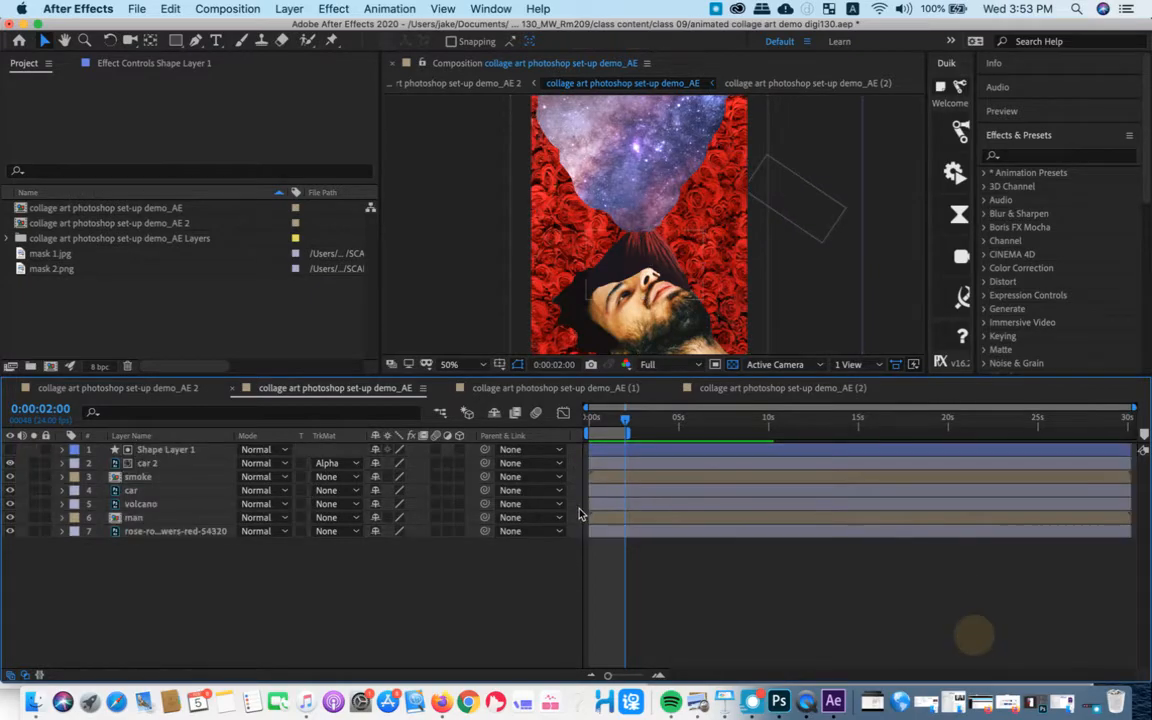
# - Add the collage art photoshop set-up demo_AE composition to the render queue
pyautogui.click(170, 8)
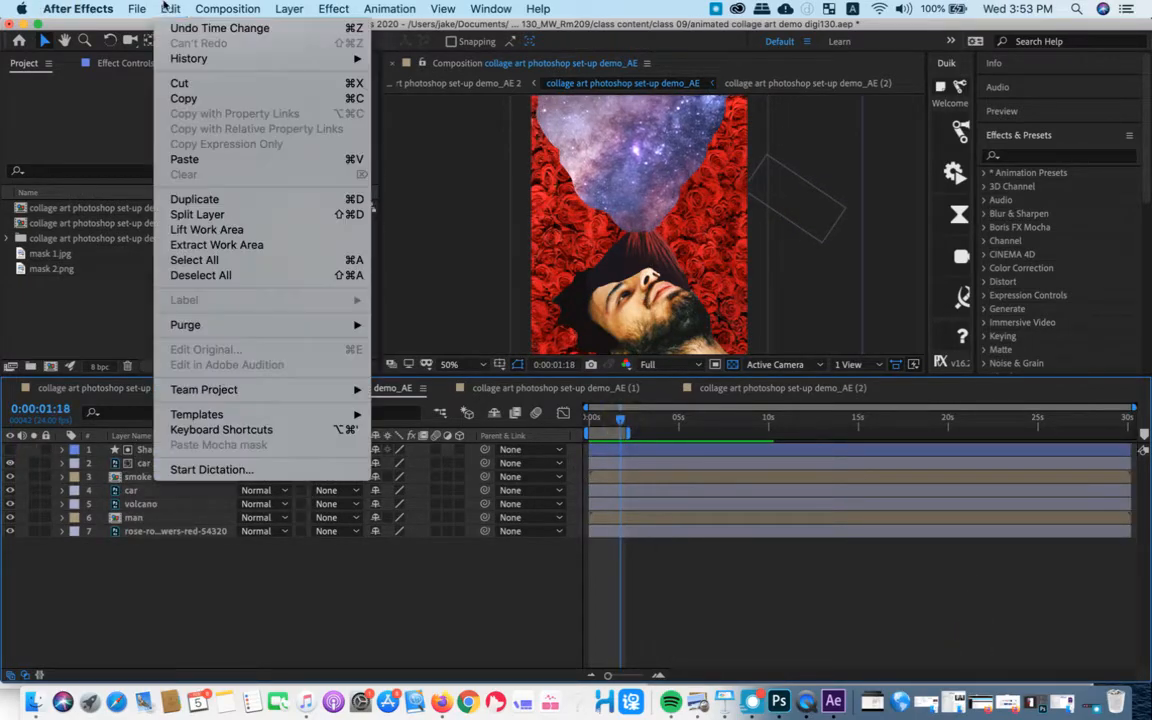
pyautogui.moveTo(137, 8)
pyautogui.moveTo(217, 251)
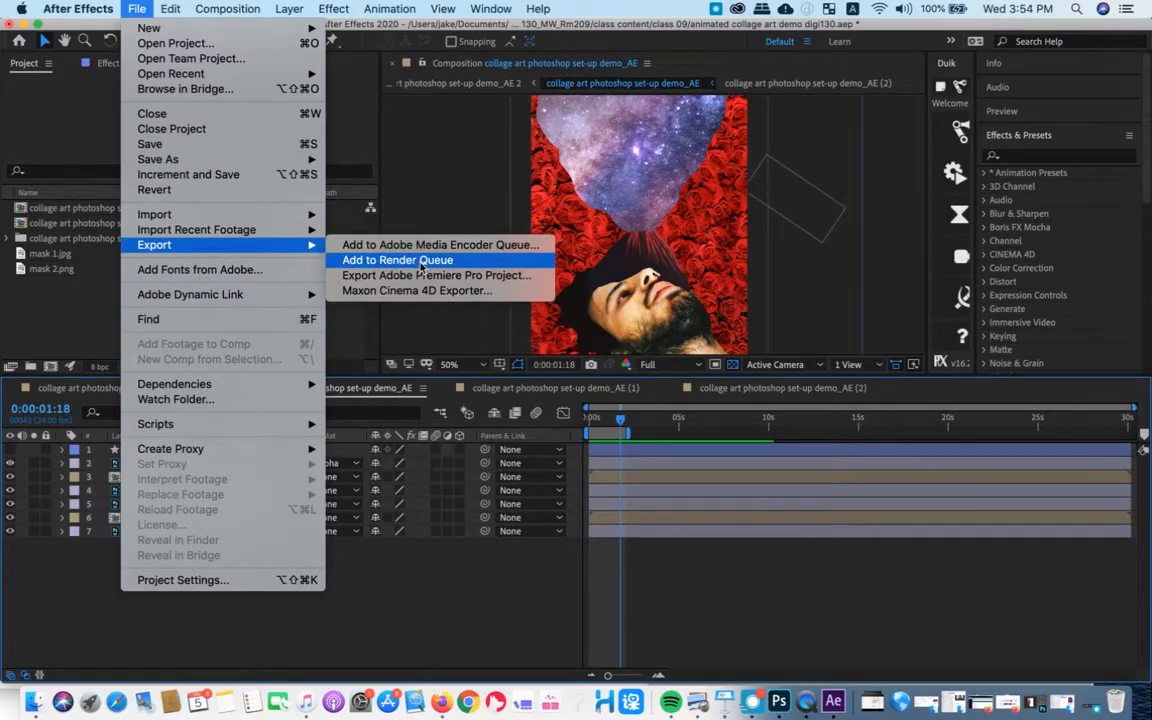
pyautogui.click(420, 261)
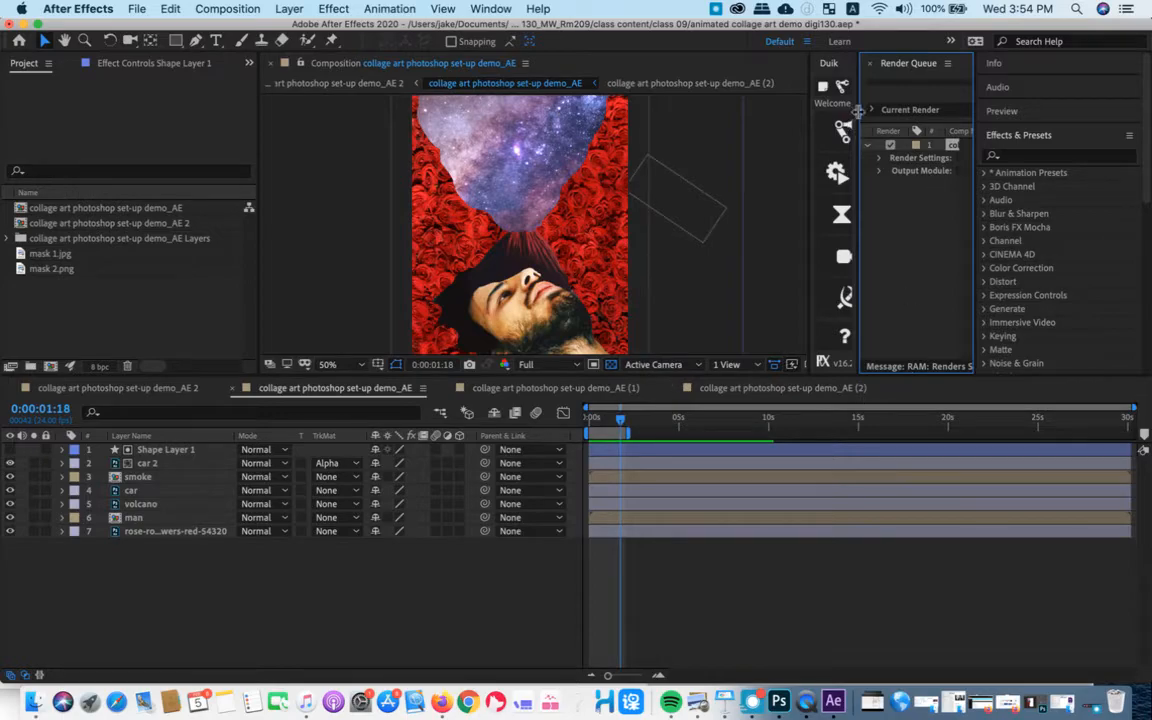
# - Rearrange the workspace so the Render Queue is docked full-width alongside the composition timelines
pyautogui.moveTo(884, 66)
pyautogui.mouseDown()
pyautogui.moveTo(556, 205)
pyautogui.moveTo(730, 371)
pyautogui.moveTo(848, 99)
pyautogui.moveTo(896, 62)
pyautogui.mouseUp()
pyautogui.moveTo(806, 76); pyautogui.dragTo(596, 80)
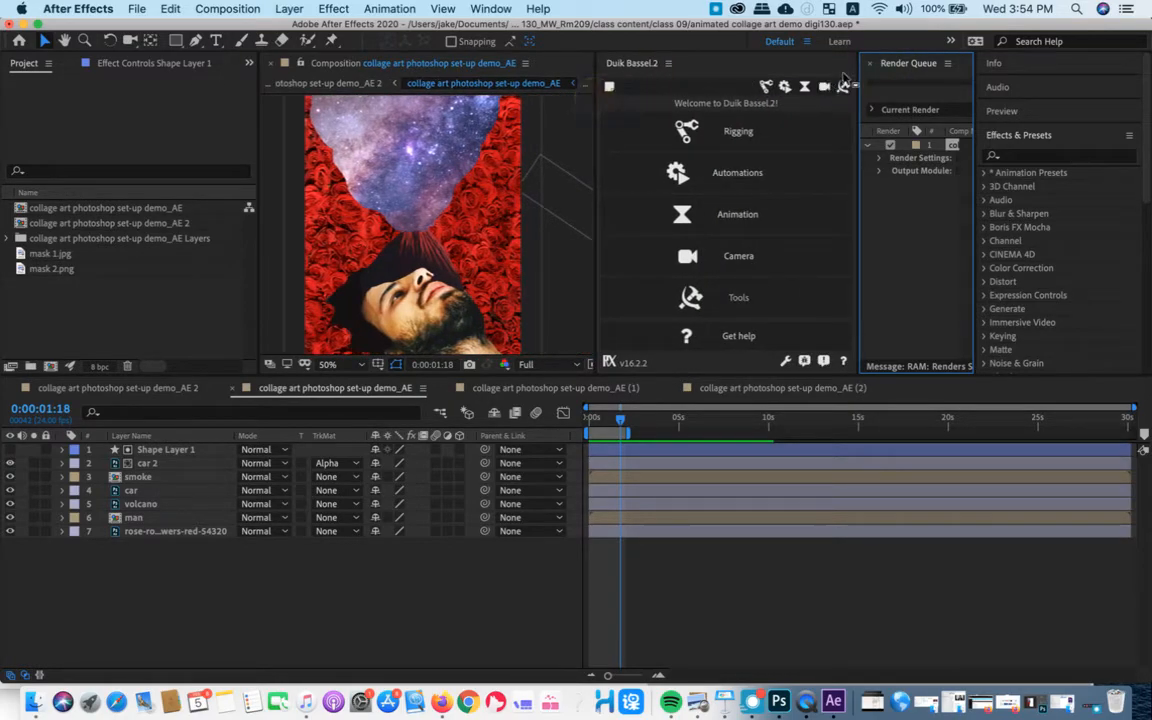
pyautogui.moveTo(857, 75); pyautogui.dragTo(679, 88)
pyautogui.moveTo(797, 375); pyautogui.dragTo(790, 569)
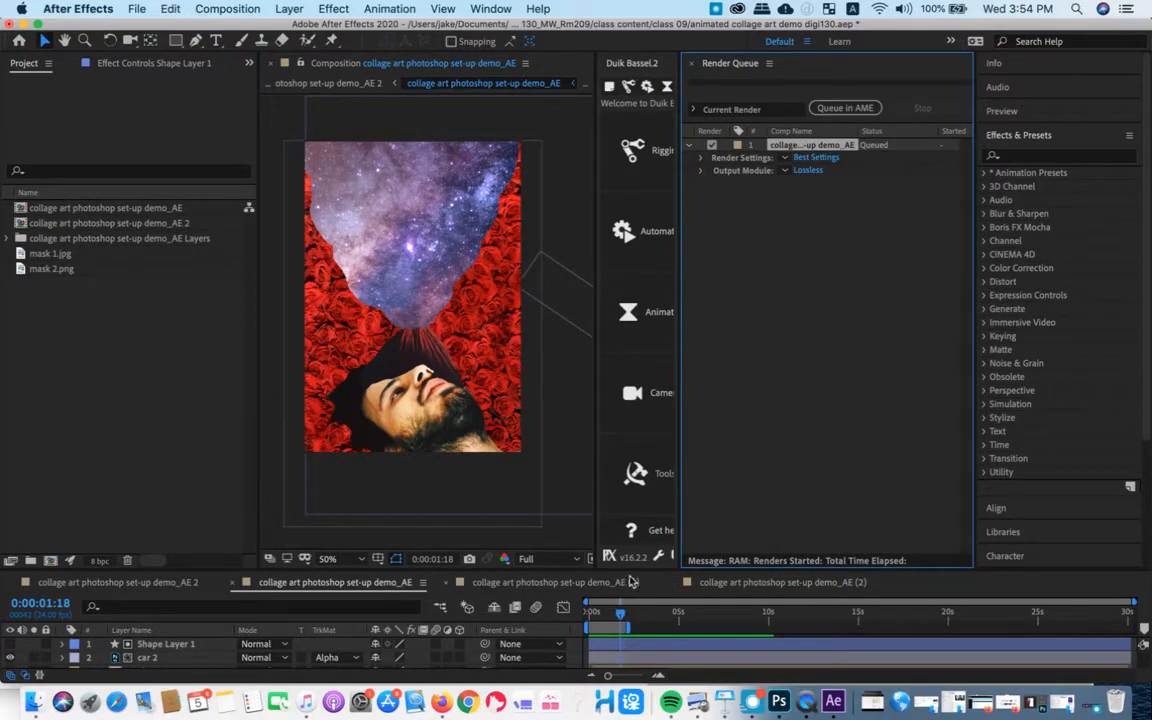
pyautogui.moveTo(644, 570); pyautogui.dragTo(644, 337)
pyautogui.moveTo(705, 63); pyautogui.dragTo(563, 355)
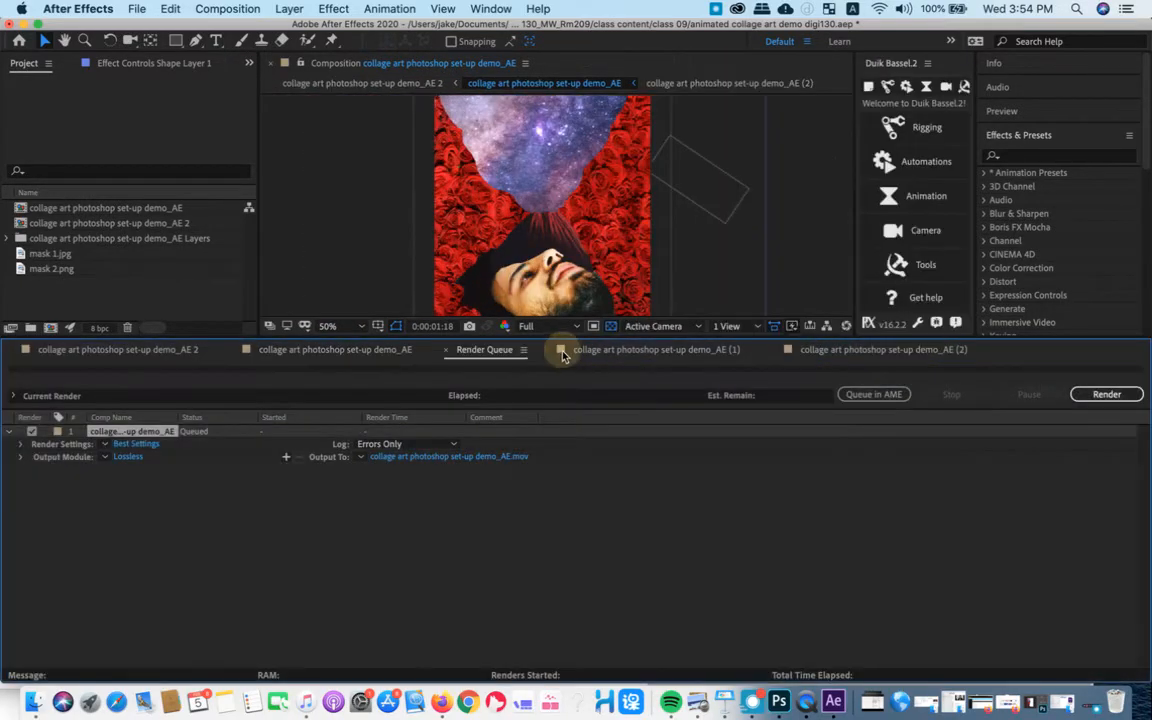
# - Open the queued composition's output module settings and examine the available QuickTime video codecs
pyautogui.click(237, 540)
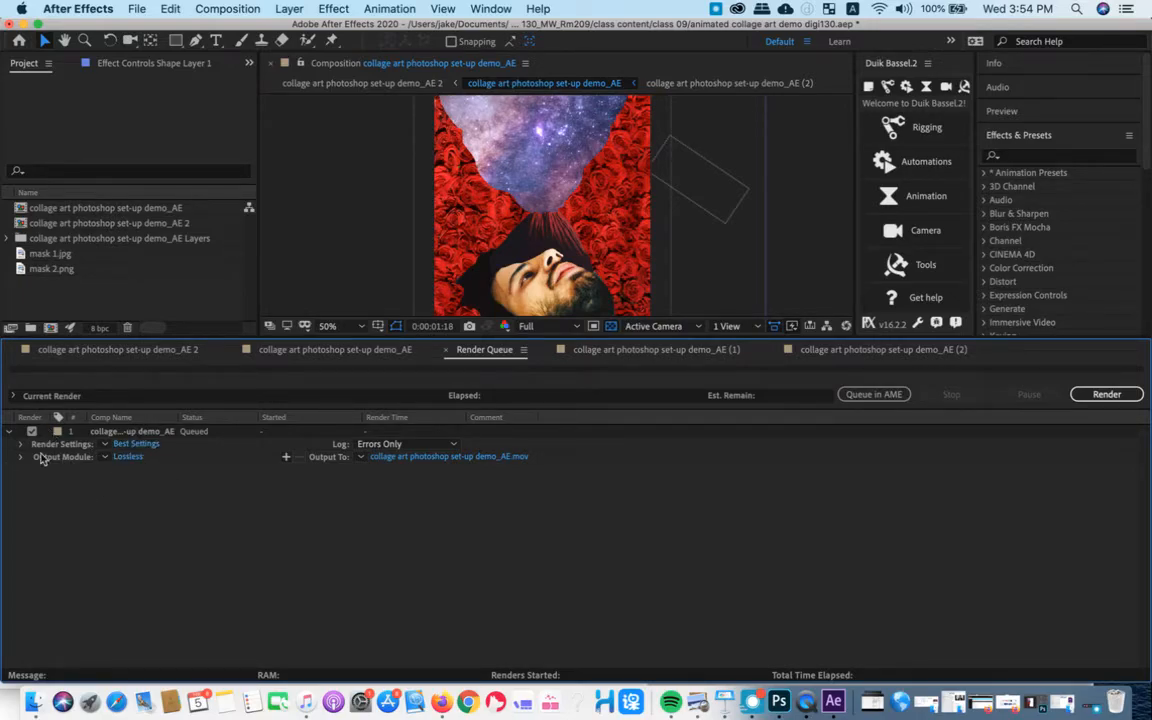
pyautogui.click(128, 457)
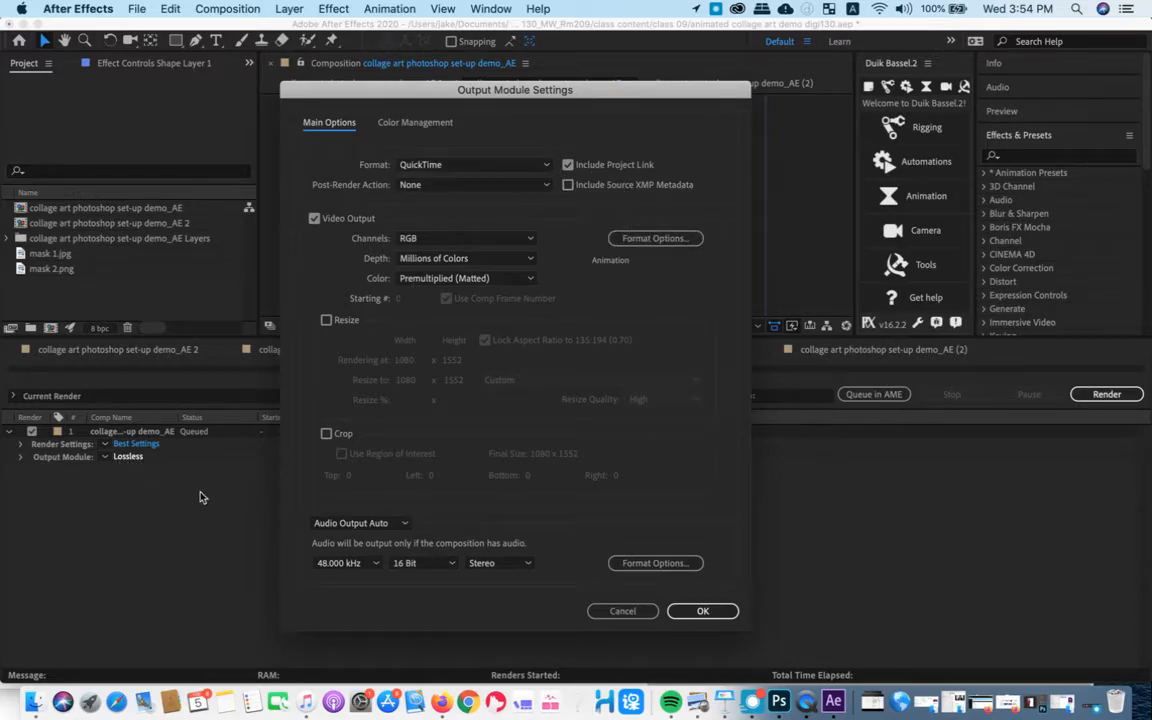
pyautogui.click(700, 240)
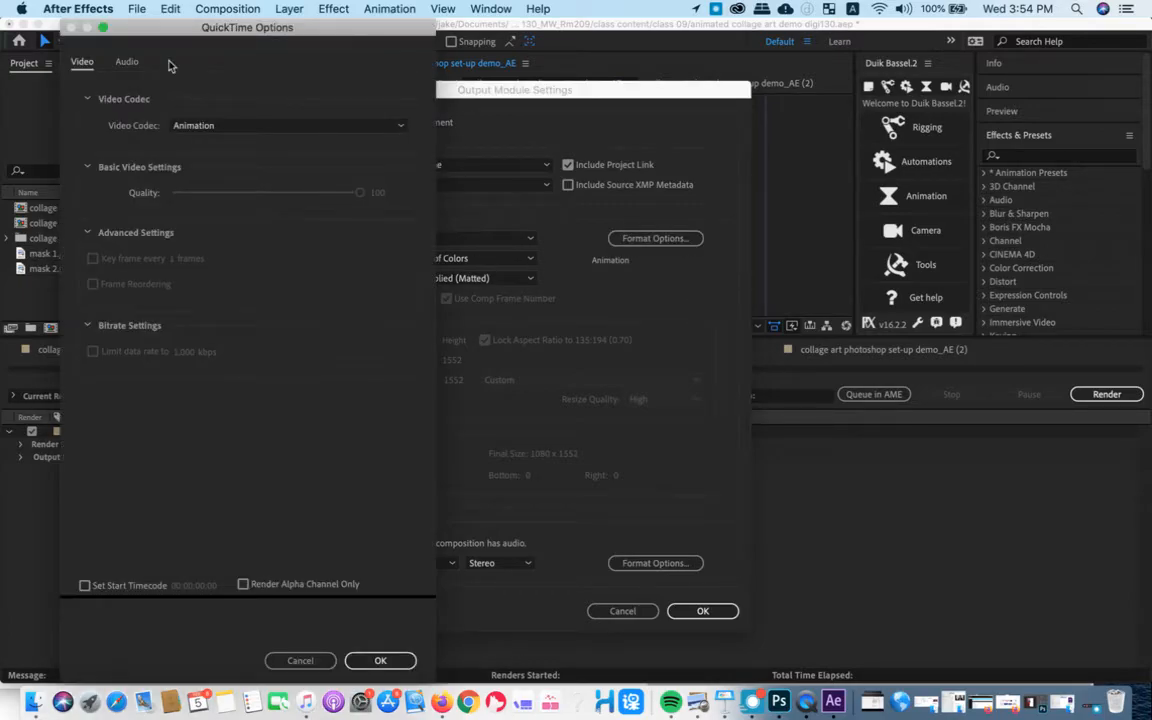
pyautogui.moveTo(252, 31); pyautogui.dragTo(391, 80)
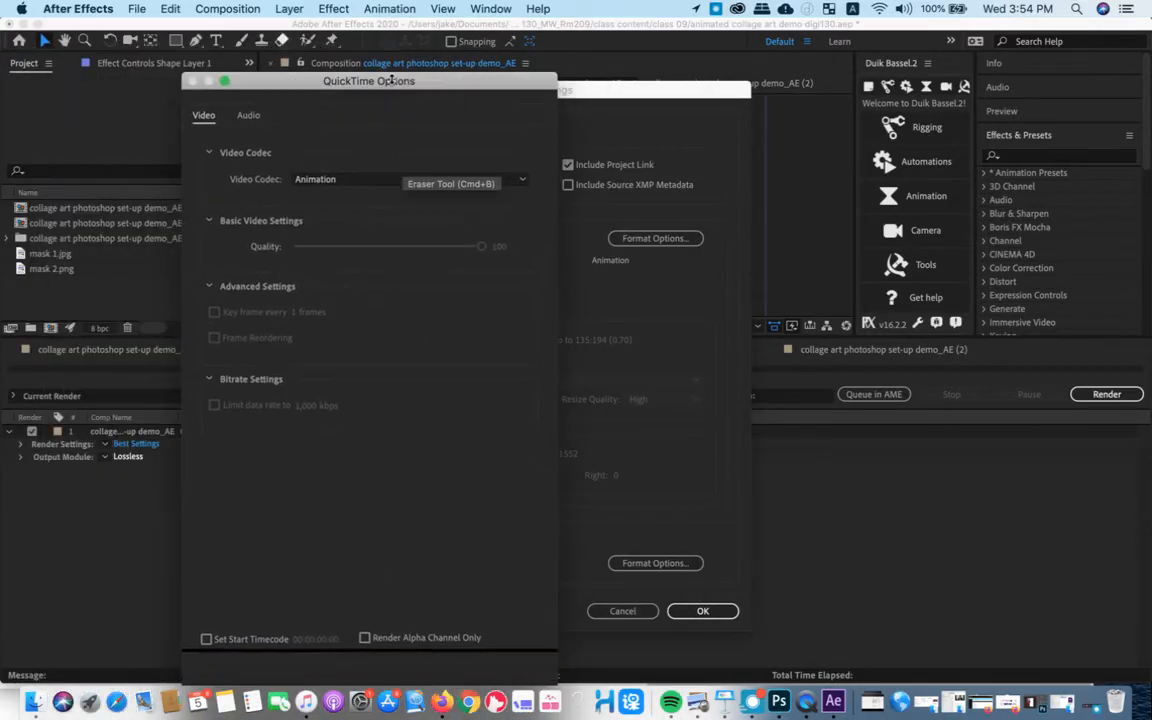
pyautogui.click(368, 183)
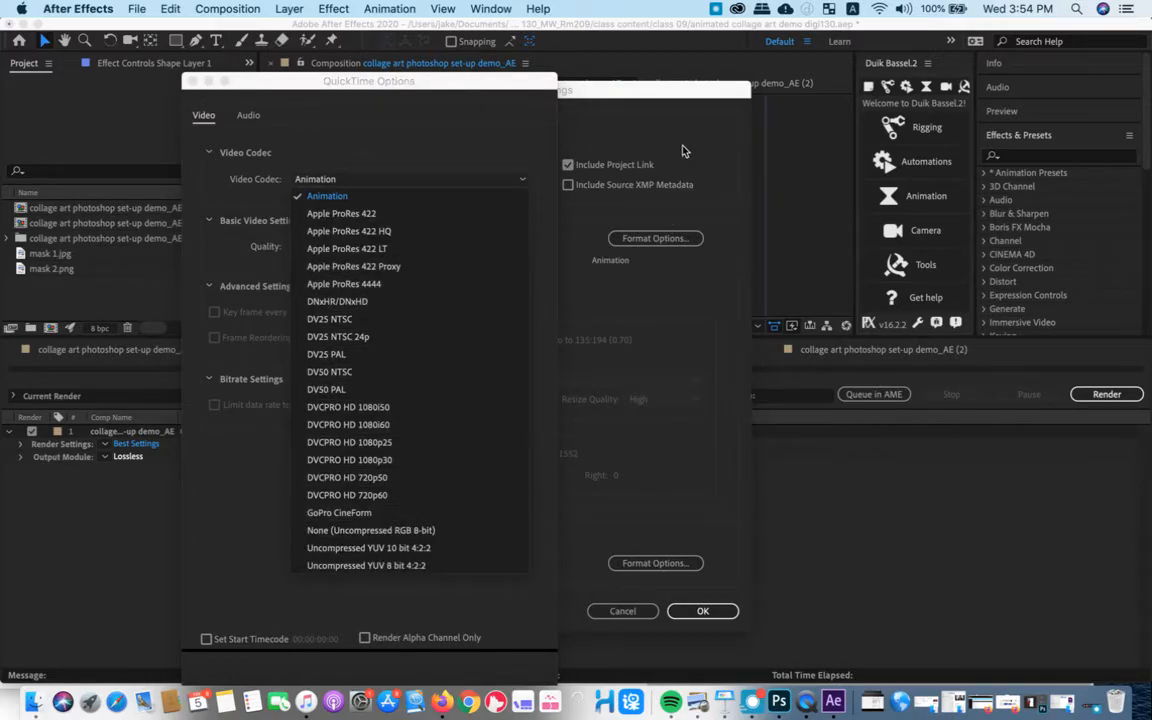
pyautogui.press('Escape')
pyautogui.press('Escape')
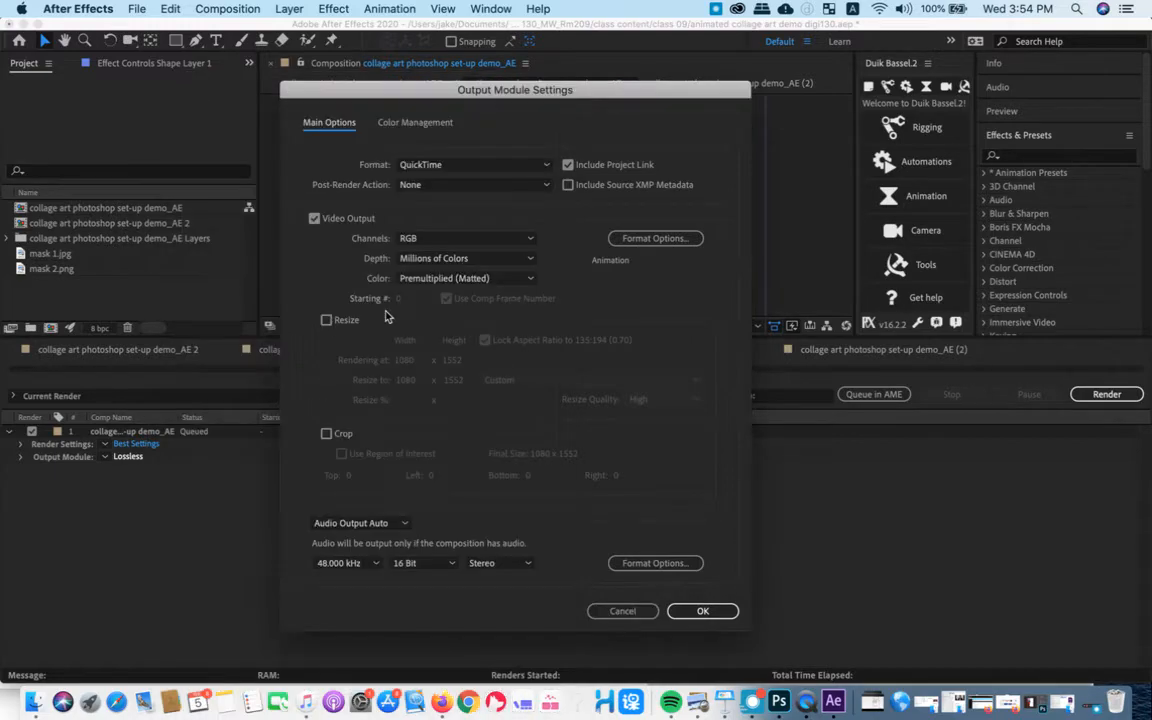
# - Keep QuickTime as the output format, review its video codec list again, and cancel the format options
pyautogui.click(480, 166)
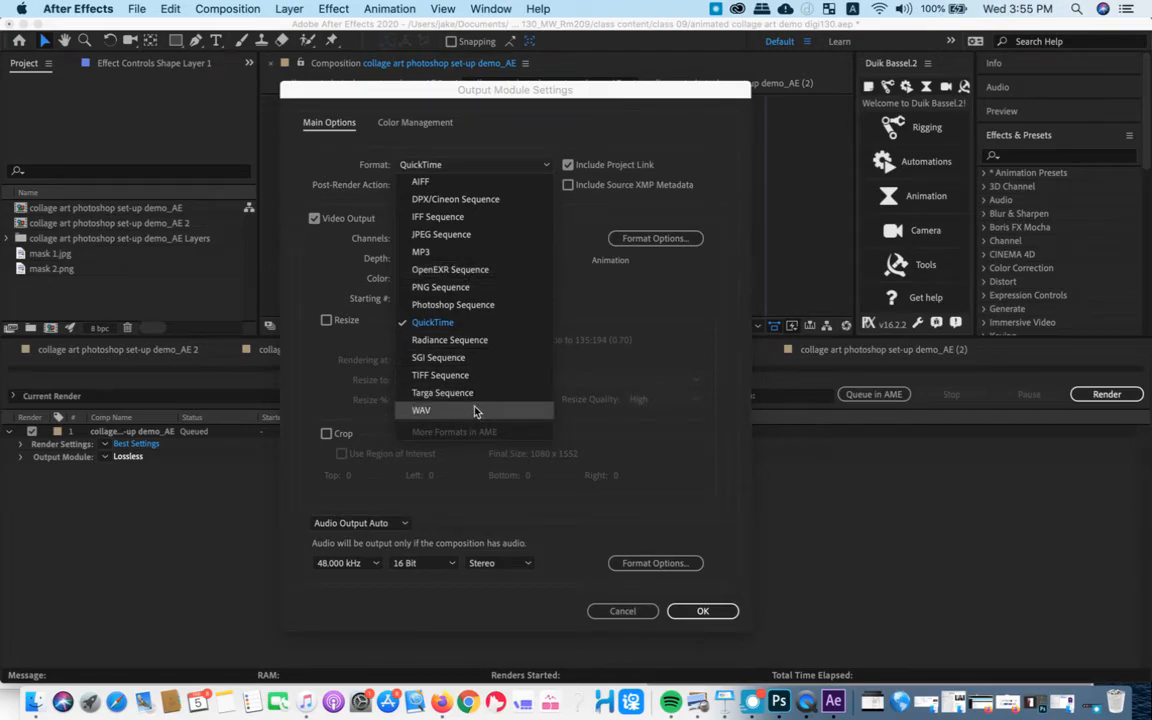
pyautogui.click(420, 322)
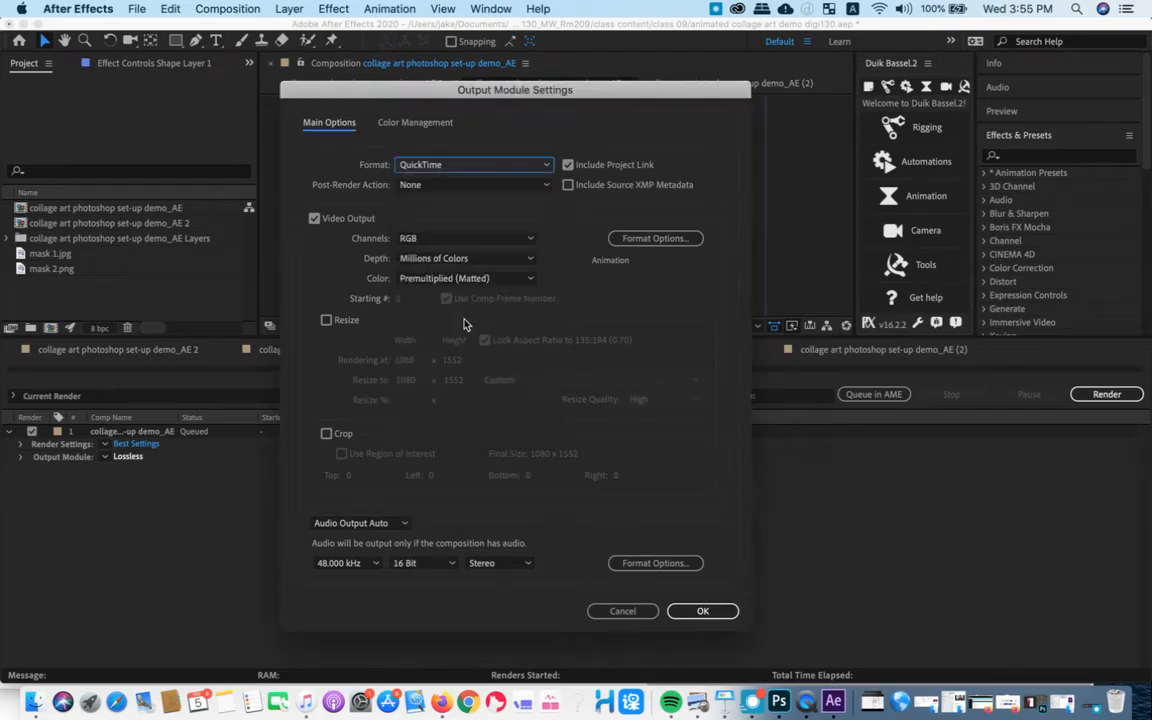
pyautogui.click(642, 239)
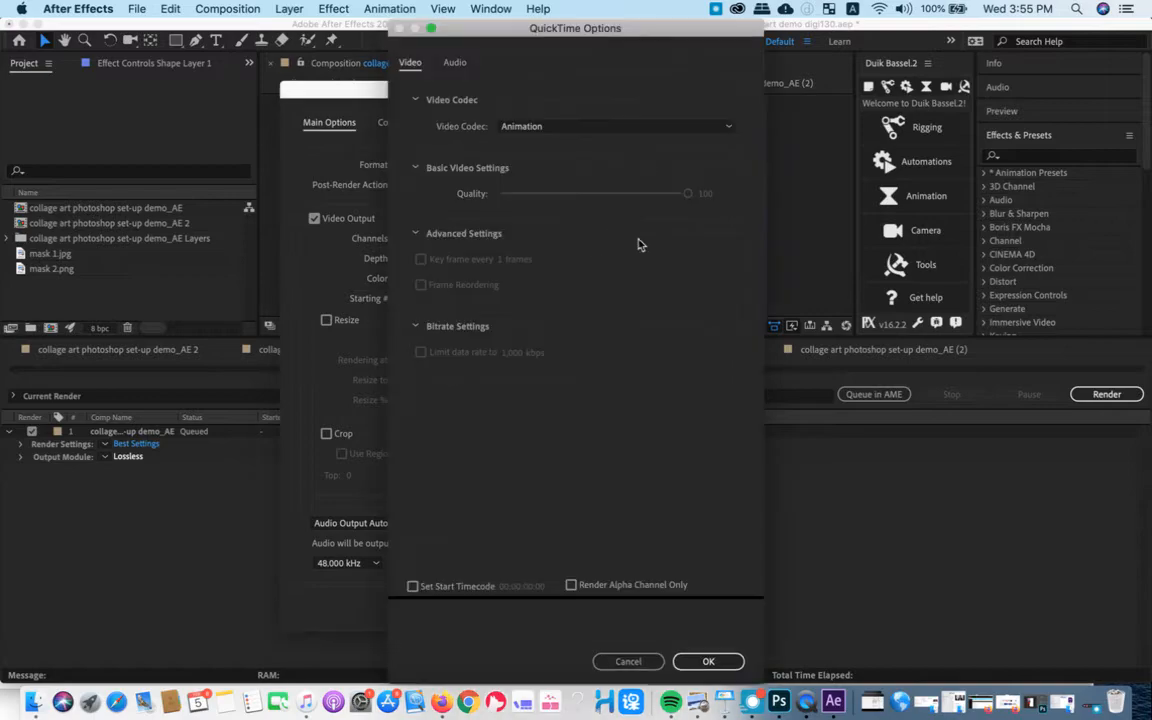
pyautogui.click(525, 127)
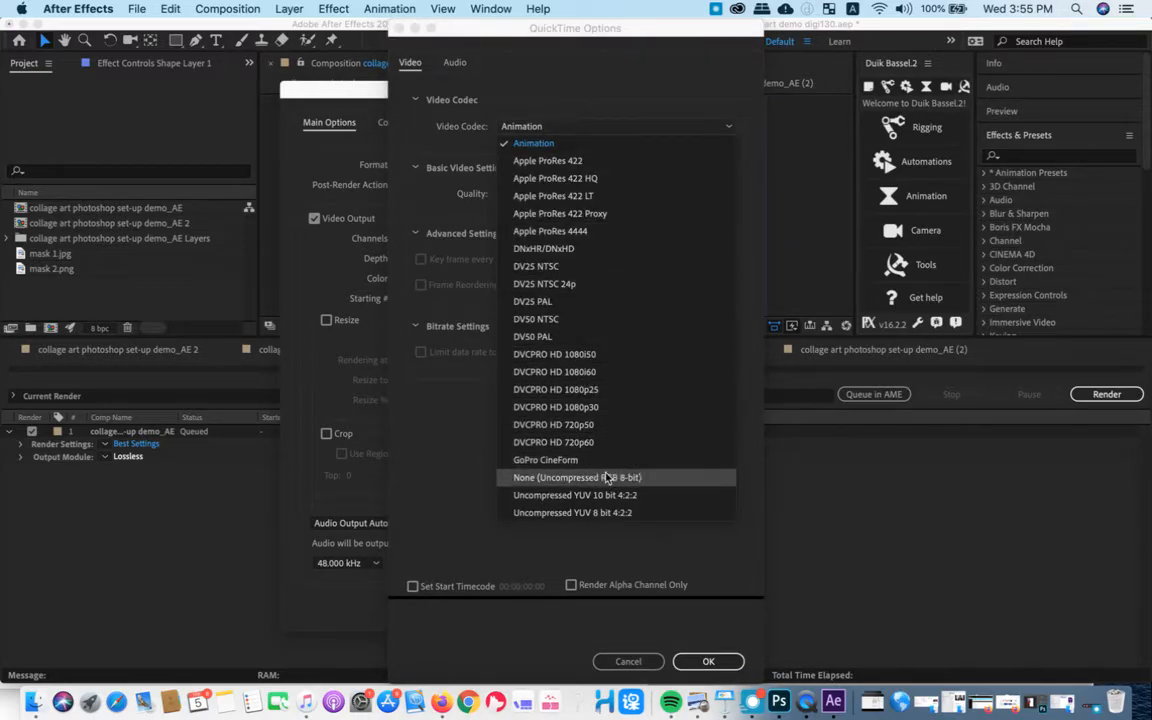
pyautogui.click(463, 442)
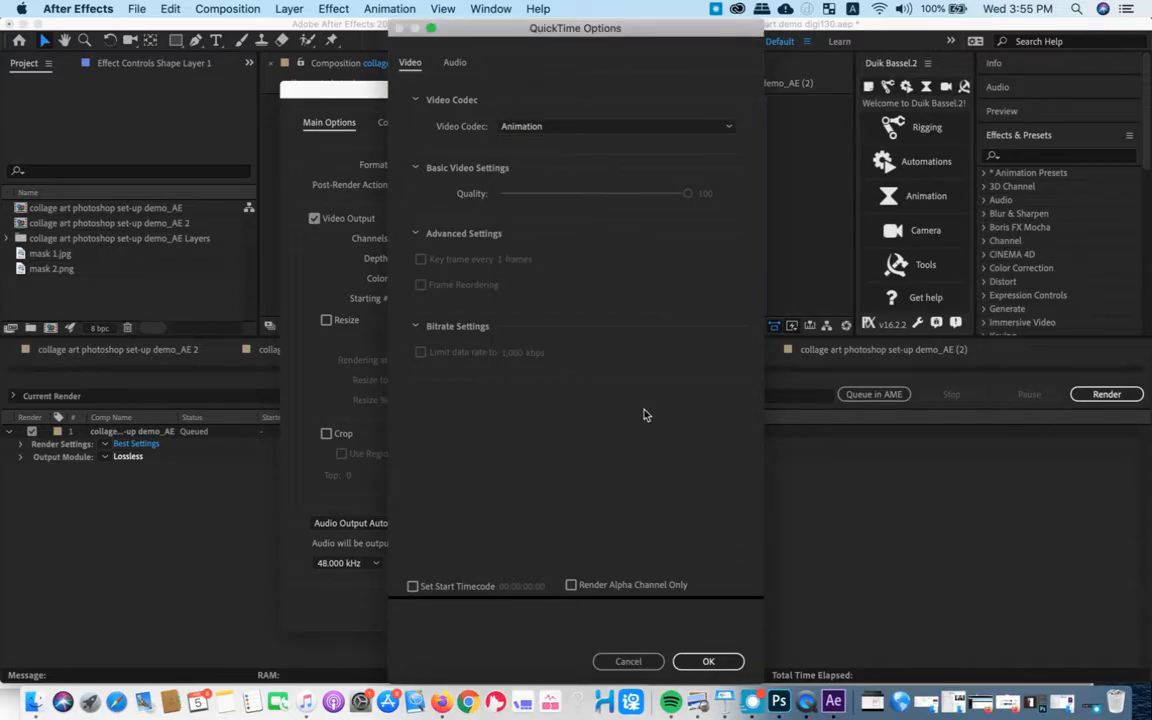
pyautogui.click(628, 661)
# - Examine the output format choices in the output module settings, leaving QuickTime selected
pyautogui.click(484, 166)
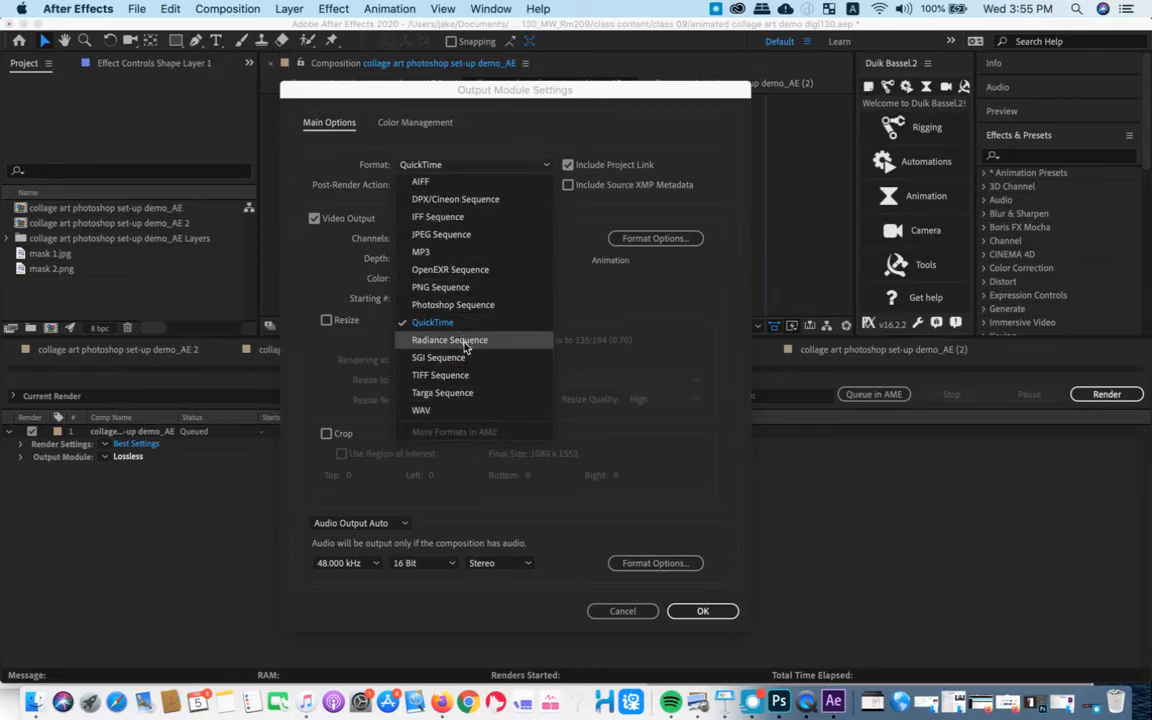
pyautogui.click(641, 306)
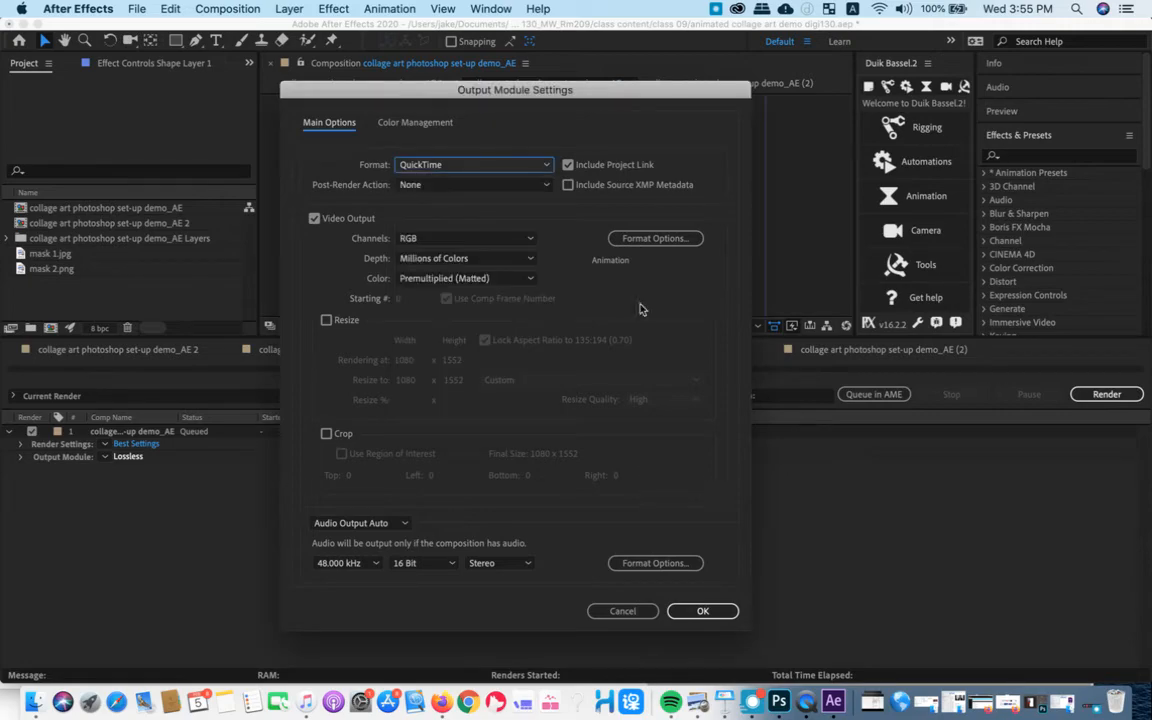
pyautogui.click(455, 165)
pyautogui.click(440, 324)
pyautogui.click(474, 168)
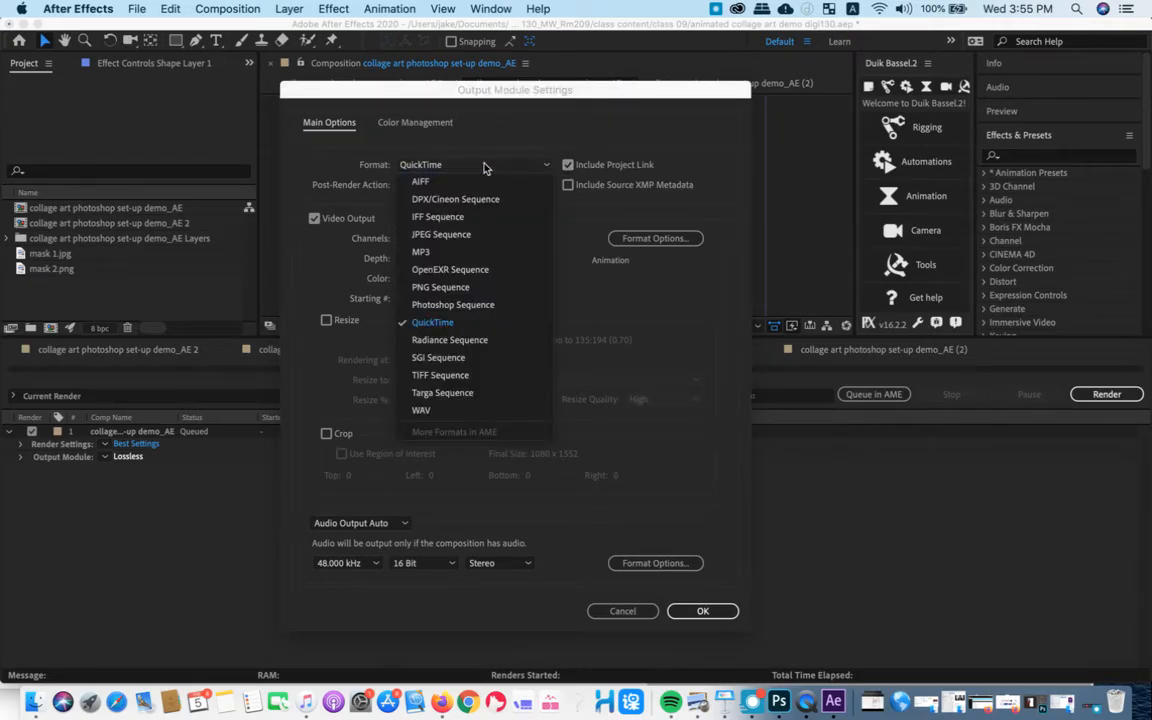
pyautogui.click(688, 244)
pyautogui.click(708, 661)
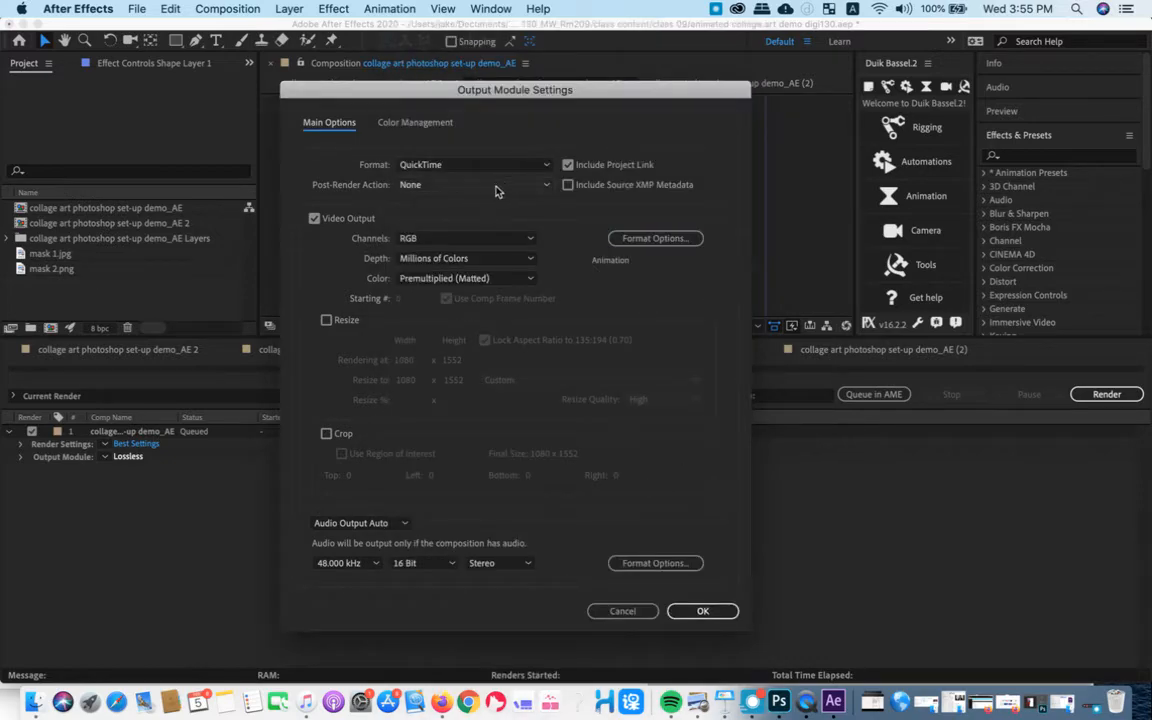
pyautogui.click(450, 165)
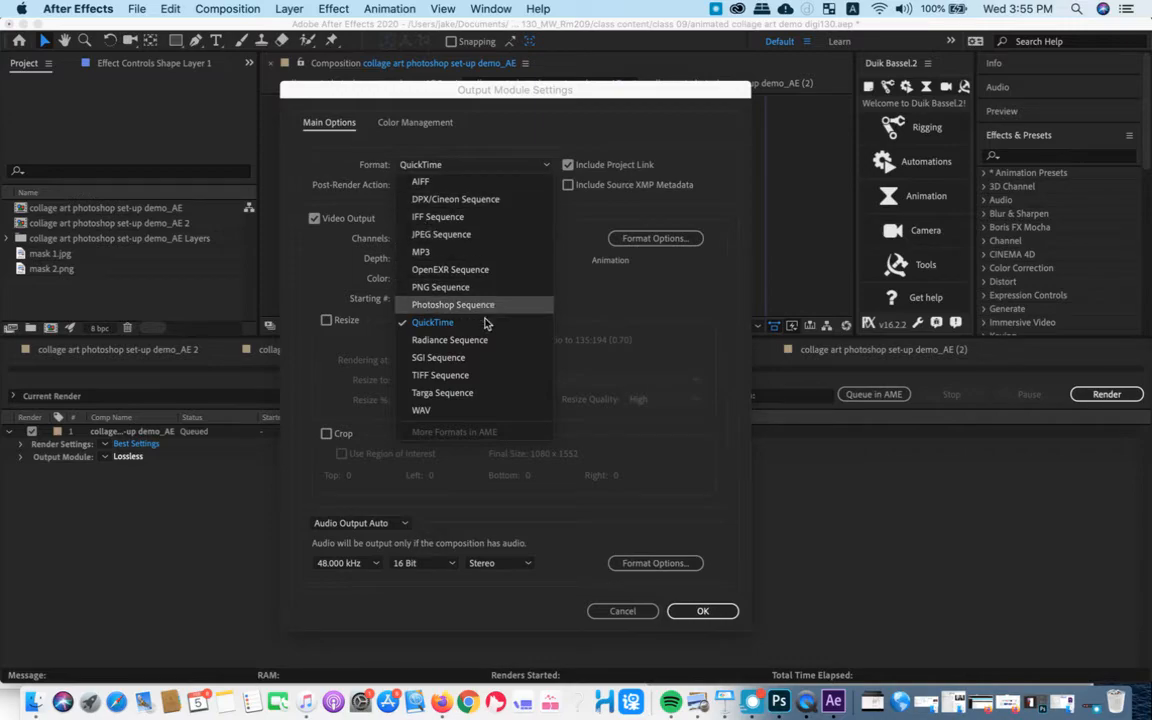
pyautogui.click(601, 278)
pyautogui.click(517, 176)
pyautogui.click(661, 357)
# - Set the QuickTime video codec to Apple ProRes 422 and accept the output module settings
pyautogui.click(645, 239)
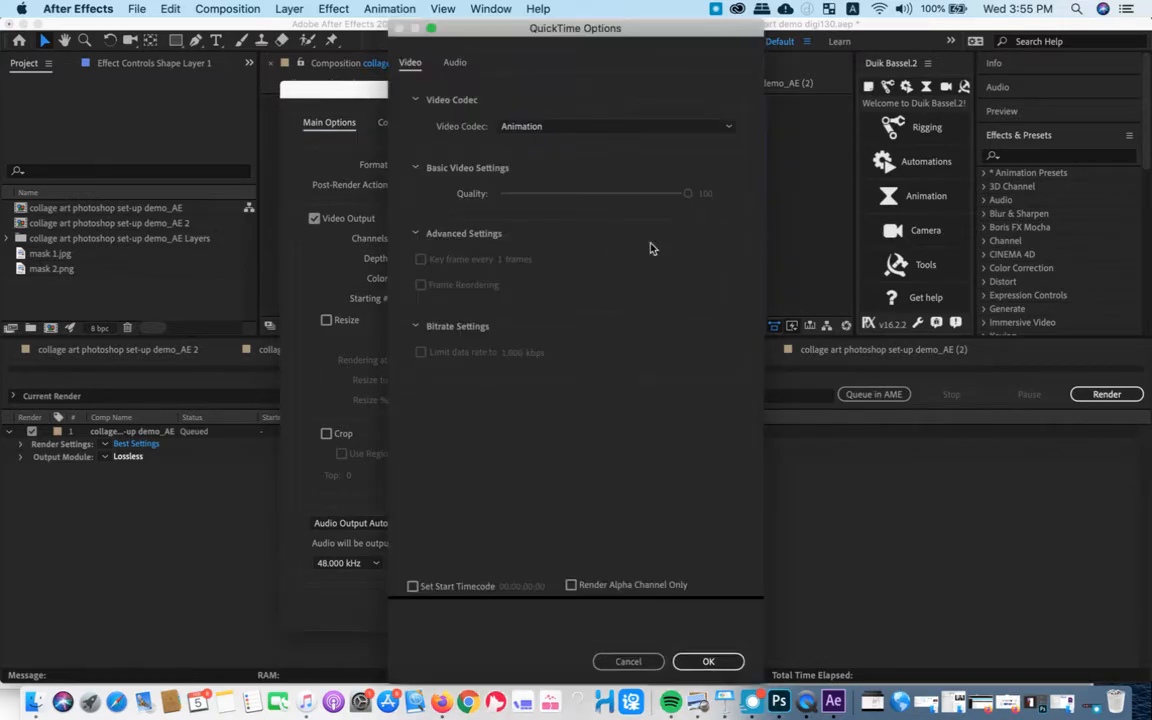
pyautogui.click(560, 126)
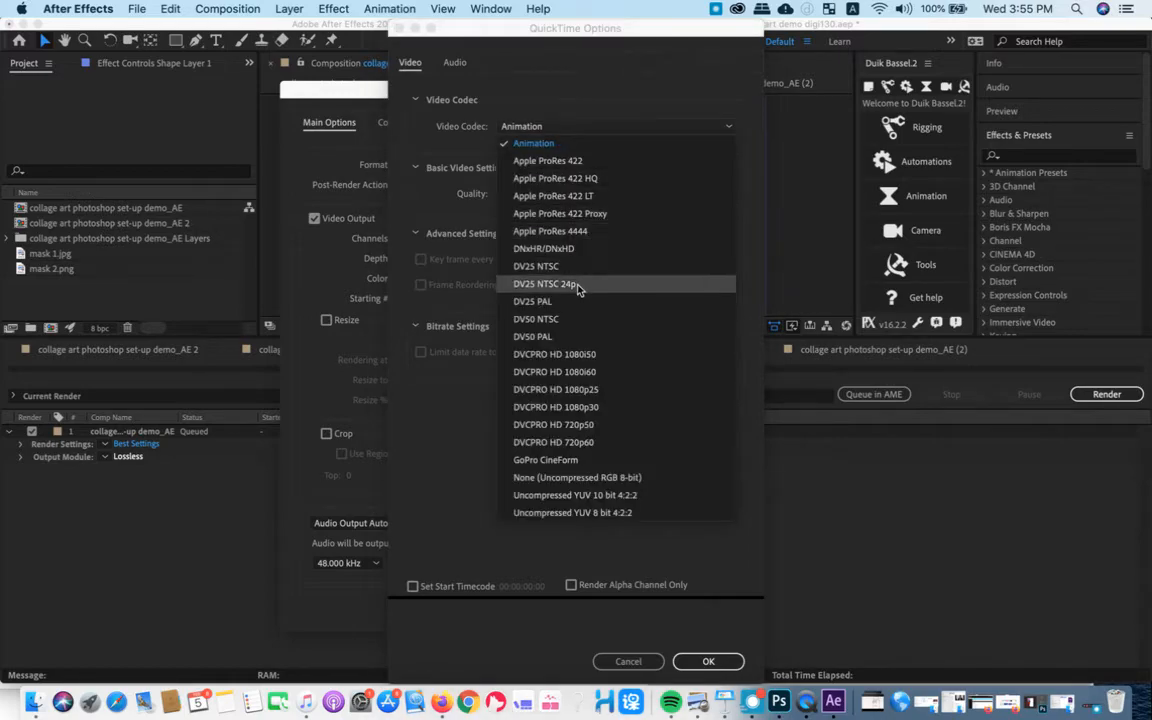
pyautogui.click(584, 162)
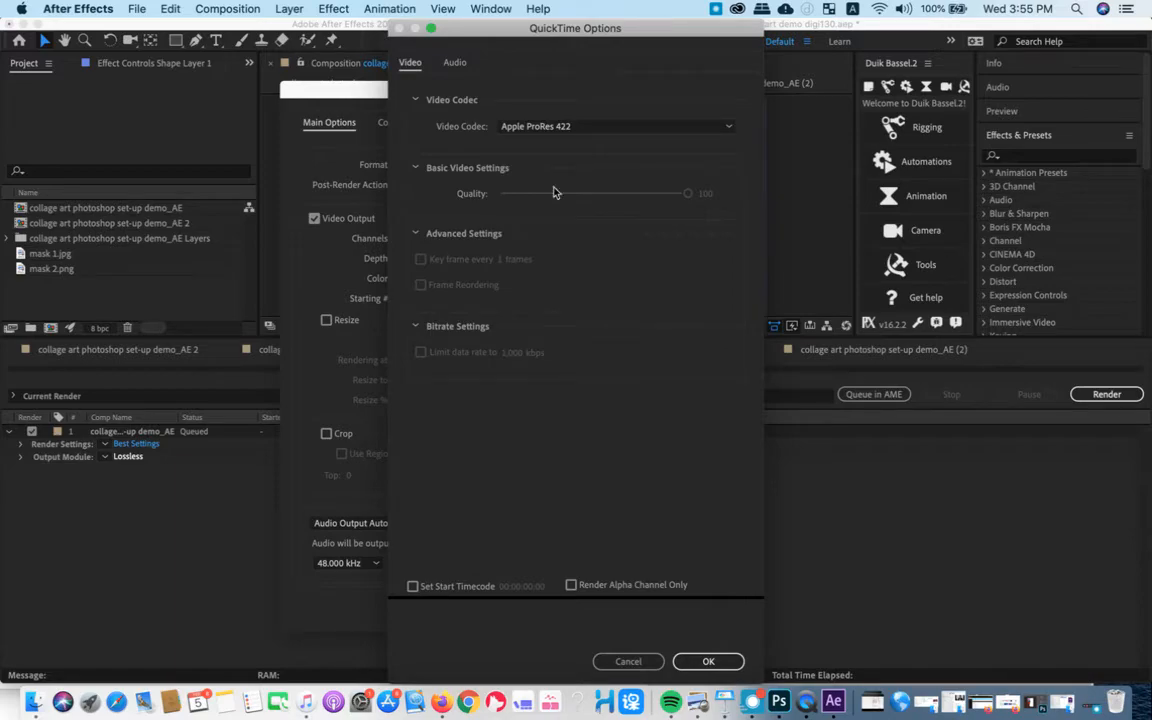
pyautogui.click(708, 662)
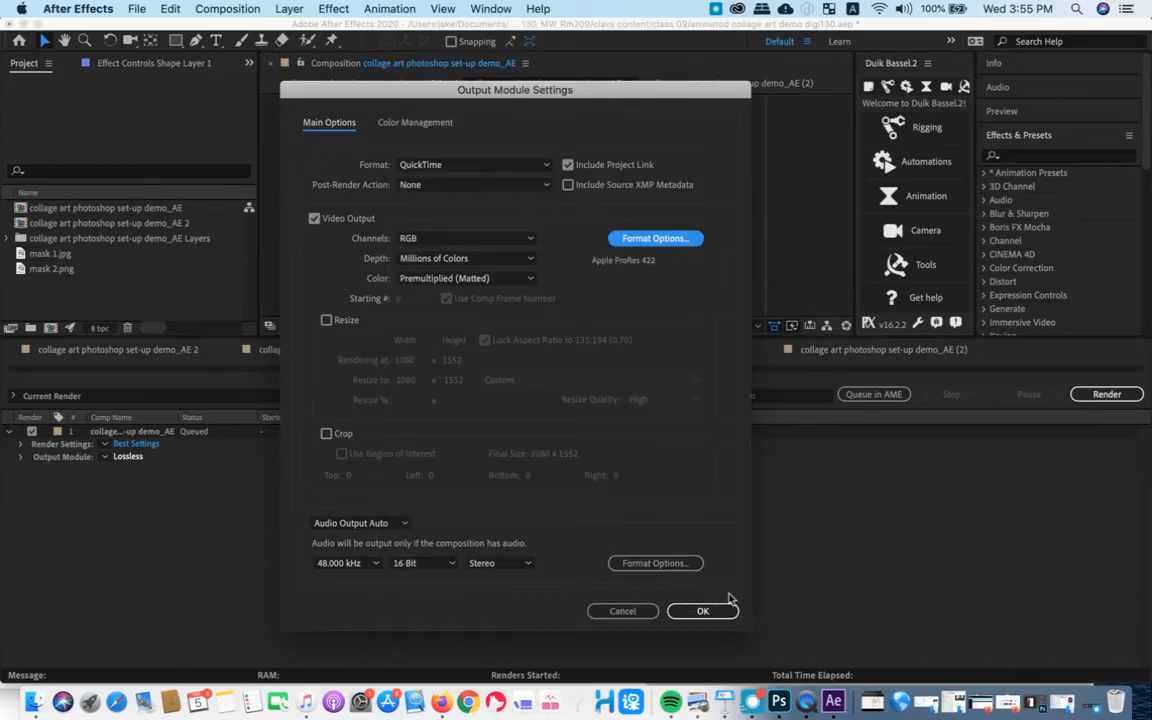
pyautogui.click(702, 612)
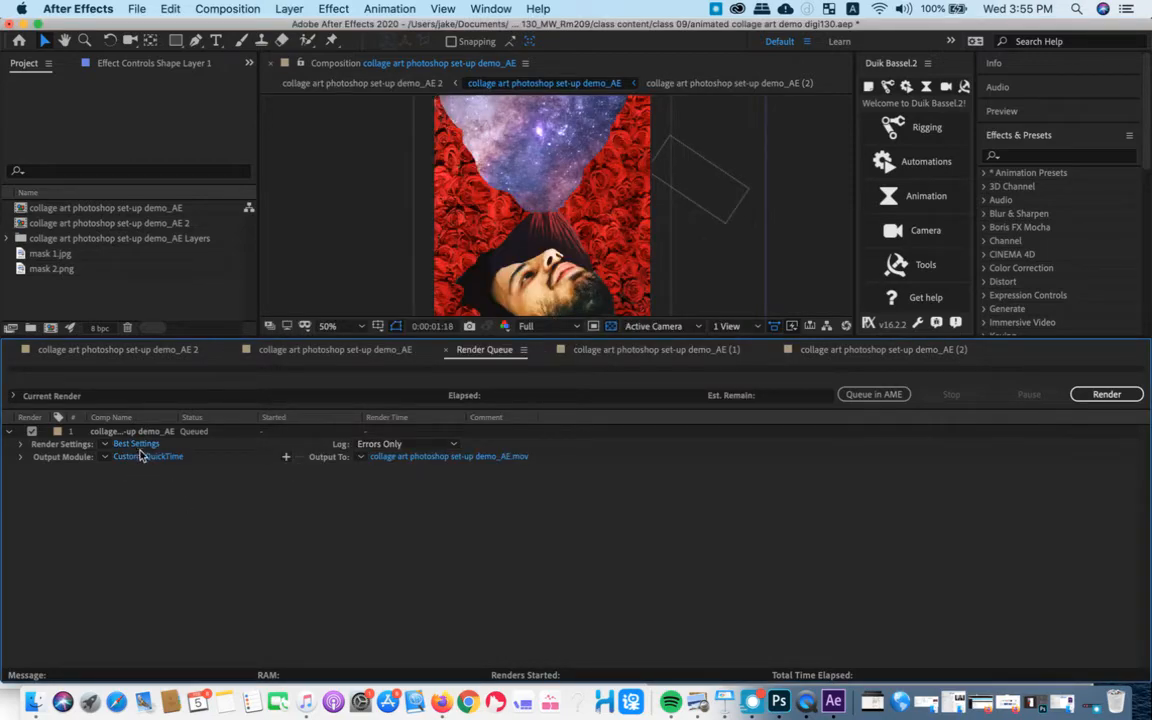
# - Set the render output to collage art photoshop set-up demo_AE.mov in the class 09 folder, found through SCAD_Teaching and _2020 Winter
pyautogui.click(430, 456)
pyautogui.scroll(-5, 368, 295)
pyautogui.scroll(5, 310, 322)
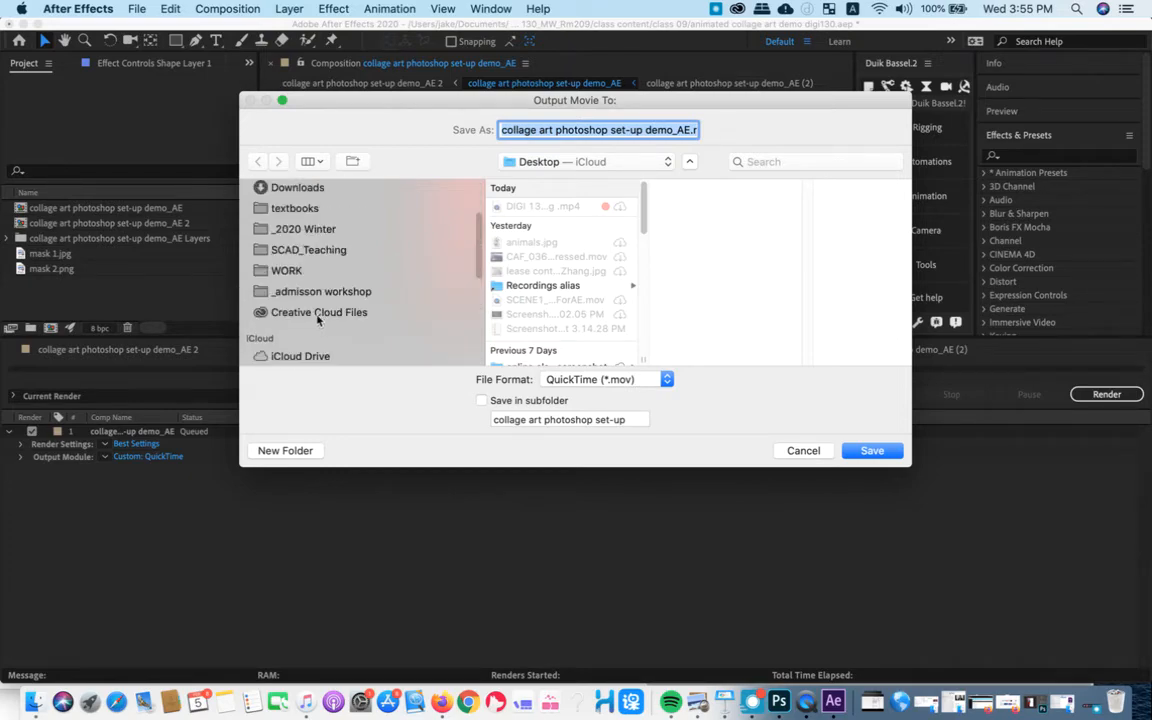
pyautogui.click(328, 338)
pyautogui.scroll(-5, 580, 260)
pyautogui.click(555, 283)
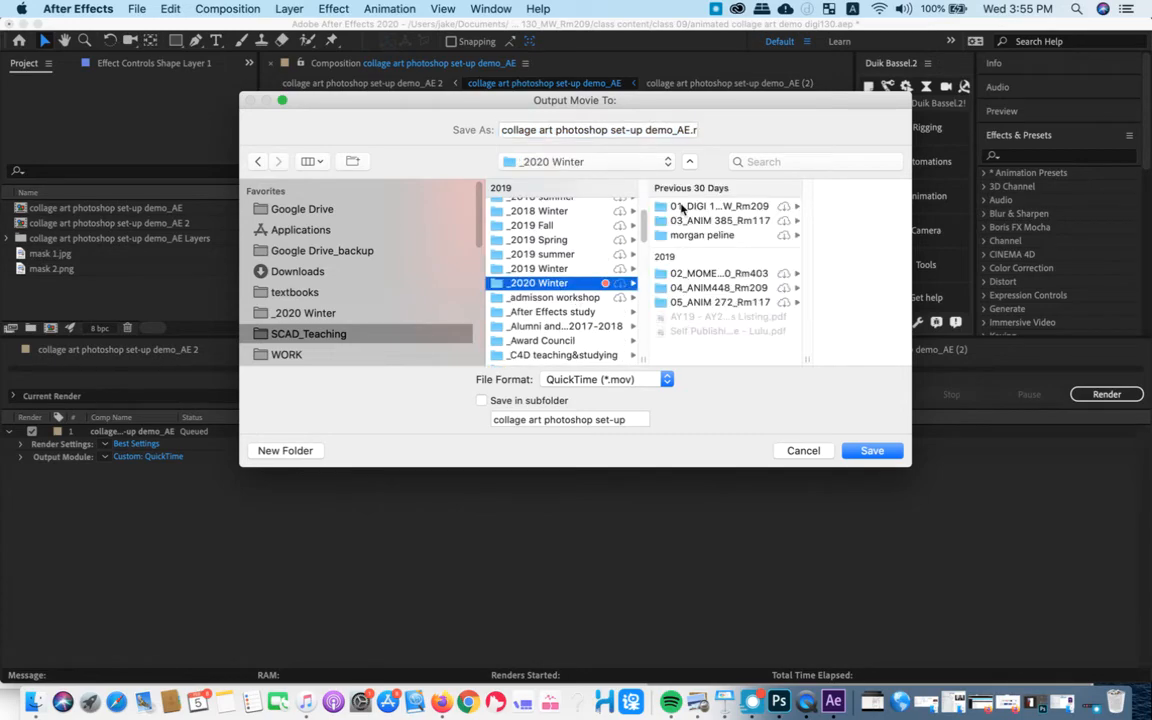
pyautogui.click(711, 207)
pyautogui.click(800, 221)
pyautogui.click(800, 206)
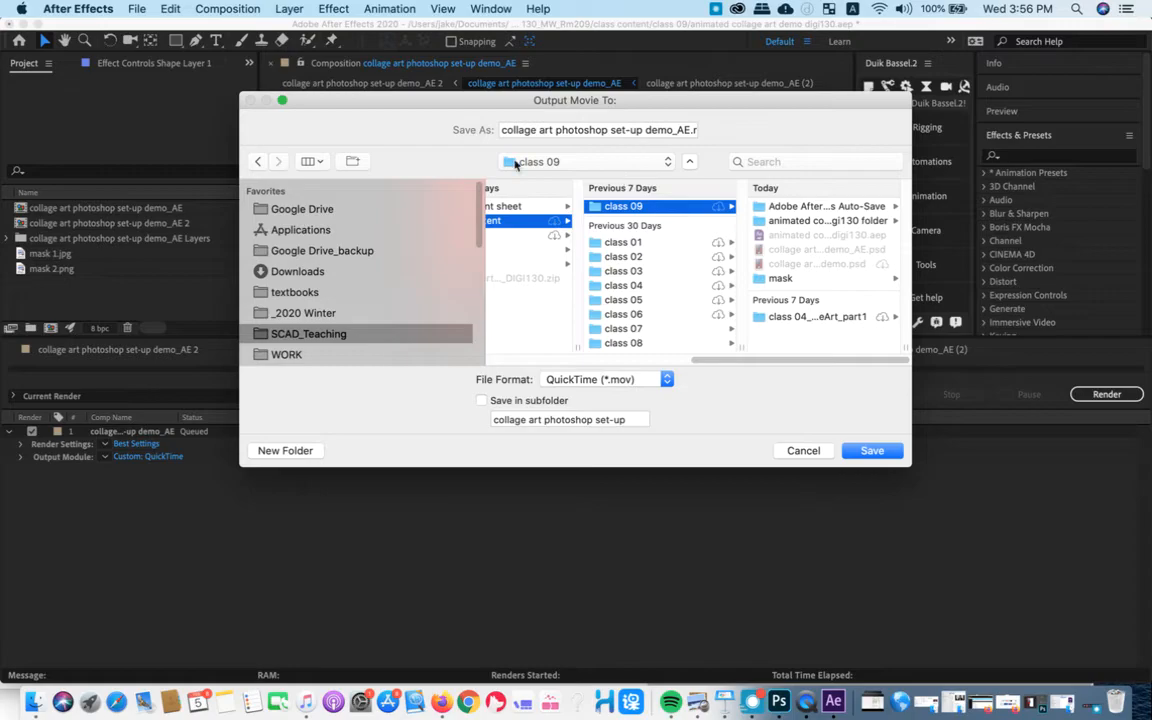
pyautogui.tripleClick(636, 132)
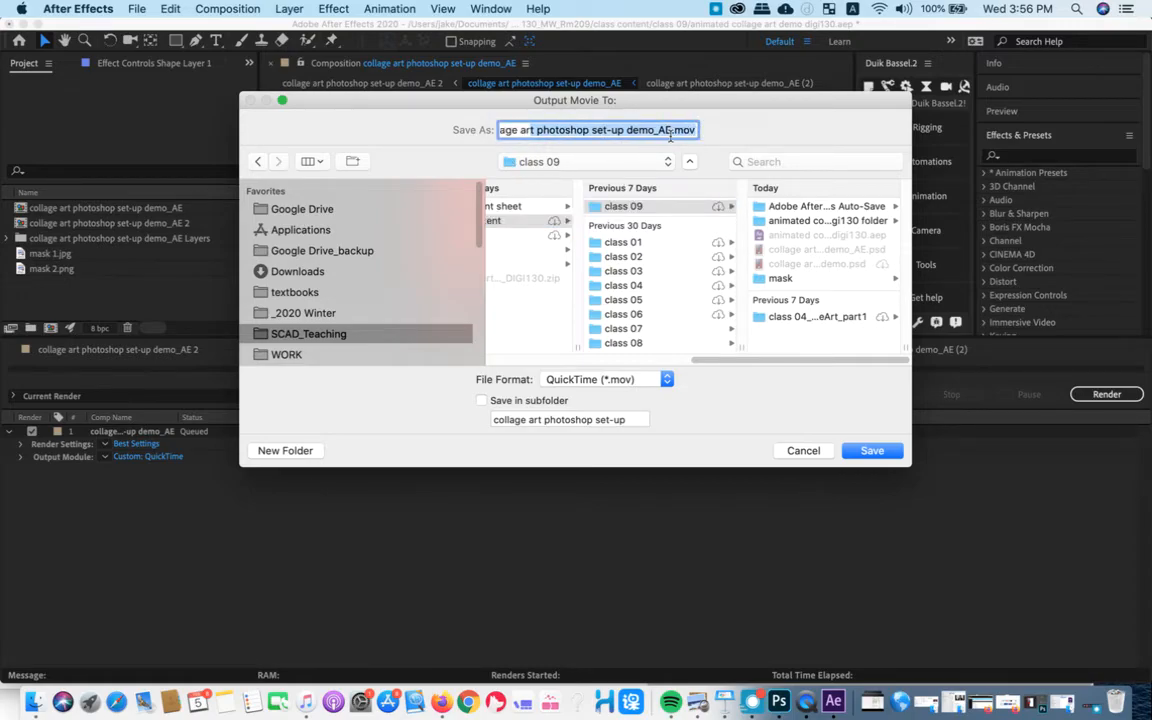
pyautogui.click(671, 136)
pyautogui.click(866, 451)
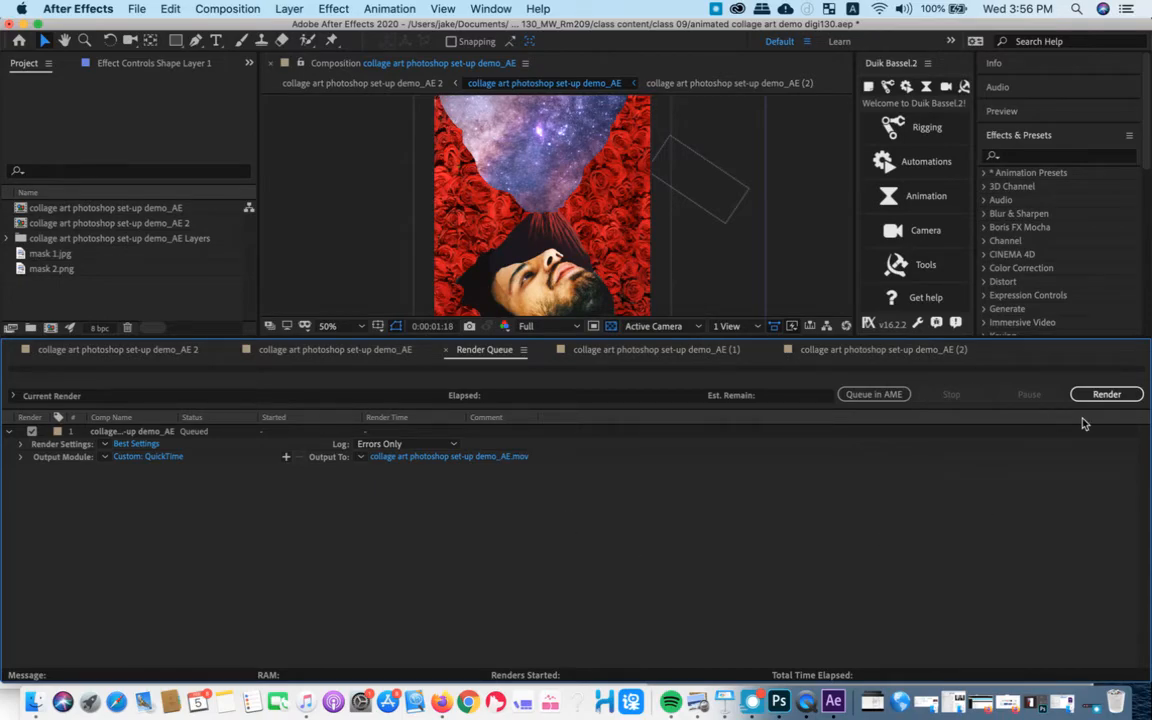
# - Resize the timeline area and return to the seven-layer collage art photoshop set-up demo_AE composition
pyautogui.click(229, 359)
pyautogui.moveTo(160, 337); pyautogui.dragTo(149, 462)
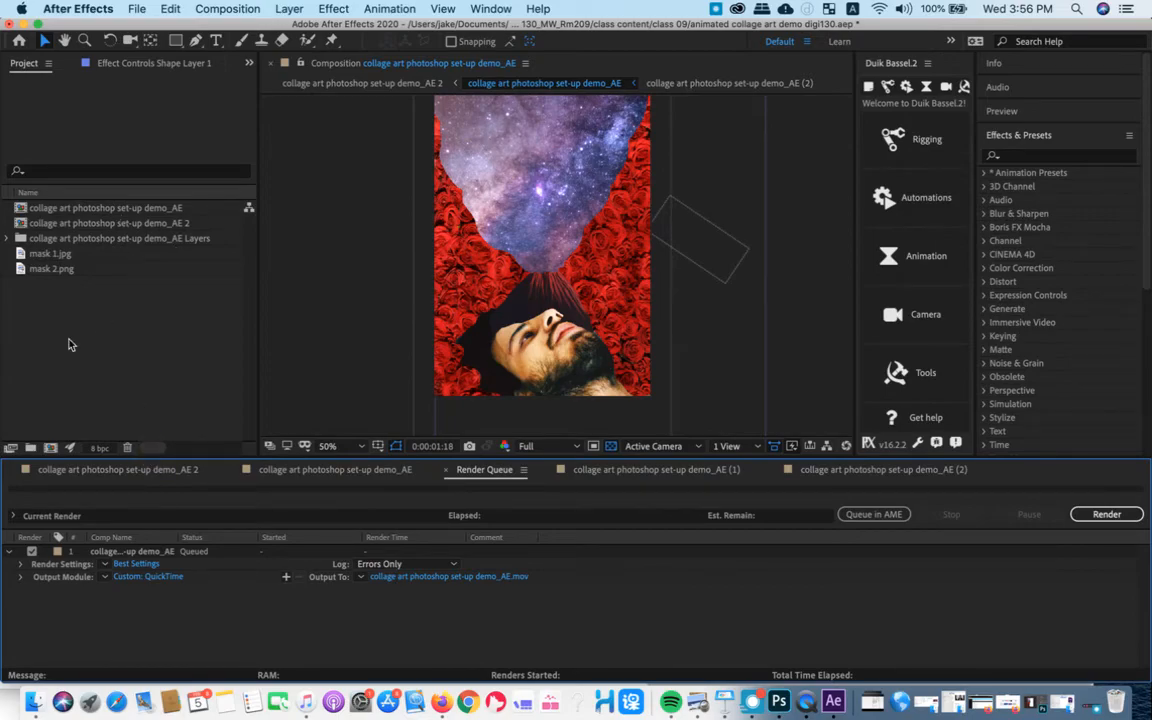
pyautogui.click(221, 465)
pyautogui.moveTo(221, 459); pyautogui.dragTo(225, 391)
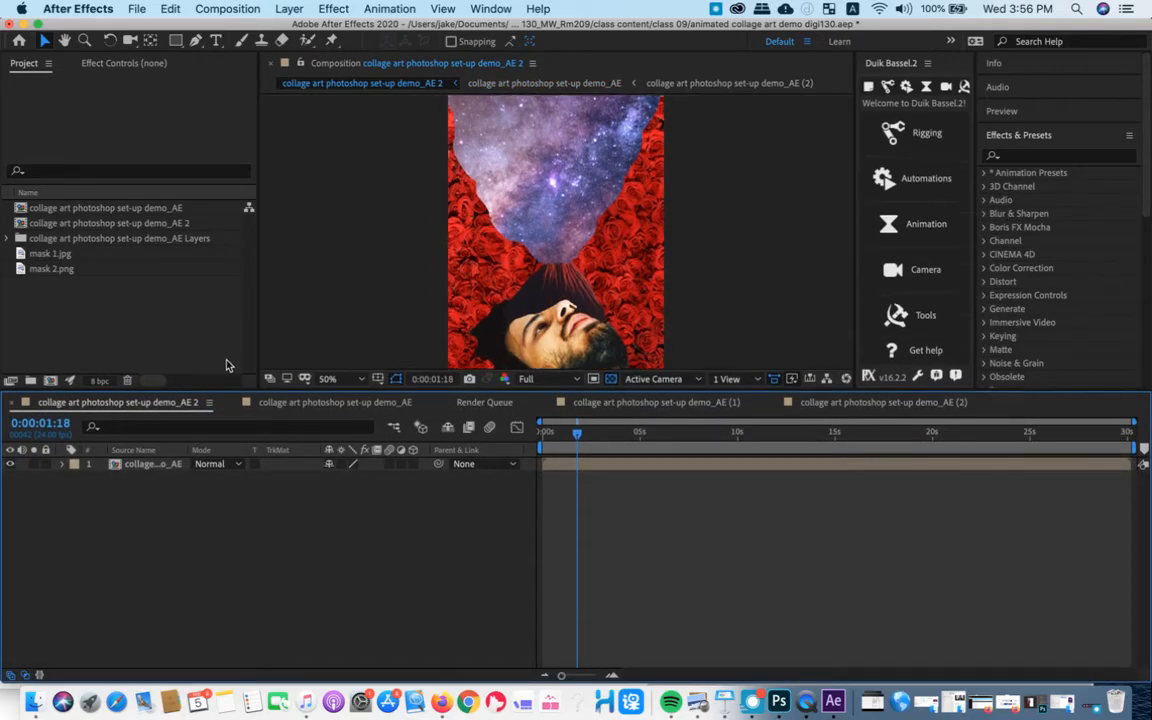
pyautogui.doubleClick(129, 436)
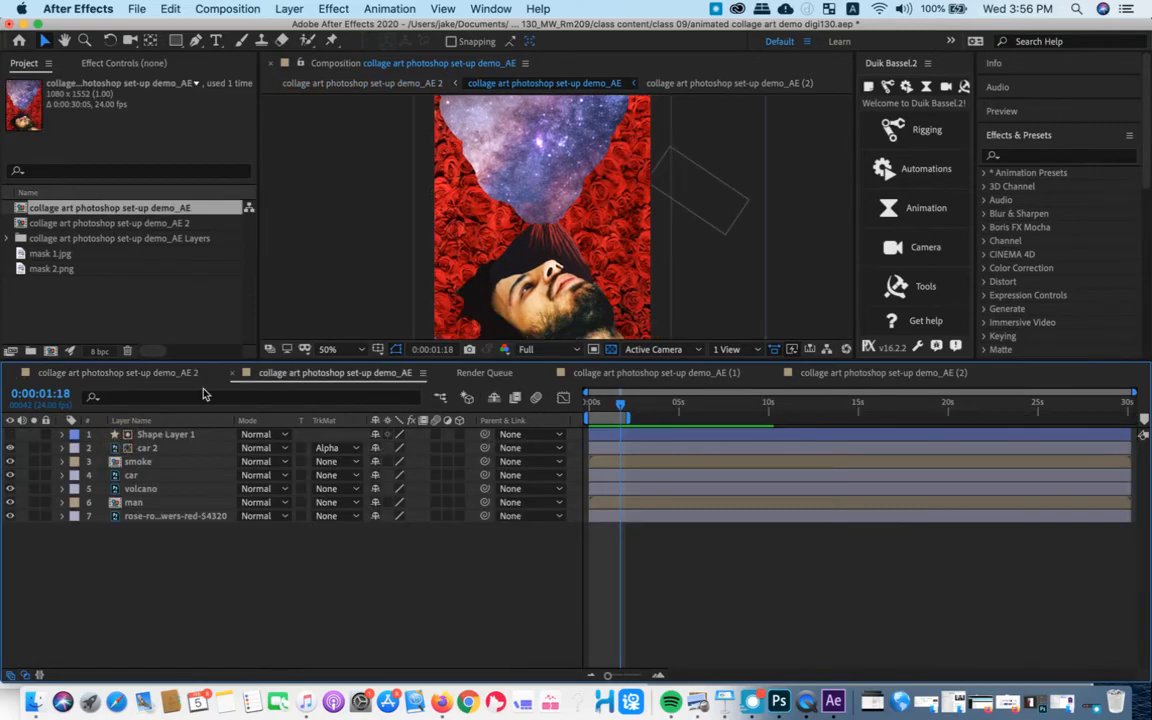
# - Shorten the timeline area, return to the render queue and render the queued collage art photoshop set-up demo_AE composition
pyautogui.moveTo(226, 366); pyautogui.dragTo(224, 456)
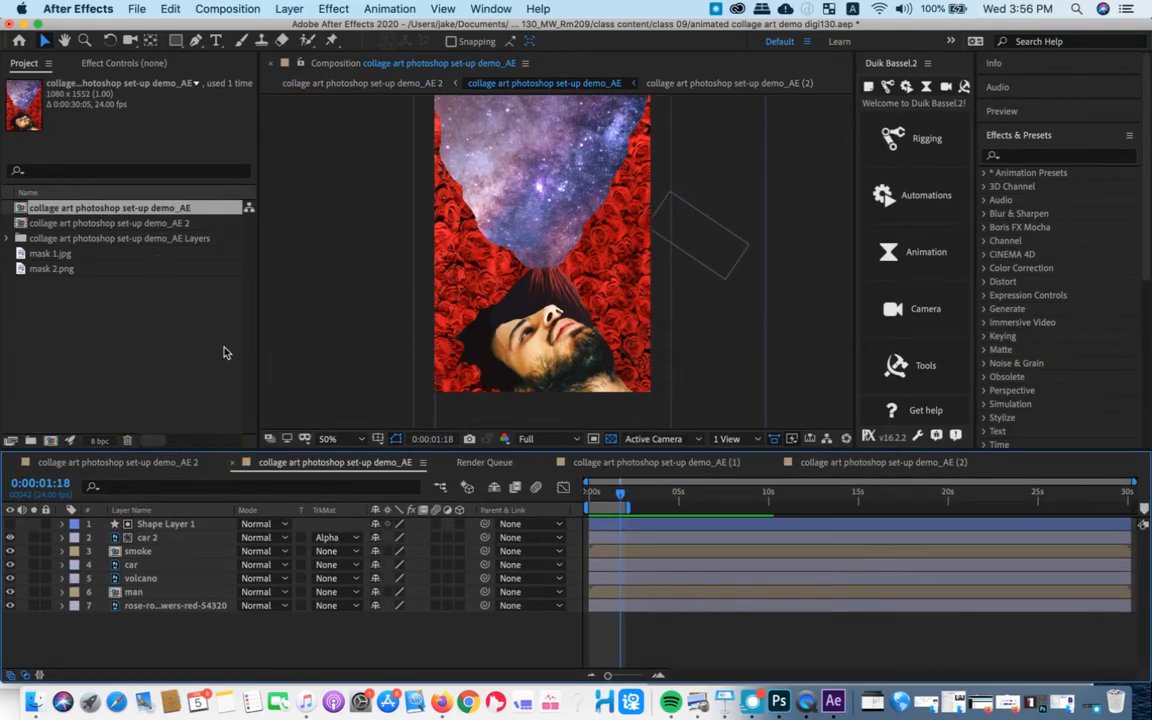
pyautogui.click(664, 463)
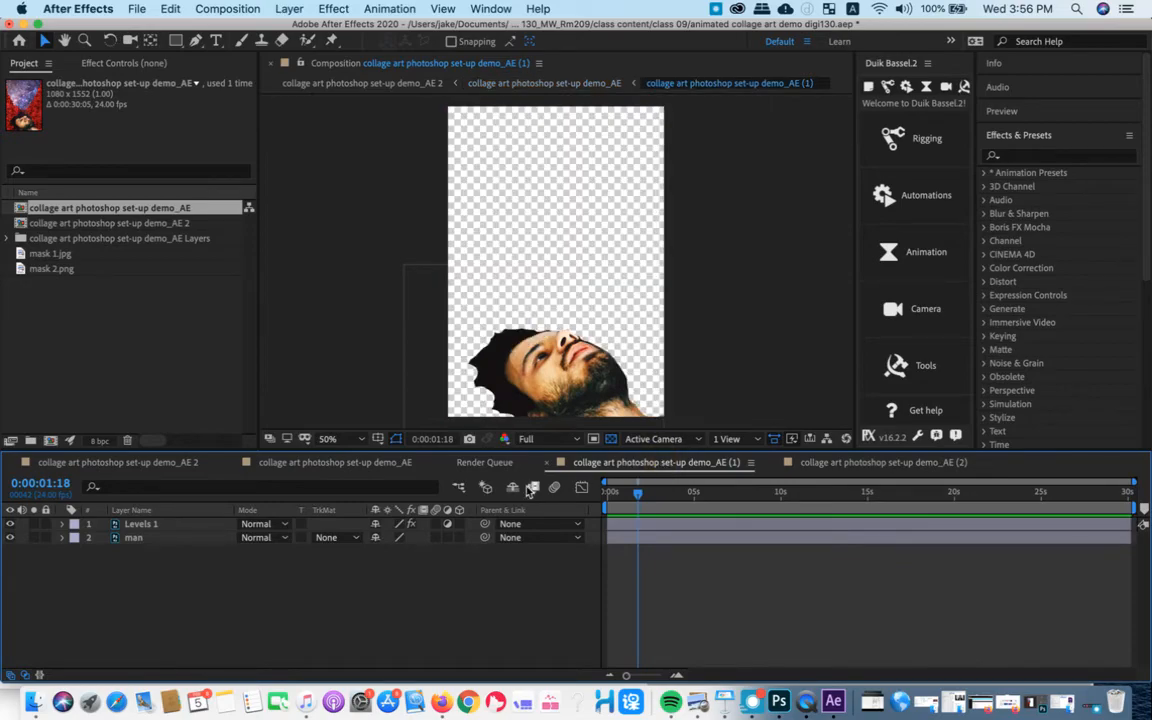
pyautogui.click(506, 466)
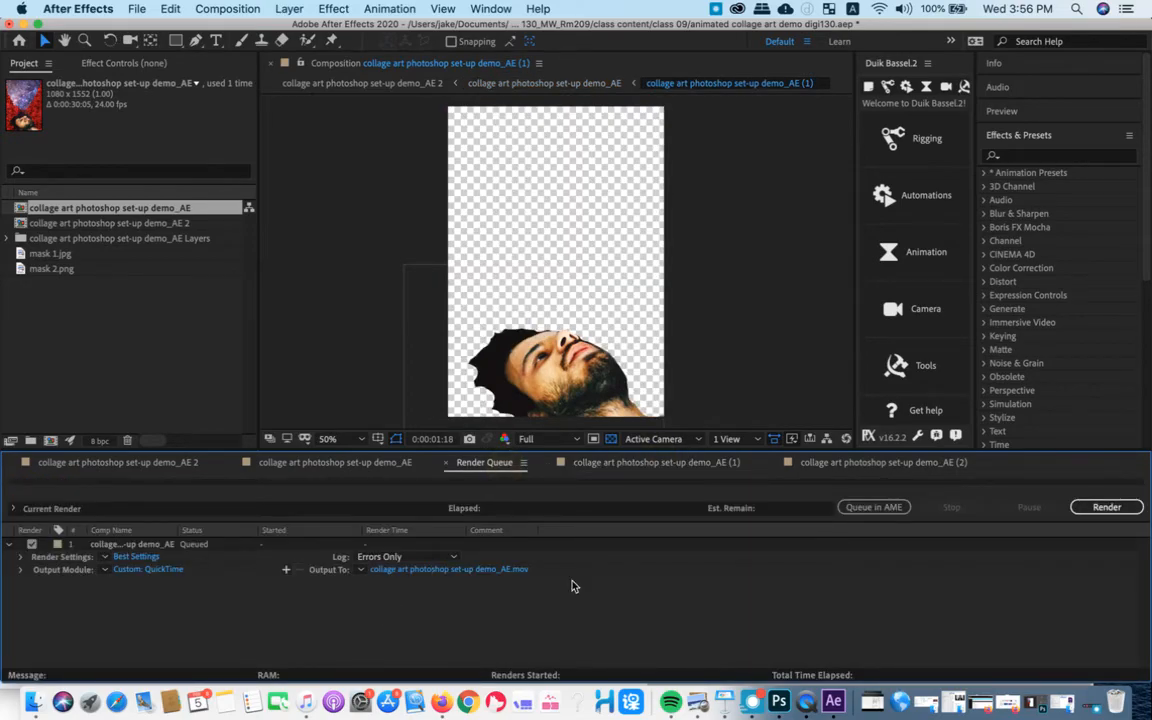
pyautogui.click(1107, 508)
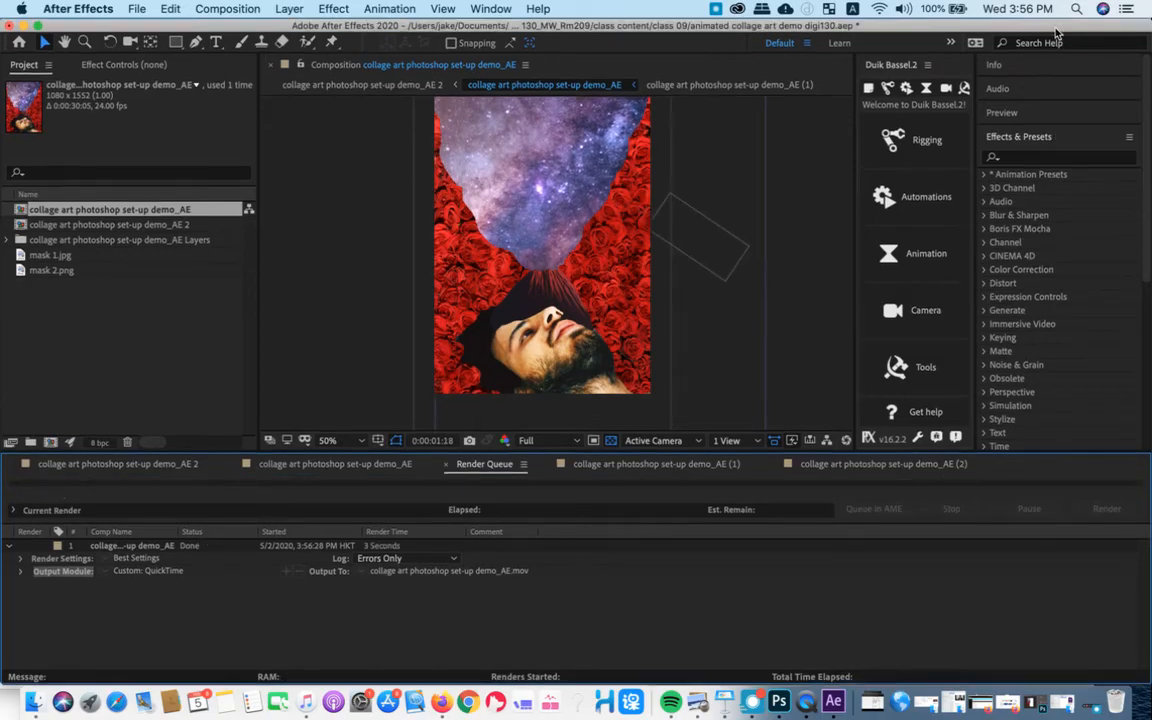
# - Switch to Finder and open the rendered collage art photoshop set-up demo_AE.mov from the class 09 folder in QuickTime Player
pyautogui.moveTo(1056, 28); pyautogui.dragTo(1056, 394)
pyautogui.click(609, 293)
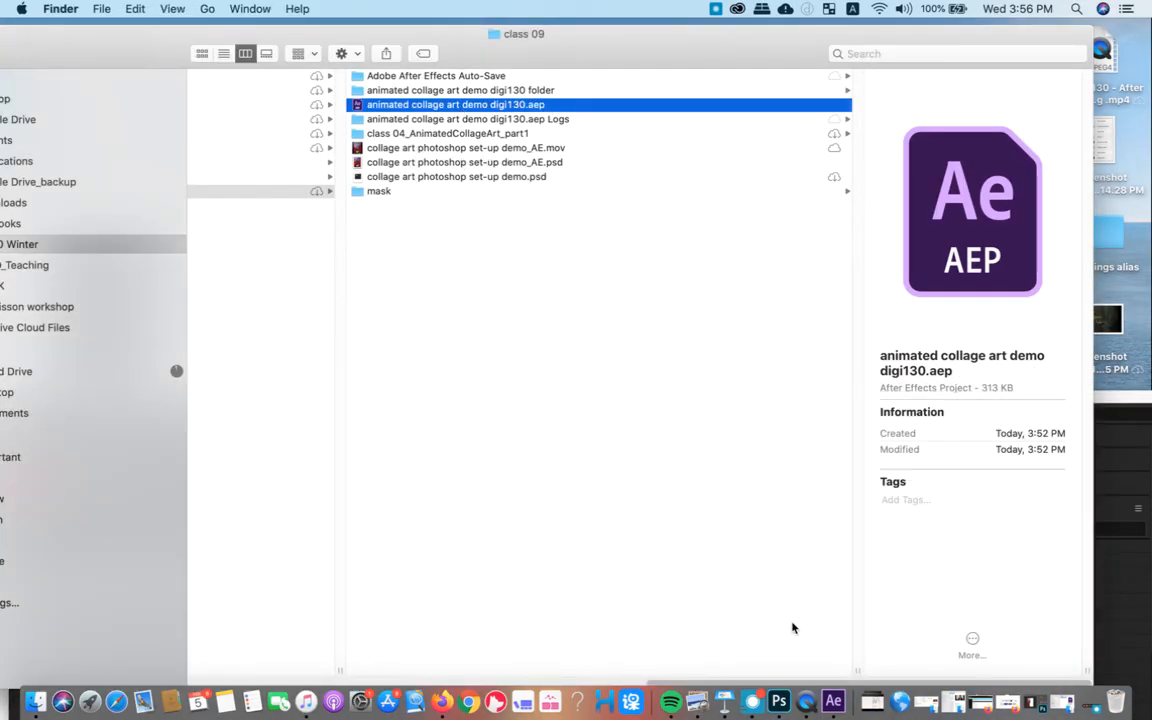
pyautogui.click(500, 148)
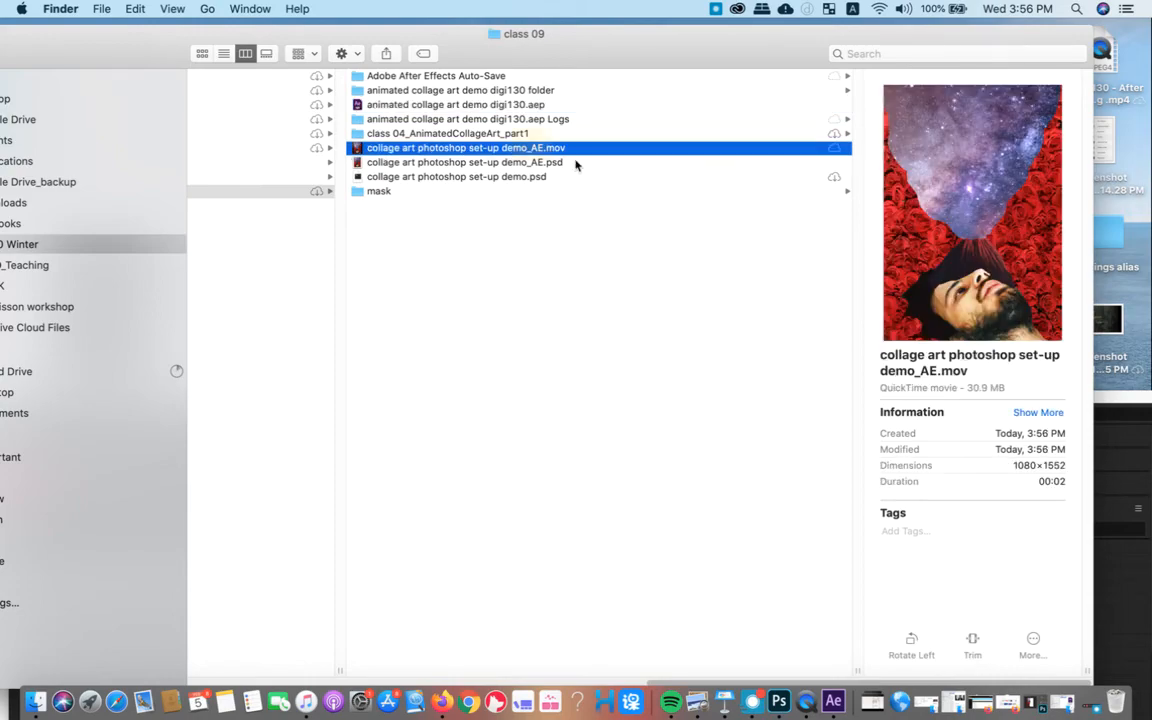
pyautogui.doubleClick(506, 145)
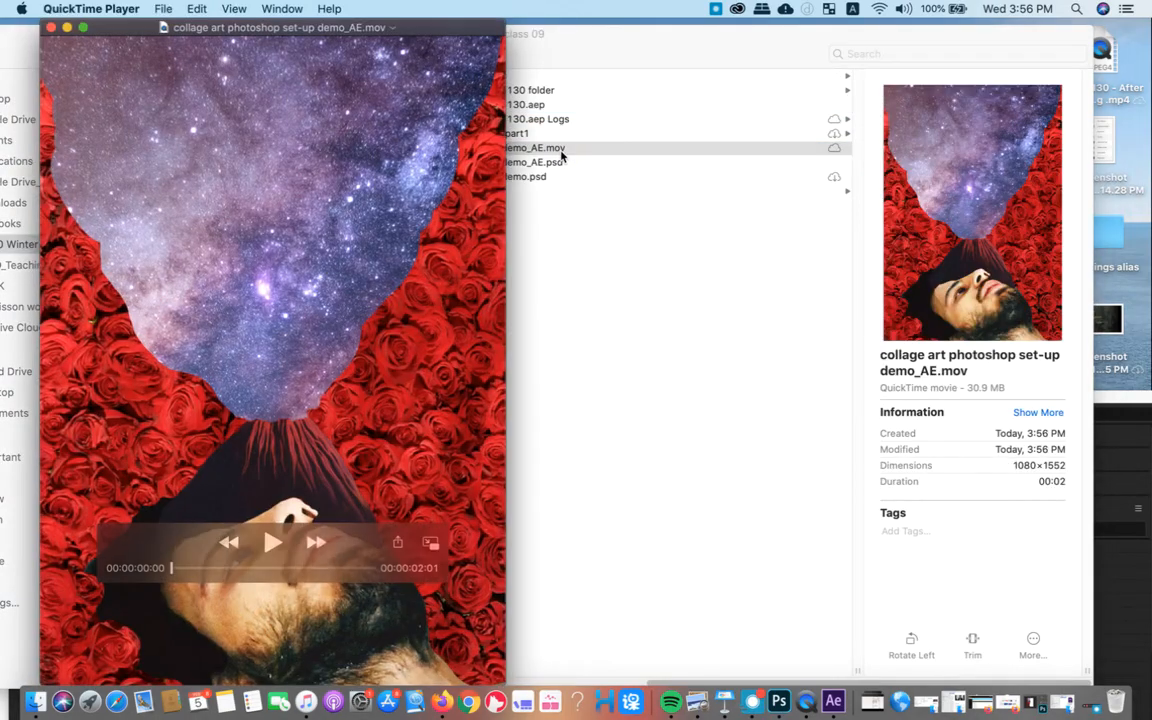
# - Play the rendered collage movie through, replay it, and close the movie
pyautogui.click(273, 543)
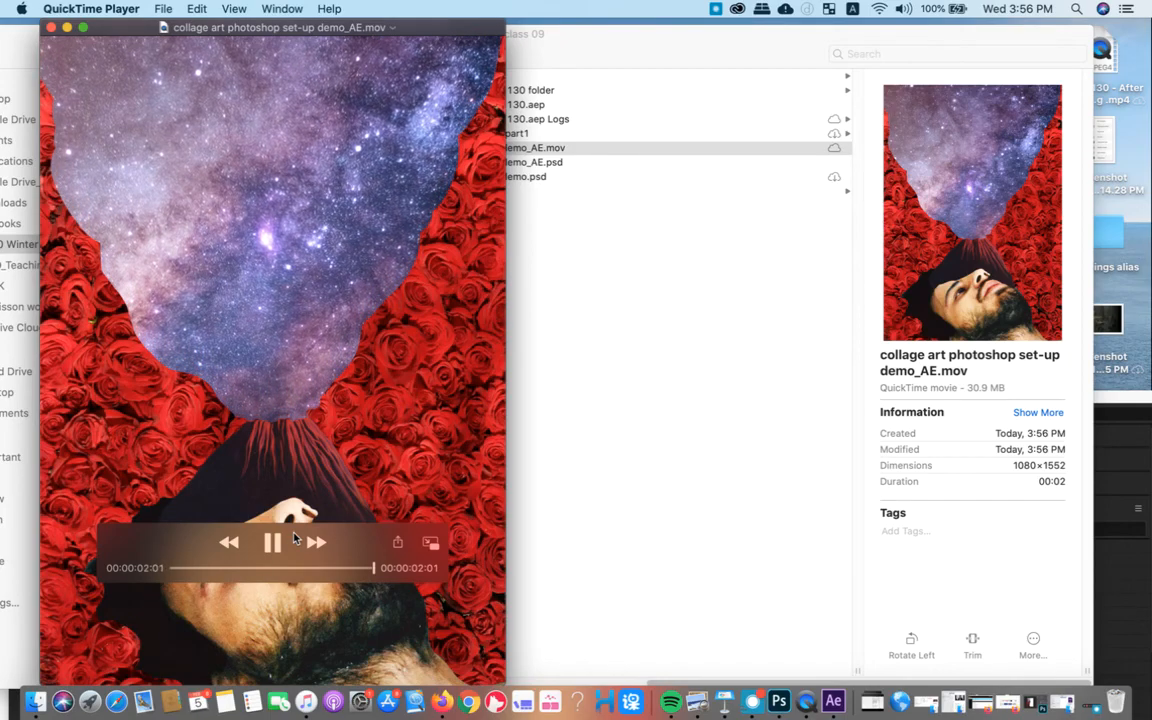
pyautogui.click(273, 543)
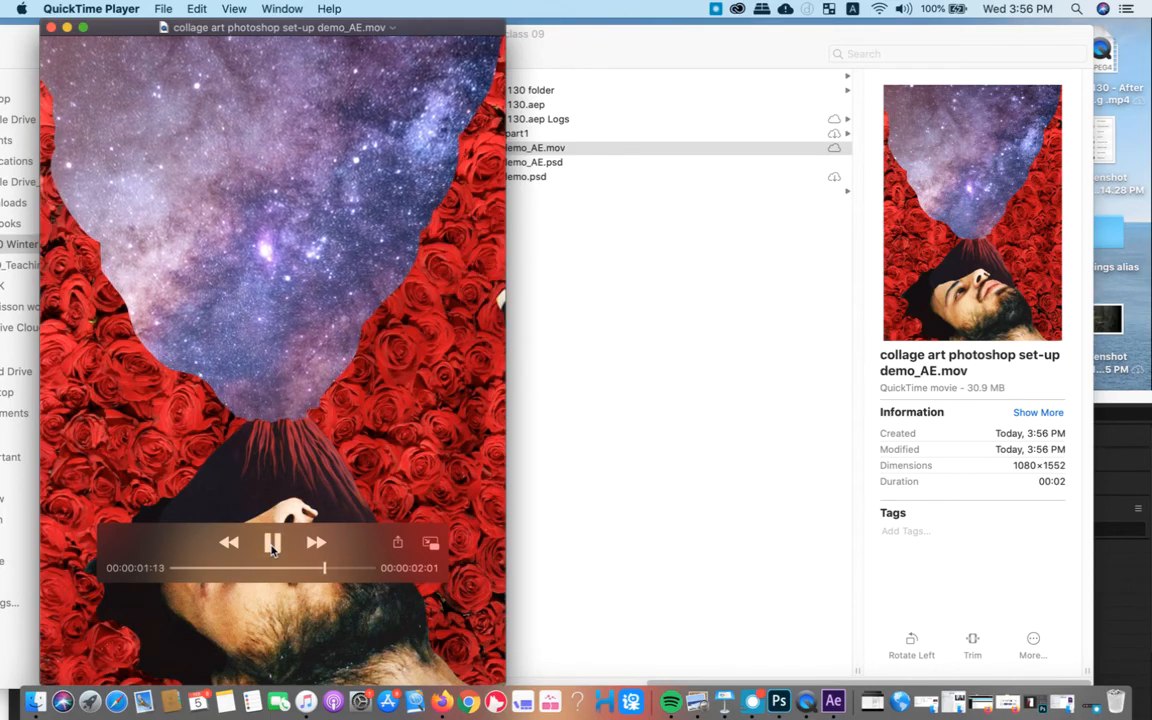
pyautogui.click(51, 27)
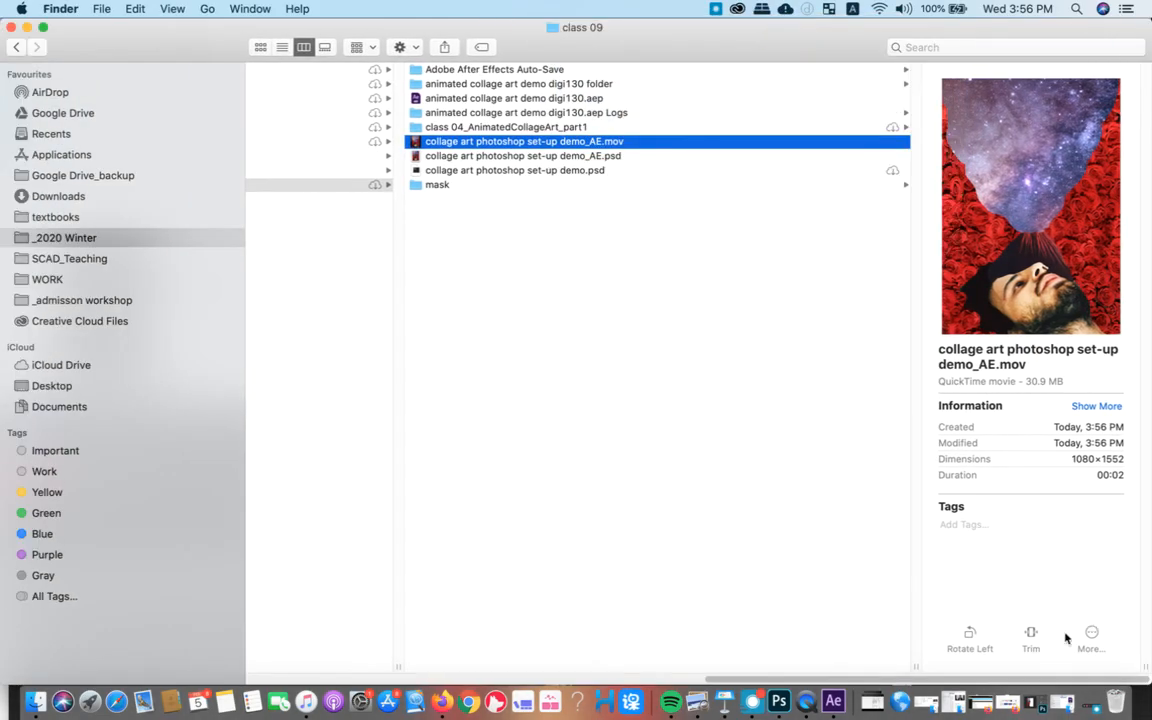
pyautogui.moveTo(1025, 685); pyautogui.dragTo(560, 630)
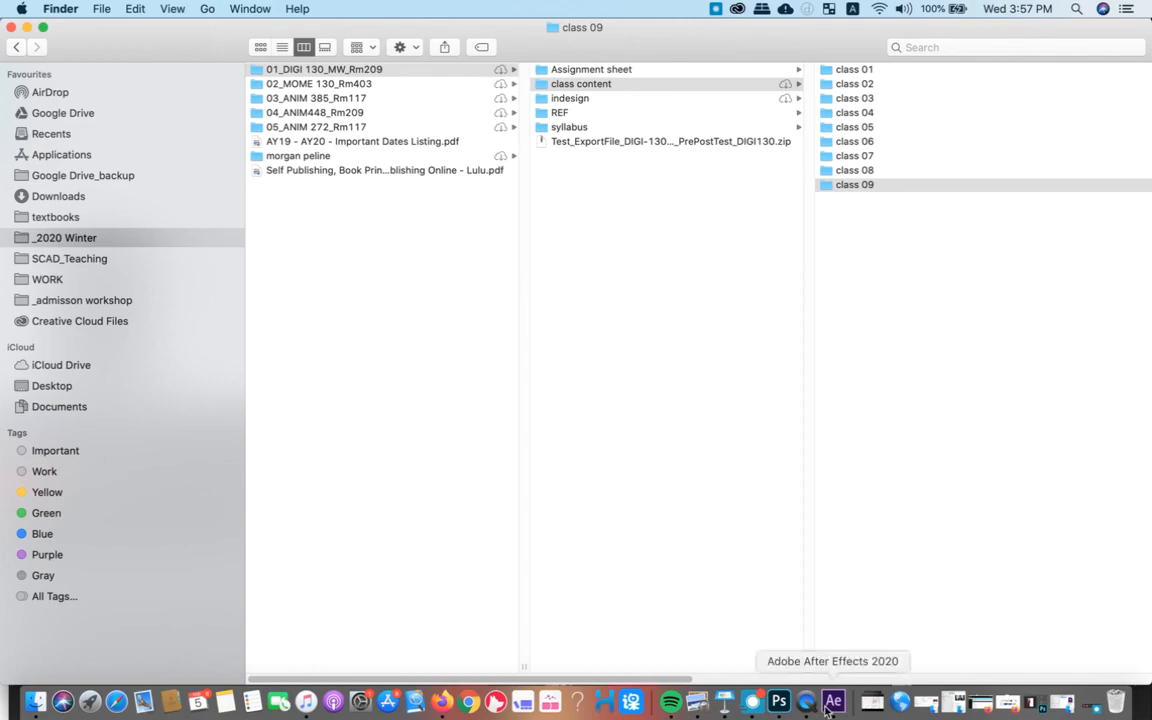
pyautogui.click(750, 703)
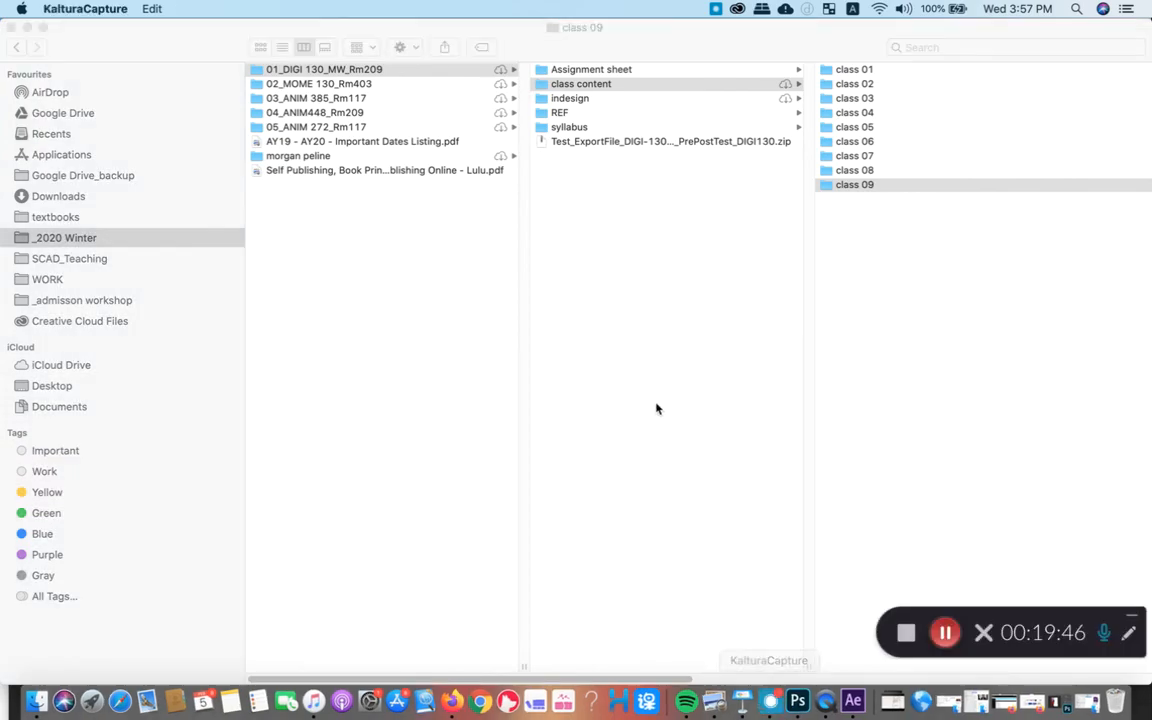